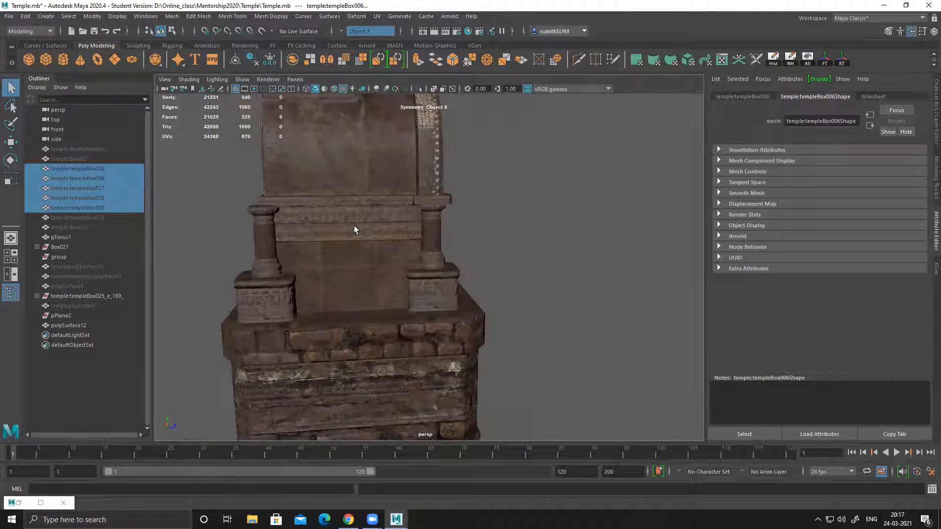
# Step: Unhide all hidden objects in the temple scene
pyautogui.keyDown('alt'); pyautogui.moveTo(266, 313); pyautogui.dragTo(362, 289); pyautogui.keyUp('alt')
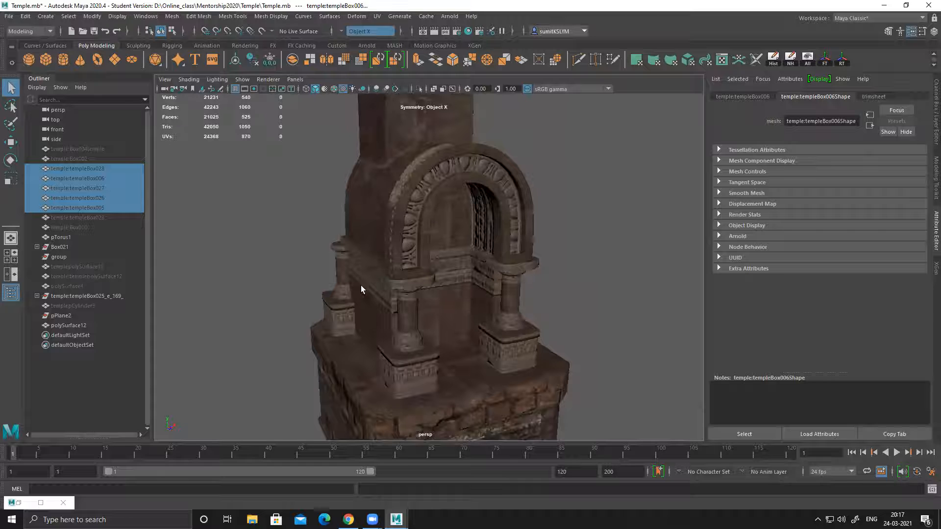
pyautogui.keyDown('alt'); pyautogui.moveTo(443, 166); pyautogui.dragTo(490, 168); pyautogui.keyUp('alt')
pyautogui.keyDown('alt'); pyautogui.moveTo(564, 246); pyautogui.dragTo(464, 253, button='right'); pyautogui.keyUp('alt')
pyautogui.keyDown('alt'); pyautogui.moveTo(464, 253); pyautogui.dragTo(459, 177, button='middle'); pyautogui.keyUp('alt')
pyautogui.keyDown('alt'); pyautogui.moveTo(460, 176); pyautogui.dragTo(474, 260); pyautogui.keyUp('alt')
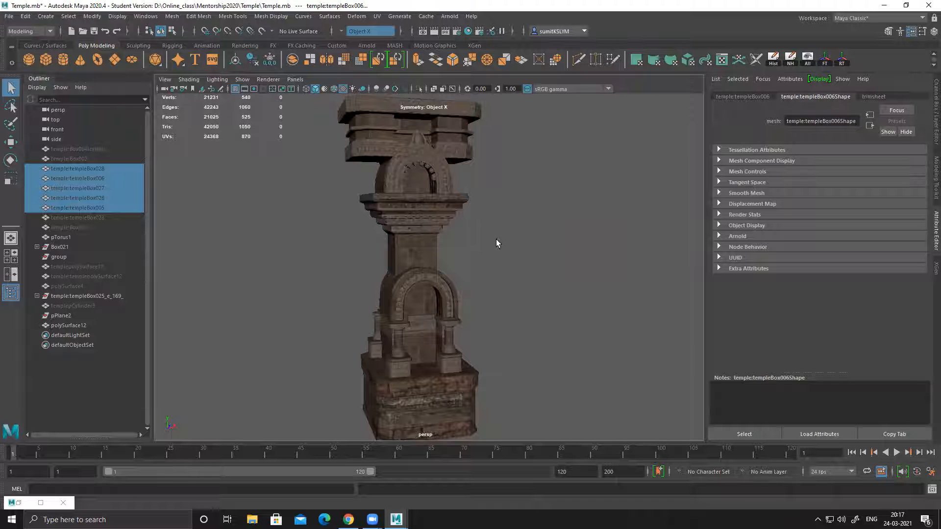
pyautogui.click(808, 65)
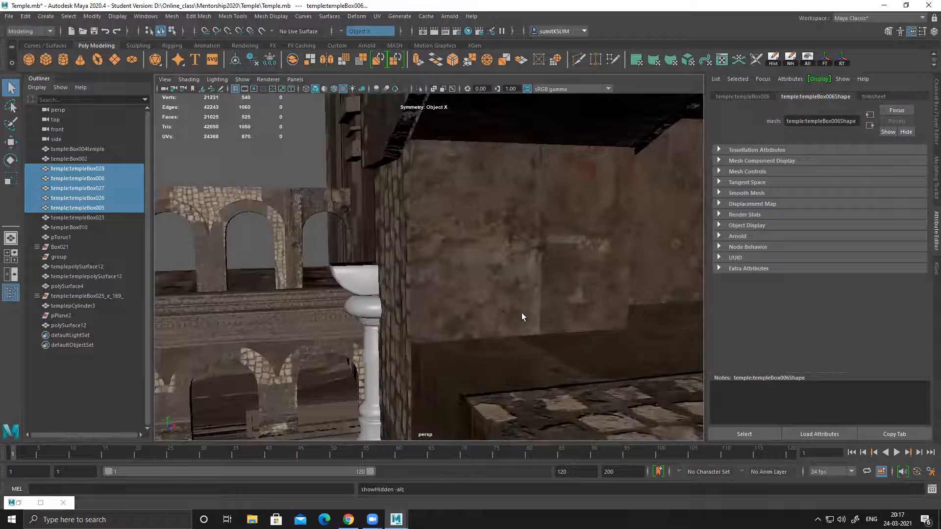
# Step: Hide the untextured white pillar, templepCylinder3
pyautogui.keyDown('alt'); pyautogui.moveTo(523, 316); pyautogui.dragTo(360, 259, button='right'); pyautogui.keyUp('alt')
pyautogui.keyDown('alt'); pyautogui.moveTo(360, 259); pyautogui.dragTo(419, 283); pyautogui.keyUp('alt')
pyautogui.click(416, 273)
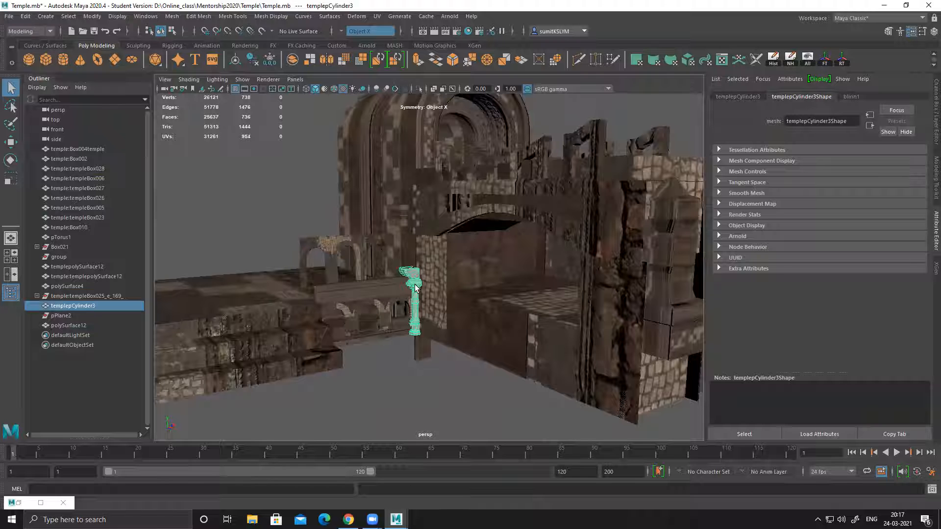
pyautogui.hotkey('ctrl', 'h')
# Step: Show only the large arched vault, temple:templepolySurface12, by hiding every unselected object, and clear the selection
pyautogui.keyDown('alt'); pyautogui.moveTo(414, 311); pyautogui.dragTo(445, 314); pyautogui.keyUp('alt')
pyautogui.keyDown('alt'); pyautogui.moveTo(515, 288); pyautogui.dragTo(408, 241, button='right'); pyautogui.keyUp('alt')
pyautogui.keyDown('alt'); pyautogui.moveTo(408, 241); pyautogui.dragTo(382, 221); pyautogui.keyUp('alt')
pyautogui.click(355, 181)
pyautogui.keyDown('alt'); pyautogui.moveTo(413, 212); pyautogui.dragTo(418, 243, button='middle'); pyautogui.keyUp('alt')
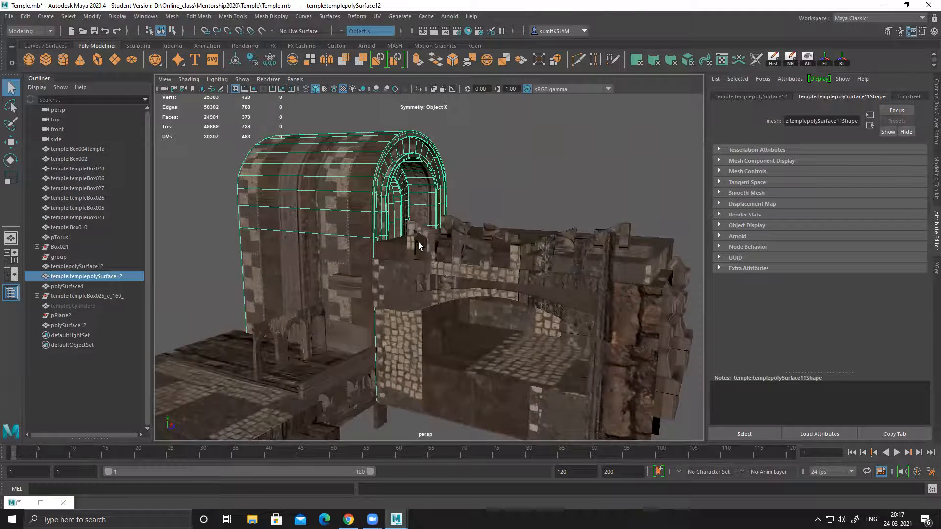
pyautogui.hotkey('alt', 'h')
pyautogui.keyDown('alt'); pyautogui.moveTo(586, 285); pyautogui.dragTo(528, 279); pyautogui.keyUp('alt')
pyautogui.click(528, 279)
# Step: Examine the vault's carved front trim, inner arch and tiled outer surface from the front and side
pyautogui.keyDown('alt'); pyautogui.moveTo(479, 255); pyautogui.dragTo(458, 274, button='middle'); pyautogui.keyUp('alt')
pyautogui.keyDown('alt'); pyautogui.moveTo(458, 274); pyautogui.dragTo(499, 304, button='right'); pyautogui.keyUp('alt')
pyautogui.keyDown('alt'); pyautogui.moveTo(499, 304); pyautogui.dragTo(462, 296); pyautogui.keyUp('alt')
pyautogui.keyDown('alt'); pyautogui.moveTo(459, 214); pyautogui.dragTo(455, 314, button='middle'); pyautogui.keyUp('alt')
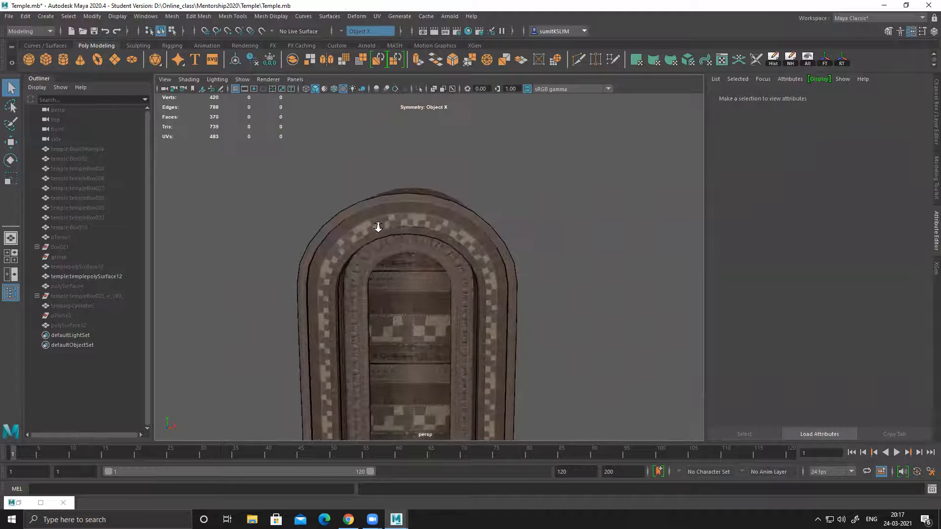
pyautogui.keyDown('alt'); pyautogui.moveTo(378, 227); pyautogui.dragTo(437, 255, button='right'); pyautogui.keyUp('alt')
pyautogui.keyDown('alt'); pyautogui.moveTo(437, 254); pyautogui.dragTo(324, 185); pyautogui.keyUp('alt')
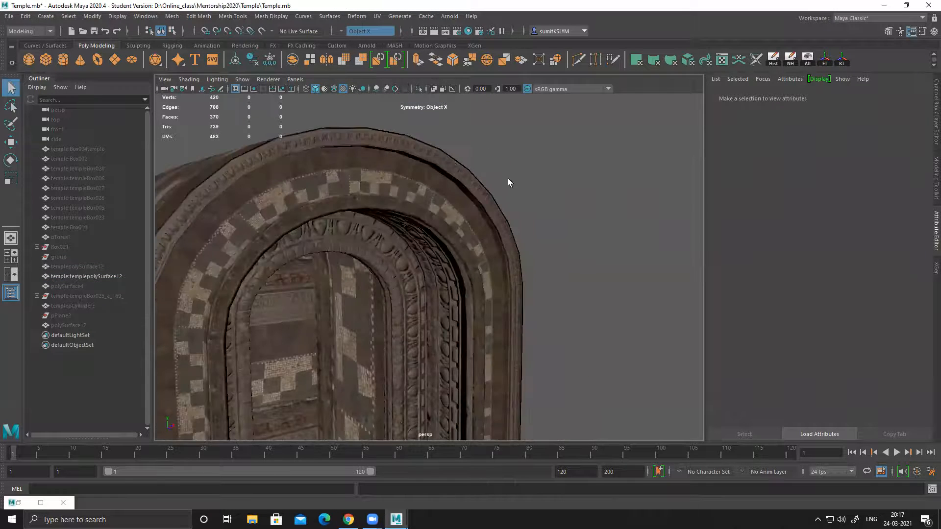
pyautogui.click(487, 220)
pyautogui.keyDown('alt'); pyautogui.moveTo(487, 223); pyautogui.dragTo(390, 222, button='right'); pyautogui.keyUp('alt')
pyautogui.click(570, 270)
pyautogui.keyDown('alt'); pyautogui.moveTo(569, 270); pyautogui.dragTo(505, 319); pyautogui.keyUp('alt')
pyautogui.keyDown('alt'); pyautogui.moveTo(512, 321); pyautogui.dragTo(504, 266, button='middle'); pyautogui.keyUp('alt')
pyautogui.keyDown('alt'); pyautogui.moveTo(504, 267); pyautogui.dragTo(392, 246, button='right'); pyautogui.keyUp('alt')
pyautogui.keyDown('alt'); pyautogui.moveTo(392, 246); pyautogui.dragTo(475, 245); pyautogui.keyUp('alt')
pyautogui.keyDown('alt'); pyautogui.moveTo(275, 245); pyautogui.dragTo(321, 255, button='right'); pyautogui.keyUp('alt')
pyautogui.keyDown('alt'); pyautogui.moveTo(320, 255); pyautogui.dragTo(343, 224, button='middle'); pyautogui.keyUp('alt')
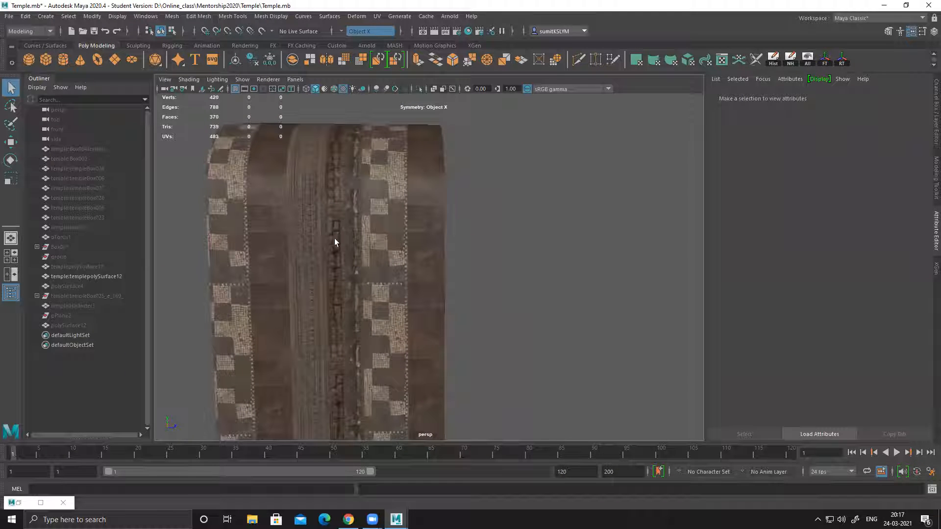
pyautogui.keyDown('alt'); pyautogui.moveTo(383, 241); pyautogui.dragTo(381, 243); pyautogui.keyUp('alt')
# Step: Try to insert an edge loop running over the vault's outer surface with the Multi-Cut tool
pyautogui.click(391, 230)
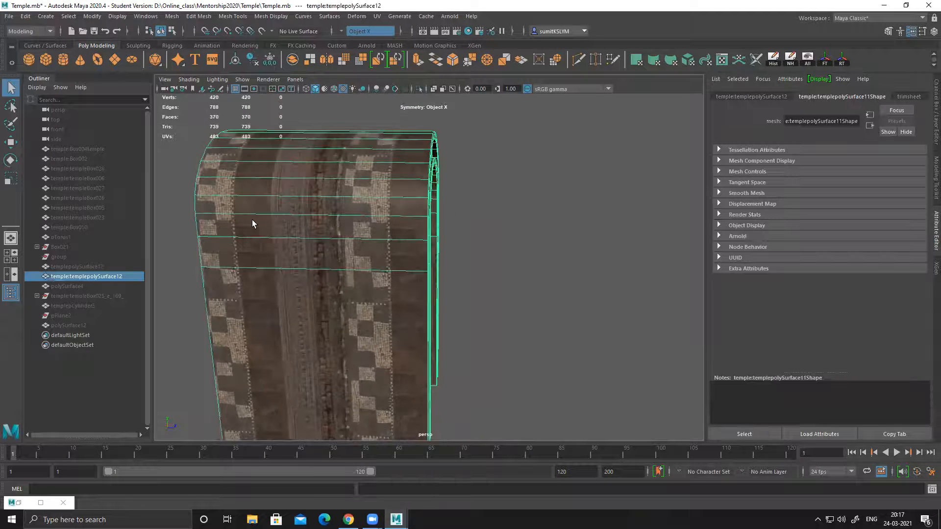
pyautogui.keyDown('alt'); pyautogui.moveTo(343, 271); pyautogui.dragTo(487, 237); pyautogui.keyUp('alt')
pyautogui.keyDown('alt'); pyautogui.moveTo(340, 283); pyautogui.dragTo(374, 255); pyautogui.keyUp('alt')
pyautogui.keyDown('shift'); pyautogui.rightClick(381, 201); pyautogui.keyUp('shift')
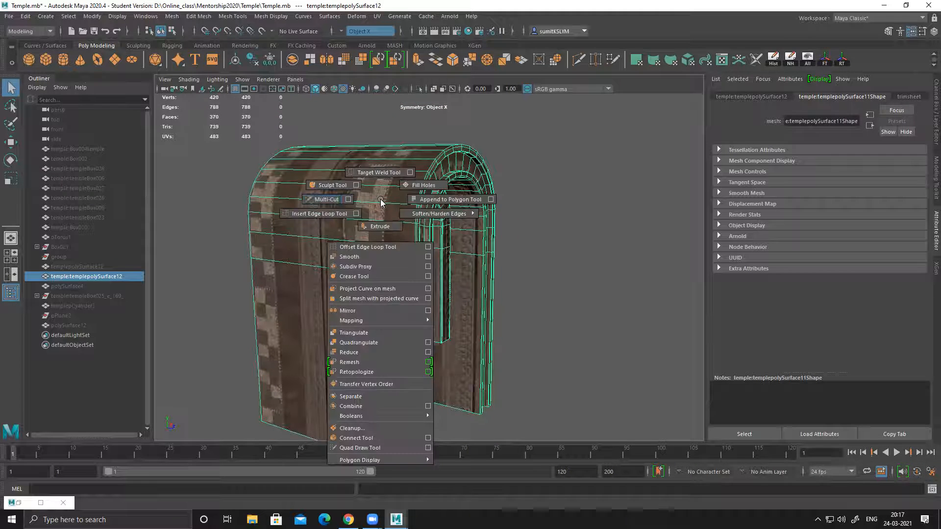
pyautogui.keyDown('shift'); pyautogui.moveTo(304, 202); pyautogui.dragTo(303, 203, button='right'); pyautogui.keyUp('shift')
pyautogui.keyDown('ctrl'); pyautogui.click(320, 217); pyautogui.keyUp('ctrl')
pyautogui.keyDown('alt'); pyautogui.moveTo(383, 258); pyautogui.dragTo(424, 261); pyautogui.keyUp('alt')
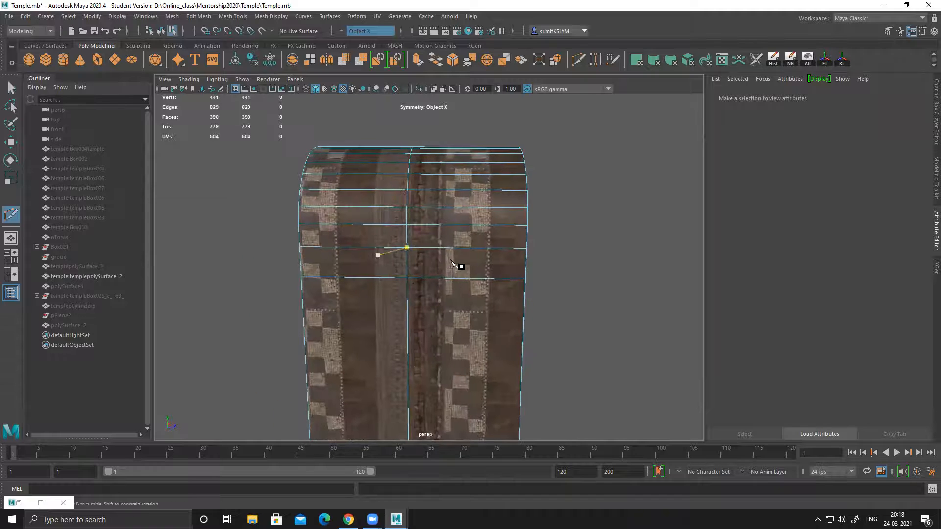
pyautogui.keyDown('alt'); pyautogui.moveTo(458, 263); pyautogui.dragTo(414, 236, button='middle'); pyautogui.keyUp('alt')
pyautogui.hotkey('ctrl', 'z')
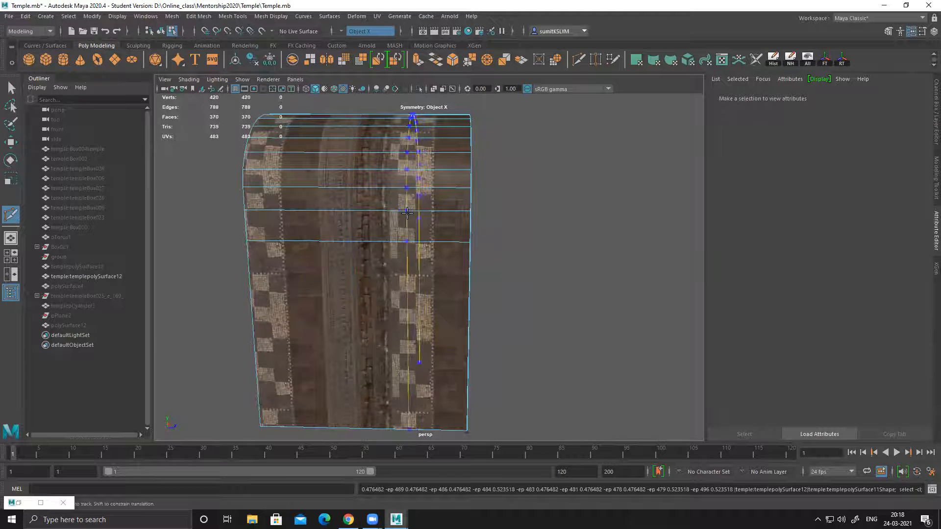
pyautogui.keyDown('ctrl'); pyautogui.click(407, 212); pyautogui.keyUp('ctrl')
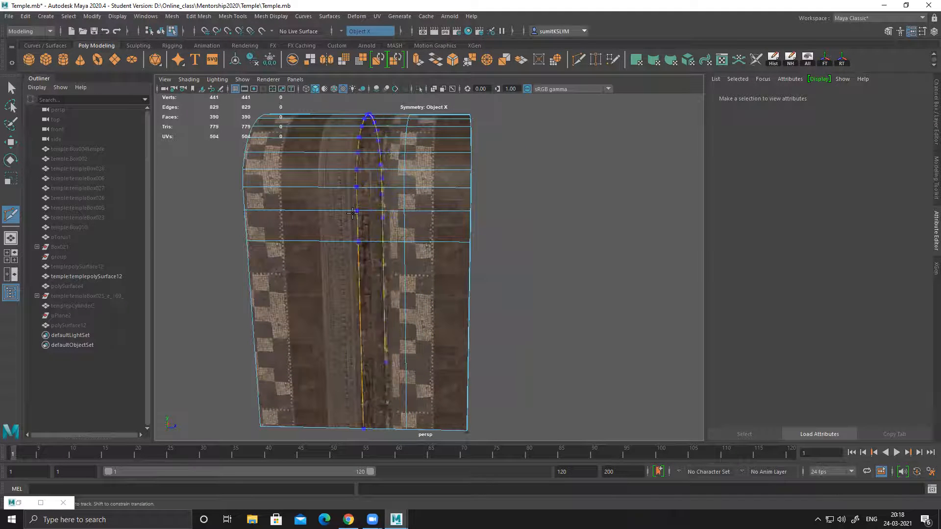
pyautogui.hotkey('ctrl', 'z')
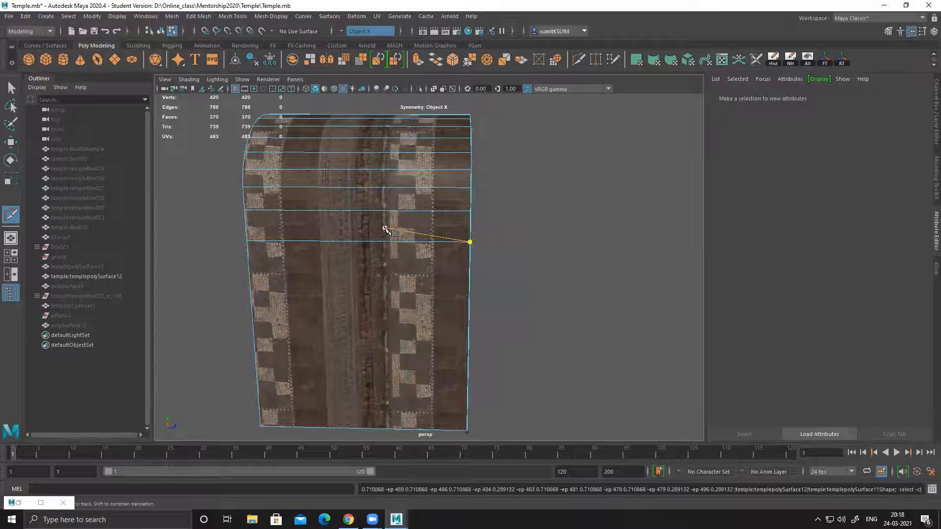
# Step: Select the complete ring of horizontal edges across the vault's outer surface
pyautogui.press('e')
pyautogui.click(368, 241)
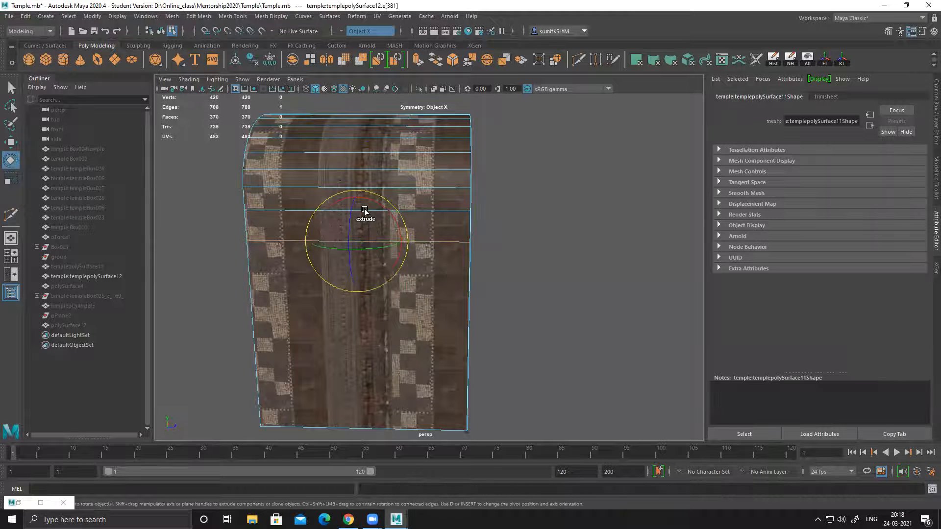
pyautogui.press('q')
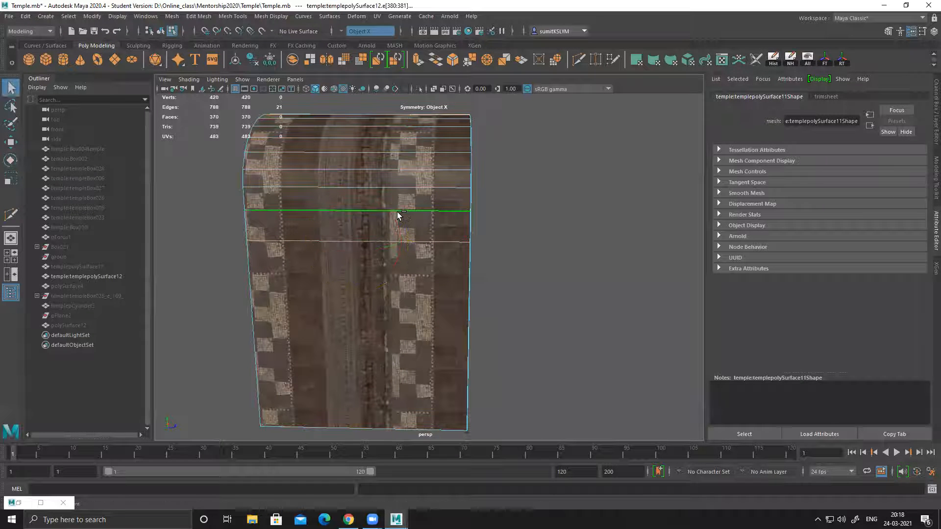
pyautogui.scroll(-5, 476, 241)
pyautogui.keyDown('alt'); pyautogui.moveTo(496, 248); pyautogui.dragTo(528, 250); pyautogui.keyUp('alt')
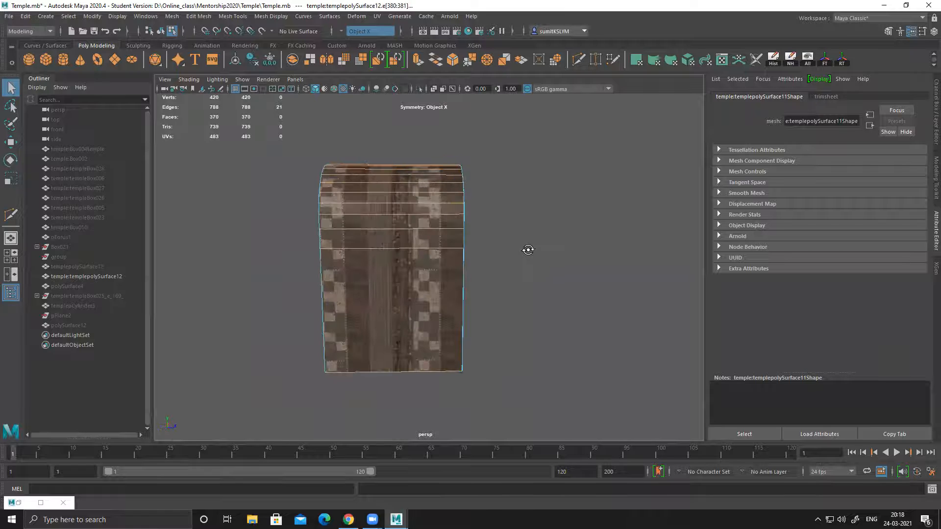
# Step: Launch Carnac from the desktop, switch back to Maya and place the UV Editor so the vault stays in view
pyautogui.click(885, 7)
pyautogui.click(97, 217)
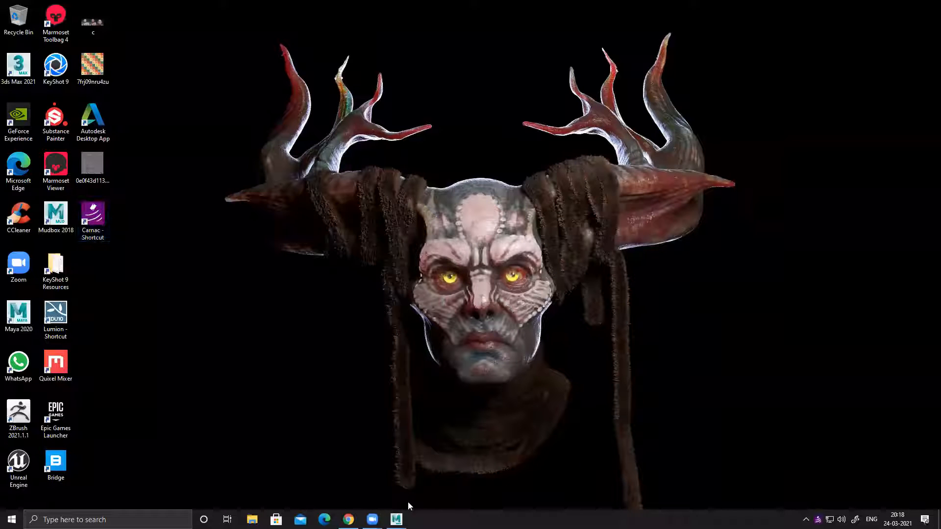
pyautogui.click(397, 520)
pyautogui.click(444, 470)
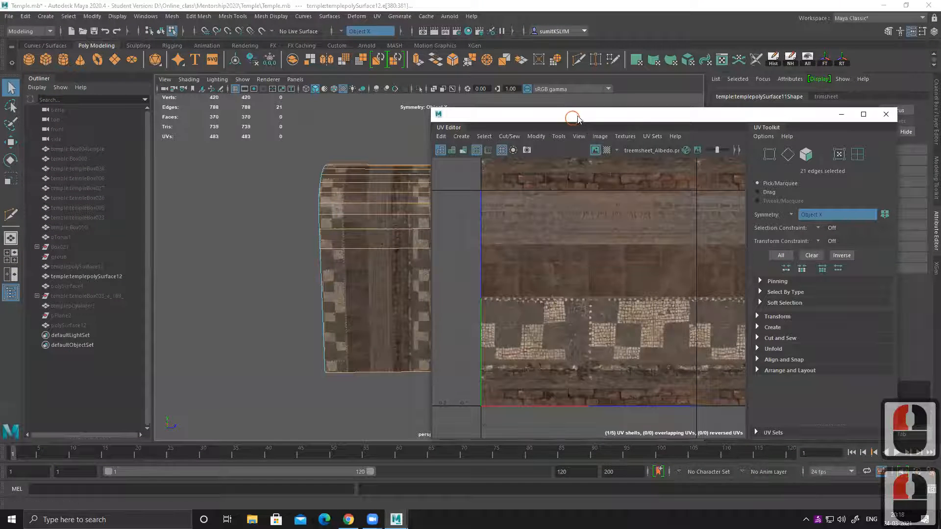
pyautogui.moveTo(572, 117); pyautogui.dragTo(609, 110)
# Step: Connect the selected ring of outer-surface edges with 3 segments
pyautogui.moveTo(382, 240)
pyautogui.keyDown('alt'); pyautogui.mouseDown()
pyautogui.moveTo(384, 249)
pyautogui.moveTo(378, 235)
pyautogui.mouseUp(); pyautogui.keyUp('alt')
pyautogui.keyDown('shift'); pyautogui.moveTo(371, 201); pyautogui.dragTo(368, 342, button='right'); pyautogui.keyUp('shift')
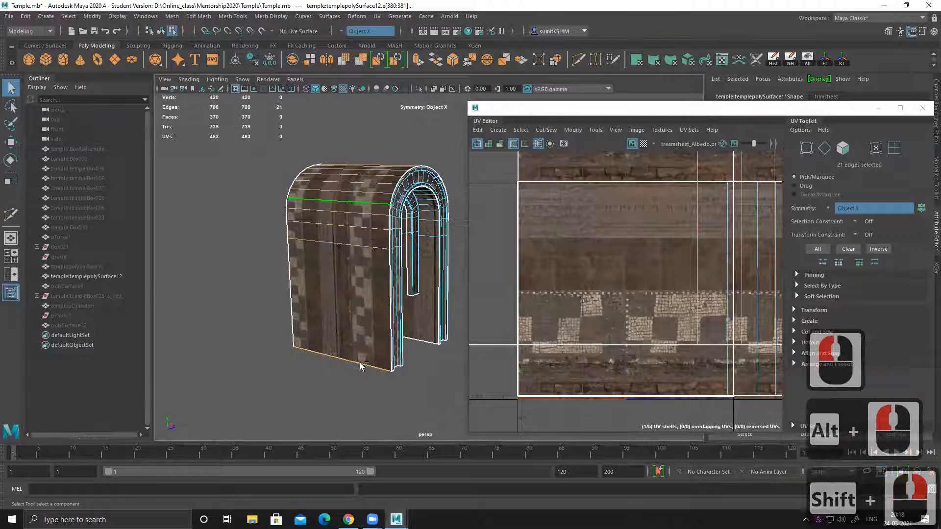
pyautogui.moveTo(250, 282); pyautogui.dragTo(259, 279, button='middle')
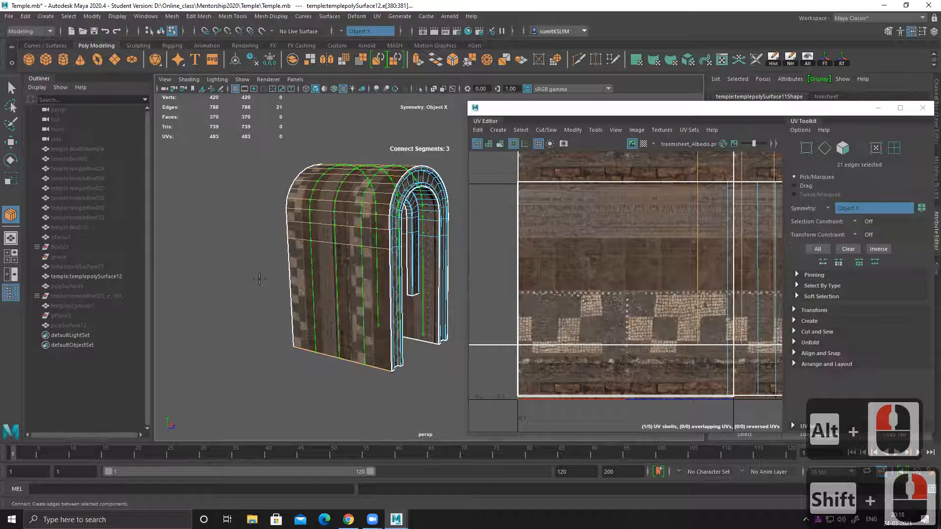
pyautogui.press('Return')
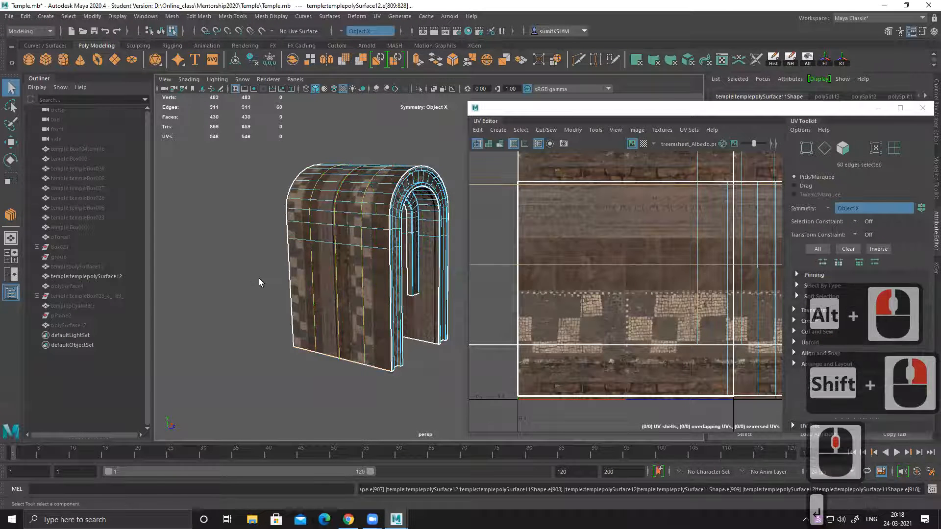
# Step: Examine how the vault's UV shells are laid out over the trim sheet texture in the UV Editor
pyautogui.keyDown('alt'); pyautogui.moveTo(249, 300); pyautogui.dragTo(314, 301); pyautogui.keyUp('alt')
pyautogui.keyDown('alt'); pyautogui.moveTo(633, 261); pyautogui.dragTo(559, 270, button='right'); pyautogui.keyUp('alt')
pyautogui.keyDown('alt'); pyautogui.moveTo(528, 269); pyautogui.dragTo(534, 266, button='middle'); pyautogui.keyUp('alt')
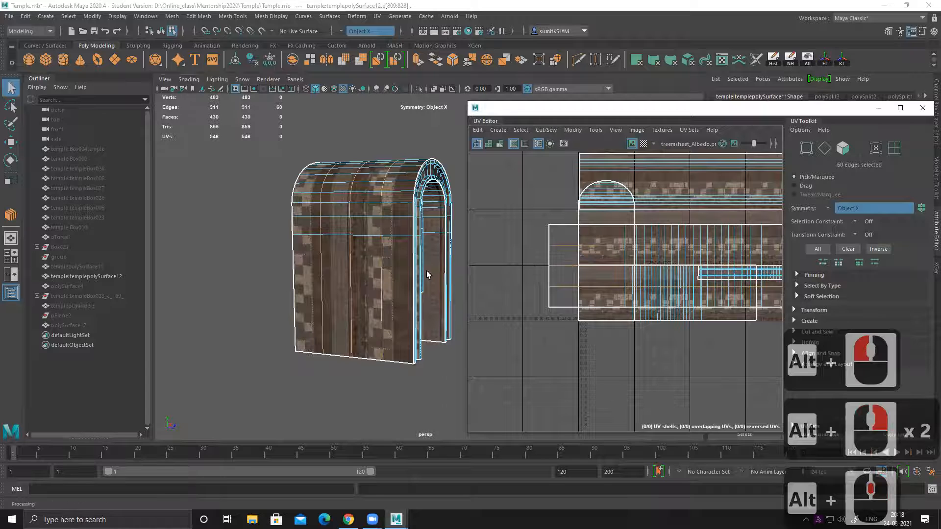
pyautogui.press('w')
pyautogui.keyDown('alt'); pyautogui.moveTo(552, 237); pyautogui.dragTo(537, 239, button='middle'); pyautogui.keyUp('alt')
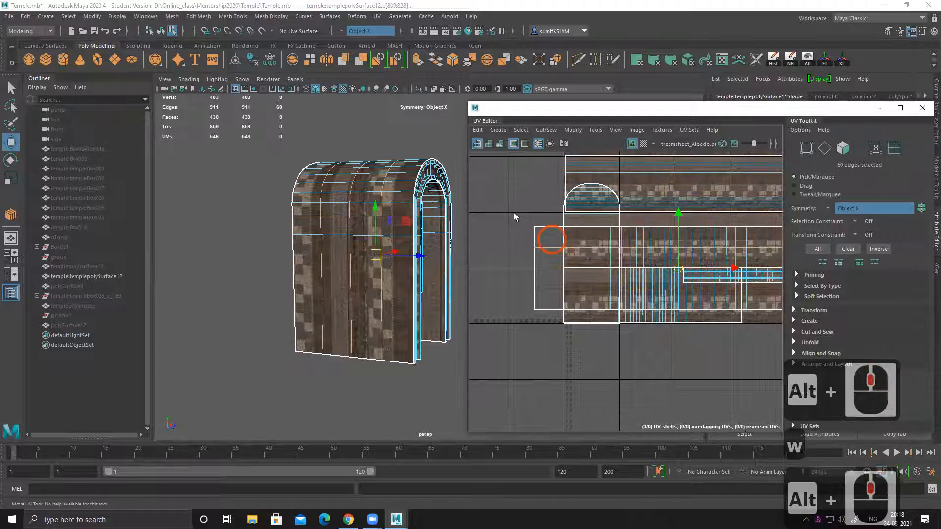
pyautogui.moveTo(515, 216); pyautogui.dragTo(541, 218, button='right')
pyautogui.keyDown('alt'); pyautogui.moveTo(655, 300); pyautogui.dragTo(646, 297, button='right'); pyautogui.keyUp('alt')
pyautogui.keyDown('alt'); pyautogui.moveTo(645, 298); pyautogui.dragTo(570, 280, button='middle'); pyautogui.keyUp('alt')
pyautogui.keyDown('alt'); pyautogui.moveTo(570, 280); pyautogui.dragTo(502, 260, button='right'); pyautogui.keyUp('alt')
pyautogui.keyDown('alt'); pyautogui.moveTo(620, 280); pyautogui.dragTo(563, 284, button='middle'); pyautogui.keyUp('alt')
pyautogui.keyDown('alt'); pyautogui.moveTo(577, 255); pyautogui.dragTo(603, 328, button='right'); pyautogui.keyUp('alt')
pyautogui.keyDown('alt'); pyautogui.moveTo(528, 323); pyautogui.dragTo(646, 301, button='middle'); pyautogui.keyUp('alt')
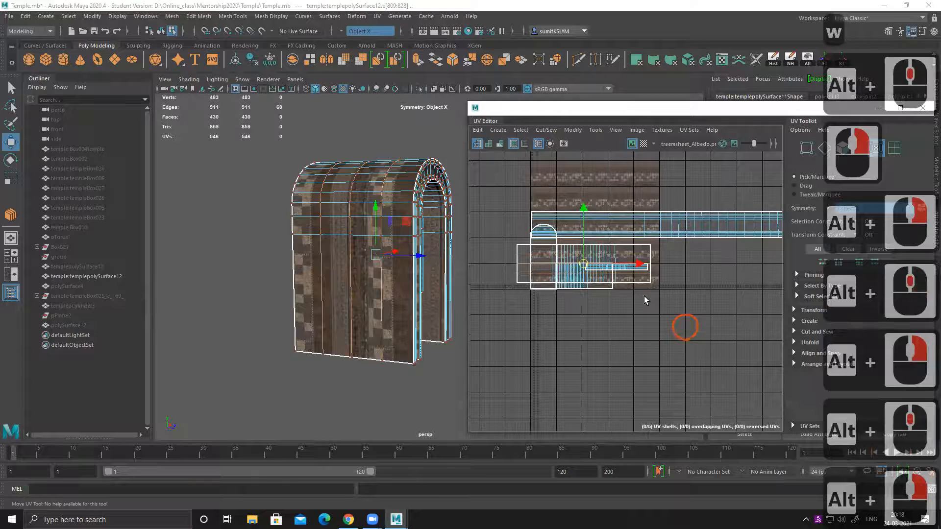
pyautogui.keyDown('alt'); pyautogui.moveTo(645, 301); pyautogui.dragTo(686, 328, button='right'); pyautogui.keyUp('alt')
pyautogui.keyDown('alt'); pyautogui.moveTo(553, 298); pyautogui.dragTo(612, 286, button='middle'); pyautogui.keyUp('alt')
pyautogui.keyDown('alt'); pyautogui.moveTo(613, 286); pyautogui.dragTo(632, 296, button='right'); pyautogui.keyUp('alt')
# Step: Examine the texture on the vault's front trim and inner faces up close
pyautogui.keyDown('alt'); pyautogui.moveTo(409, 305); pyautogui.dragTo(299, 275); pyautogui.keyUp('alt')
pyautogui.keyDown('alt'); pyautogui.moveTo(346, 248); pyautogui.dragTo(473, 365, button='right'); pyautogui.keyUp('alt')
pyautogui.keyDown('alt'); pyautogui.moveTo(370, 319); pyautogui.dragTo(384, 351, button='middle'); pyautogui.keyUp('alt')
pyautogui.keyDown('alt'); pyautogui.moveTo(383, 351); pyautogui.dragTo(355, 347); pyautogui.keyUp('alt')
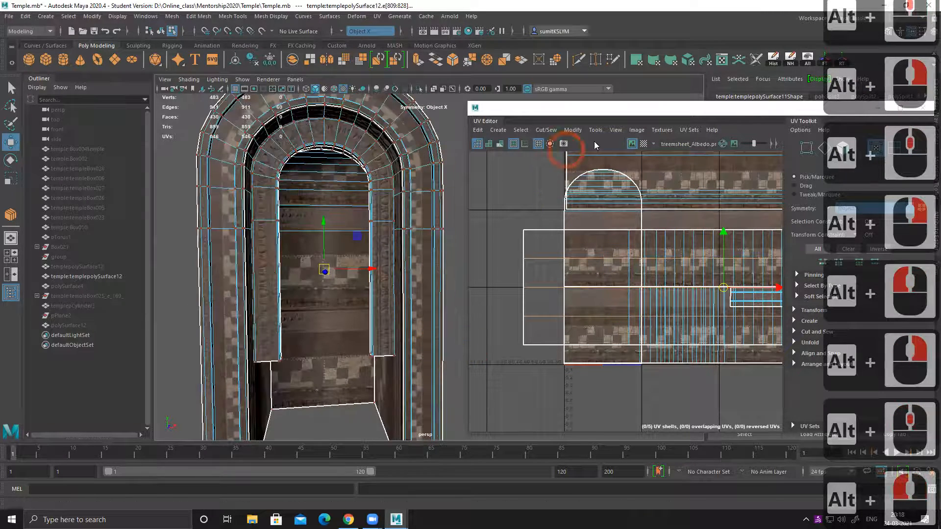
pyautogui.keyDown('alt'); pyautogui.moveTo(330, 300); pyautogui.dragTo(322, 283); pyautogui.keyUp('alt')
pyautogui.keyDown('alt'); pyautogui.moveTo(405, 293); pyautogui.dragTo(370, 257, button='right'); pyautogui.keyUp('alt')
pyautogui.keyDown('alt'); pyautogui.moveTo(370, 257); pyautogui.dragTo(352, 238, button='middle'); pyautogui.keyUp('alt')
# Step: Select all UVs of the shell that covers the vault's outer surface
pyautogui.moveTo(495, 238); pyautogui.dragTo(551, 231, button='right')
pyautogui.moveTo(513, 221); pyautogui.dragTo(529, 241)
pyautogui.keyDown('ctrl'); pyautogui.moveTo(489, 225); pyautogui.dragTo(617, 277, button='right'); pyautogui.keyUp('ctrl')
pyautogui.keyDown('alt'); pyautogui.moveTo(681, 277); pyautogui.dragTo(443, 278, button='right'); pyautogui.keyUp('alt')
pyautogui.keyDown('alt'); pyautogui.moveTo(286, 263); pyautogui.dragTo(362, 268); pyautogui.keyUp('alt')
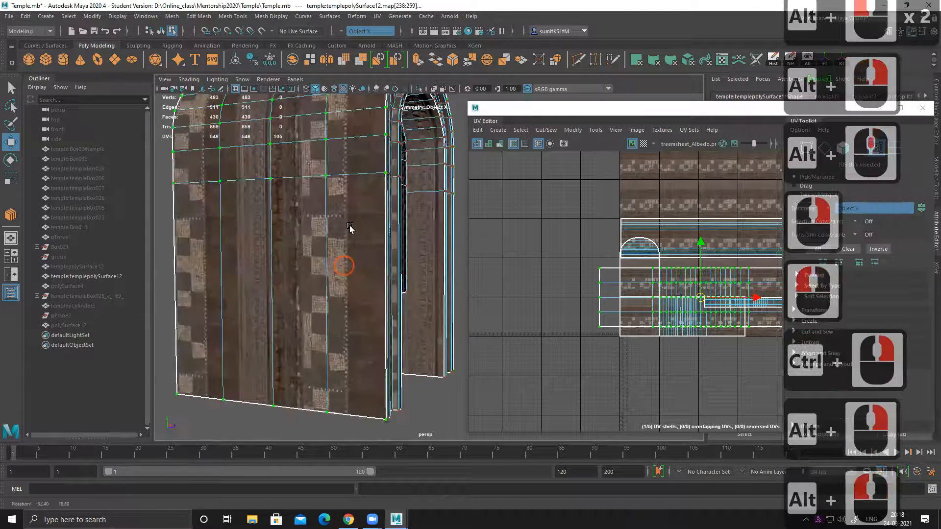
pyautogui.keyDown('alt'); pyautogui.moveTo(350, 227); pyautogui.dragTo(342, 216); pyautogui.keyUp('alt')
pyautogui.keyDown('alt'); pyautogui.moveTo(342, 215); pyautogui.dragTo(340, 260, button='middle'); pyautogui.keyUp('alt')
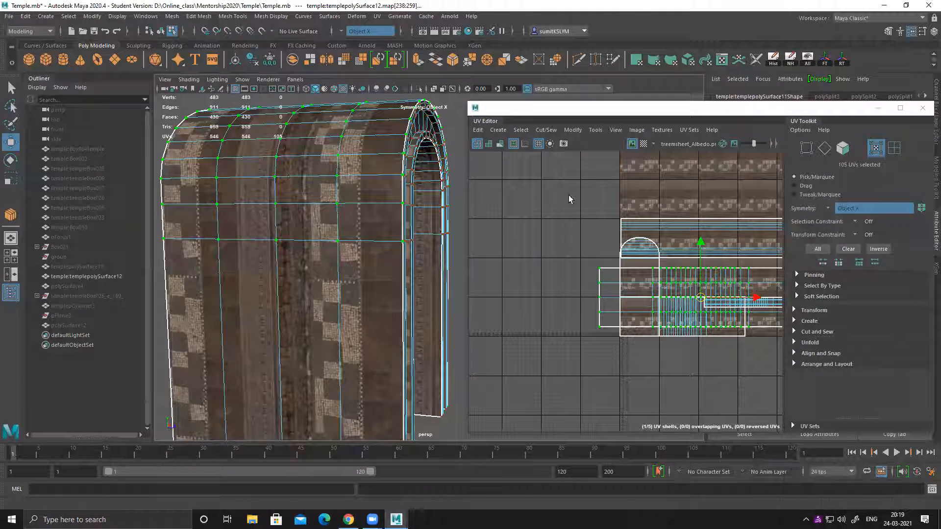
# Step: Turn on UV distortion shading and check it on the vault's outer, front and inner faces
pyautogui.click(499, 145)
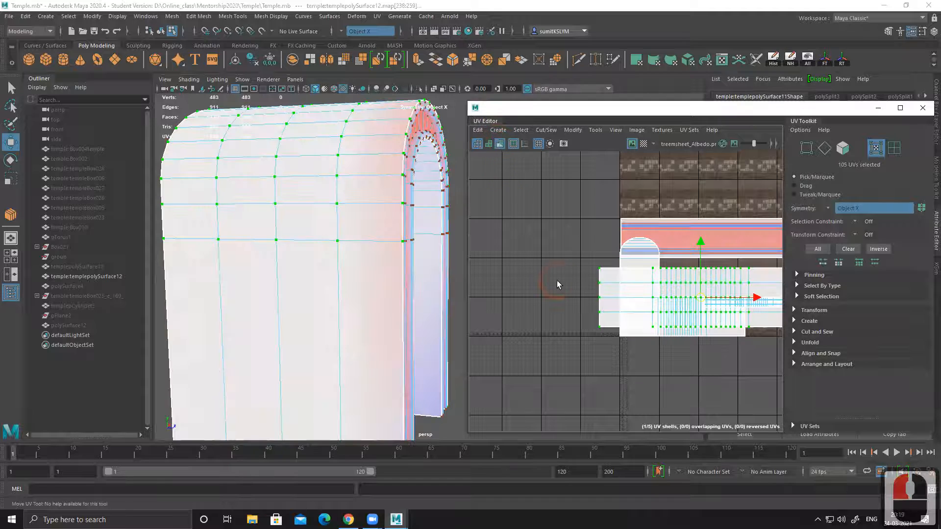
pyautogui.keyDown('alt'); pyautogui.moveTo(374, 260); pyautogui.dragTo(313, 266); pyautogui.keyUp('alt')
pyautogui.keyDown('alt'); pyautogui.moveTo(322, 272); pyautogui.dragTo(345, 252, button='middle'); pyautogui.keyUp('alt')
pyautogui.keyDown('alt'); pyautogui.moveTo(376, 268); pyautogui.dragTo(350, 263); pyautogui.keyUp('alt')
pyautogui.keyDown('alt'); pyautogui.moveTo(386, 238); pyautogui.dragTo(387, 272, button='middle'); pyautogui.keyUp('alt')
# Step: Select the whole long UV shell of the vault's front trim and scale it wider horizontally to reduce its distortion
pyautogui.keyDown('alt'); pyautogui.moveTo(569, 252); pyautogui.dragTo(506, 265, button='middle'); pyautogui.keyUp('alt')
pyautogui.moveTo(563, 210); pyautogui.dragTo(533, 226)
pyautogui.press('w')
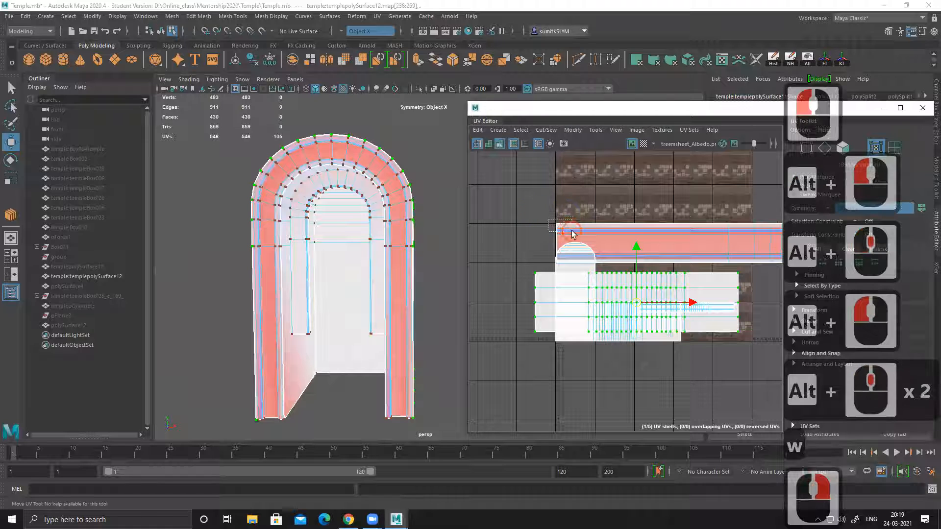
pyautogui.keyDown('ctrl'); pyautogui.moveTo(519, 208); pyautogui.dragTo(560, 233, button='right'); pyautogui.keyUp('ctrl')
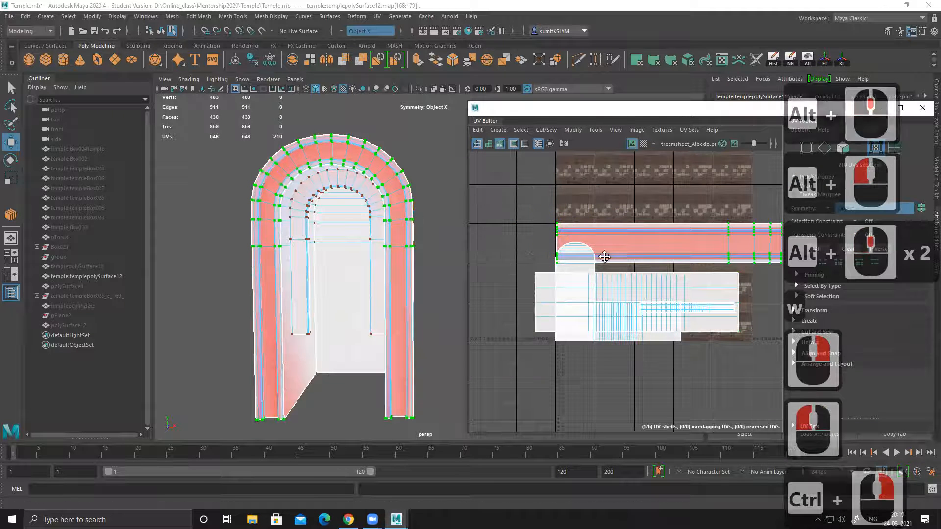
pyautogui.keyDown('alt'); pyautogui.moveTo(740, 270); pyautogui.dragTo(591, 272, button='middle'); pyautogui.keyUp('alt')
pyautogui.keyDown('alt'); pyautogui.moveTo(591, 272); pyautogui.dragTo(542, 266, button='right'); pyautogui.keyUp('alt')
pyautogui.keyDown('alt'); pyautogui.moveTo(642, 281); pyautogui.dragTo(590, 276, button='middle'); pyautogui.keyUp('alt')
pyautogui.press('r')
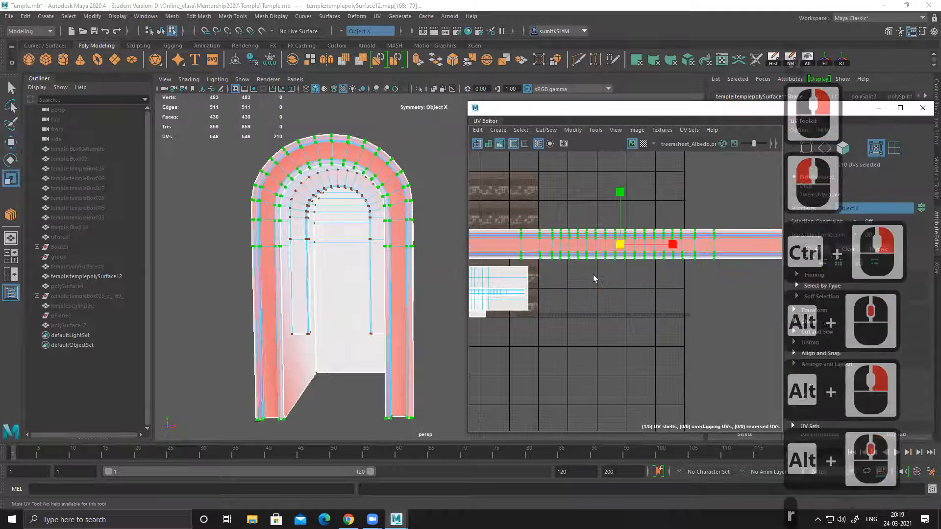
pyautogui.moveTo(673, 245); pyautogui.dragTo(776, 248)
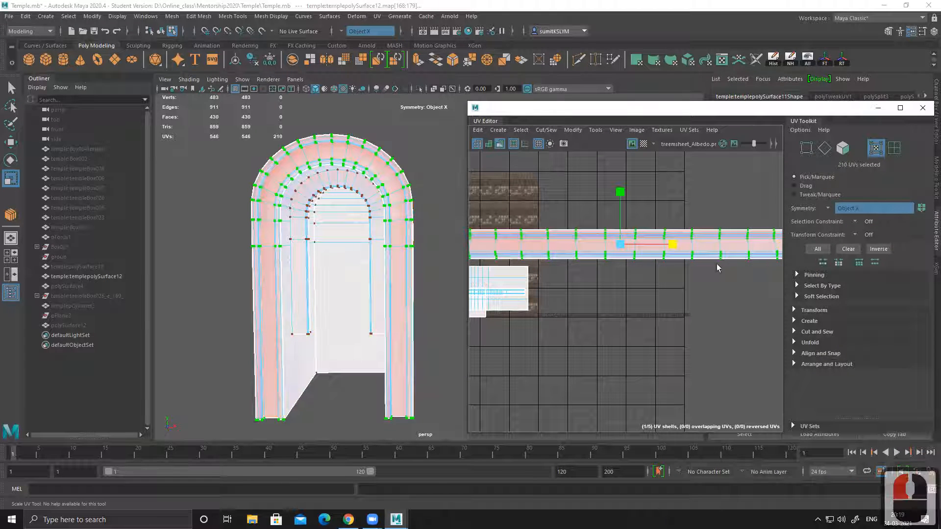
# Step: Stretch the front trim's UV shell slightly further horizontally and check the distortion shading on the vault
pyautogui.keyDown('alt'); pyautogui.moveTo(311, 269); pyautogui.dragTo(304, 218); pyautogui.keyUp('alt')
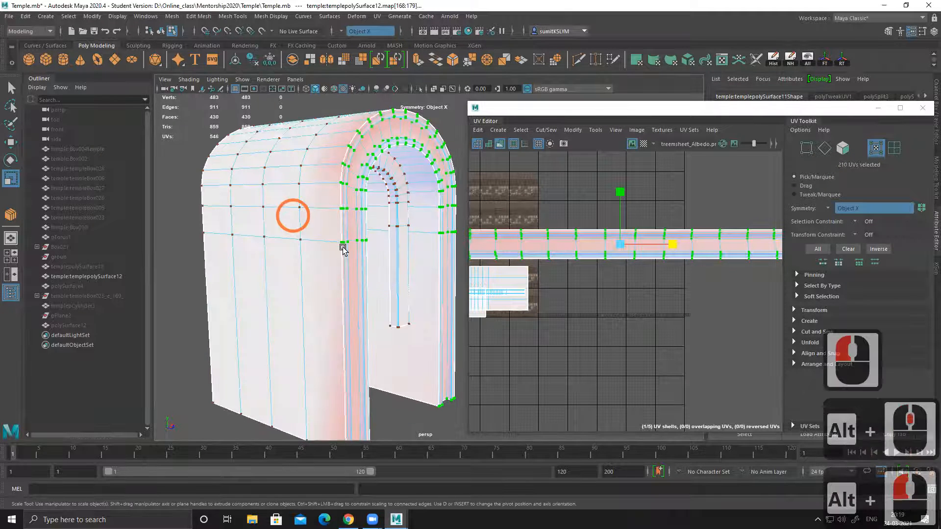
pyautogui.keyDown('alt'); pyautogui.moveTo(346, 250); pyautogui.dragTo(380, 235); pyautogui.keyUp('alt')
pyautogui.moveTo(674, 246); pyautogui.dragTo(706, 248)
pyautogui.keyDown('alt'); pyautogui.moveTo(649, 322); pyautogui.dragTo(505, 275, button='right'); pyautogui.keyUp('alt')
pyautogui.keyDown('alt'); pyautogui.moveTo(521, 289); pyautogui.dragTo(555, 244, button='middle'); pyautogui.keyUp('alt')
pyautogui.moveTo(394, 263)
pyautogui.keyDown('alt'); pyautogui.mouseDown()
pyautogui.moveTo(294, 262)
pyautogui.moveTo(389, 264)
pyautogui.moveTo(398, 255)
pyautogui.mouseUp(); pyautogui.keyUp('alt')
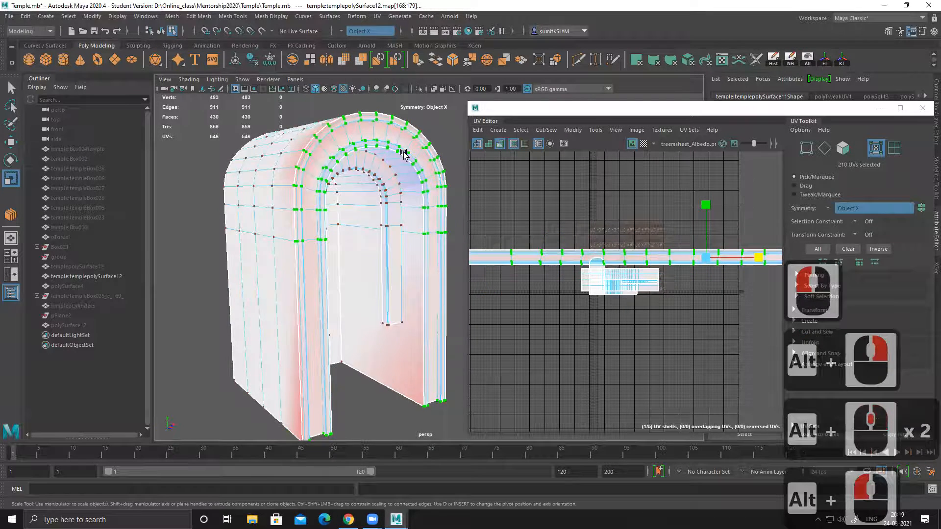
# Step: Examine the UV distortion shading on the vault's outer surface and on its front arch
pyautogui.keyDown('alt'); pyautogui.moveTo(391, 158); pyautogui.dragTo(374, 200, button='middle'); pyautogui.keyUp('alt')
pyautogui.keyDown('alt'); pyautogui.moveTo(374, 199); pyautogui.dragTo(419, 205); pyautogui.keyUp('alt')
pyautogui.press('q')
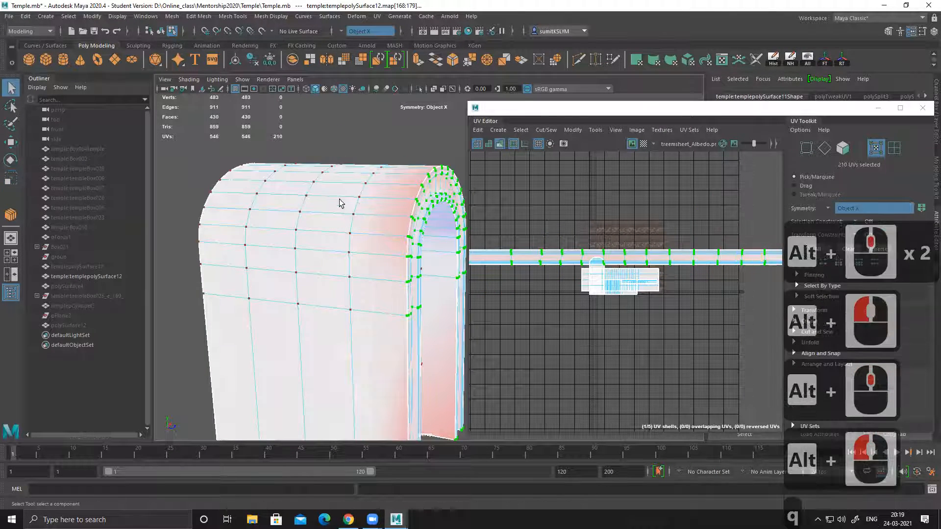
pyautogui.moveTo(400, 127); pyautogui.dragTo(401, 126, button='right')
pyautogui.click(401, 126)
pyautogui.keyDown('alt'); pyautogui.moveTo(416, 214); pyautogui.dragTo(348, 219); pyautogui.keyUp('alt')
pyautogui.keyDown('alt'); pyautogui.moveTo(348, 219); pyautogui.dragTo(346, 200, button='middle'); pyautogui.keyUp('alt')
pyautogui.keyDown('alt'); pyautogui.moveTo(376, 215); pyautogui.dragTo(361, 213); pyautogui.keyUp('alt')
pyautogui.keyDown('alt'); pyautogui.moveTo(385, 216); pyautogui.dragTo(392, 185, button='right'); pyautogui.keyUp('alt')
pyautogui.click(406, 182)
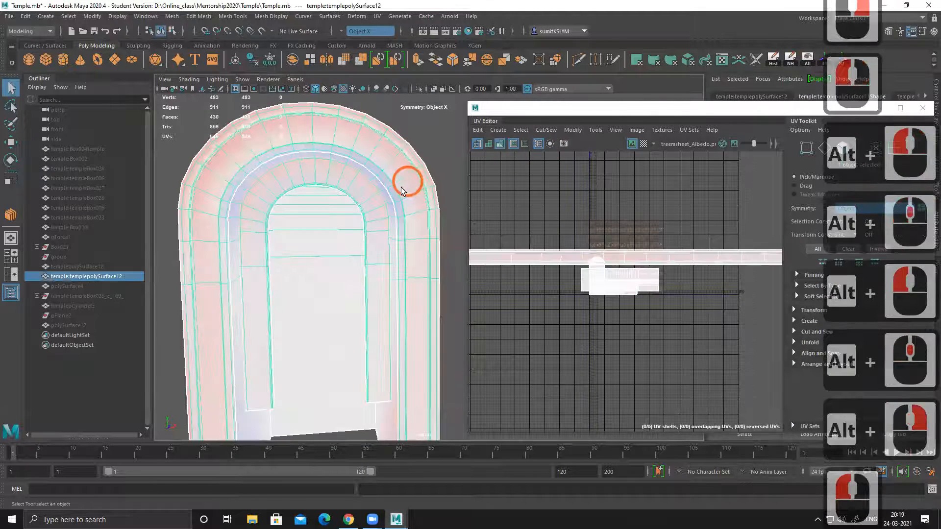
pyautogui.keyDown('alt'); pyautogui.moveTo(400, 217); pyautogui.dragTo(415, 214, button='right'); pyautogui.keyUp('alt')
# Step: Turn off UV distortion shading and examine the stretched trim texture around the vault's front arch
pyautogui.click(500, 143)
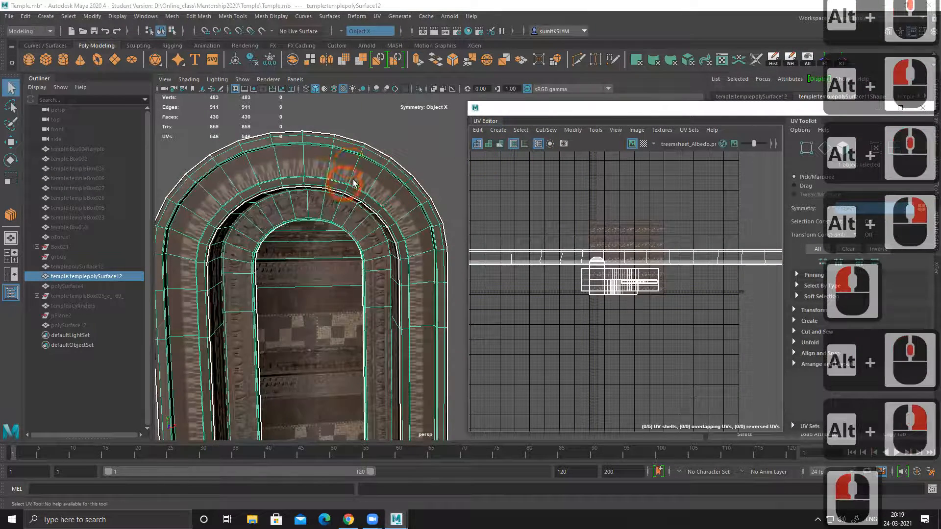
pyautogui.keyDown('alt'); pyautogui.moveTo(359, 204); pyautogui.dragTo(362, 177, button='middle'); pyautogui.keyUp('alt')
pyautogui.keyDown('alt'); pyautogui.moveTo(423, 231); pyautogui.dragTo(410, 234); pyautogui.keyUp('alt')
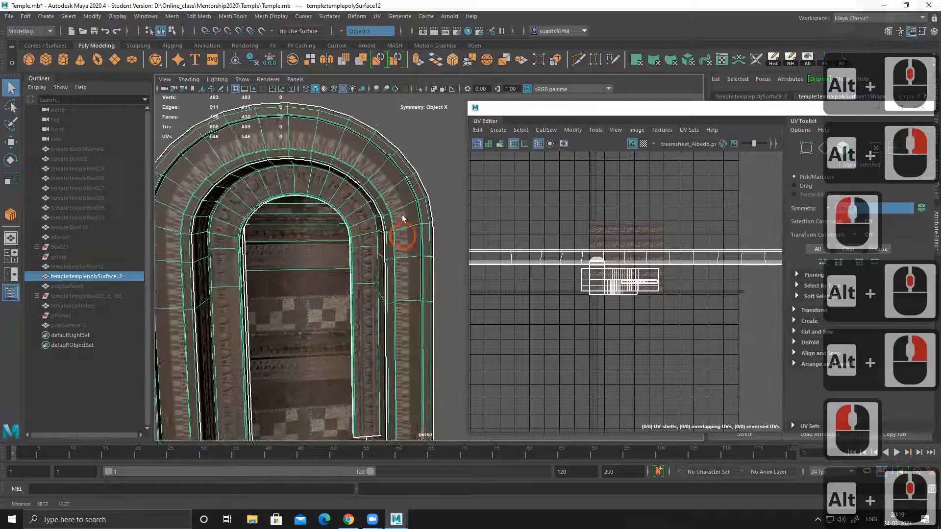
pyautogui.keyDown('alt'); pyautogui.moveTo(420, 243); pyautogui.dragTo(419, 220, button='middle'); pyautogui.keyUp('alt')
pyautogui.keyDown('alt'); pyautogui.moveTo(371, 213); pyautogui.dragTo(377, 215, button='right'); pyautogui.keyUp('alt')
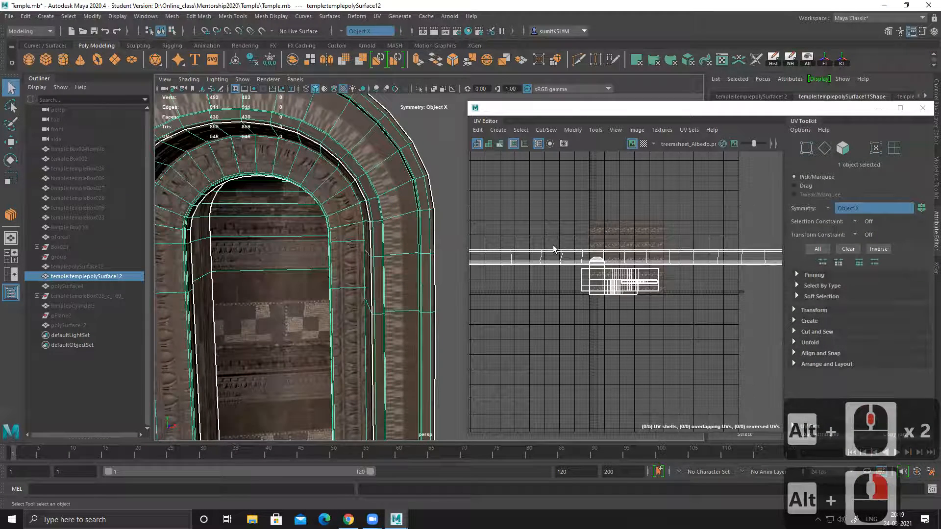
pyautogui.keyDown('alt'); pyautogui.moveTo(551, 240); pyautogui.dragTo(608, 215, button='middle'); pyautogui.keyUp('alt')
pyautogui.keyDown('alt'); pyautogui.moveTo(383, 223); pyautogui.dragTo(332, 247, button='middle'); pyautogui.keyUp('alt')
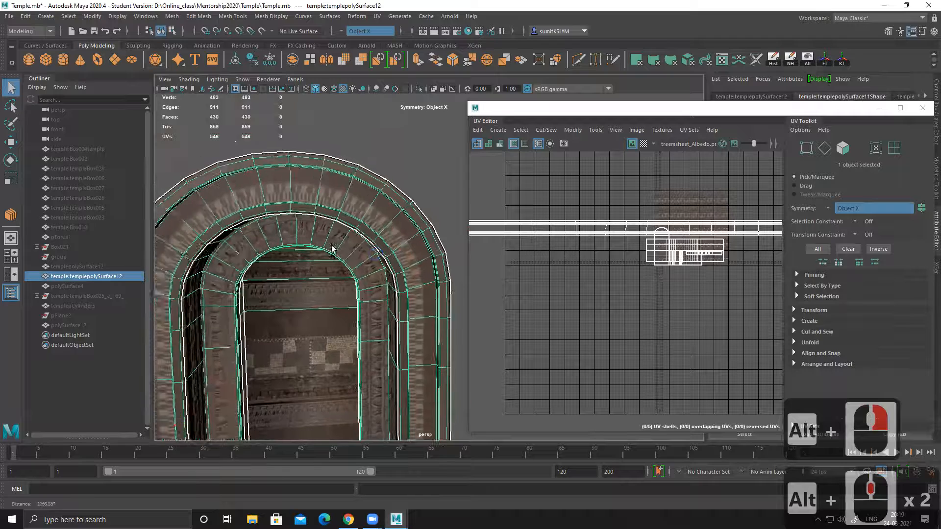
pyautogui.keyDown('alt'); pyautogui.moveTo(332, 247); pyautogui.dragTo(340, 221, button='right'); pyautogui.keyUp('alt')
pyautogui.keyDown('alt'); pyautogui.moveTo(340, 221); pyautogui.dragTo(346, 229, button='middle'); pyautogui.keyUp('alt')
# Step: Undo the horizontal scaling of the front trim's long UV shell
pyautogui.click(524, 222)
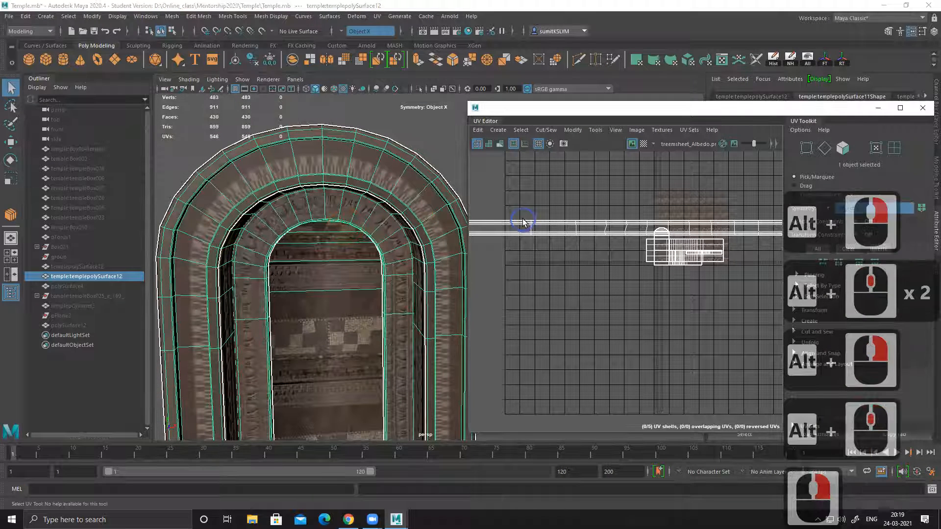
pyautogui.hotkey('ctrl', 'z')
pyautogui.hotkey('ctrl', 'z')
pyautogui.hotkey('ctrl', 'z')
pyautogui.hotkey('ctrl', 'z')
pyautogui.hotkey('ctrl', 'z')
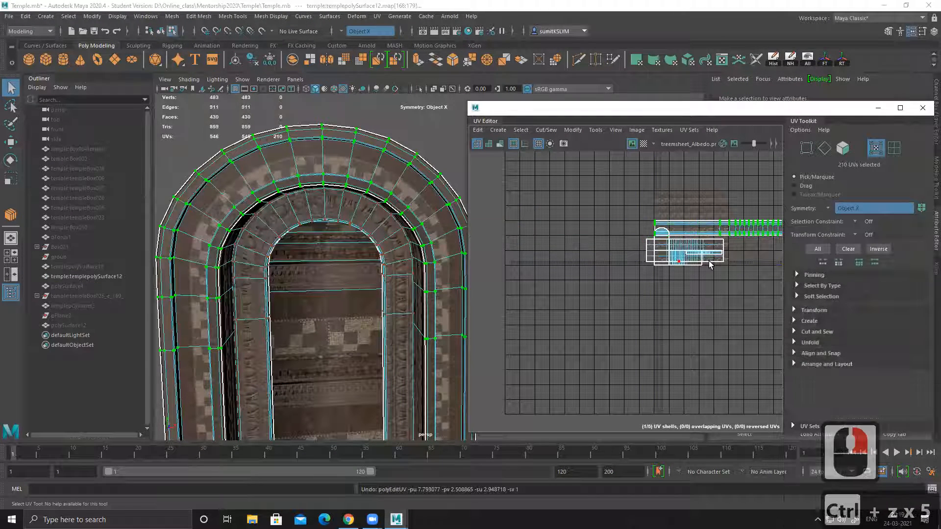
pyautogui.keyDown('alt'); pyautogui.moveTo(703, 260); pyautogui.dragTo(539, 265, button='middle'); pyautogui.keyUp('alt')
# Step: Deselect the vault and examine the checkered band and the carved inner trim of the arch up close
pyautogui.moveTo(342, 170); pyautogui.dragTo(430, 118, button='right')
pyautogui.click(431, 118)
pyautogui.keyDown('alt'); pyautogui.moveTo(363, 169); pyautogui.dragTo(387, 174); pyautogui.keyUp('alt')
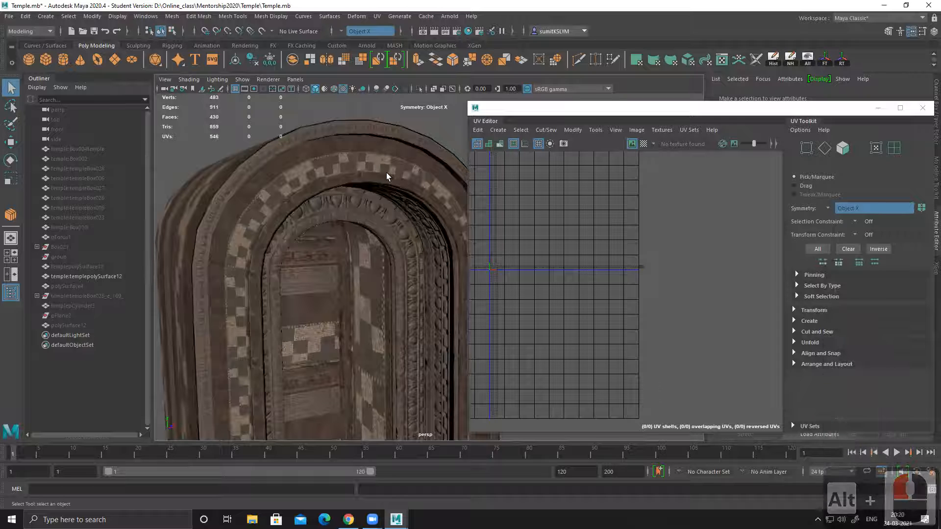
pyautogui.keyDown('alt'); pyautogui.moveTo(364, 224); pyautogui.dragTo(360, 201); pyautogui.keyUp('alt')
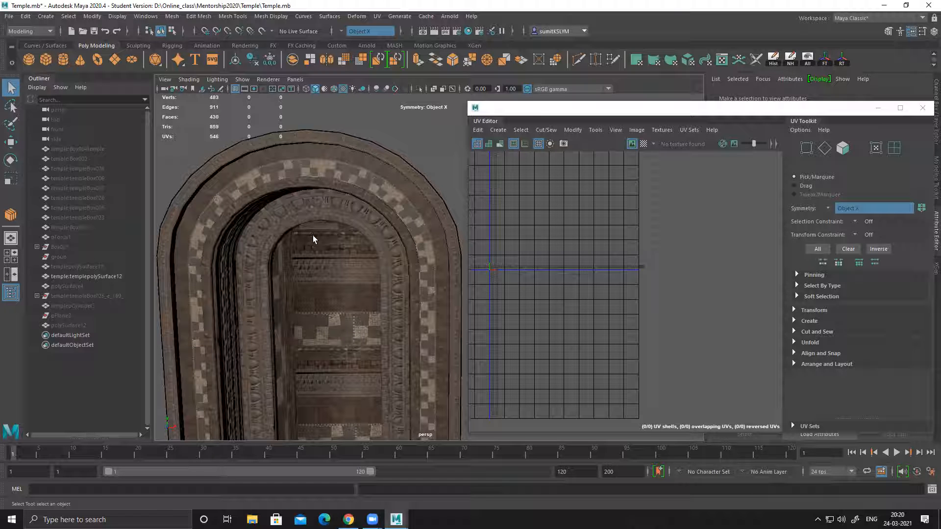
pyautogui.keyDown('alt'); pyautogui.moveTo(282, 261); pyautogui.dragTo(313, 244); pyautogui.keyUp('alt')
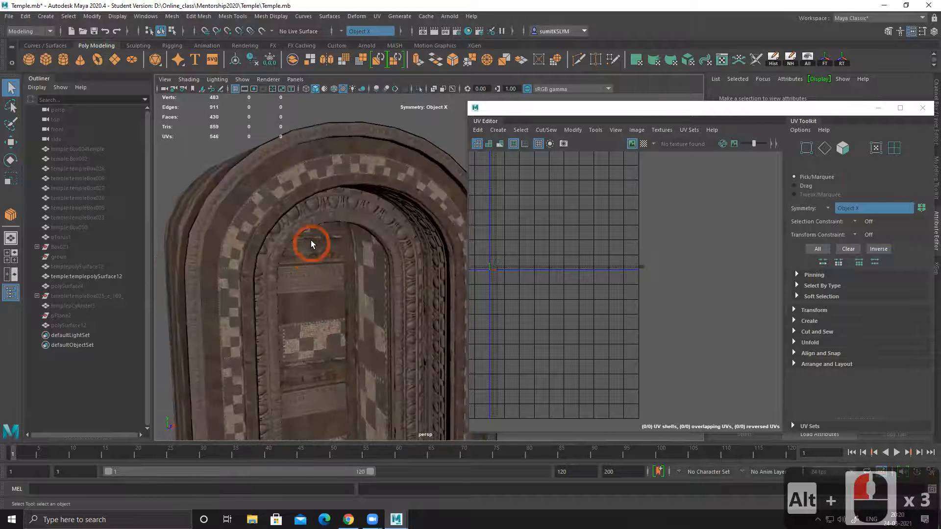
pyautogui.keyDown('alt'); pyautogui.moveTo(313, 244); pyautogui.dragTo(327, 231, button='middle'); pyautogui.keyUp('alt')
pyautogui.moveTo(270, 254)
pyautogui.keyDown('alt'); pyautogui.mouseDown()
pyautogui.moveTo(304, 253)
pyautogui.moveTo(282, 252)
pyautogui.mouseUp(); pyautogui.keyUp('alt')
pyautogui.moveTo(281, 240)
pyautogui.keyDown('alt'); pyautogui.mouseDown(button='right')
pyautogui.moveTo(313, 268)
pyautogui.moveTo(291, 244)
pyautogui.mouseUp(button='right'); pyautogui.keyUp('alt')
pyautogui.keyDown('alt'); pyautogui.moveTo(291, 245); pyautogui.dragTo(274, 249); pyautogui.keyUp('alt')
pyautogui.keyDown('alt'); pyautogui.moveTo(293, 233); pyautogui.dragTo(311, 257, button='middle'); pyautogui.keyUp('alt')
pyautogui.keyDown('alt'); pyautogui.moveTo(311, 256); pyautogui.dragTo(417, 295, button='right'); pyautogui.keyUp('alt')
pyautogui.keyDown('alt'); pyautogui.moveTo(338, 279); pyautogui.dragTo(346, 283); pyautogui.keyUp('alt')
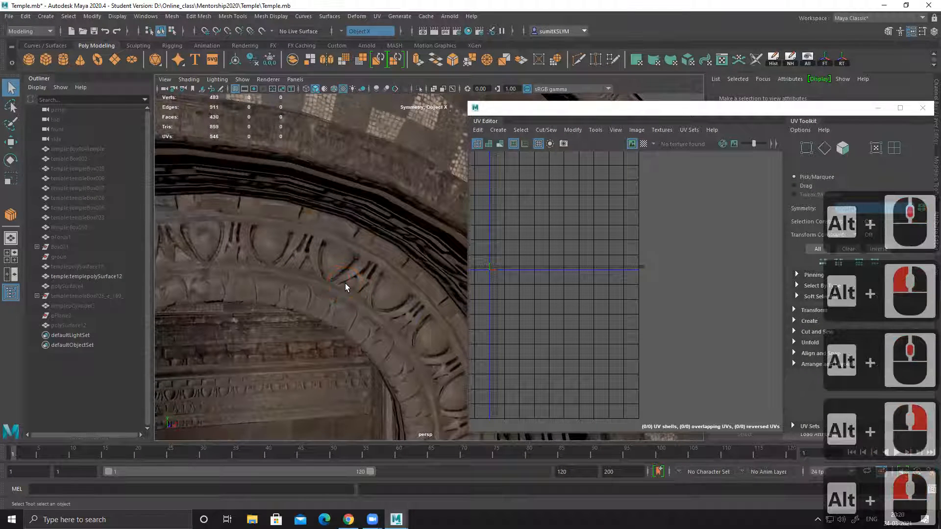
pyautogui.keyDown('alt'); pyautogui.moveTo(397, 292); pyautogui.dragTo(187, 259, button='right'); pyautogui.keyUp('alt')
pyautogui.keyDown('alt'); pyautogui.moveTo(245, 277); pyautogui.dragTo(346, 282); pyautogui.keyUp('alt')
pyautogui.keyDown('alt'); pyautogui.moveTo(345, 281); pyautogui.dragTo(330, 211, button='middle'); pyautogui.keyUp('alt')
pyautogui.keyDown('alt'); pyautogui.moveTo(333, 254); pyautogui.dragTo(277, 291, button='right'); pyautogui.keyUp('alt')
pyautogui.keyDown('alt'); pyautogui.moveTo(279, 290); pyautogui.dragTo(339, 290); pyautogui.keyUp('alt')
pyautogui.keyDown('alt'); pyautogui.moveTo(343, 275); pyautogui.dragTo(294, 255, button='middle'); pyautogui.keyUp('alt')
# Step: Select the ring of radial edges across the vault's checkered front band and connect it with 3 segments
pyautogui.click(370, 180)
pyautogui.keyDown('alt'); pyautogui.moveTo(370, 180); pyautogui.dragTo(338, 276, button='right'); pyautogui.keyUp('alt')
pyautogui.keyDown('alt'); pyautogui.moveTo(338, 277); pyautogui.dragTo(390, 211); pyautogui.keyUp('alt')
pyautogui.press('w')
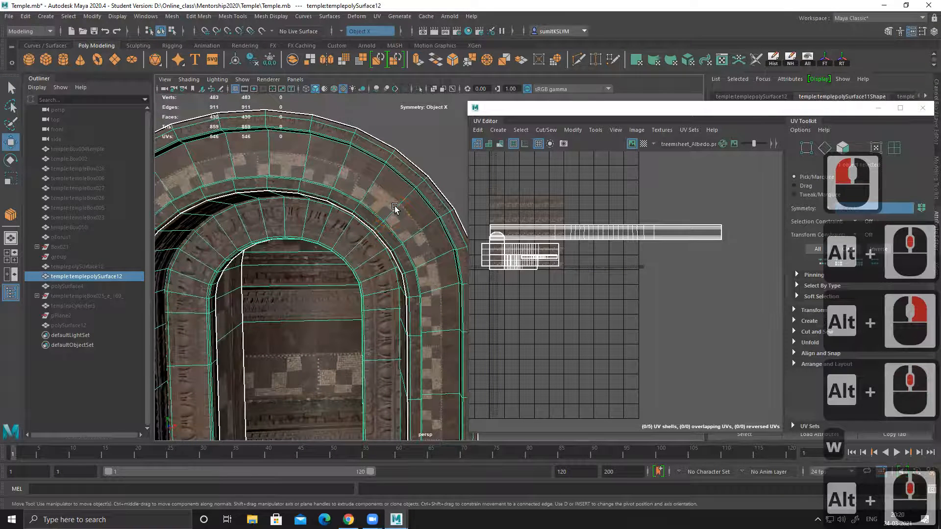
pyautogui.keyDown('shift'); pyautogui.moveTo(401, 200); pyautogui.dragTo(333, 198, button='right'); pyautogui.keyUp('shift')
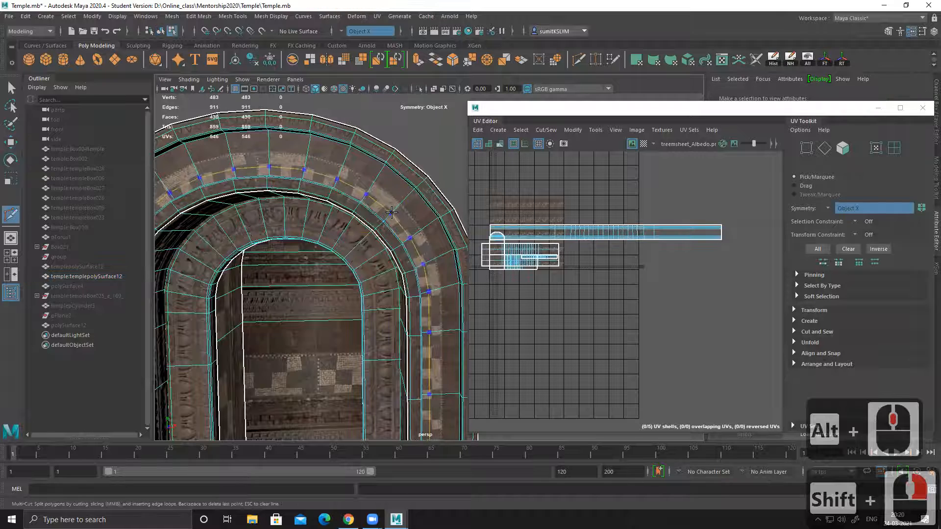
pyautogui.press('w')
pyautogui.click(396, 215)
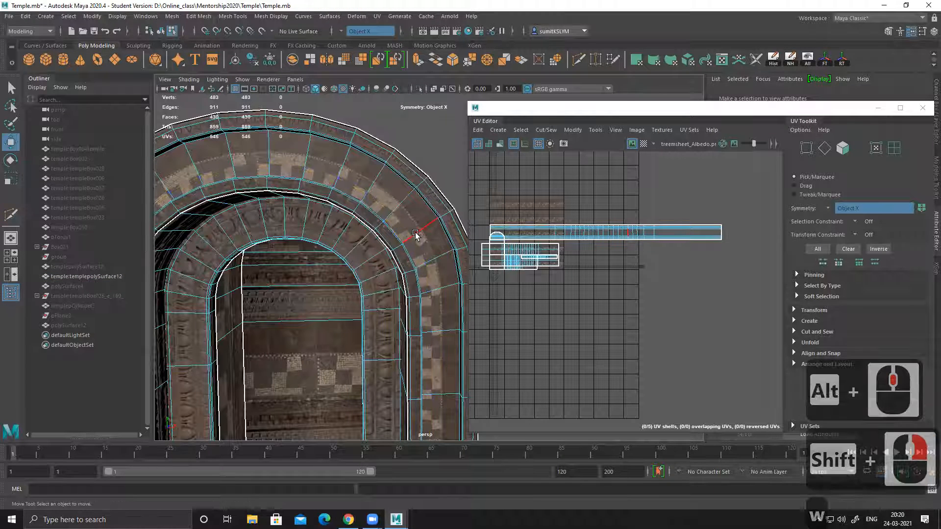
pyautogui.keyDown('shift'); pyautogui.doubleClick(399, 208); pyautogui.keyUp('shift')
pyautogui.keyDown('alt'); pyautogui.moveTo(399, 207); pyautogui.dragTo(376, 211, button='middle'); pyautogui.keyUp('alt')
pyautogui.keyDown('shift'); pyautogui.moveTo(377, 210); pyautogui.dragTo(376, 211, button='right'); pyautogui.keyUp('shift')
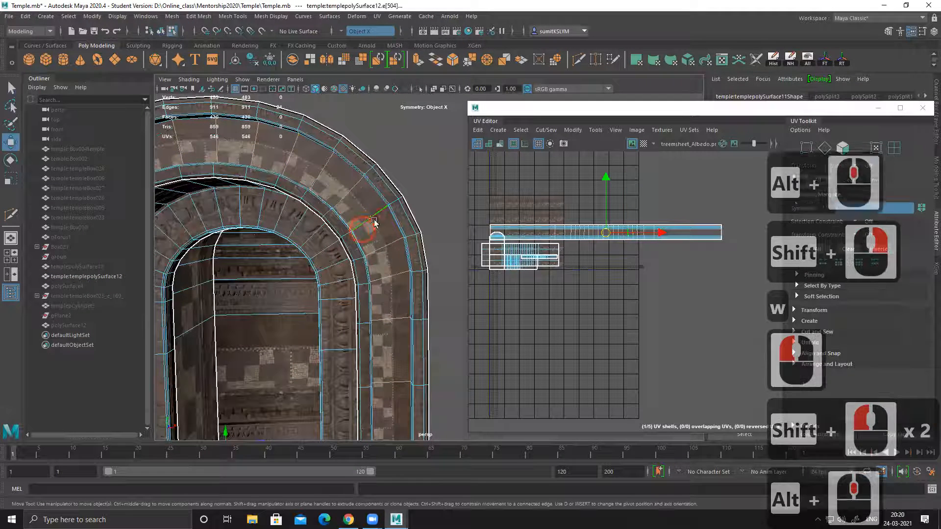
pyautogui.keyDown('shift'); pyautogui.moveTo(381, 378); pyautogui.dragTo(380, 378, button='right'); pyautogui.keyUp('shift')
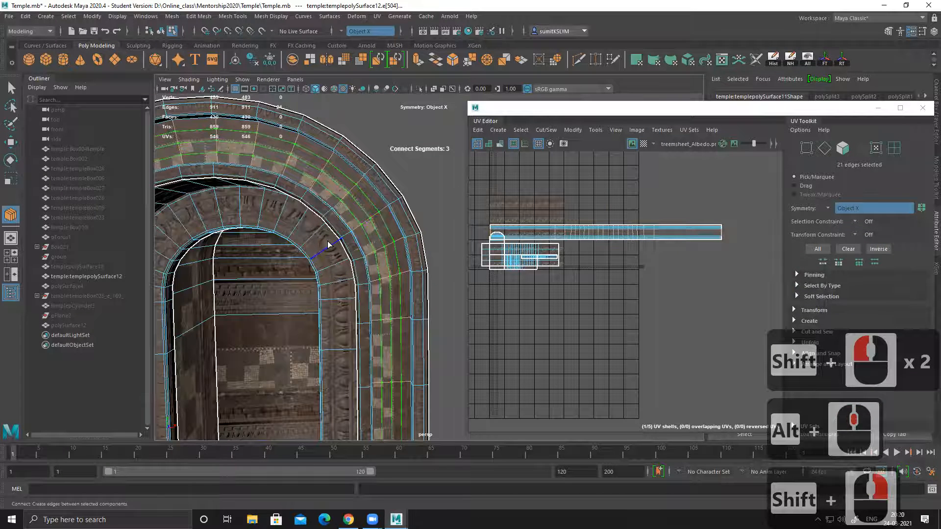
pyautogui.press('Return')
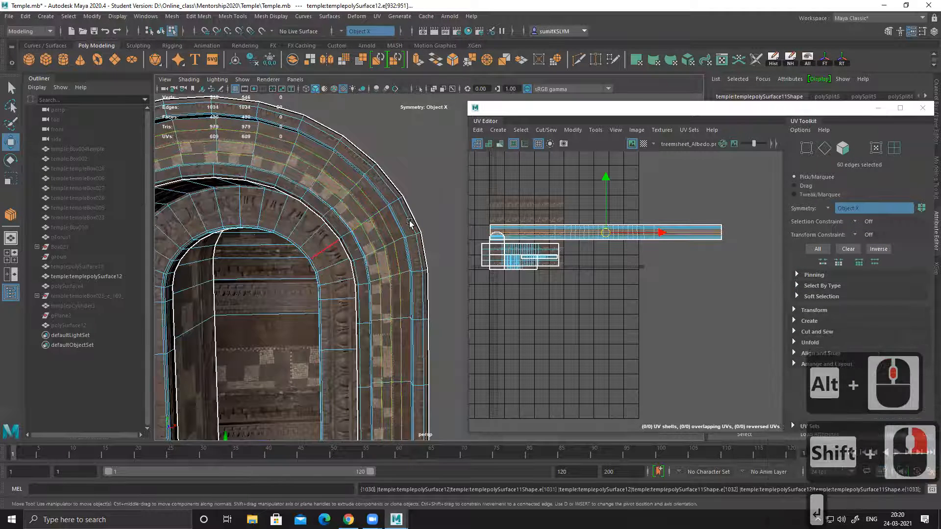
# Step: Select the edge loops along the inner and outer borders of the subdivided front band and cut its UVs there
pyautogui.keyDown('alt'); pyautogui.moveTo(368, 256); pyautogui.dragTo(293, 276); pyautogui.keyUp('alt')
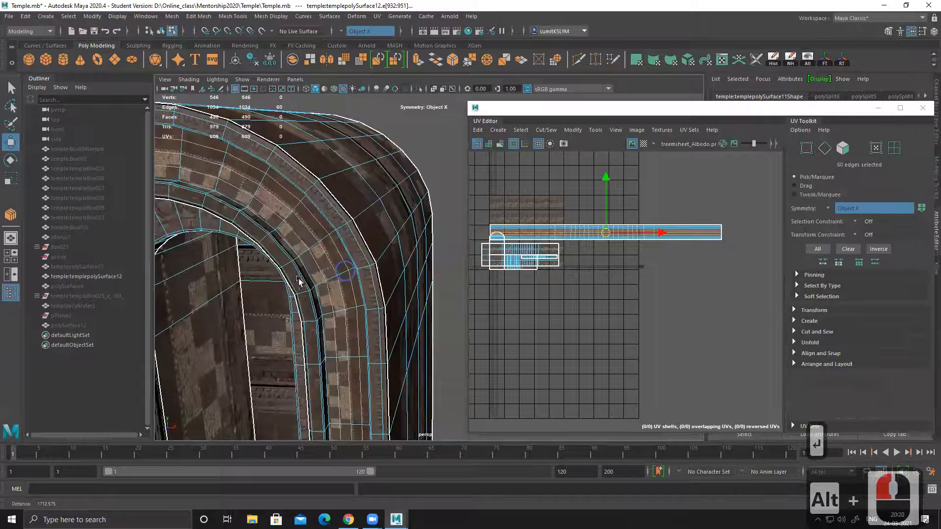
pyautogui.keyDown('alt'); pyautogui.moveTo(293, 276); pyautogui.dragTo(339, 267, button='right'); pyautogui.keyUp('alt')
pyautogui.keyDown('alt'); pyautogui.moveTo(339, 267); pyautogui.dragTo(343, 267, button='middle'); pyautogui.keyUp('alt')
pyautogui.press('w')
pyautogui.moveTo(290, 240); pyautogui.dragTo(291, 225, button='right')
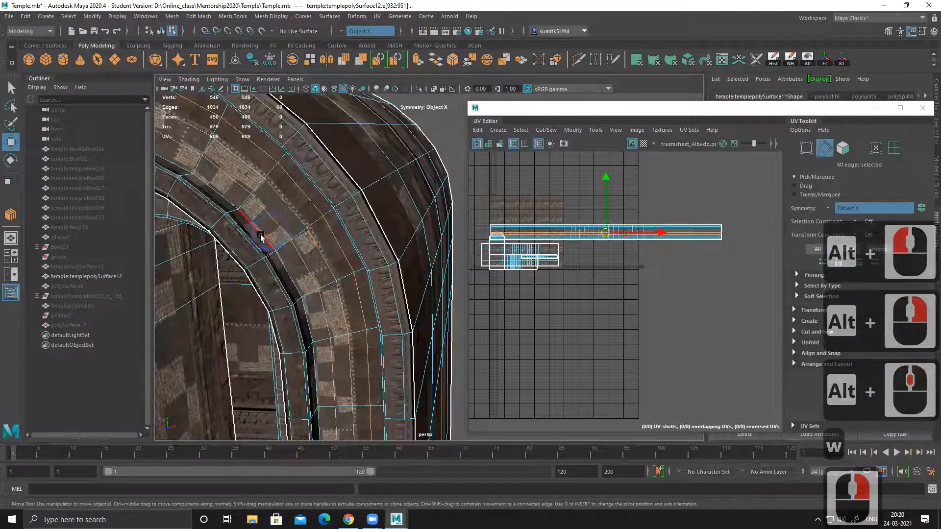
pyautogui.doubleClick(260, 234)
pyautogui.keyDown('alt'); pyautogui.moveTo(298, 246); pyautogui.dragTo(357, 223); pyautogui.keyUp('alt')
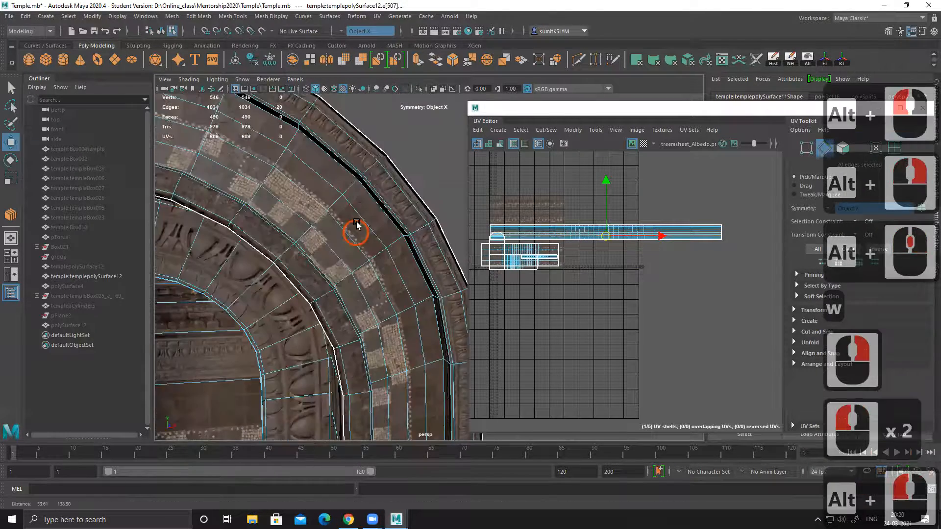
pyautogui.keyDown('alt'); pyautogui.moveTo(358, 222); pyautogui.dragTo(361, 222, button='middle'); pyautogui.keyUp('alt')
pyautogui.keyDown('alt'); pyautogui.moveTo(361, 222); pyautogui.dragTo(375, 220, button='right'); pyautogui.keyUp('alt')
pyautogui.keyDown('shift'); pyautogui.doubleClick(376, 211); pyautogui.keyUp('shift')
pyautogui.keyDown('shift'); pyautogui.rightClick(549, 184); pyautogui.keyUp('shift')
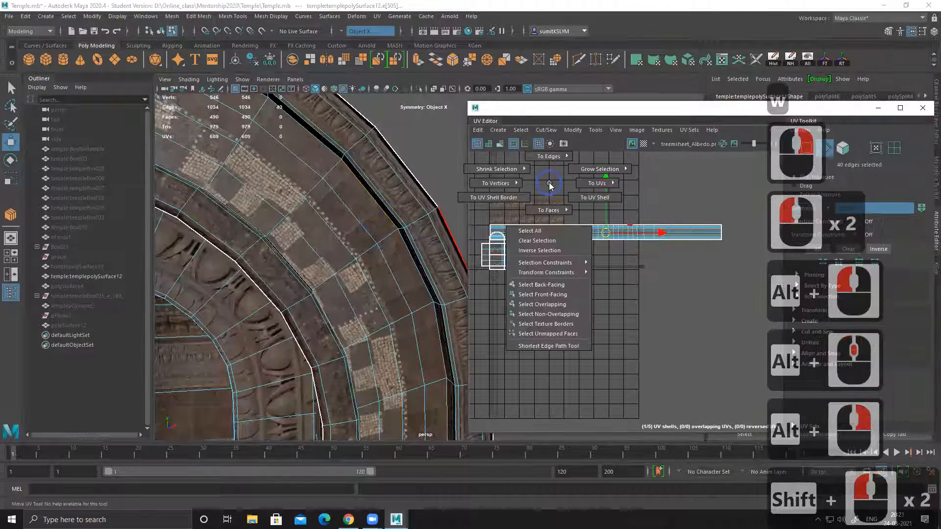
pyautogui.rightClick(550, 184)
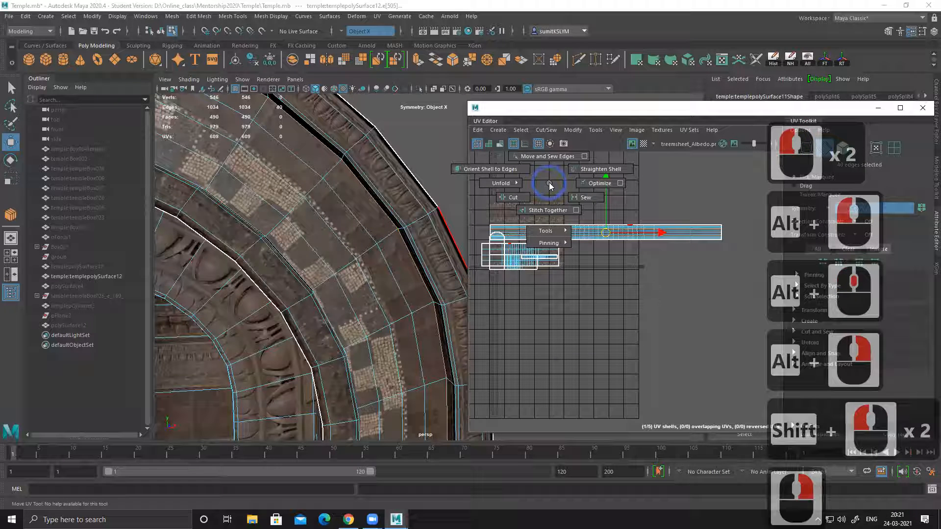
pyautogui.keyDown('shift'); pyautogui.rightClick(520, 198); pyautogui.keyUp('shift')
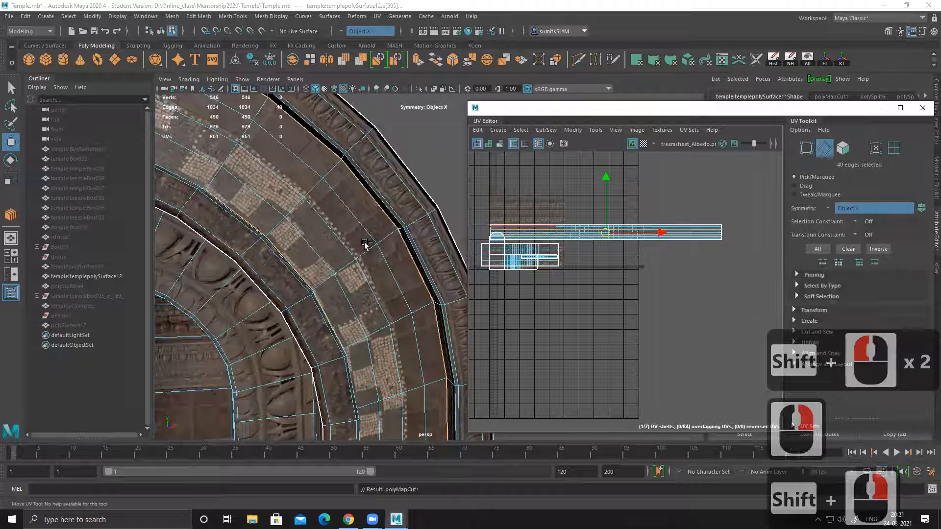
# Step: Move the central front band's UV shell up, clear of the two narrow border strips
pyautogui.keyDown('alt'); pyautogui.moveTo(555, 213); pyautogui.dragTo(616, 192, button='middle'); pyautogui.keyUp('alt')
pyautogui.keyDown('alt'); pyautogui.moveTo(579, 200); pyautogui.dragTo(517, 228, button='right'); pyautogui.keyUp('alt')
pyautogui.click(691, 238)
pyautogui.keyDown('alt'); pyautogui.moveTo(737, 266); pyautogui.dragTo(588, 255, button='middle'); pyautogui.keyUp('alt')
pyautogui.moveTo(630, 210); pyautogui.dragTo(618, 184)
pyautogui.keyDown('alt'); pyautogui.moveTo(378, 278); pyautogui.dragTo(315, 228, button='right'); pyautogui.keyUp('alt')
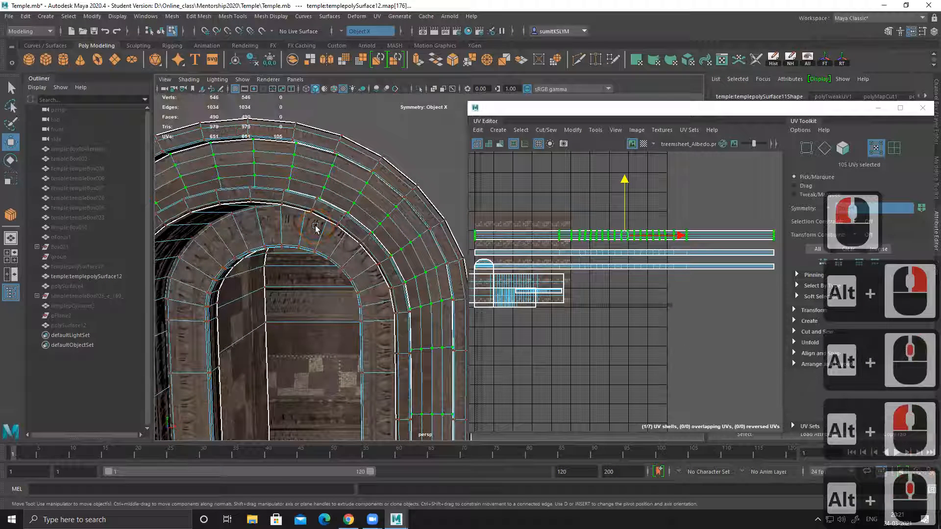
# Step: Unfold the central front band's UV shell and check its texture around the arch
pyautogui.keyDown('shift'); pyautogui.rightClick(625, 204); pyautogui.keyUp('shift')
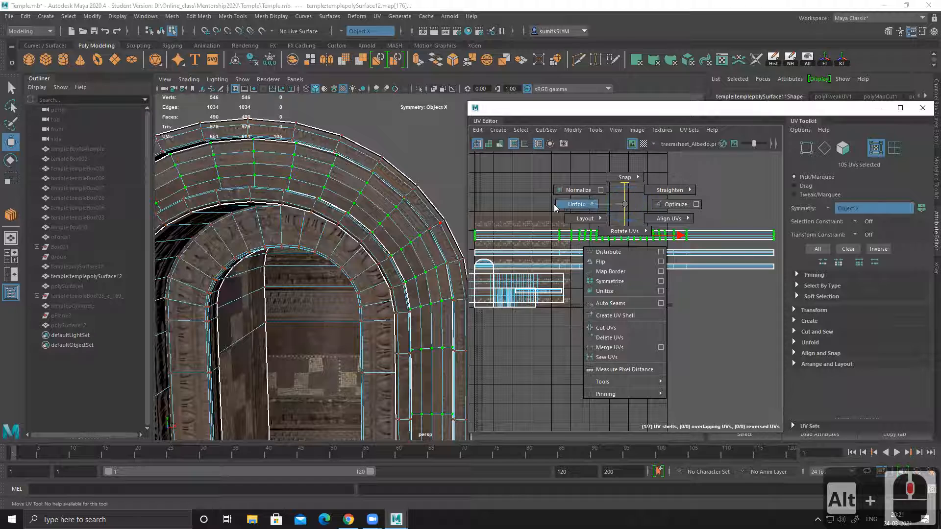
pyautogui.moveTo(555, 207)
pyautogui.keyDown('shift'); pyautogui.rightClick(520, 190); pyautogui.keyUp('shift')
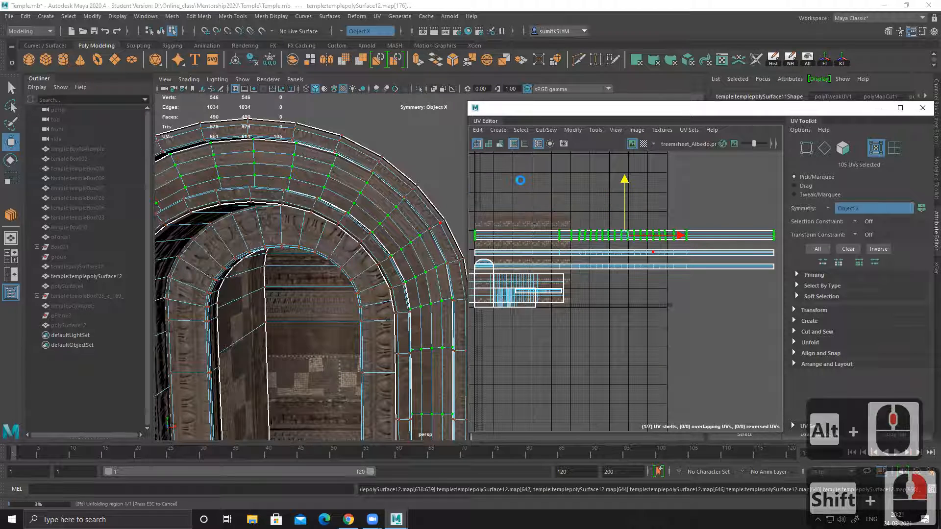
pyautogui.moveTo(390, 221)
pyautogui.keyDown('alt'); pyautogui.mouseDown(button='middle')
pyautogui.moveTo(414, 224)
pyautogui.moveTo(399, 220)
pyautogui.mouseUp(button='middle'); pyautogui.keyUp('alt')
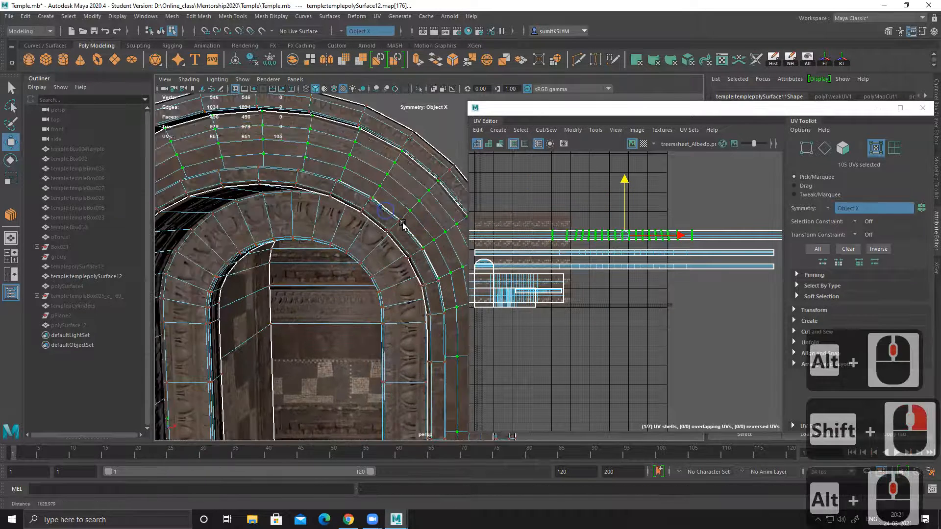
pyautogui.keyDown('alt'); pyautogui.moveTo(375, 217); pyautogui.dragTo(394, 219, button='right'); pyautogui.keyUp('alt')
pyautogui.keyDown('alt'); pyautogui.moveTo(395, 218); pyautogui.dragTo(351, 218); pyautogui.keyUp('alt')
pyautogui.keyDown('alt'); pyautogui.moveTo(283, 144); pyautogui.dragTo(288, 159, button='middle'); pyautogui.keyUp('alt')
pyautogui.moveTo(366, 170)
pyautogui.keyDown('alt'); pyautogui.mouseDown()
pyautogui.moveTo(322, 178)
pyautogui.moveTo(377, 223)
pyautogui.moveTo(395, 206)
pyautogui.mouseUp(); pyautogui.keyUp('alt')
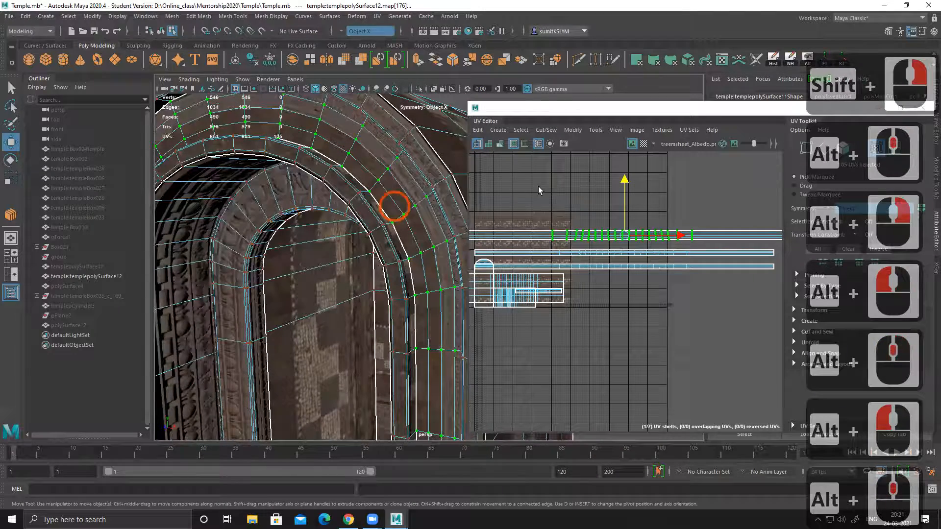
# Step: Turn on UV distortion shading and compare the unfolded central band with the border strips on the arch and in UV space
pyautogui.click(500, 145)
pyautogui.keyDown('alt'); pyautogui.moveTo(375, 198); pyautogui.dragTo(381, 214, button='middle'); pyautogui.keyUp('alt')
pyautogui.moveTo(380, 214)
pyautogui.keyDown('alt'); pyautogui.mouseDown()
pyautogui.moveTo(398, 220)
pyautogui.moveTo(384, 189)
pyautogui.moveTo(399, 207)
pyautogui.mouseUp(); pyautogui.keyUp('alt')
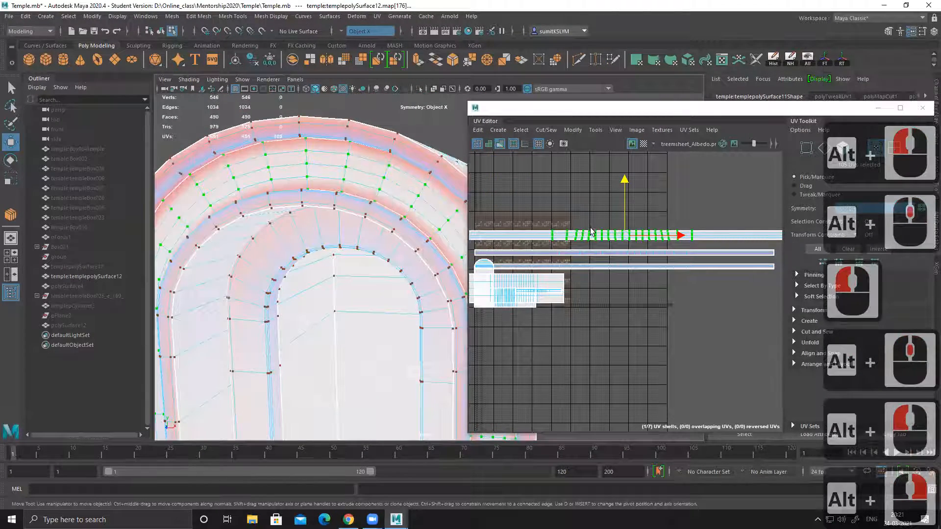
pyautogui.keyDown('alt'); pyautogui.moveTo(594, 219); pyautogui.dragTo(571, 209, button='middle'); pyautogui.keyUp('alt')
pyautogui.keyDown('alt'); pyautogui.moveTo(572, 206); pyautogui.dragTo(591, 211, button='right'); pyautogui.keyUp('alt')
pyautogui.keyDown('alt'); pyautogui.moveTo(379, 234); pyautogui.dragTo(332, 204, button='middle'); pyautogui.keyUp('alt')
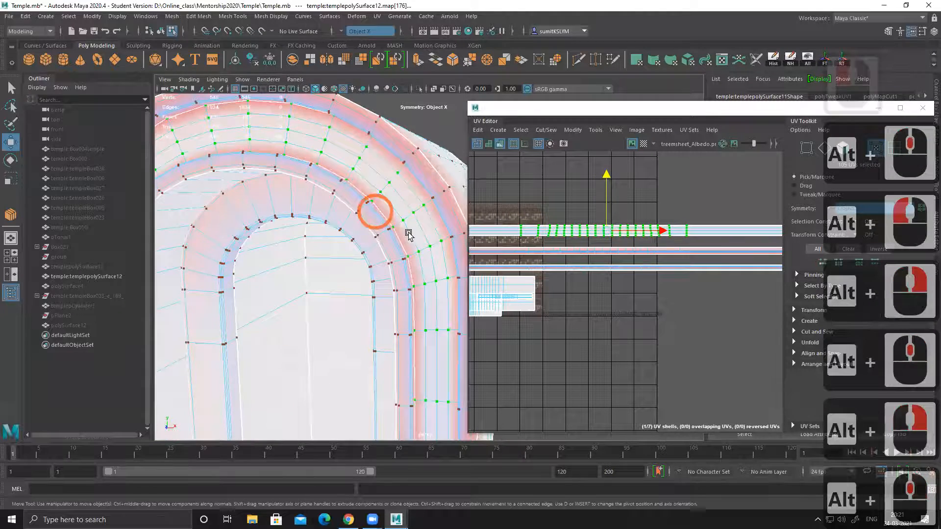
pyautogui.keyDown('alt'); pyautogui.moveTo(411, 242); pyautogui.dragTo(416, 225, button='middle'); pyautogui.keyUp('alt')
pyautogui.keyDown('alt'); pyautogui.moveTo(416, 225); pyautogui.dragTo(290, 216, button='right'); pyautogui.keyUp('alt')
pyautogui.keyDown('alt'); pyautogui.moveTo(290, 216); pyautogui.dragTo(357, 219); pyautogui.keyUp('alt')
pyautogui.keyDown('alt'); pyautogui.moveTo(377, 220); pyautogui.dragTo(340, 206, button='middle'); pyautogui.keyUp('alt')
pyautogui.moveTo(339, 208)
pyautogui.keyDown('alt'); pyautogui.mouseDown()
pyautogui.moveTo(393, 221)
pyautogui.moveTo(330, 216)
pyautogui.mouseUp(); pyautogui.keyUp('alt')
pyautogui.keyDown('alt'); pyautogui.moveTo(606, 248); pyautogui.dragTo(648, 241, button='middle'); pyautogui.keyUp('alt')
pyautogui.keyDown('alt'); pyautogui.moveTo(648, 242); pyautogui.dragTo(568, 240, button='right'); pyautogui.keyUp('alt')
pyautogui.keyDown('alt'); pyautogui.moveTo(569, 239); pyautogui.dragTo(469, 246, button='middle'); pyautogui.keyUp('alt')
pyautogui.keyDown('alt'); pyautogui.moveTo(528, 216); pyautogui.dragTo(629, 267, button='right'); pyautogui.keyUp('alt')
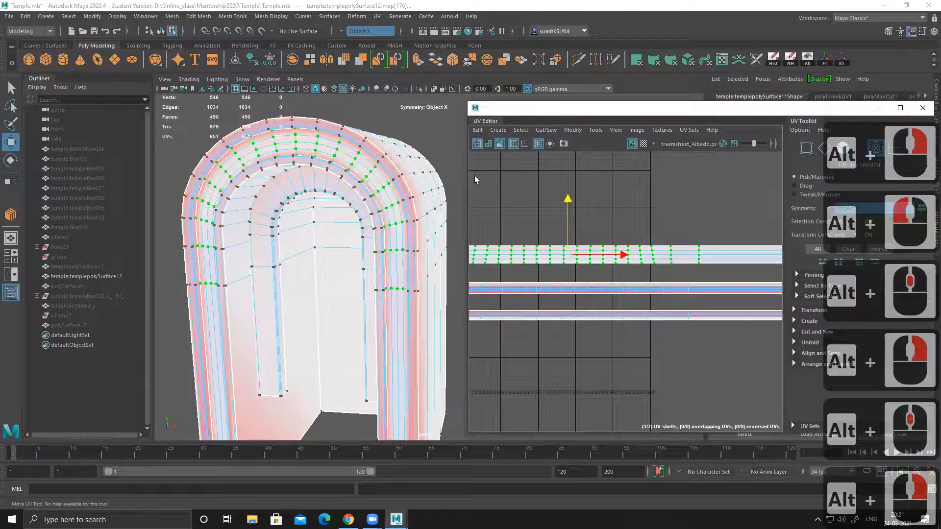
# Step: Turn off UV distortion shading and examine the central band's texture on the arch and its UV shell's placement over the trim sheet
pyautogui.click(500, 145)
pyautogui.keyDown('alt'); pyautogui.moveTo(393, 195); pyautogui.dragTo(399, 186); pyautogui.keyUp('alt')
pyautogui.keyDown('alt'); pyautogui.moveTo(426, 230); pyautogui.dragTo(421, 274, button='middle'); pyautogui.keyUp('alt')
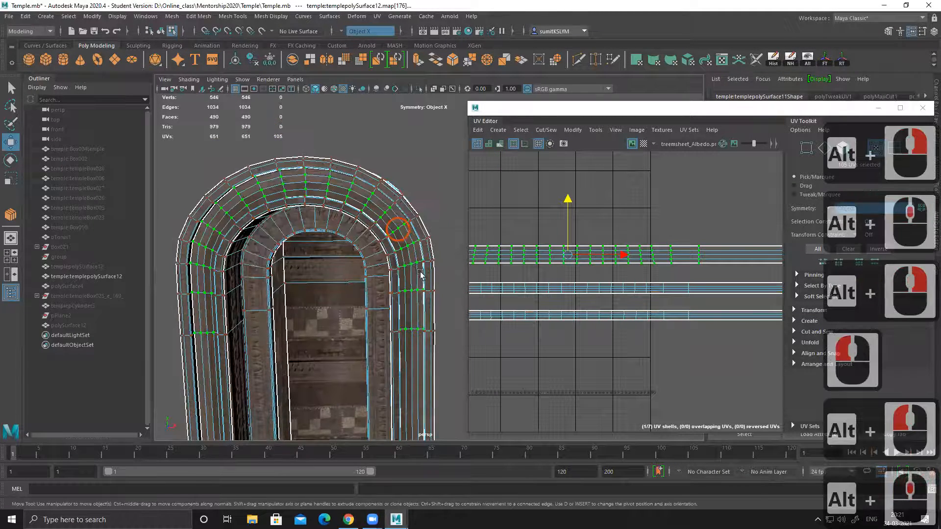
pyautogui.keyDown('alt'); pyautogui.moveTo(385, 255); pyautogui.dragTo(420, 277, button='right'); pyautogui.keyUp('alt')
pyautogui.press('w')
pyautogui.keyDown('alt'); pyautogui.moveTo(340, 237); pyautogui.dragTo(420, 265, button='right'); pyautogui.keyUp('alt')
pyautogui.keyDown('alt'); pyautogui.moveTo(363, 216); pyautogui.dragTo(419, 260, button='middle'); pyautogui.keyUp('alt')
pyautogui.keyDown('alt'); pyautogui.moveTo(345, 176); pyautogui.dragTo(339, 209, button='middle'); pyautogui.keyUp('alt')
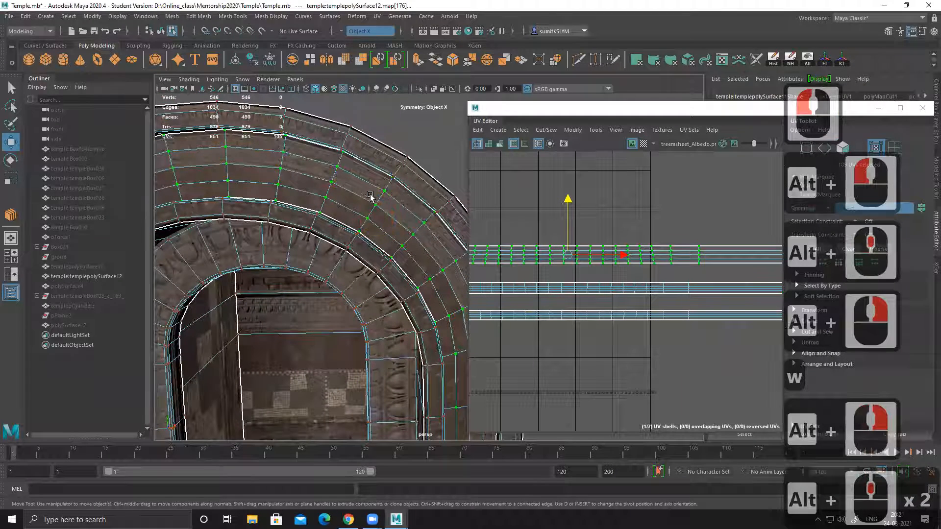
pyautogui.keyDown('alt'); pyautogui.moveTo(616, 265); pyautogui.dragTo(511, 256, button='right'); pyautogui.keyUp('alt')
pyautogui.keyDown('alt'); pyautogui.moveTo(511, 257); pyautogui.dragTo(658, 213, button='middle'); pyautogui.keyUp('alt')
pyautogui.keyDown('alt'); pyautogui.moveTo(562, 193); pyautogui.dragTo(613, 229, button='right'); pyautogui.keyUp('alt')
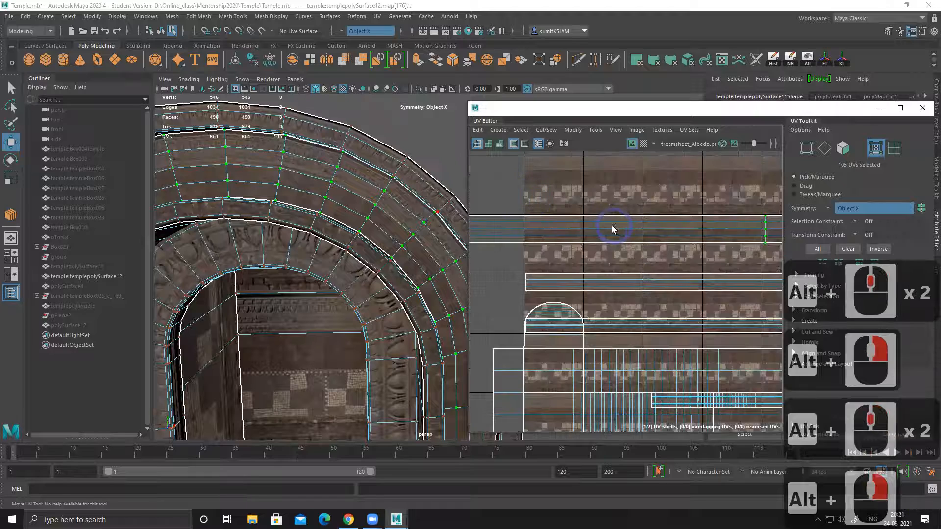
# Step: Move the central band's UV shell slightly down and check its placement over the trim sheet's plain strips
pyautogui.keyDown('alt'); pyautogui.moveTo(613, 229); pyautogui.dragTo(501, 201, button='middle'); pyautogui.keyUp('alt')
pyautogui.keyDown('alt'); pyautogui.moveTo(620, 219); pyautogui.dragTo(611, 223, button='right'); pyautogui.keyUp('alt')
pyautogui.keyDown('alt'); pyautogui.moveTo(611, 224); pyautogui.dragTo(397, 218, button='middle'); pyautogui.keyUp('alt')
pyautogui.keyDown('alt'); pyautogui.moveTo(563, 197); pyautogui.dragTo(678, 201, button='middle'); pyautogui.keyUp('alt')
pyautogui.moveTo(633, 238); pyautogui.dragTo(508, 244)
pyautogui.keyDown('alt'); pyautogui.moveTo(509, 243); pyautogui.dragTo(659, 267, button='middle'); pyautogui.keyUp('alt')
pyautogui.keyDown('alt'); pyautogui.moveTo(660, 266); pyautogui.dragTo(696, 290, button='right'); pyautogui.keyUp('alt')
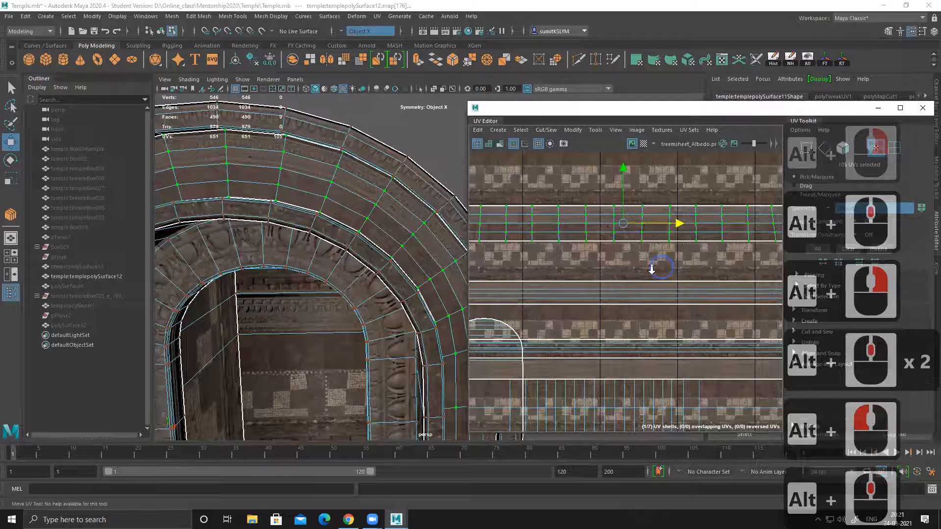
pyautogui.keyDown('alt'); pyautogui.moveTo(652, 269); pyautogui.dragTo(701, 276, button='right'); pyautogui.keyUp('alt')
pyautogui.keyDown('alt'); pyautogui.moveTo(614, 191); pyautogui.dragTo(598, 268, button='middle'); pyautogui.keyUp('alt')
pyautogui.moveTo(605, 172)
pyautogui.mouseDown()
pyautogui.moveTo(605, 186)
pyautogui.moveTo(605, 175)
pyautogui.mouseUp()
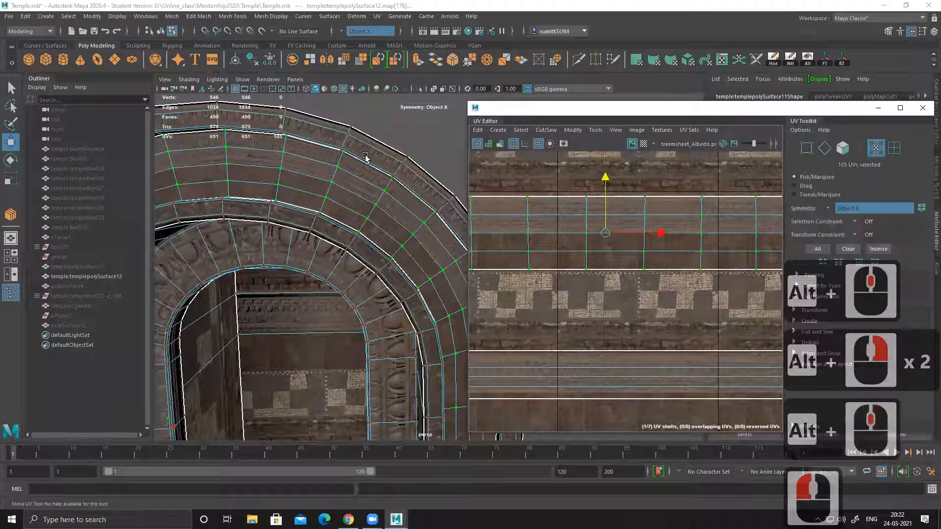
# Step: Cut the central band's UV shell lengthwise along its three inner edge loops
pyautogui.moveTo(556, 222); pyautogui.dragTo(558, 190, button='right')
pyautogui.doubleClick(558, 214)
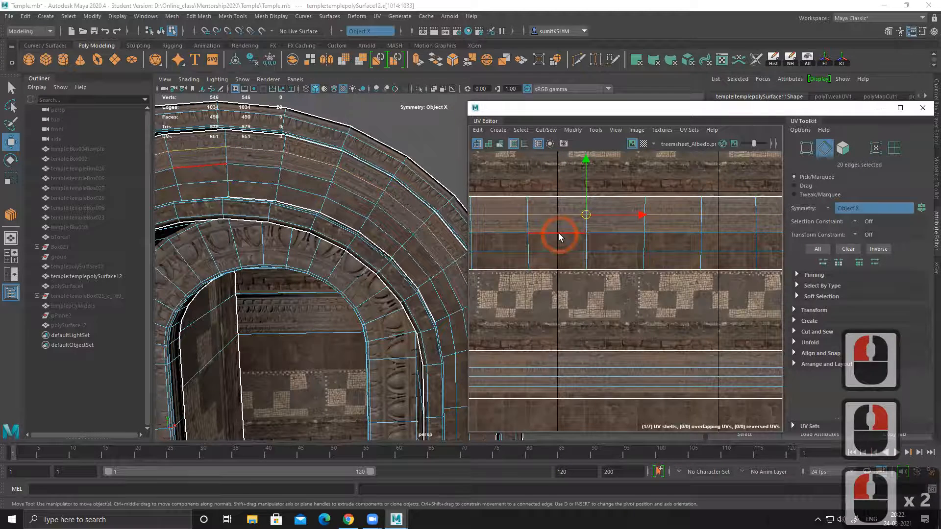
pyautogui.keyDown('shift'); pyautogui.doubleClick(562, 252); pyautogui.keyUp('shift')
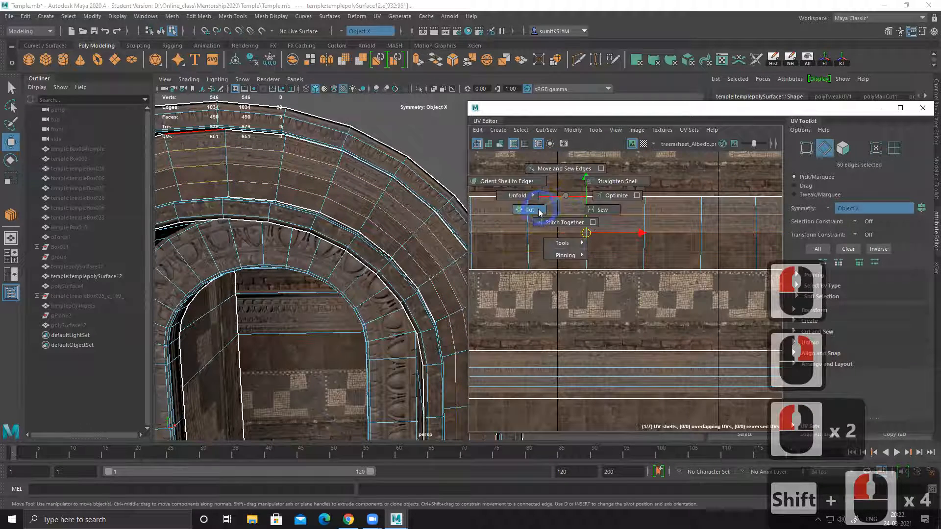
pyautogui.keyDown('shift'); pyautogui.moveTo(539, 210); pyautogui.dragTo(540, 210, button='right'); pyautogui.keyUp('shift')
pyautogui.keyDown('alt'); pyautogui.moveTo(630, 255); pyautogui.dragTo(600, 243, button='right'); pyautogui.keyUp('alt')
pyautogui.keyDown('alt'); pyautogui.moveTo(560, 247); pyautogui.dragTo(637, 227, button='middle'); pyautogui.keyUp('alt')
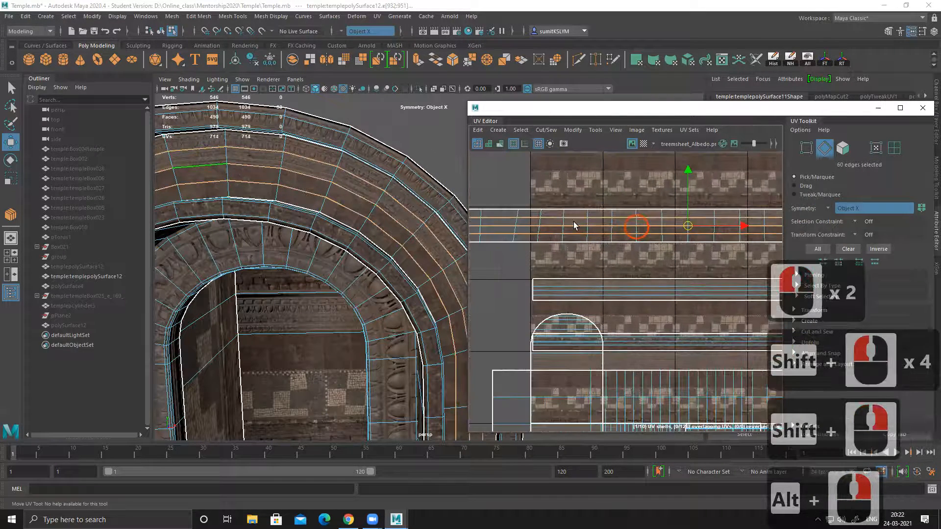
# Step: Select the UV shells of the four strips cut from the central band and scale them up uniformly together
pyautogui.keyDown('alt'); pyautogui.moveTo(581, 210); pyautogui.dragTo(597, 212, button='middle'); pyautogui.keyUp('alt')
pyautogui.press('w')
pyautogui.click(618, 202)
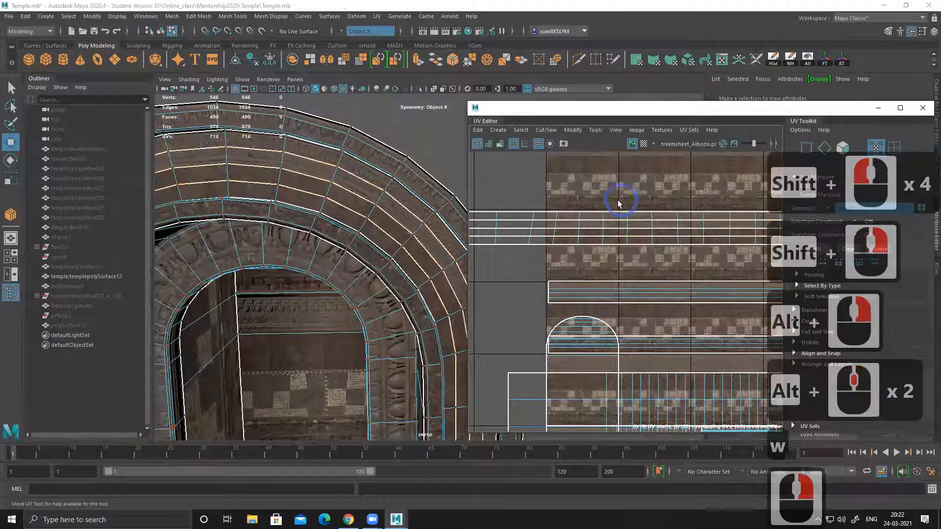
pyautogui.click(609, 213)
pyautogui.moveTo(568, 204); pyautogui.dragTo(657, 252)
pyautogui.keyDown('ctrl'); pyautogui.moveTo(550, 203); pyautogui.dragTo(623, 232, button='right'); pyautogui.keyUp('ctrl')
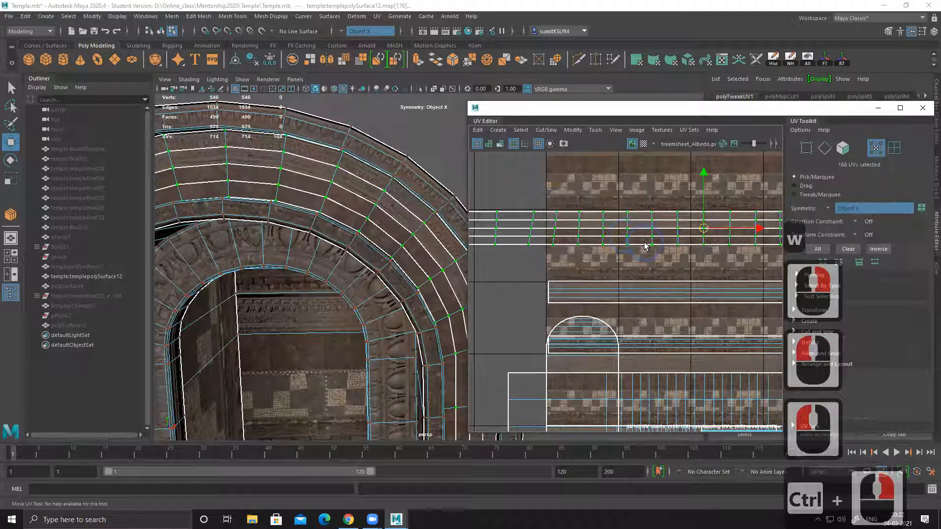
pyautogui.press('r')
pyautogui.moveTo(704, 233); pyautogui.dragTo(755, 228)
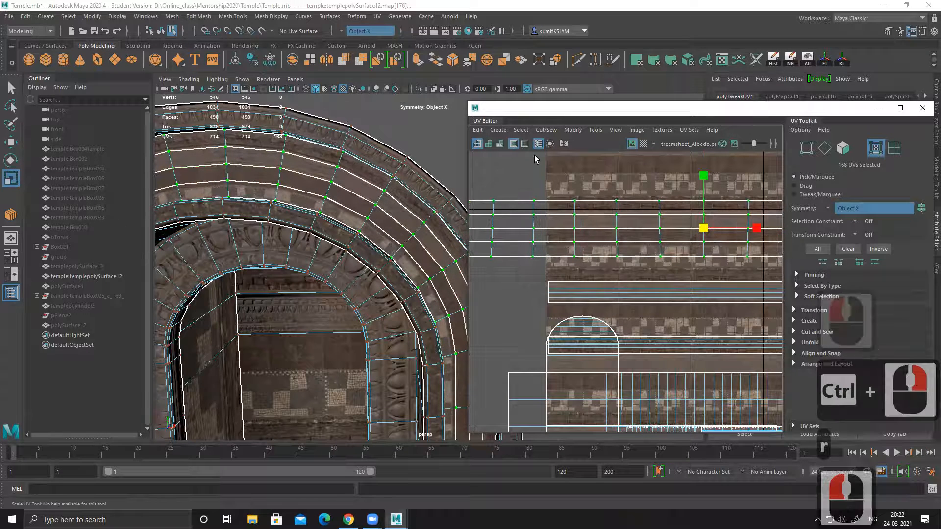
# Step: Turn on UV distortion shading, compare the scaled strips with the borders on the arch and in UV space, and turn the shading off
pyautogui.click(498, 143)
pyautogui.keyDown('alt'); pyautogui.moveTo(619, 235); pyautogui.dragTo(540, 223, button='middle'); pyautogui.keyUp('alt')
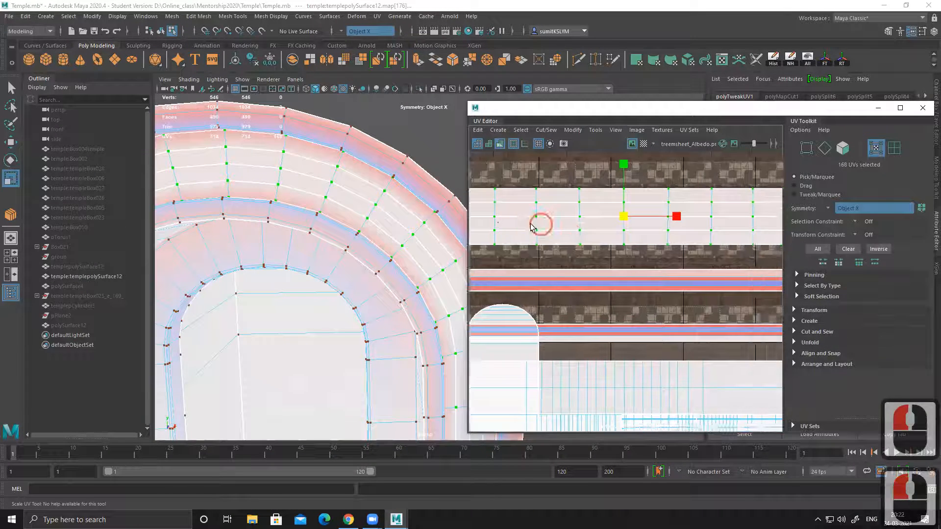
pyautogui.keyDown('alt'); pyautogui.moveTo(619, 247); pyautogui.dragTo(603, 241, button='right'); pyautogui.keyUp('alt')
pyautogui.keyDown('alt'); pyautogui.moveTo(603, 240); pyautogui.dragTo(575, 252, button='middle'); pyautogui.keyUp('alt')
pyautogui.moveTo(588, 244)
pyautogui.keyDown('alt'); pyautogui.mouseDown(button='right')
pyautogui.moveTo(638, 229)
pyautogui.moveTo(661, 241)
pyautogui.moveTo(592, 255)
pyautogui.mouseUp(button='right'); pyautogui.keyUp('alt')
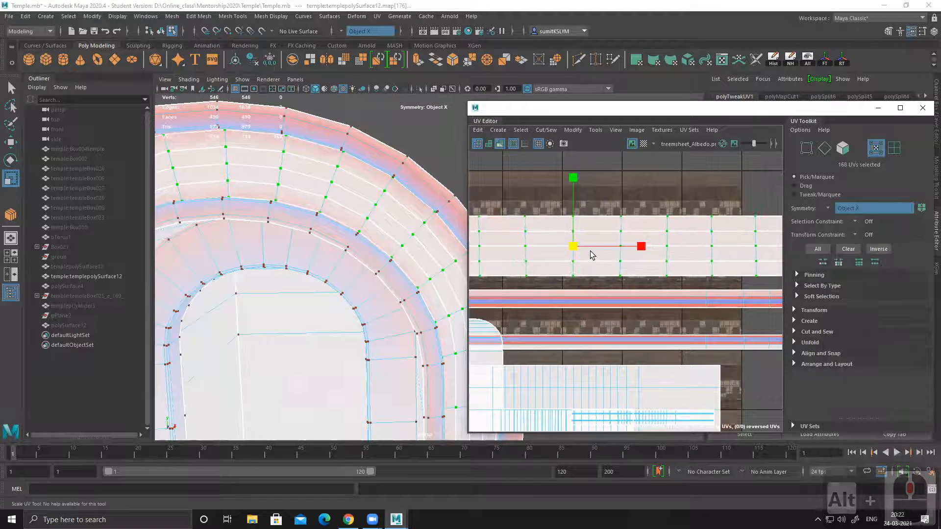
pyautogui.moveTo(342, 248)
pyautogui.keyDown('alt'); pyautogui.mouseDown()
pyautogui.moveTo(431, 270)
pyautogui.moveTo(378, 242)
pyautogui.moveTo(321, 242)
pyautogui.moveTo(358, 258)
pyautogui.mouseUp(); pyautogui.keyUp('alt')
pyautogui.keyDown('alt'); pyautogui.moveTo(358, 258); pyautogui.dragTo(387, 269, button='right'); pyautogui.keyUp('alt')
pyautogui.keyDown('alt'); pyautogui.moveTo(355, 254); pyautogui.dragTo(336, 250, button='middle'); pyautogui.keyUp('alt')
pyautogui.keyDown('alt'); pyautogui.moveTo(336, 250); pyautogui.dragTo(399, 225); pyautogui.keyUp('alt')
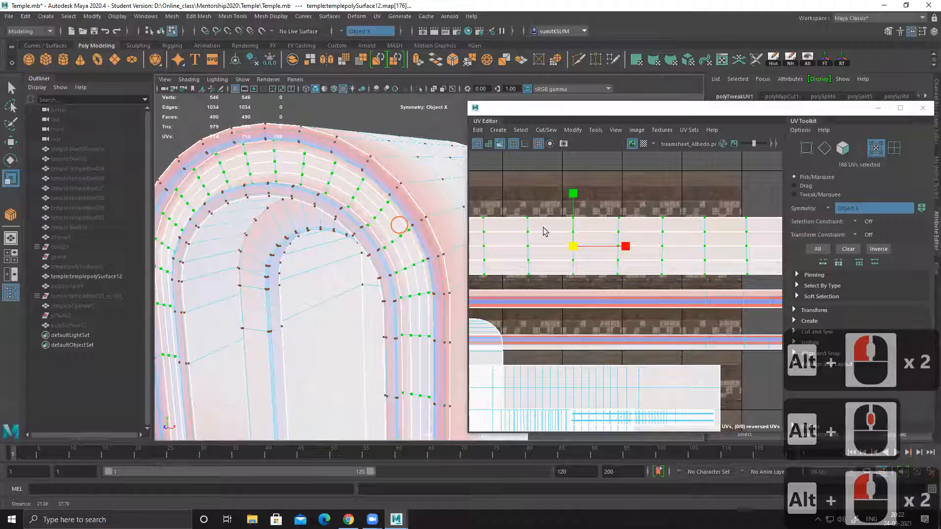
pyautogui.keyDown('alt'); pyautogui.moveTo(515, 132); pyautogui.dragTo(504, 122, button='right'); pyautogui.keyUp('alt')
pyautogui.click(500, 144)
# Step: Move the four strip shells down so the uppermost one starts at the edge of the trim sheet's plain wood strip
pyautogui.keyDown('alt'); pyautogui.moveTo(580, 215); pyautogui.dragTo(696, 269, button='right'); pyautogui.keyUp('alt')
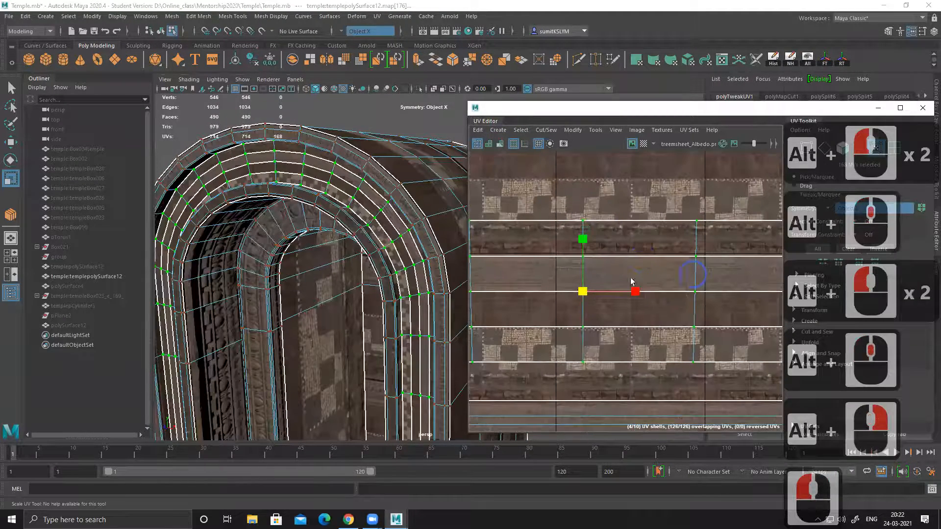
pyautogui.keyDown('alt'); pyautogui.moveTo(625, 244); pyautogui.dragTo(635, 230, button='middle'); pyautogui.keyUp('alt')
pyautogui.press('w')
pyautogui.moveTo(593, 224); pyautogui.dragTo(595, 255)
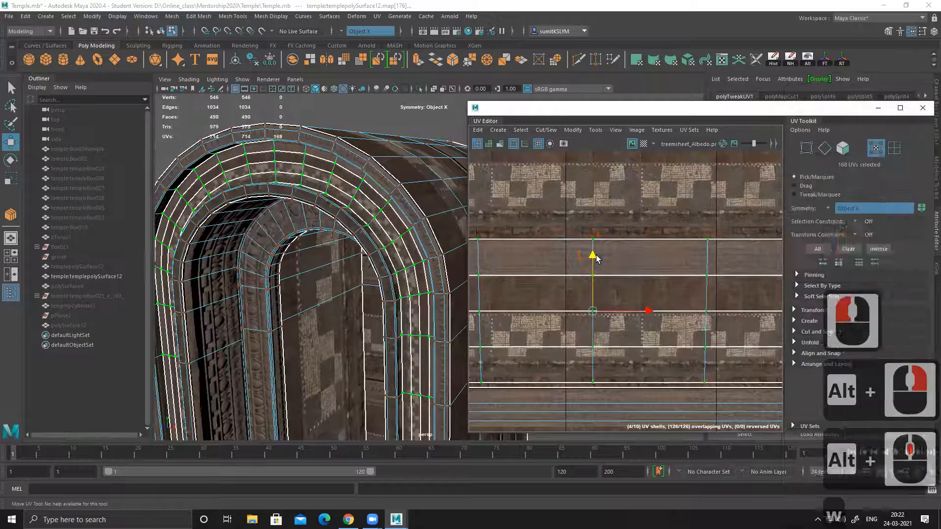
# Step: Examine the texture on the four front strips close up and around the whole arch
pyautogui.keyDown('alt'); pyautogui.moveTo(337, 238); pyautogui.dragTo(351, 239); pyautogui.keyUp('alt')
pyautogui.keyDown('alt'); pyautogui.moveTo(365, 175); pyautogui.dragTo(378, 220, button='middle'); pyautogui.keyUp('alt')
pyautogui.keyDown('alt'); pyautogui.moveTo(381, 224); pyautogui.dragTo(483, 268, button='right'); pyautogui.keyUp('alt')
pyautogui.keyDown('alt'); pyautogui.moveTo(391, 199); pyautogui.dragTo(372, 273, button='middle'); pyautogui.keyUp('alt')
pyautogui.keyDown('alt'); pyautogui.moveTo(399, 260); pyautogui.dragTo(450, 283, button='right'); pyautogui.keyUp('alt')
pyautogui.keyDown('alt'); pyautogui.moveTo(297, 289); pyautogui.dragTo(350, 288, button='right'); pyautogui.keyUp('alt')
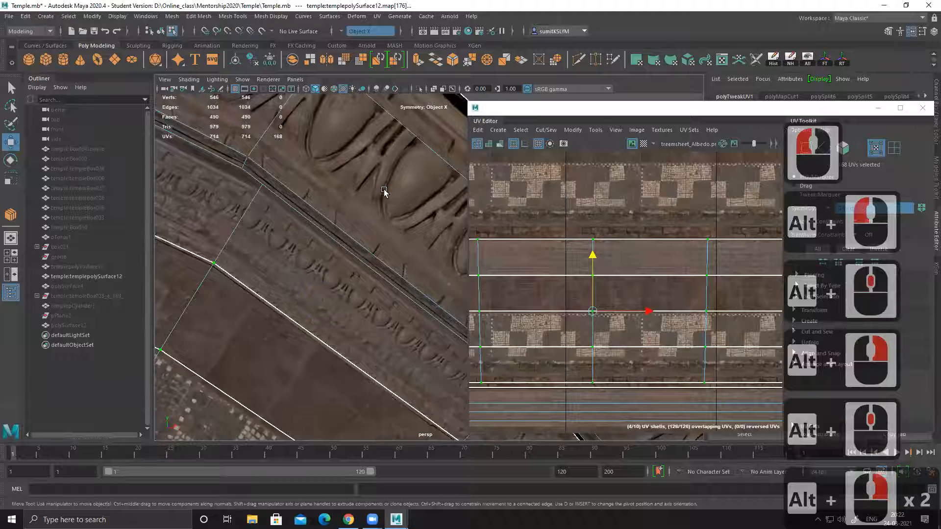
pyautogui.keyDown('alt'); pyautogui.moveTo(393, 190); pyautogui.dragTo(227, 193, button='right'); pyautogui.keyUp('alt')
pyautogui.keyDown('alt'); pyautogui.moveTo(336, 283); pyautogui.dragTo(315, 289, button='right'); pyautogui.keyUp('alt')
pyautogui.keyDown('alt'); pyautogui.moveTo(317, 298); pyautogui.dragTo(328, 224, button='middle'); pyautogui.keyUp('alt')
pyautogui.keyDown('alt'); pyautogui.moveTo(225, 240); pyautogui.dragTo(268, 241); pyautogui.keyUp('alt')
pyautogui.keyDown('alt'); pyautogui.moveTo(271, 241); pyautogui.dragTo(309, 239, button='middle'); pyautogui.keyUp('alt')
# Step: Select the lower two strip shells in UV space and move them slightly down to line up with the mosaic's upper edge
pyautogui.keyDown('alt'); pyautogui.moveTo(573, 276); pyautogui.dragTo(598, 238, button='middle'); pyautogui.keyUp('alt')
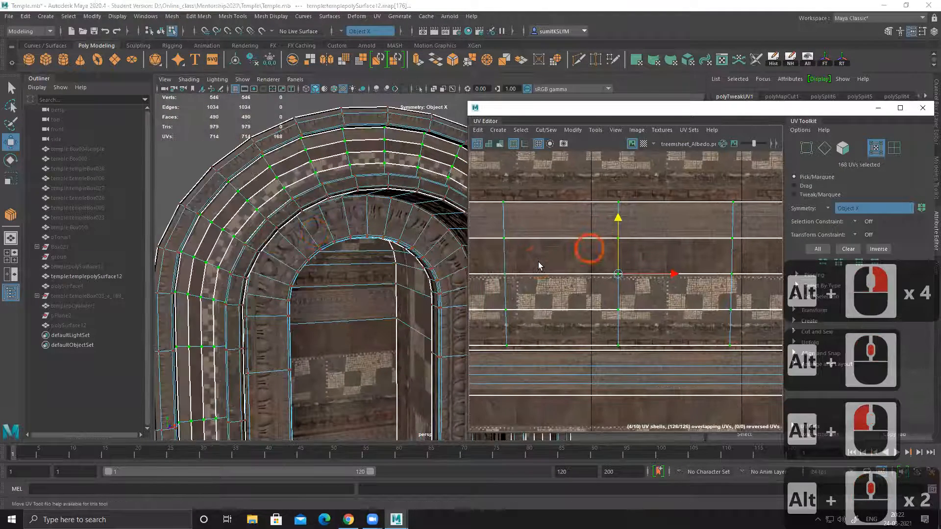
pyautogui.rightClick(502, 266)
pyautogui.keyDown('alt'); pyautogui.moveTo(528, 280); pyautogui.dragTo(576, 245, button='middle'); pyautogui.keyUp('alt')
pyautogui.moveTo(563, 278); pyautogui.dragTo(519, 249)
pyautogui.keyDown('ctrl'); pyautogui.moveTo(615, 279); pyautogui.dragTo(683, 251, button='right'); pyautogui.keyUp('ctrl')
pyautogui.keyDown('alt'); pyautogui.moveTo(636, 251); pyautogui.dragTo(628, 223, button='middle'); pyautogui.keyUp('alt')
pyautogui.keyDown('alt'); pyautogui.moveTo(628, 222); pyautogui.dragTo(632, 239, button='right'); pyautogui.keyUp('alt')
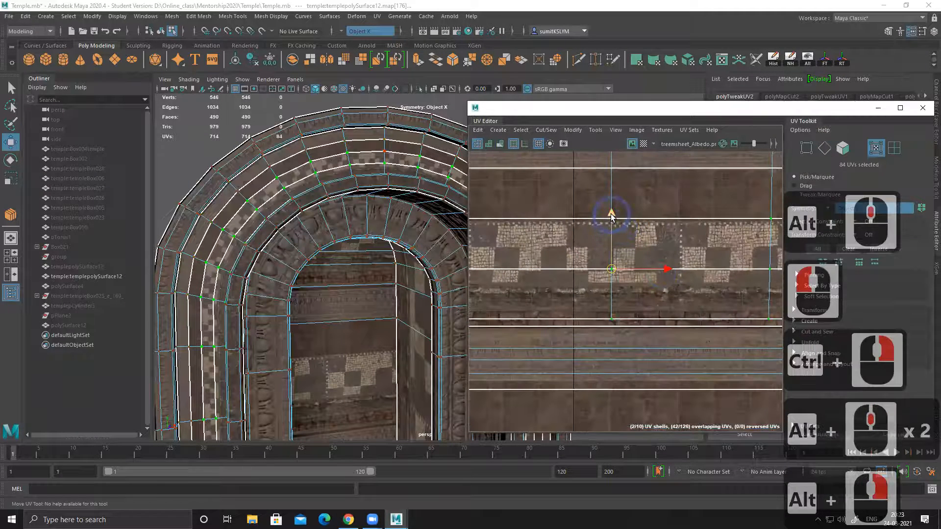
pyautogui.moveTo(612, 216); pyautogui.dragTo(612, 221)
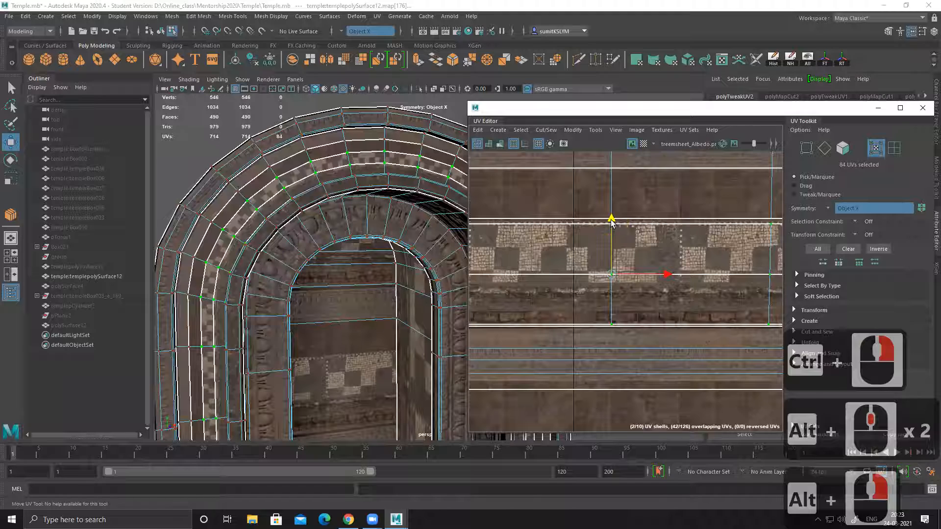
# Step: Move the lowest strip's UV shell up onto the plain dark trim strip above the mosaic, overlapping the second strip
pyautogui.keyDown('alt'); pyautogui.moveTo(599, 242); pyautogui.dragTo(551, 275, button='middle'); pyautogui.keyUp('alt')
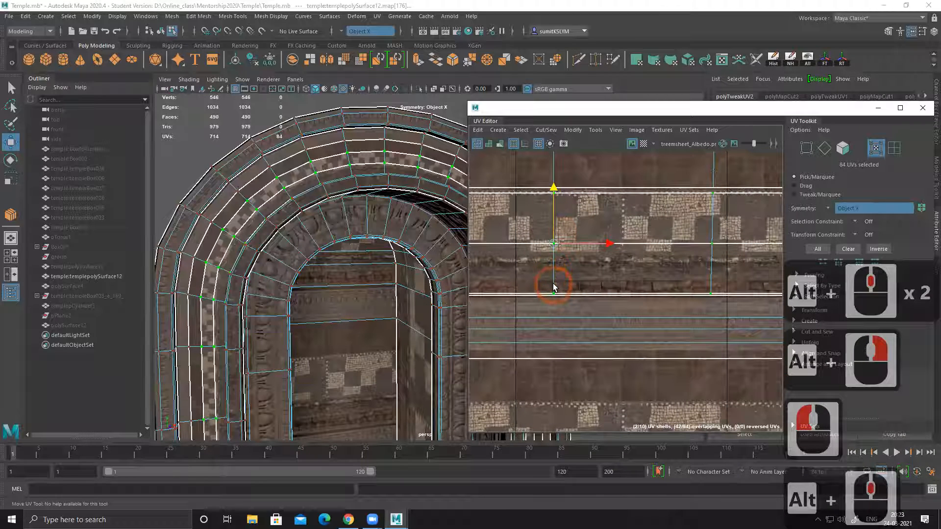
pyautogui.keyDown('alt'); pyautogui.moveTo(573, 266); pyautogui.dragTo(639, 282, button='right'); pyautogui.keyUp('alt')
pyautogui.moveTo(627, 251); pyautogui.dragTo(609, 174)
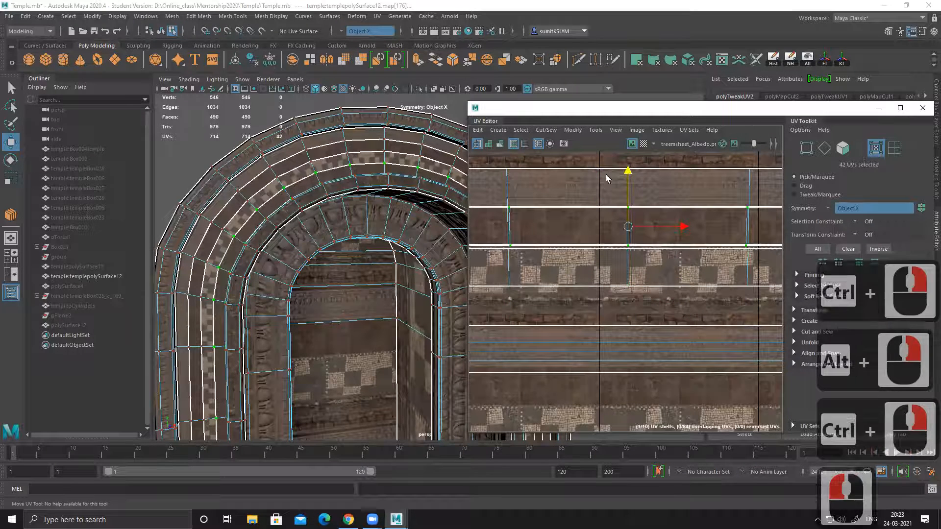
# Step: Examine the plain and mosaic strips along the arch close up and select the whole vault object
pyautogui.moveTo(251, 173); pyautogui.dragTo(295, 150, button='right')
pyautogui.click(222, 134)
pyautogui.keyDown('alt'); pyautogui.moveTo(338, 196); pyautogui.dragTo(294, 201, button='right'); pyautogui.keyUp('alt')
pyautogui.keyDown('alt'); pyautogui.moveTo(401, 211); pyautogui.dragTo(307, 231); pyautogui.keyUp('alt')
pyautogui.keyDown('alt'); pyautogui.moveTo(301, 232); pyautogui.dragTo(292, 247, button='middle'); pyautogui.keyUp('alt')
pyautogui.keyDown('alt'); pyautogui.moveTo(292, 247); pyautogui.dragTo(356, 249, button='right'); pyautogui.keyUp('alt')
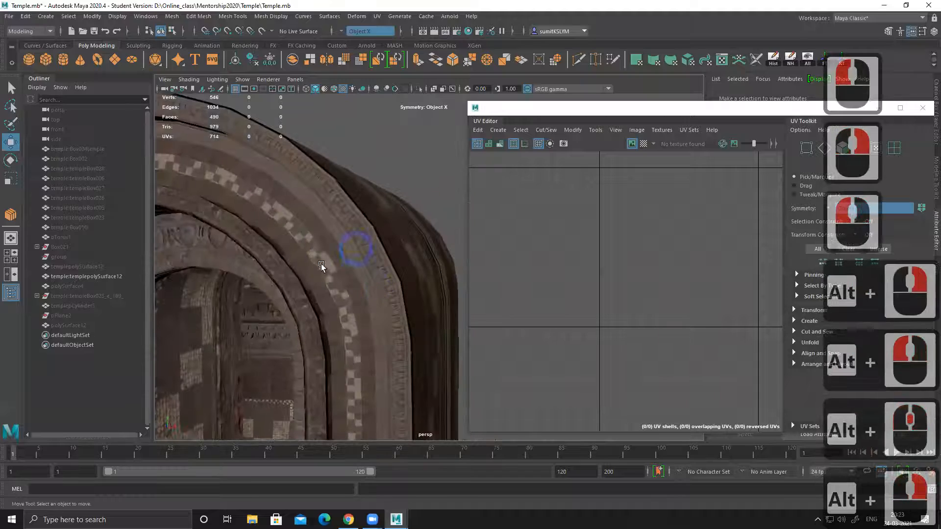
pyautogui.keyDown('alt'); pyautogui.moveTo(322, 266); pyautogui.dragTo(342, 256, button='middle'); pyautogui.keyUp('alt')
pyautogui.keyDown('alt'); pyautogui.moveTo(345, 260); pyautogui.dragTo(427, 310, button='right'); pyautogui.keyUp('alt')
pyautogui.keyDown('alt'); pyautogui.moveTo(326, 298); pyautogui.dragTo(397, 293, button='middle'); pyautogui.keyUp('alt')
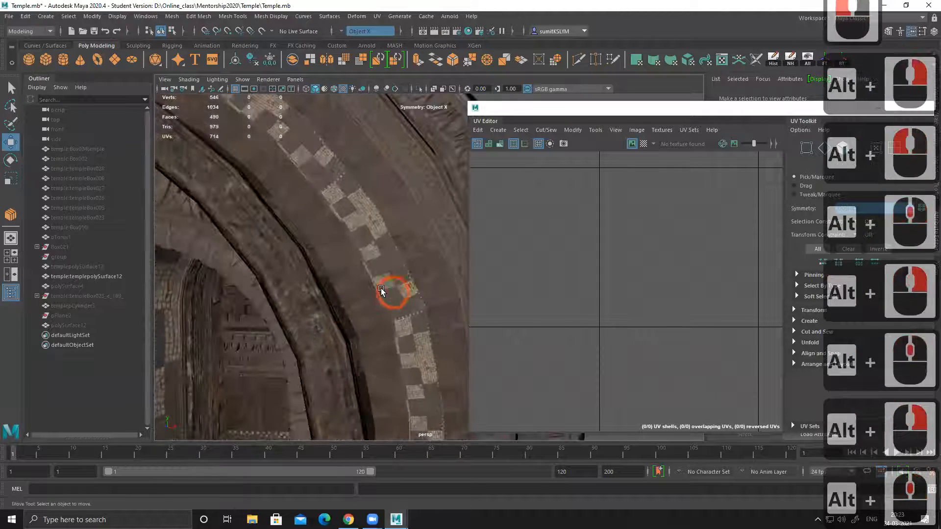
pyautogui.click(382, 291)
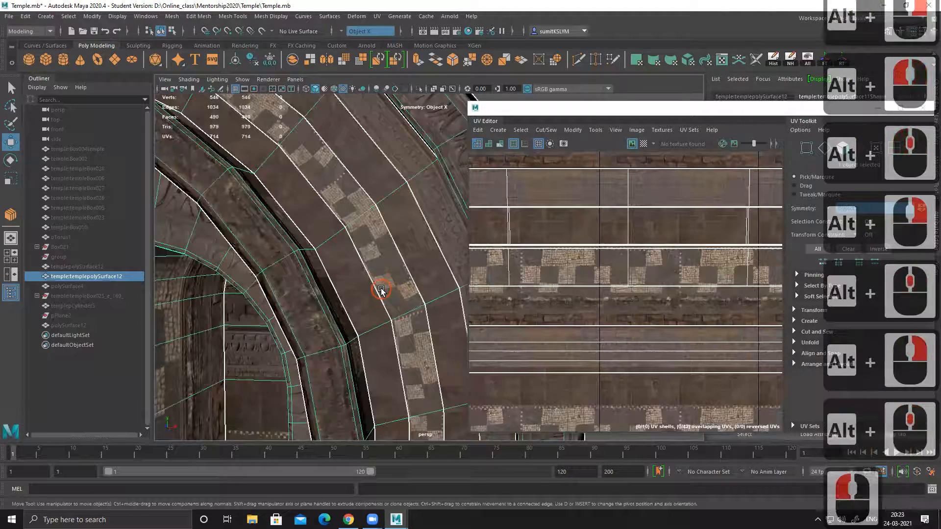
# Step: Preview the vault with mesh smoothing, check the texture around the arch, and return to the unsmoothed display
pyautogui.press('3')
pyautogui.keyDown('alt'); pyautogui.moveTo(393, 297); pyautogui.dragTo(206, 260, button='right'); pyautogui.keyUp('alt')
pyautogui.click(417, 161)
pyautogui.keyDown('alt'); pyautogui.moveTo(417, 162); pyautogui.dragTo(347, 210); pyautogui.keyUp('alt')
pyautogui.click(333, 217)
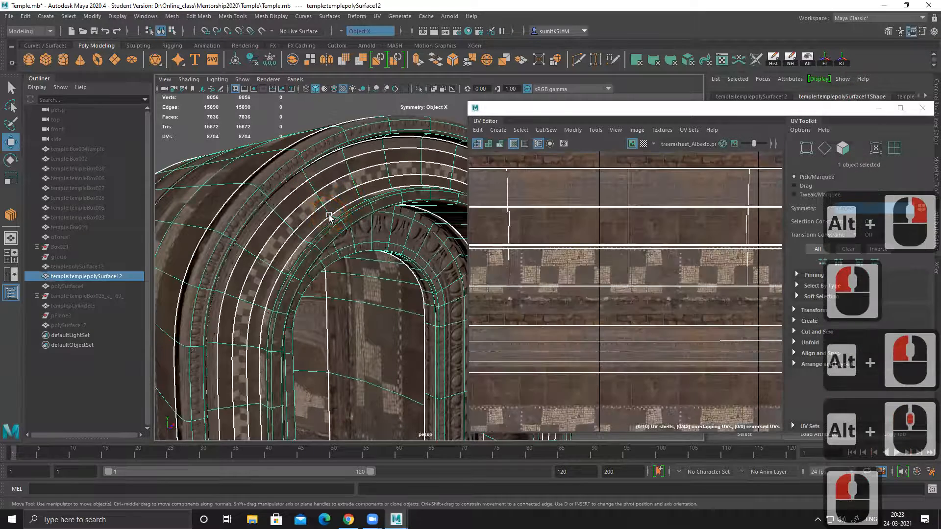
pyautogui.press('1')
# Step: Deselect the vault and examine its new band texture from the side and from the front
pyautogui.keyDown('alt'); pyautogui.moveTo(329, 217); pyautogui.dragTo(328, 129, button='right'); pyautogui.keyUp('alt')
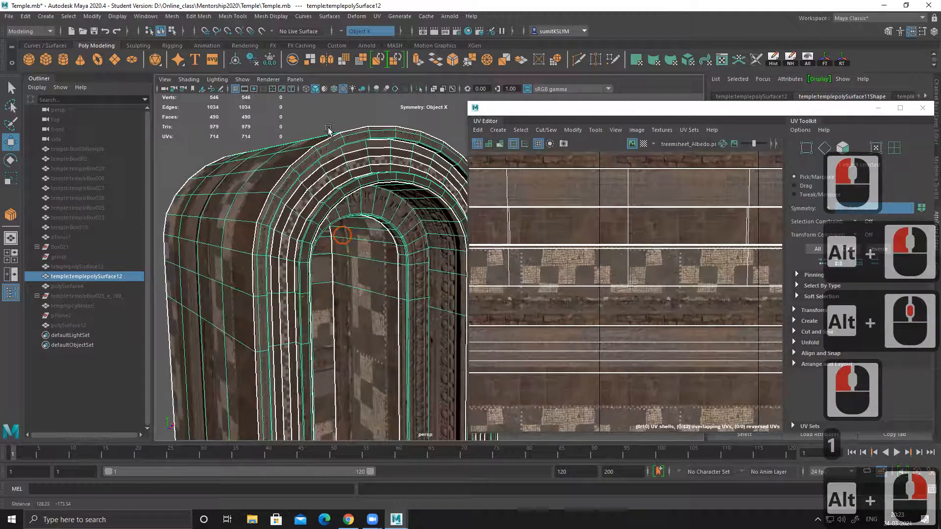
pyautogui.keyDown('alt'); pyautogui.moveTo(328, 128); pyautogui.dragTo(327, 125, button='middle'); pyautogui.keyUp('alt')
pyautogui.click(327, 125)
pyautogui.keyDown('alt'); pyautogui.moveTo(283, 251); pyautogui.dragTo(344, 231, button='right'); pyautogui.keyUp('alt')
pyautogui.keyDown('alt'); pyautogui.moveTo(345, 231); pyautogui.dragTo(349, 245, button='middle'); pyautogui.keyUp('alt')
pyautogui.keyDown('alt'); pyautogui.moveTo(349, 245); pyautogui.dragTo(313, 194); pyautogui.keyUp('alt')
pyautogui.keyDown('alt'); pyautogui.moveTo(370, 234); pyautogui.dragTo(423, 256); pyautogui.keyUp('alt')
pyautogui.keyDown('alt'); pyautogui.moveTo(366, 216); pyautogui.dragTo(372, 275, button='right'); pyautogui.keyUp('alt')
pyautogui.keyDown('alt'); pyautogui.moveTo(372, 275); pyautogui.dragTo(384, 294, button='middle'); pyautogui.keyUp('alt')
pyautogui.keyDown('alt'); pyautogui.moveTo(385, 294); pyautogui.dragTo(340, 264); pyautogui.keyUp('alt')
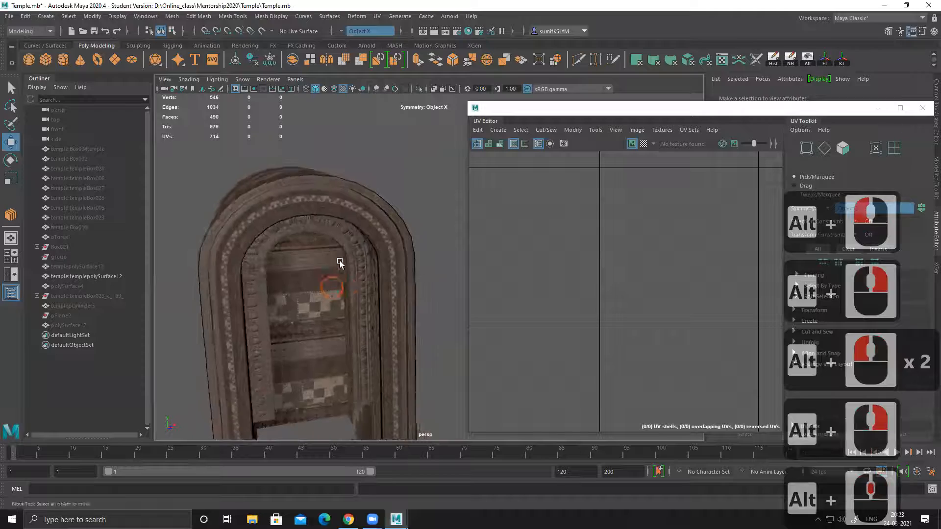
# Step: Select the vault again and examine the narrow inner border beside the mosaic strips close up
pyautogui.keyDown('alt'); pyautogui.moveTo(340, 263); pyautogui.dragTo(378, 271, button='middle'); pyautogui.keyUp('alt')
pyautogui.keyDown('alt'); pyautogui.moveTo(378, 271); pyautogui.dragTo(351, 244, button='right'); pyautogui.keyUp('alt')
pyautogui.keyDown('alt'); pyautogui.moveTo(333, 247); pyautogui.dragTo(316, 279); pyautogui.keyUp('alt')
pyautogui.click(357, 269)
pyautogui.keyDown('alt'); pyautogui.moveTo(342, 237); pyautogui.dragTo(372, 290, button='middle'); pyautogui.keyUp('alt')
pyautogui.keyDown('alt'); pyautogui.moveTo(304, 300); pyautogui.dragTo(325, 297, button='right'); pyautogui.keyUp('alt')
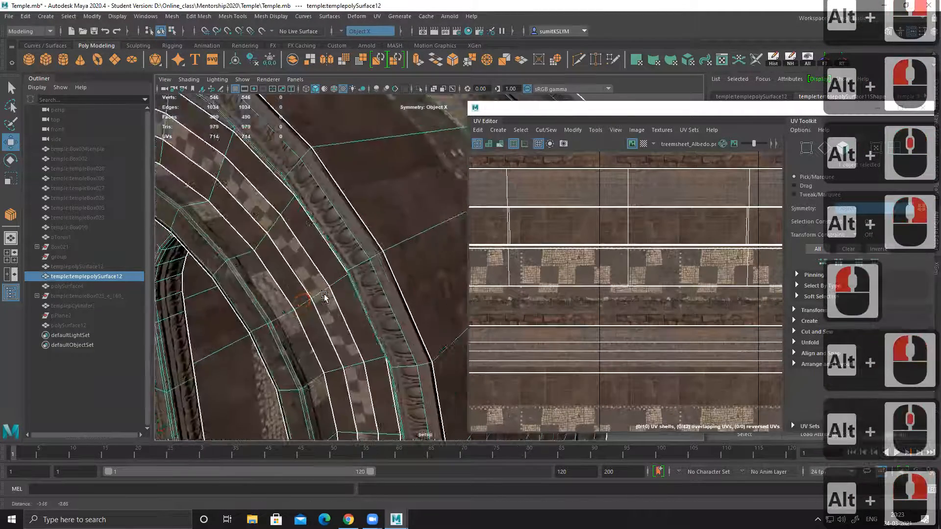
pyautogui.keyDown('alt'); pyautogui.moveTo(324, 297); pyautogui.dragTo(317, 295, button='middle'); pyautogui.keyUp('alt')
pyautogui.keyDown('alt'); pyautogui.moveTo(317, 295); pyautogui.dragTo(340, 251); pyautogui.keyUp('alt')
pyautogui.keyDown('alt'); pyautogui.moveTo(357, 249); pyautogui.dragTo(277, 249); pyautogui.keyUp('alt')
# Step: Select the inner border strip's whole UV shell and move it left across the trim sheet
pyautogui.rightClick(266, 246)
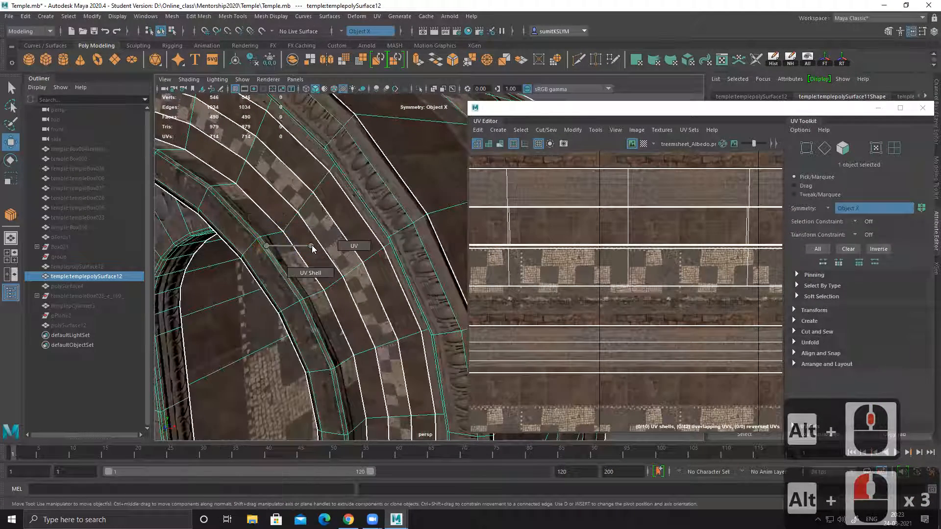
pyautogui.click(309, 245)
pyautogui.click(559, 213)
pyautogui.keyDown('ctrl'); pyautogui.moveTo(559, 213); pyautogui.dragTo(629, 241, button='right'); pyautogui.keyUp('ctrl')
pyautogui.keyDown('alt'); pyautogui.moveTo(630, 241); pyautogui.dragTo(471, 234, button='right'); pyautogui.keyUp('alt')
pyautogui.keyDown('alt'); pyautogui.moveTo(639, 298); pyautogui.dragTo(613, 289, button='right'); pyautogui.keyUp('alt')
pyautogui.keyDown('alt'); pyautogui.moveTo(735, 339); pyautogui.dragTo(500, 265, button='middle'); pyautogui.keyUp('alt')
pyautogui.keyDown('alt'); pyautogui.moveTo(713, 324); pyautogui.dragTo(755, 324, button='right'); pyautogui.keyUp('alt')
pyautogui.keyDown('alt'); pyautogui.moveTo(696, 290); pyautogui.dragTo(630, 278, button='middle'); pyautogui.keyUp('alt')
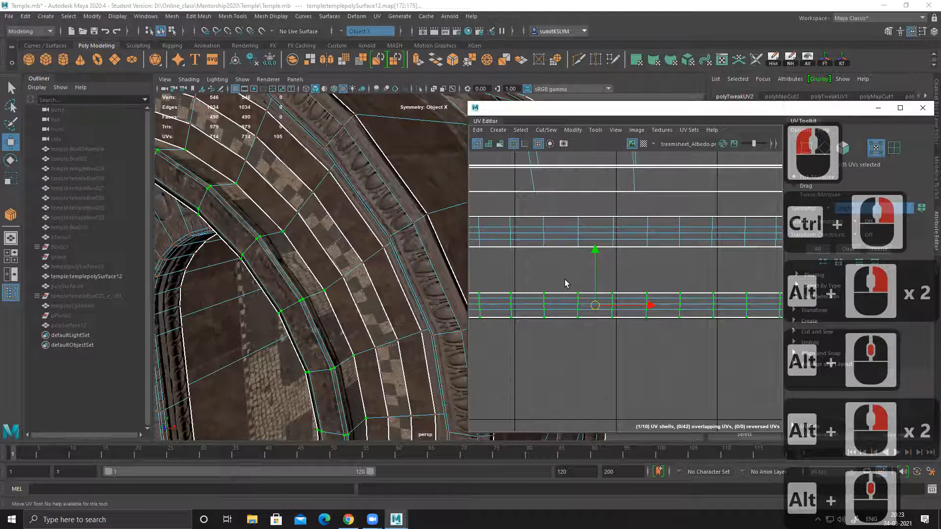
pyautogui.keyDown('alt'); pyautogui.moveTo(693, 326); pyautogui.dragTo(676, 301, button='right'); pyautogui.keyUp('alt')
pyautogui.keyDown('alt'); pyautogui.moveTo(676, 301); pyautogui.dragTo(754, 291, button='middle'); pyautogui.keyUp('alt')
pyautogui.moveTo(753, 291); pyautogui.dragTo(568, 311)
pyautogui.keyDown('alt'); pyautogui.moveTo(567, 312); pyautogui.dragTo(639, 320, button='right'); pyautogui.keyUp('alt')
pyautogui.keyDown('alt'); pyautogui.moveTo(515, 293); pyautogui.dragTo(596, 308, button='middle'); pyautogui.keyUp('alt')
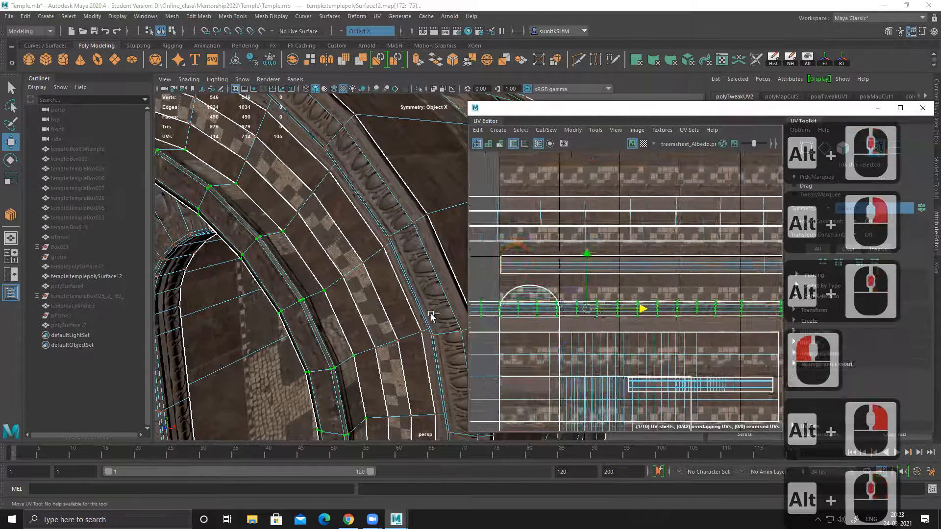
# Step: Scale up the inner border's UV shell uniformly and turn on UV distortion shading to compare it with the neighbouring strips
pyautogui.keyDown('alt'); pyautogui.moveTo(490, 293); pyautogui.dragTo(540, 296, button='right'); pyautogui.keyUp('alt')
pyautogui.press('r')
pyautogui.moveTo(612, 326); pyautogui.dragTo(672, 316)
pyautogui.click(500, 143)
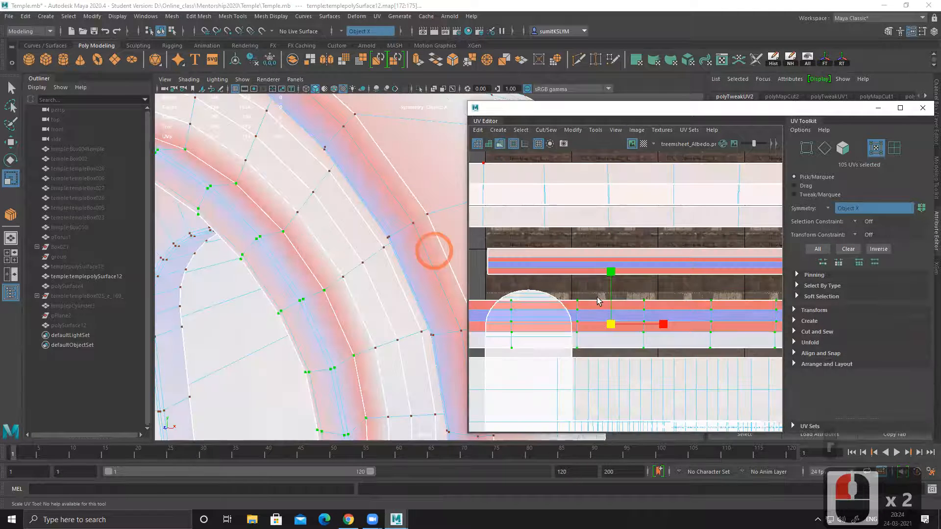
pyautogui.moveTo(613, 324); pyautogui.dragTo(626, 316)
pyautogui.keyDown('alt'); pyautogui.moveTo(626, 316); pyautogui.dragTo(386, 221, button='right'); pyautogui.keyUp('alt')
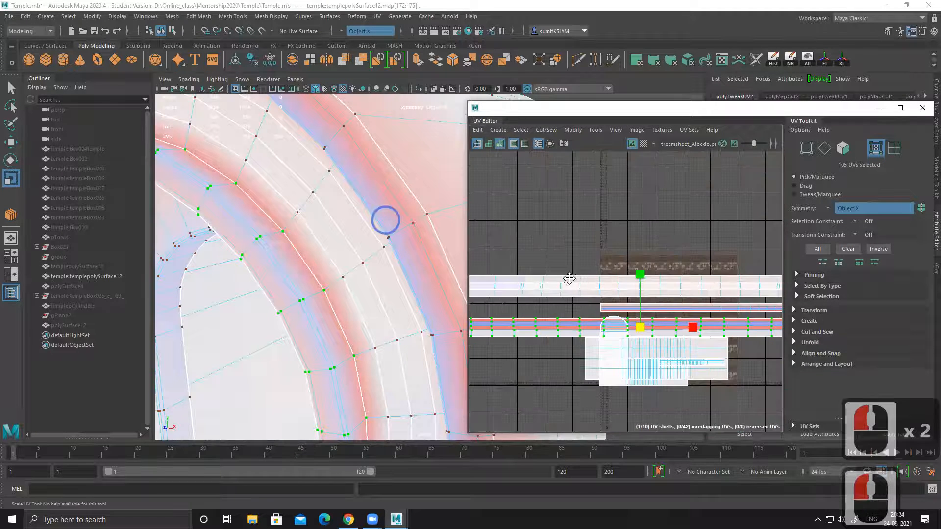
# Step: Move the inner border's UV shell up, clear of the central band's shells
pyautogui.keyDown('alt'); pyautogui.moveTo(578, 273); pyautogui.dragTo(559, 275, button='middle'); pyautogui.keyUp('alt')
pyautogui.press('w')
pyautogui.moveTo(620, 272); pyautogui.dragTo(591, 197)
pyautogui.keyDown('alt'); pyautogui.moveTo(582, 209); pyautogui.dragTo(701, 307, button='right'); pyautogui.keyUp('alt')
pyautogui.keyDown('alt'); pyautogui.moveTo(624, 285); pyautogui.dragTo(585, 272, button='middle'); pyautogui.keyUp('alt')
# Step: Unfold the inner border's UV shell and check its distortion along the whole strip
pyautogui.keyDown('shift'); pyautogui.rightClick(583, 271); pyautogui.keyUp('shift')
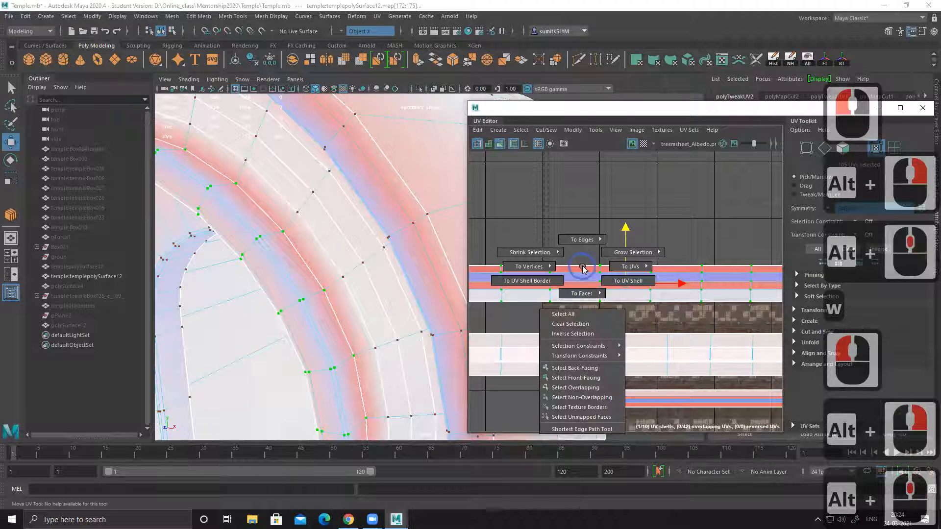
pyautogui.keyDown('shift'); pyautogui.moveTo(587, 263); pyautogui.dragTo(427, 276, button='right'); pyautogui.keyUp('shift')
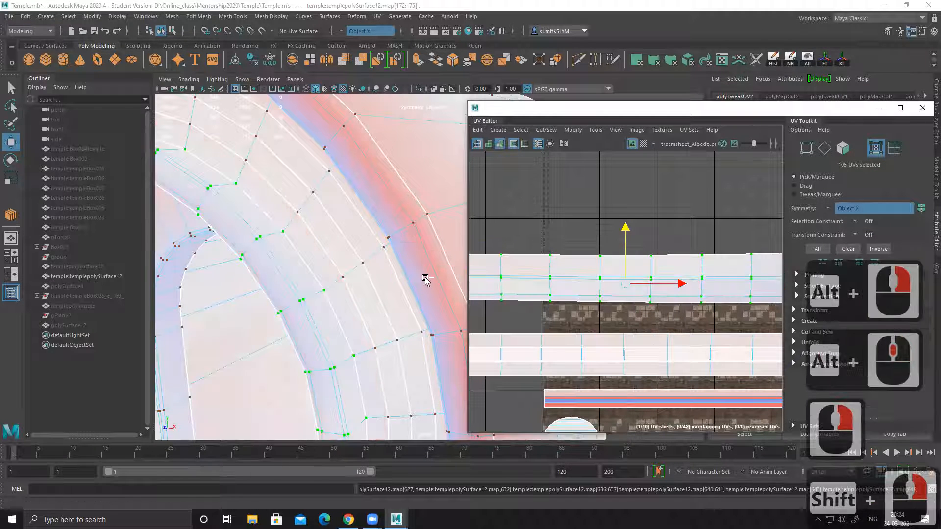
pyautogui.keyDown('alt'); pyautogui.moveTo(654, 307); pyautogui.dragTo(582, 286, button='right'); pyautogui.keyUp('alt')
pyautogui.keyDown('alt'); pyautogui.moveTo(629, 283); pyautogui.dragTo(631, 282, button='middle'); pyautogui.keyUp('alt')
pyautogui.keyDown('shift'); pyautogui.moveTo(564, 277); pyautogui.dragTo(654, 182, button='right'); pyautogui.keyUp('shift')
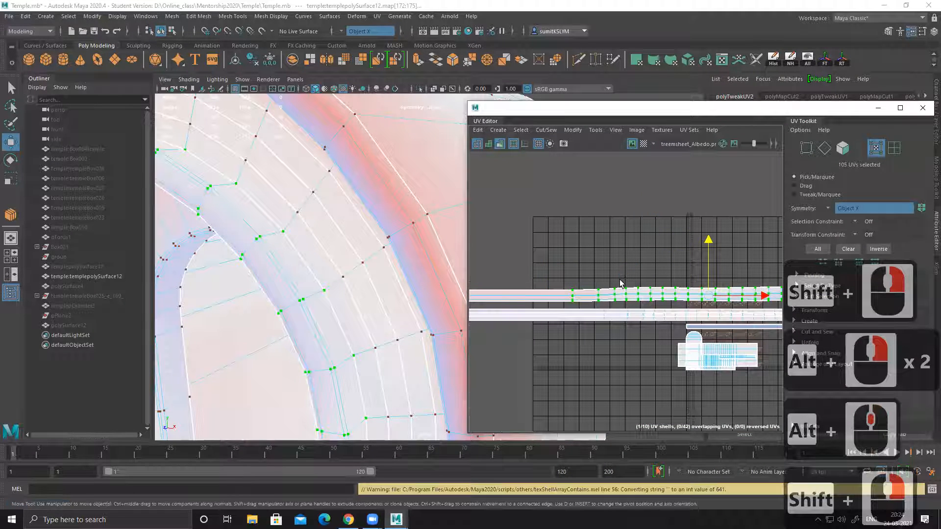
pyautogui.keyDown('alt'); pyautogui.moveTo(674, 301); pyautogui.dragTo(618, 305, button='middle'); pyautogui.keyUp('alt')
pyautogui.keyDown('shift'); pyautogui.moveTo(569, 297); pyautogui.dragTo(596, 233, button='right'); pyautogui.keyUp('shift')
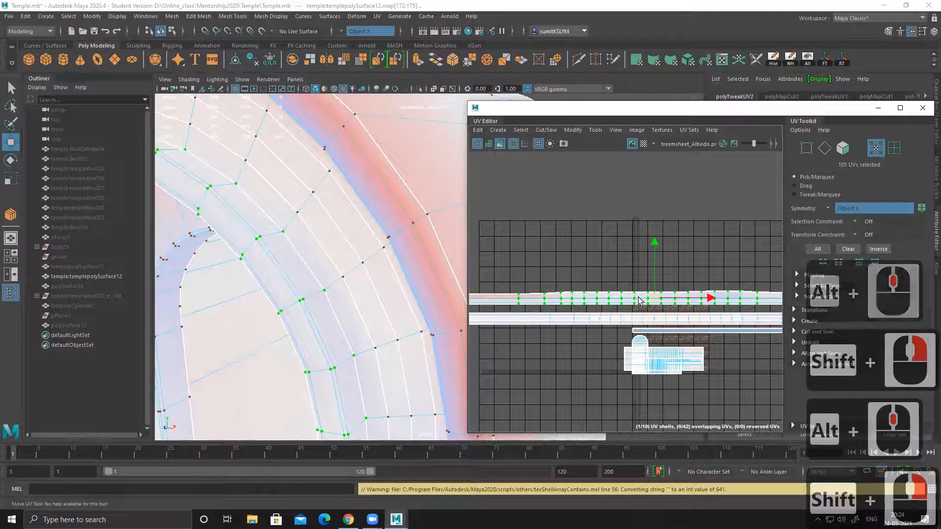
pyautogui.keyDown('alt'); pyautogui.moveTo(633, 291); pyautogui.dragTo(567, 280, button='middle'); pyautogui.keyUp('alt')
# Step: Turn off UV distortion shading and clear the inner border's UV selection
pyautogui.click(502, 145)
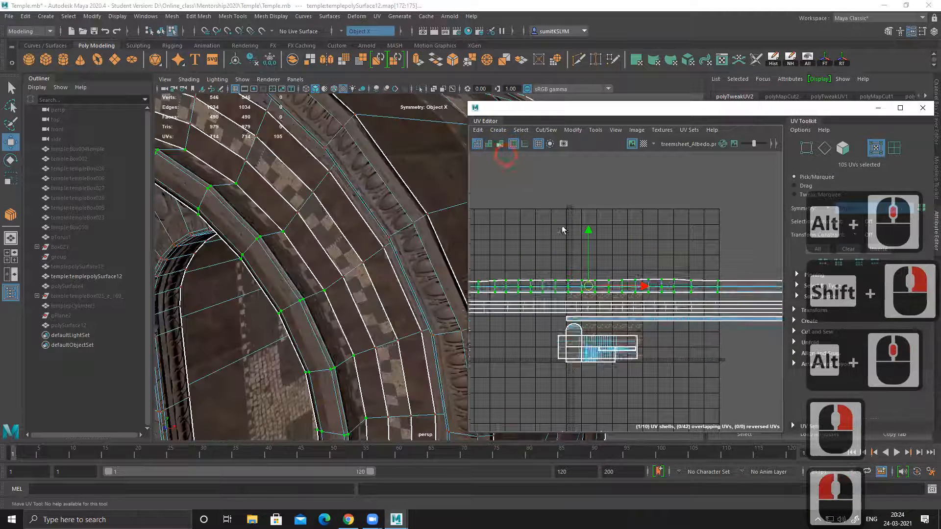
pyautogui.keyDown('alt'); pyautogui.moveTo(559, 235); pyautogui.dragTo(645, 304, button='right'); pyautogui.keyUp('alt')
pyautogui.keyDown('alt'); pyautogui.moveTo(613, 312); pyautogui.dragTo(612, 283, button='middle'); pyautogui.keyUp('alt')
pyautogui.moveTo(588, 281); pyautogui.dragTo(587, 305, button='right')
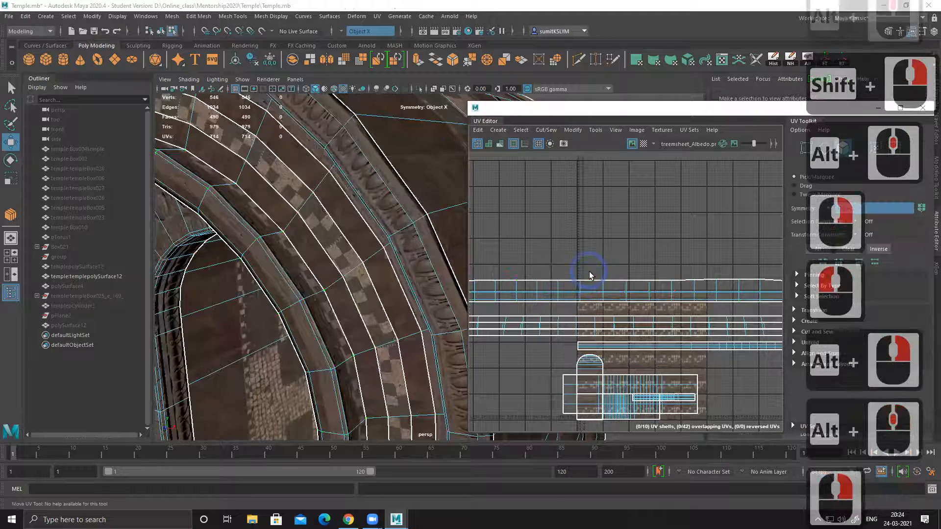
# Step: Try to straighten the inner border's UV shell with its faces selected, and return the mesh to object selection
pyautogui.click(607, 291)
pyautogui.keyDown('ctrl'); pyautogui.moveTo(553, 274); pyautogui.dragTo(696, 214, button='right'); pyautogui.keyUp('ctrl')
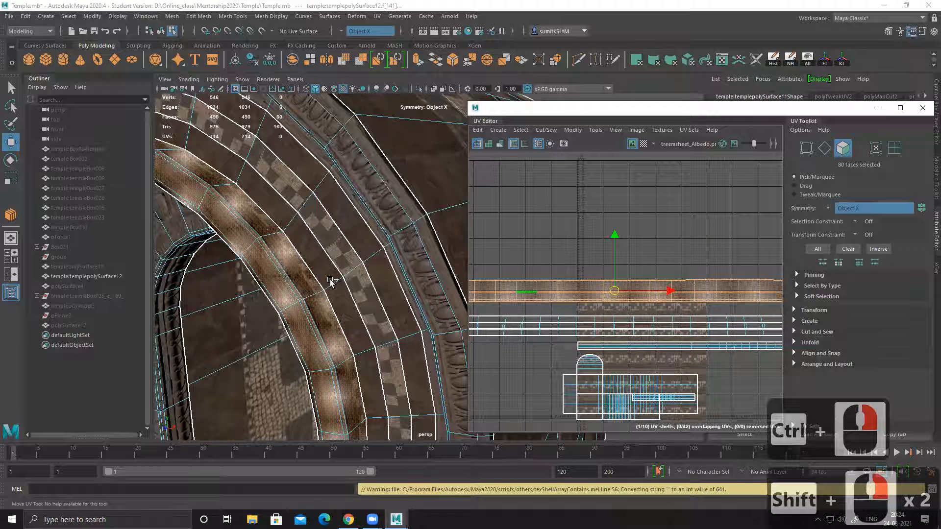
pyautogui.moveTo(262, 257); pyautogui.dragTo(368, 179, button='right')
pyautogui.click(780, 79)
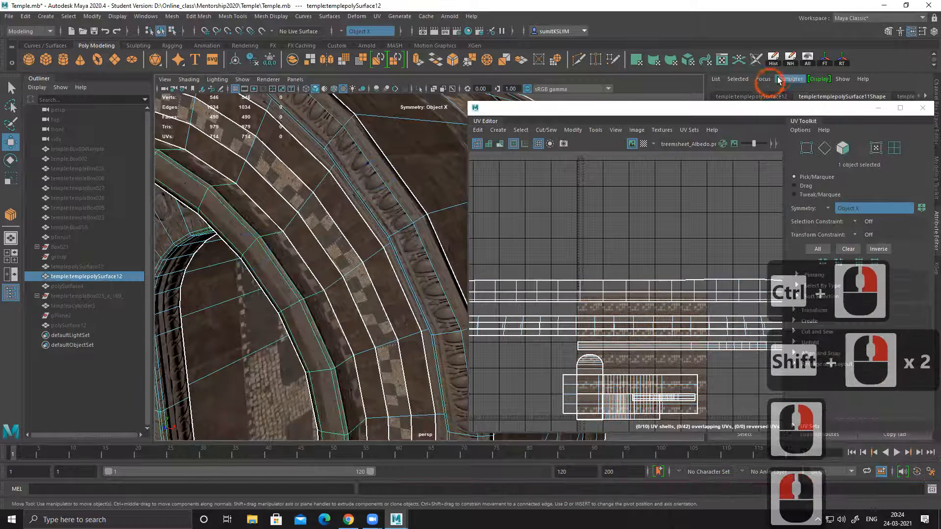
pyautogui.click(694, 195)
# Step: Select all UVs of the inner border's shell and try straightening the shell again
pyautogui.moveTo(579, 260); pyautogui.dragTo(643, 261, button='right')
pyautogui.moveTo(624, 288); pyautogui.dragTo(590, 269)
pyautogui.keyDown('ctrl'); pyautogui.moveTo(563, 261); pyautogui.dragTo(640, 201, button='right'); pyautogui.keyUp('ctrl')
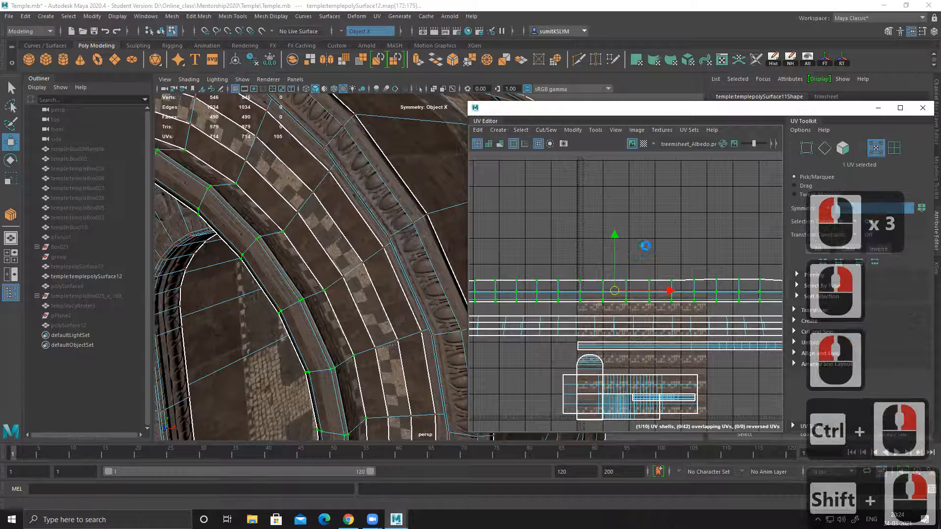
pyautogui.keyDown('alt'); pyautogui.moveTo(707, 281); pyautogui.dragTo(618, 274, button='middle'); pyautogui.keyUp('alt')
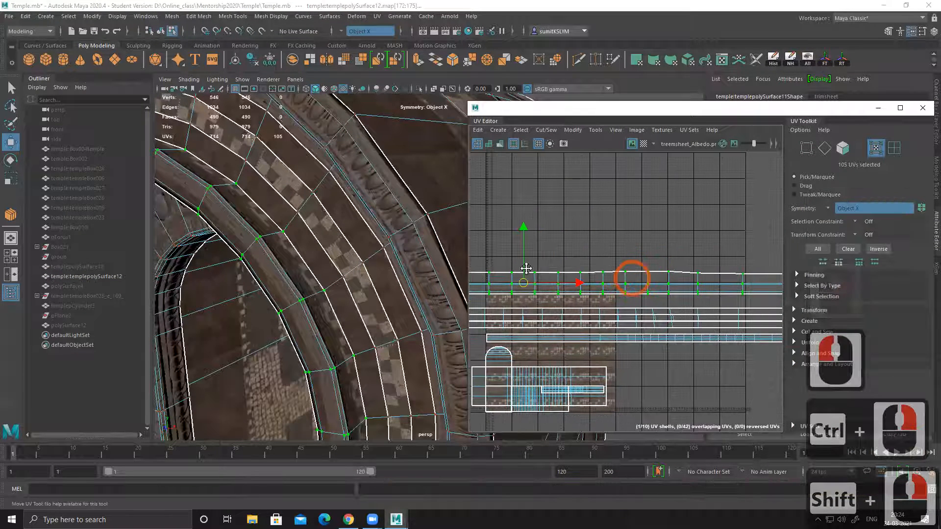
pyautogui.keyDown('alt'); pyautogui.moveTo(526, 269); pyautogui.dragTo(440, 265, button='middle'); pyautogui.keyUp('alt')
pyautogui.keyDown('ctrl'); pyautogui.moveTo(536, 255); pyautogui.dragTo(631, 186, button='right'); pyautogui.keyUp('ctrl')
pyautogui.keyDown('shift'); pyautogui.rightClick(575, 248); pyautogui.keyUp('shift')
pyautogui.keyDown('shift'); pyautogui.moveTo(574, 235); pyautogui.dragTo(631, 170, button='right'); pyautogui.keyUp('shift')
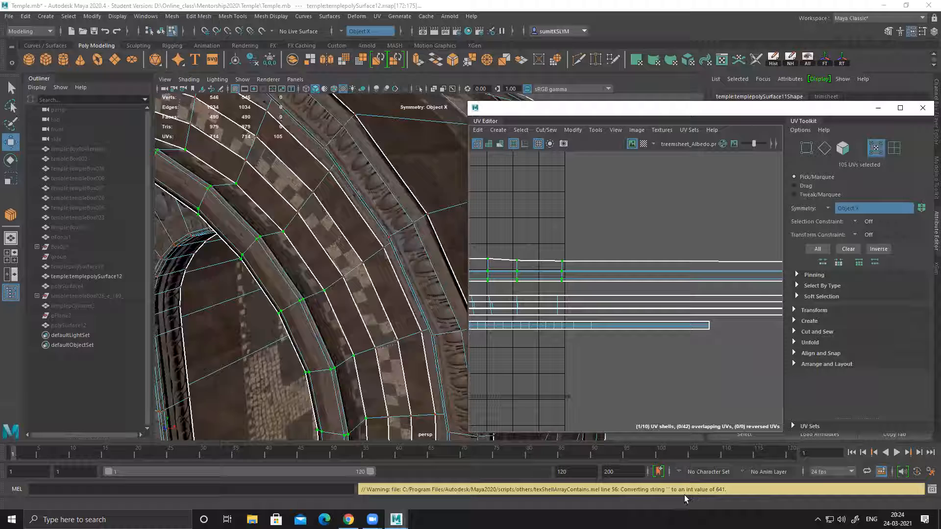
# Step: Examine the inner border's UV shell along its whole length for uneven edges
pyautogui.keyDown('shift'); pyautogui.rightClick(583, 361); pyautogui.keyUp('shift')
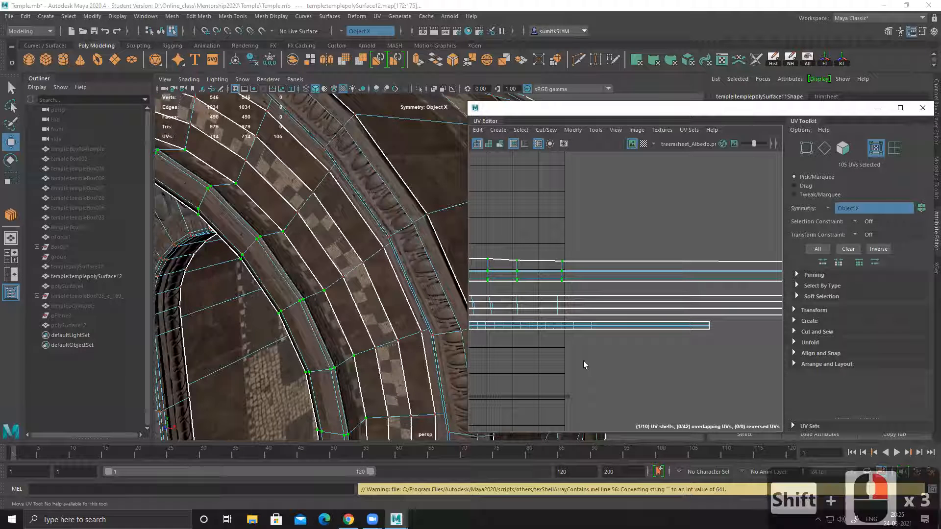
pyautogui.keyDown('alt'); pyautogui.moveTo(596, 346); pyautogui.dragTo(532, 314, button='right'); pyautogui.keyUp('alt')
pyautogui.keyDown('alt'); pyautogui.moveTo(532, 308); pyautogui.dragTo(681, 310, button='middle'); pyautogui.keyUp('alt')
pyautogui.keyDown('alt'); pyautogui.moveTo(554, 293); pyautogui.dragTo(701, 294, button='middle'); pyautogui.keyUp('alt')
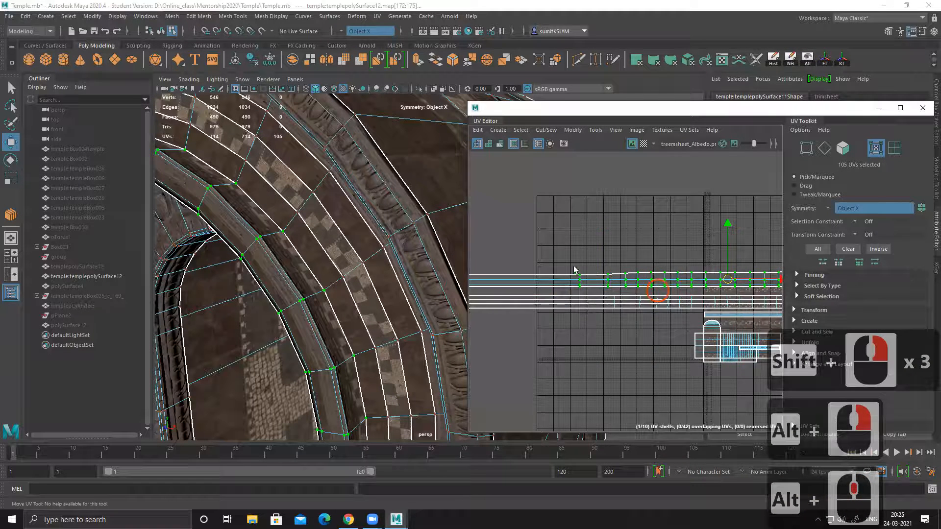
pyautogui.keyDown('alt'); pyautogui.moveTo(577, 271); pyautogui.dragTo(710, 313, button='right'); pyautogui.keyUp('alt')
pyautogui.keyDown('alt'); pyautogui.moveTo(791, 337); pyautogui.dragTo(795, 338, button='right'); pyautogui.keyUp('alt')
pyautogui.keyDown('alt'); pyautogui.moveTo(688, 311); pyautogui.dragTo(486, 307, button='middle'); pyautogui.keyUp('alt')
pyautogui.keyDown('alt'); pyautogui.moveTo(686, 308); pyautogui.dragTo(488, 307, button='middle'); pyautogui.keyUp('alt')
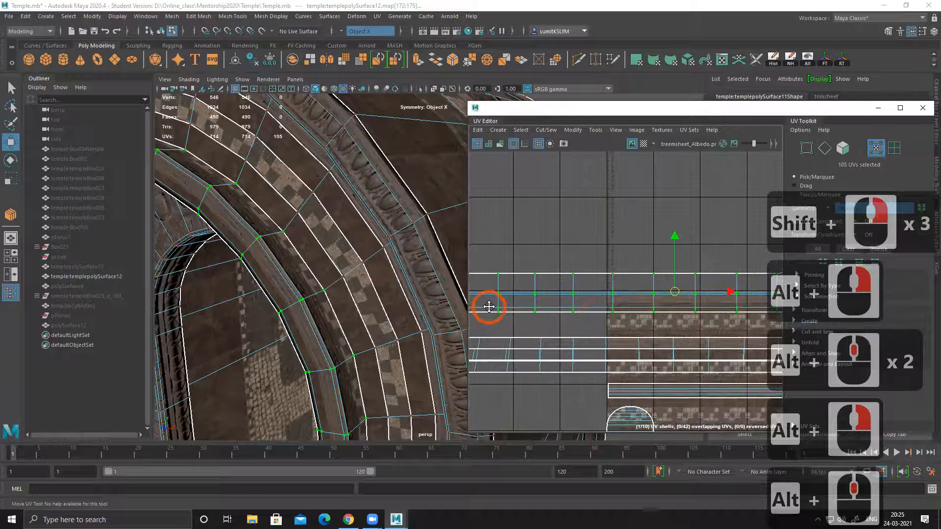
pyautogui.keyDown('alt'); pyautogui.moveTo(624, 296); pyautogui.dragTo(554, 275, button='right'); pyautogui.keyUp('alt')
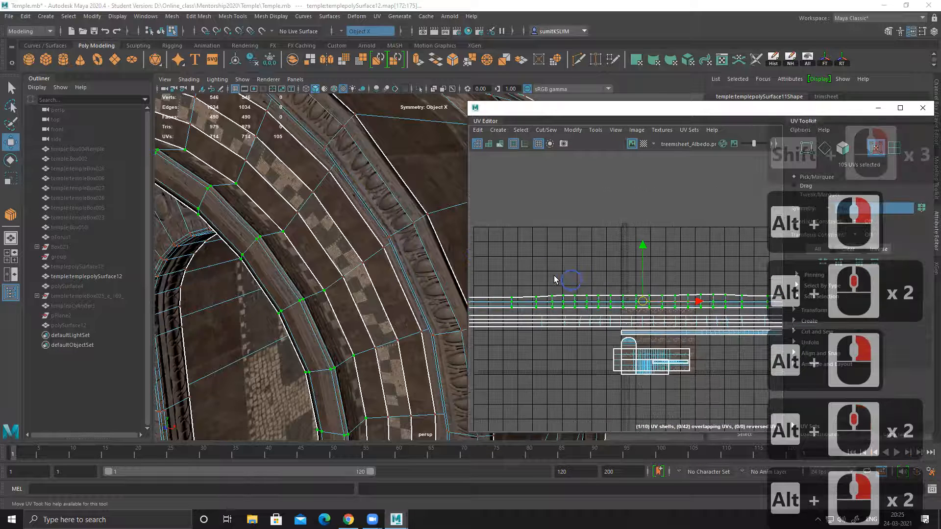
# Step: Straighten the upper edge of the inner border's UV shell by aligning its uppermost row of UVs to their maximum V
pyautogui.press('w')
pyautogui.moveTo(568, 296)
pyautogui.keyDown('alt'); pyautogui.mouseDown(button='middle')
pyautogui.moveTo(626, 284)
pyautogui.moveTo(702, 287)
pyautogui.moveTo(568, 282)
pyautogui.mouseUp(button='middle'); pyautogui.keyUp('alt')
pyautogui.keyDown('alt'); pyautogui.moveTo(541, 250); pyautogui.dragTo(558, 258, button='right'); pyautogui.keyUp('alt')
pyautogui.moveTo(558, 259); pyautogui.dragTo(749, 297)
pyautogui.keyDown('alt'); pyautogui.moveTo(749, 301); pyautogui.dragTo(508, 297, button='middle'); pyautogui.keyUp('alt')
pyautogui.moveTo(508, 274); pyautogui.dragTo(755, 297)
pyautogui.keyDown('alt'); pyautogui.moveTo(695, 306); pyautogui.dragTo(461, 309, button='middle'); pyautogui.keyUp('alt')
pyautogui.keyDown('shift'); pyautogui.moveTo(657, 262); pyautogui.dragTo(720, 290); pyautogui.keyUp('shift')
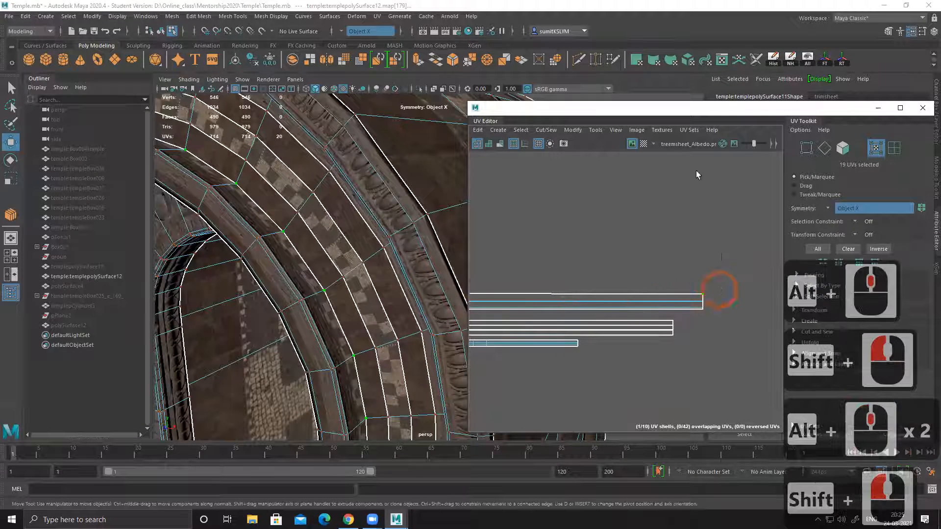
pyautogui.moveTo(673, 116); pyautogui.dragTo(445, 119)
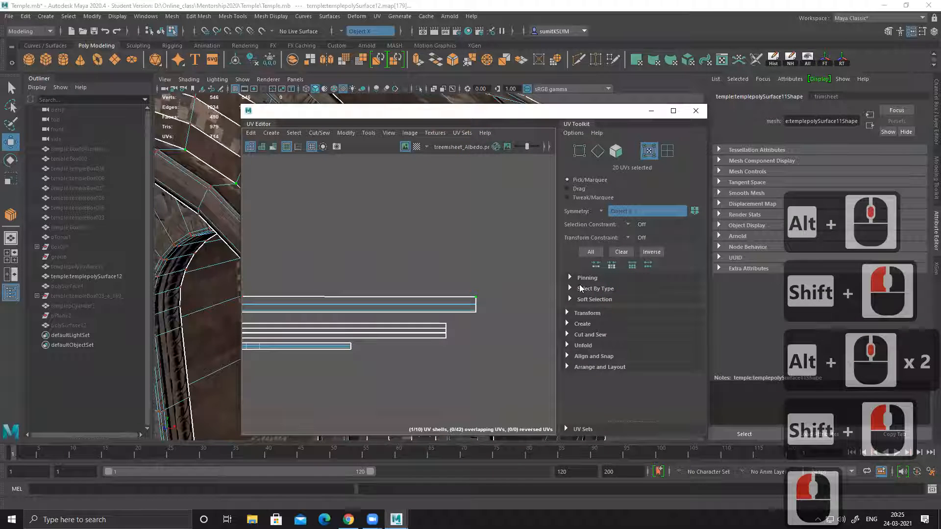
pyautogui.click(569, 335)
pyautogui.scroll(-7, 571, 362)
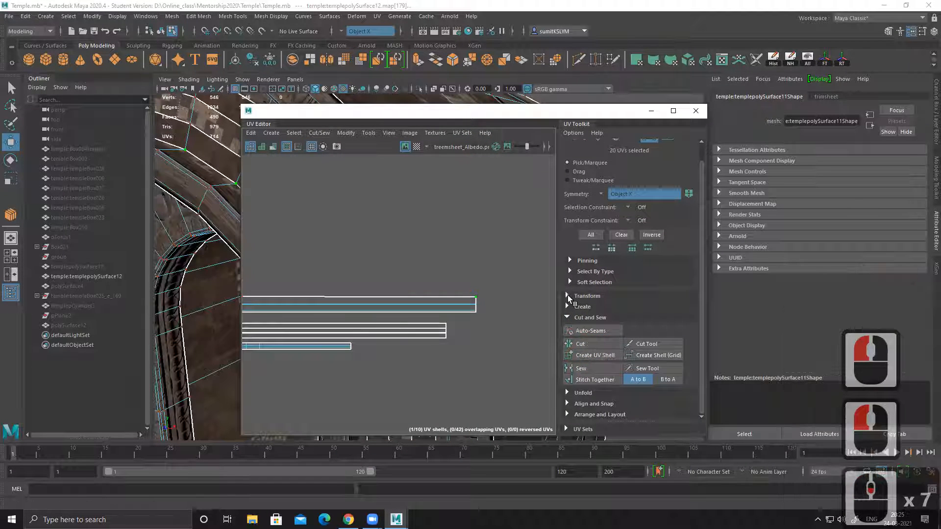
pyautogui.click(567, 296)
pyautogui.scroll(-11, 613, 294)
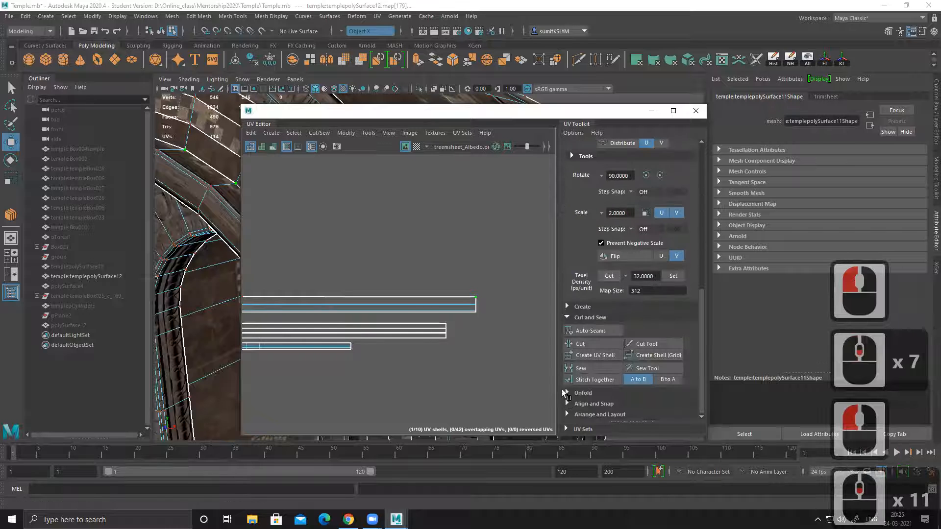
pyautogui.click(570, 404)
pyautogui.scroll(-3, 632, 388)
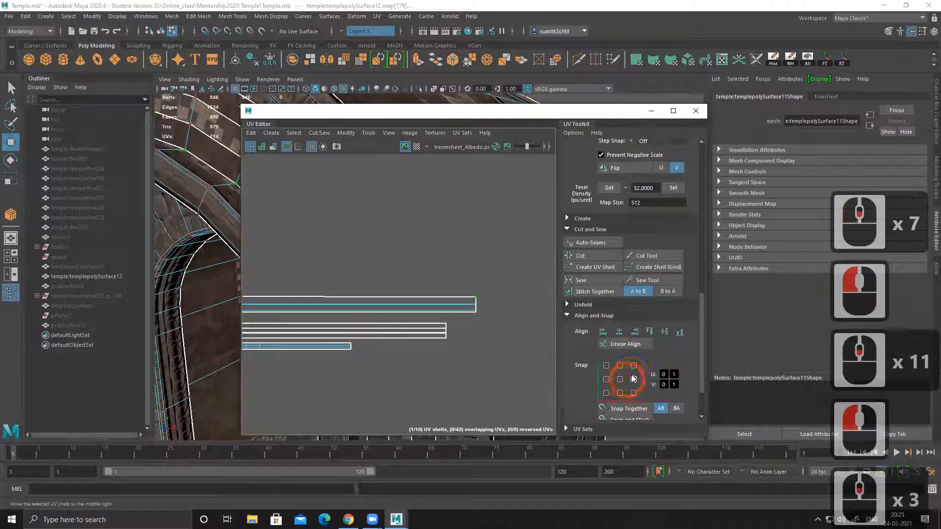
pyautogui.click(651, 333)
# Step: Turn on UV distortion shading to check the straightened inner border, and turn it off again
pyautogui.keyDown('alt'); pyautogui.moveTo(330, 307); pyautogui.dragTo(520, 276, button='middle'); pyautogui.keyUp('alt')
pyautogui.keyDown('alt'); pyautogui.moveTo(520, 275); pyautogui.dragTo(410, 120, button='right'); pyautogui.keyUp('alt')
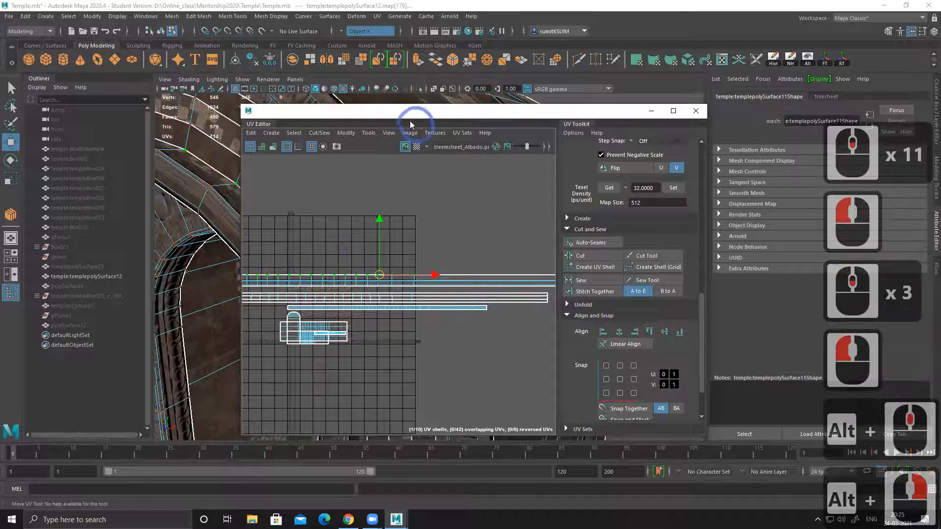
pyautogui.moveTo(410, 120); pyautogui.dragTo(558, 118)
pyautogui.click(420, 144)
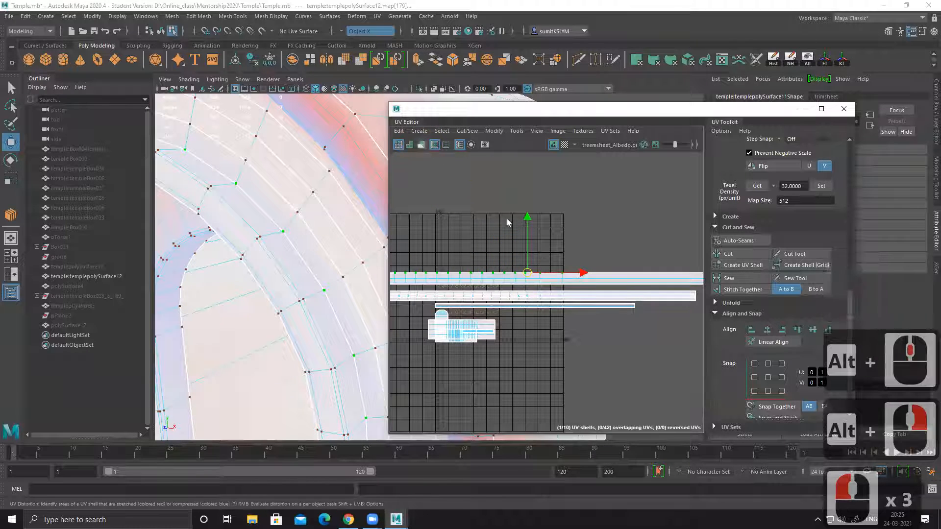
pyautogui.click(421, 144)
# Step: Select the inner border's whole UV shell, move it down below the central band's shell onto the trim sheet, and check the pattern on the model
pyautogui.keyDown('alt'); pyautogui.moveTo(508, 223); pyautogui.dragTo(662, 351, button='right'); pyautogui.keyUp('alt')
pyautogui.keyDown('alt'); pyautogui.moveTo(440, 330); pyautogui.dragTo(618, 278, button='middle'); pyautogui.keyUp('alt')
pyautogui.moveTo(536, 235)
pyautogui.keyDown('alt'); pyautogui.mouseDown(button='middle')
pyautogui.moveTo(603, 235)
pyautogui.moveTo(471, 242)
pyautogui.mouseUp(button='middle'); pyautogui.keyUp('alt')
pyautogui.keyDown('ctrl'); pyautogui.moveTo(458, 219); pyautogui.dragTo(565, 252, button='right'); pyautogui.keyUp('ctrl')
pyautogui.moveTo(485, 202); pyautogui.dragTo(485, 263)
pyautogui.keyDown('alt'); pyautogui.moveTo(344, 289); pyautogui.dragTo(316, 285); pyautogui.keyUp('alt')
pyautogui.keyDown('alt'); pyautogui.moveTo(332, 264); pyautogui.dragTo(338, 275, button='middle'); pyautogui.keyUp('alt')
pyautogui.keyDown('alt'); pyautogui.moveTo(338, 274); pyautogui.dragTo(297, 239, button='right'); pyautogui.keyUp('alt')
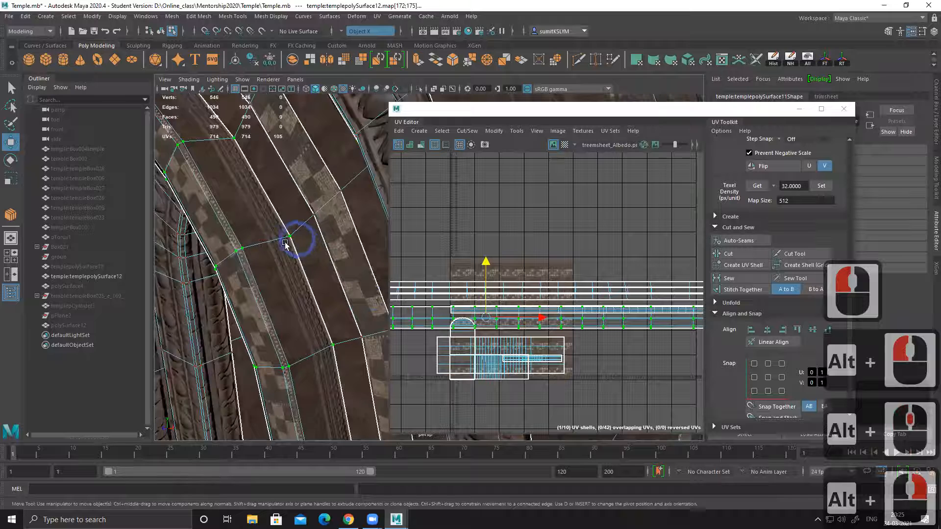
pyautogui.keyDown('alt'); pyautogui.moveTo(279, 272); pyautogui.dragTo(294, 252); pyautogui.keyUp('alt')
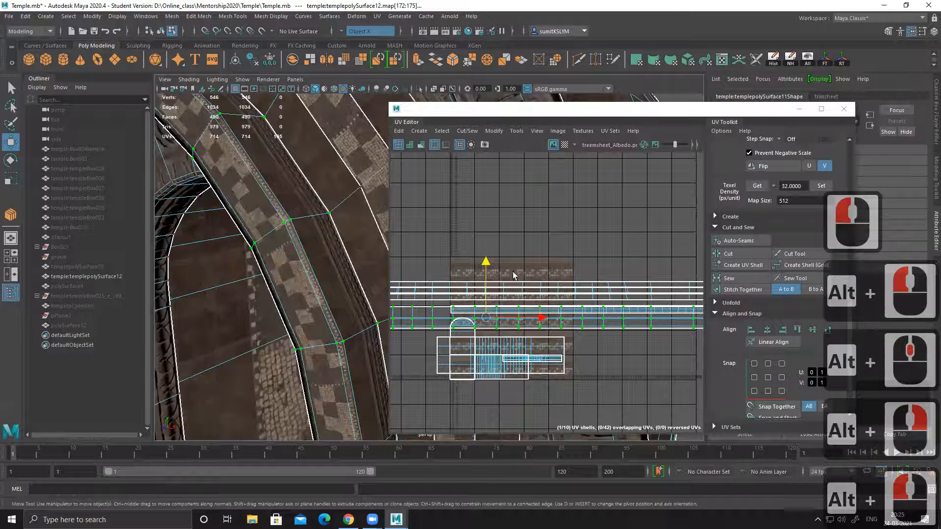
pyautogui.keyDown('alt'); pyautogui.moveTo(628, 348); pyautogui.dragTo(610, 347, button='right'); pyautogui.keyUp('alt')
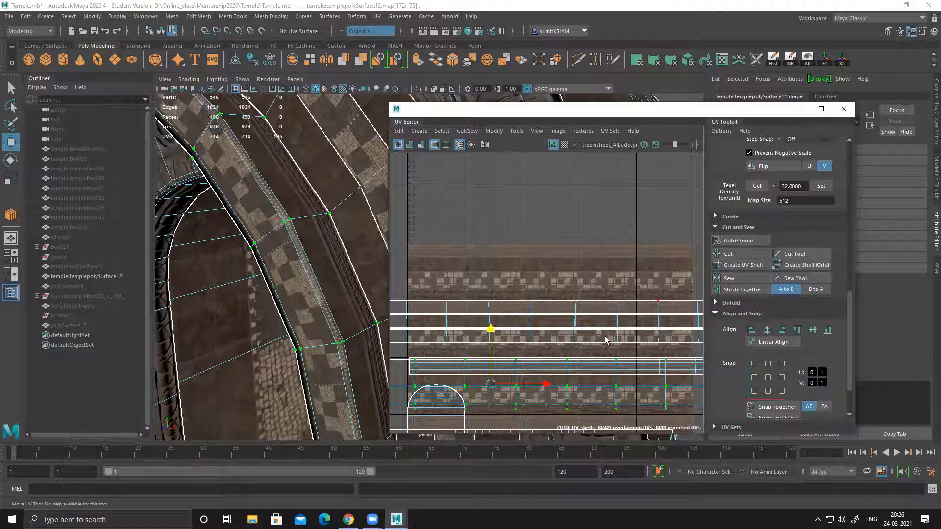
# Step: Select the UV shell of the trim strip that frames the arched opening
pyautogui.keyDown('alt'); pyautogui.moveTo(361, 317); pyautogui.dragTo(362, 317, button='right'); pyautogui.keyUp('alt')
pyautogui.keyDown('alt'); pyautogui.moveTo(315, 292); pyautogui.dragTo(294, 284, button='right'); pyautogui.keyUp('alt')
pyautogui.keyDown('alt'); pyautogui.moveTo(325, 293); pyautogui.dragTo(245, 263); pyautogui.keyUp('alt')
pyautogui.keyDown('alt'); pyautogui.moveTo(304, 263); pyautogui.dragTo(277, 270, button='right'); pyautogui.keyUp('alt')
pyautogui.keyDown('alt'); pyautogui.moveTo(284, 268); pyautogui.dragTo(328, 230, button='middle'); pyautogui.keyUp('alt')
pyautogui.keyDown('alt'); pyautogui.moveTo(327, 231); pyautogui.dragTo(299, 241); pyautogui.keyUp('alt')
pyautogui.keyDown('alt'); pyautogui.moveTo(300, 239); pyautogui.dragTo(313, 235, button='middle'); pyautogui.keyUp('alt')
pyautogui.keyDown('alt'); pyautogui.moveTo(313, 234); pyautogui.dragTo(228, 227); pyautogui.keyUp('alt')
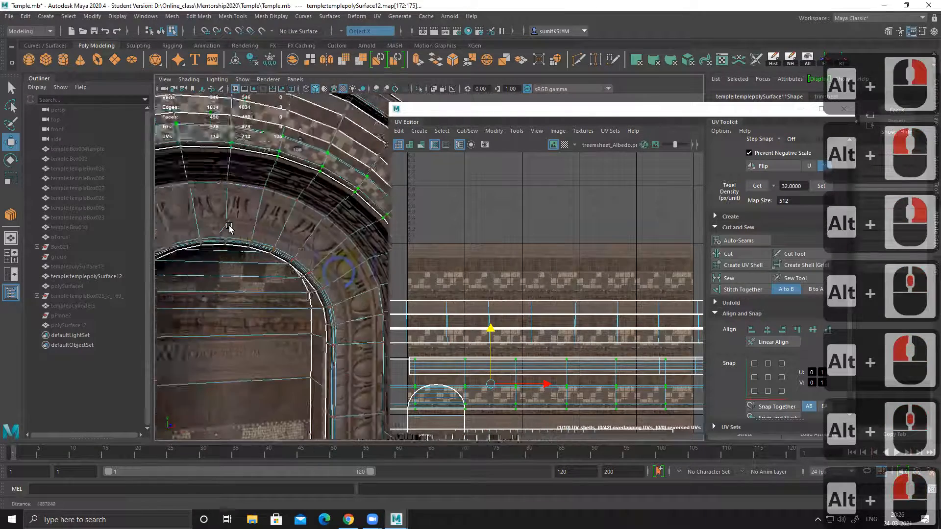
pyautogui.keyDown('alt'); pyautogui.moveTo(329, 265); pyautogui.dragTo(289, 260, button='right'); pyautogui.keyUp('alt')
pyautogui.keyDown('alt'); pyautogui.moveTo(290, 260); pyautogui.dragTo(298, 252, button='middle'); pyautogui.keyUp('alt')
pyautogui.keyDown('alt'); pyautogui.moveTo(298, 252); pyautogui.dragTo(338, 201); pyautogui.keyUp('alt')
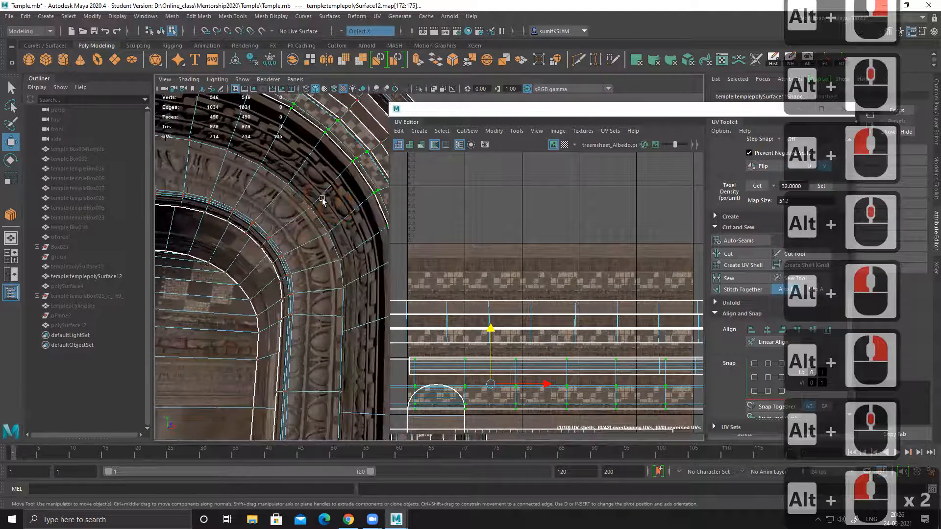
pyautogui.click(311, 205)
pyautogui.keyDown('ctrl'); pyautogui.moveTo(487, 229); pyautogui.dragTo(537, 266, button='right'); pyautogui.keyUp('ctrl')
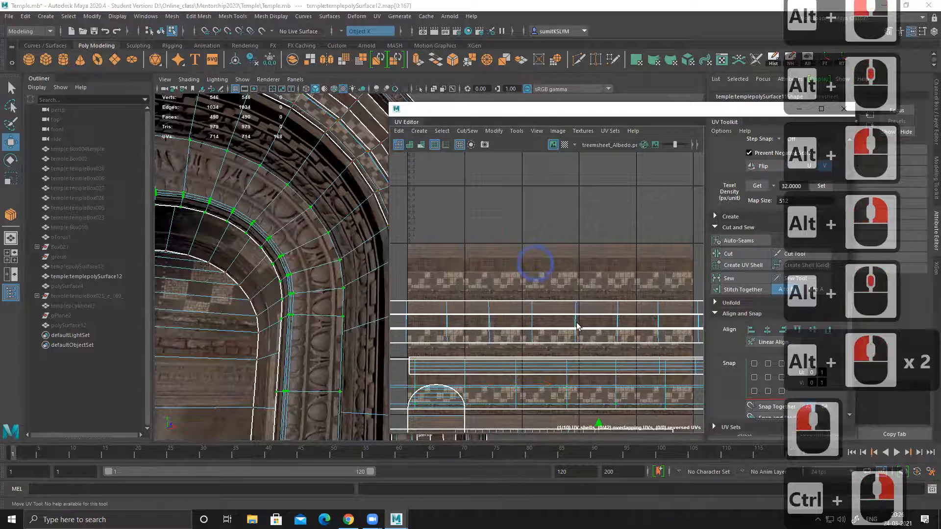
pyautogui.keyDown('alt'); pyautogui.moveTo(630, 400); pyautogui.dragTo(520, 251, button='middle'); pyautogui.keyUp('alt')
pyautogui.keyDown('alt'); pyautogui.moveTo(558, 310); pyautogui.dragTo(632, 281, button='middle'); pyautogui.keyUp('alt')
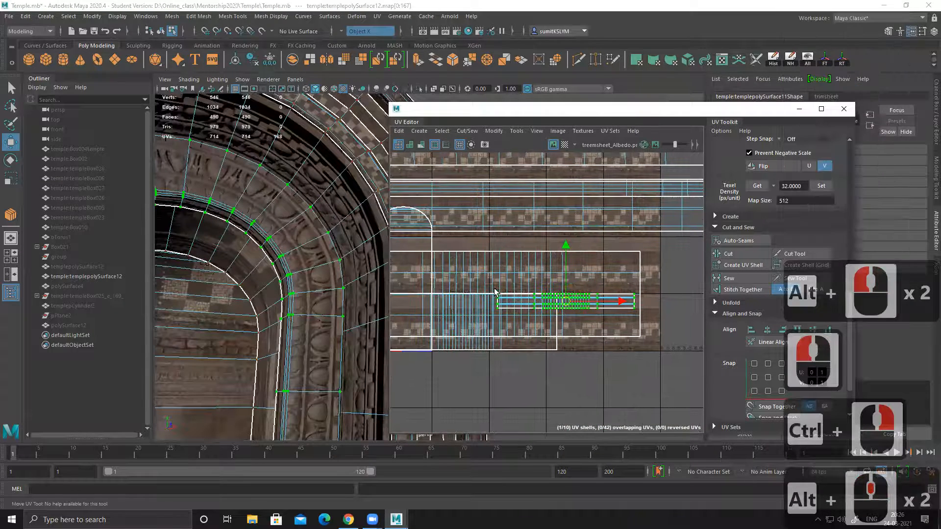
# Step: Try to unfold the arch frame's UV shell and undo the unfold
pyautogui.keyDown('shift'); pyautogui.rightClick(521, 286); pyautogui.keyUp('shift')
pyautogui.keyDown('shift'); pyautogui.moveTo(522, 286); pyautogui.dragTo(433, 268, button='right'); pyautogui.keyUp('shift')
pyautogui.keyDown('shift'); pyautogui.moveTo(562, 273); pyautogui.dragTo(445, 280, button='right'); pyautogui.keyUp('shift')
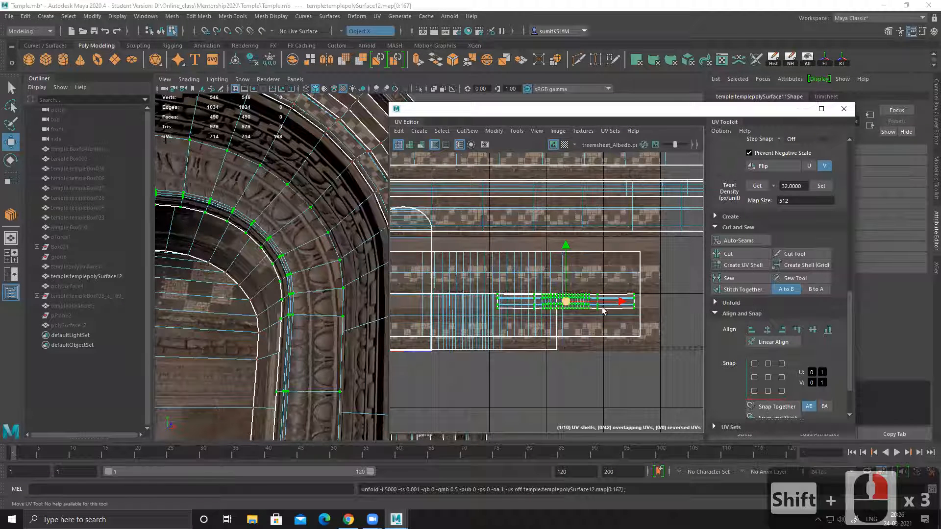
pyautogui.hotkey('ctrl', 'z')
# Step: Scale up the arch frame's UV shell uniformly and check the texture around the arched opening
pyautogui.keyDown('alt'); pyautogui.moveTo(573, 296); pyautogui.dragTo(569, 312, button='middle'); pyautogui.keyUp('alt')
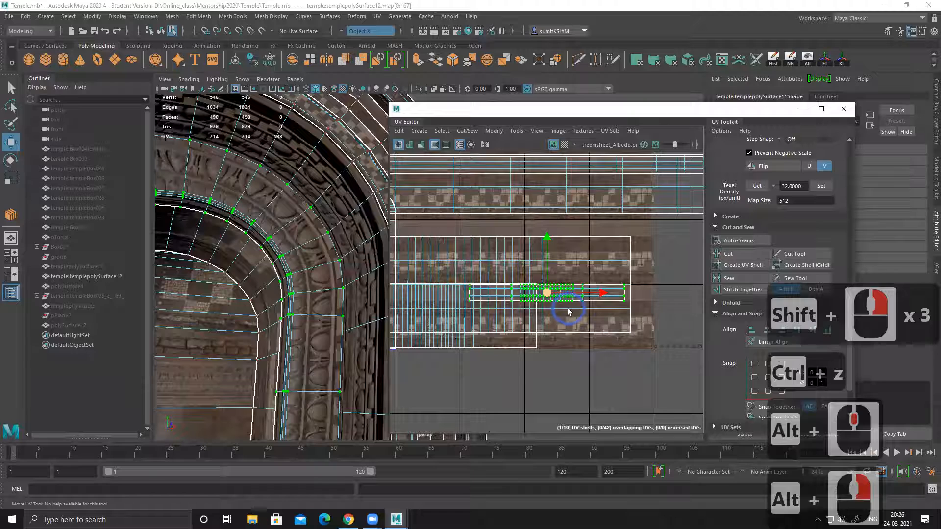
pyautogui.press('r')
pyautogui.moveTo(550, 293); pyautogui.dragTo(728, 278)
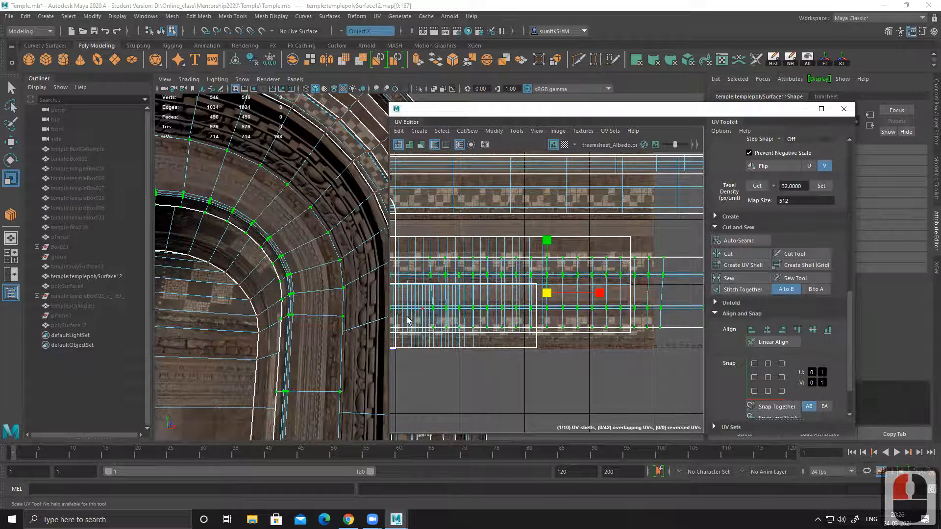
pyautogui.keyDown('alt'); pyautogui.moveTo(340, 257); pyautogui.dragTo(260, 235, button='right'); pyautogui.keyUp('alt')
pyautogui.keyDown('alt'); pyautogui.moveTo(309, 247); pyautogui.dragTo(307, 244); pyautogui.keyUp('alt')
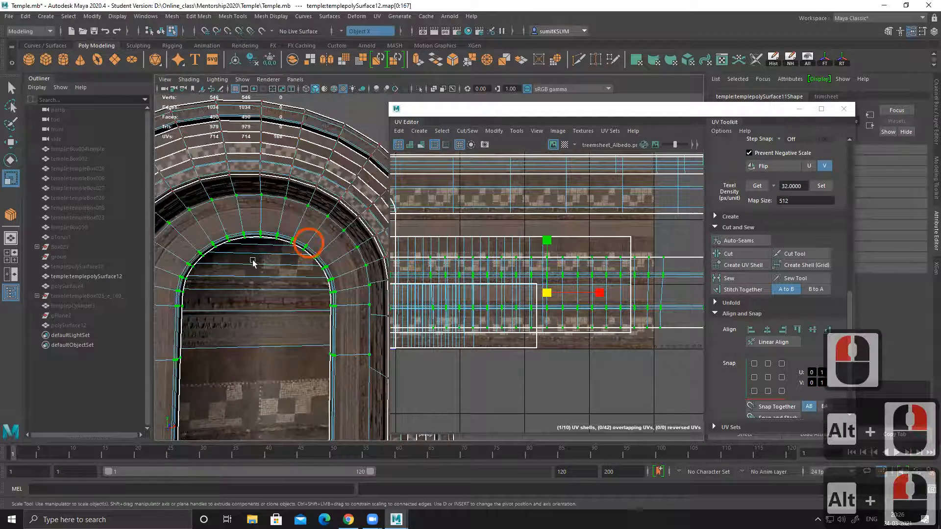
pyautogui.keyDown('alt'); pyautogui.moveTo(307, 243); pyautogui.dragTo(289, 240, button='middle'); pyautogui.keyUp('alt')
pyautogui.keyDown('alt'); pyautogui.moveTo(272, 212); pyautogui.dragTo(286, 283, button='right'); pyautogui.keyUp('alt')
pyautogui.keyDown('alt'); pyautogui.moveTo(271, 290); pyautogui.dragTo(340, 269, button='middle'); pyautogui.keyUp('alt')
pyautogui.keyDown('alt'); pyautogui.moveTo(331, 275); pyautogui.dragTo(360, 296, button='right'); pyautogui.keyUp('alt')
pyautogui.keyDown('alt'); pyautogui.moveTo(264, 293); pyautogui.dragTo(319, 288, button='middle'); pyautogui.keyUp('alt')
pyautogui.keyDown('alt'); pyautogui.moveTo(296, 252); pyautogui.dragTo(331, 296, button='right'); pyautogui.keyUp('alt')
# Step: Select the ring of edges crossing the arch frame's wide face strip and insert three edge loops along it
pyautogui.moveTo(260, 229); pyautogui.dragTo(259, 192, button='right')
pyautogui.click(238, 211)
pyautogui.keyDown('shift'); pyautogui.doubleClick(273, 243); pyautogui.keyUp('shift')
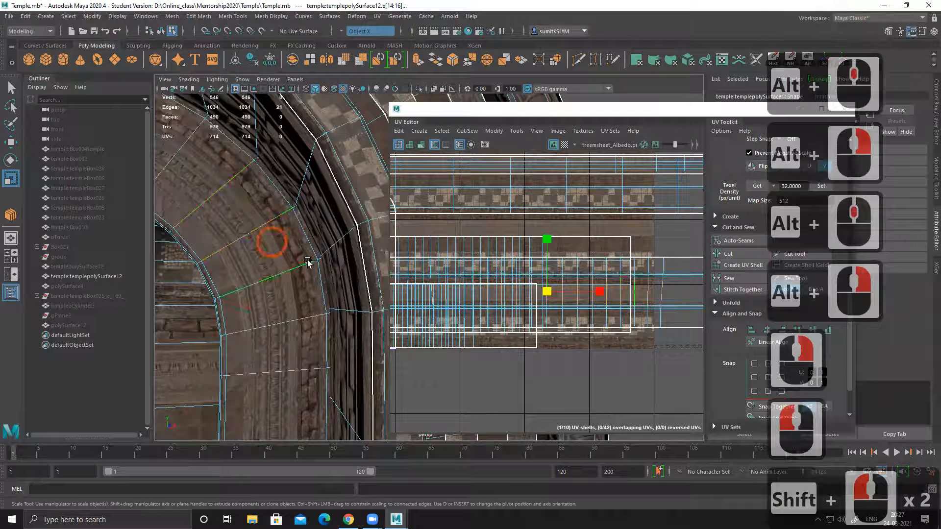
pyautogui.keyDown('shift'); pyautogui.moveTo(219, 337); pyautogui.dragTo(218, 386, button='right'); pyautogui.keyUp('shift')
pyautogui.press('Return')
pyautogui.press('r')
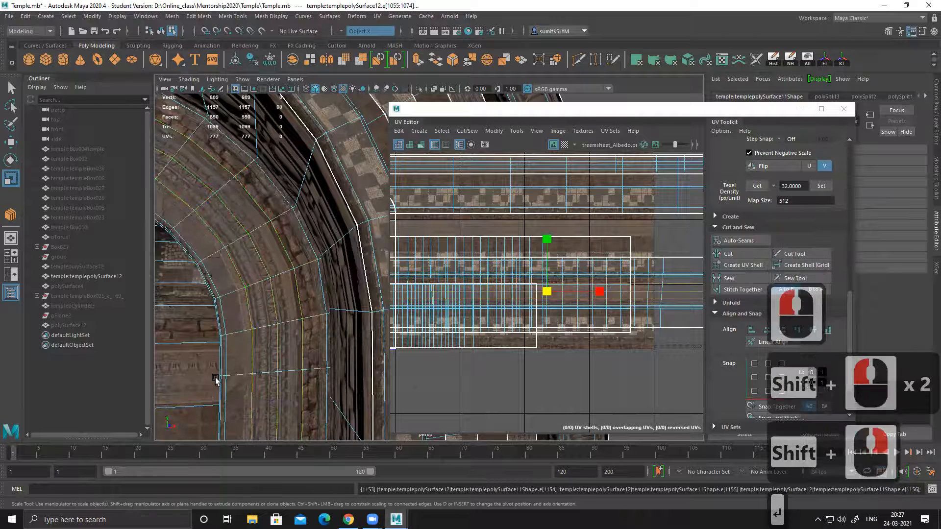
# Step: Select the arch frame's full UV shell and move it up onto the trim sheet's uppermost checker strip
pyautogui.moveTo(555, 301)
pyautogui.keyDown('alt'); pyautogui.mouseDown(button='right')
pyautogui.moveTo(484, 250)
pyautogui.moveTo(557, 282)
pyautogui.mouseUp(button='right'); pyautogui.keyUp('alt')
pyautogui.keyDown('alt'); pyautogui.moveTo(475, 245); pyautogui.dragTo(591, 243, button='right'); pyautogui.keyUp('alt')
pyautogui.keyDown('alt'); pyautogui.moveTo(642, 282); pyautogui.dragTo(486, 241, button='middle'); pyautogui.keyUp('alt')
pyautogui.press('w')
pyautogui.keyDown('alt'); pyautogui.moveTo(442, 213); pyautogui.dragTo(492, 232, button='middle'); pyautogui.keyUp('alt')
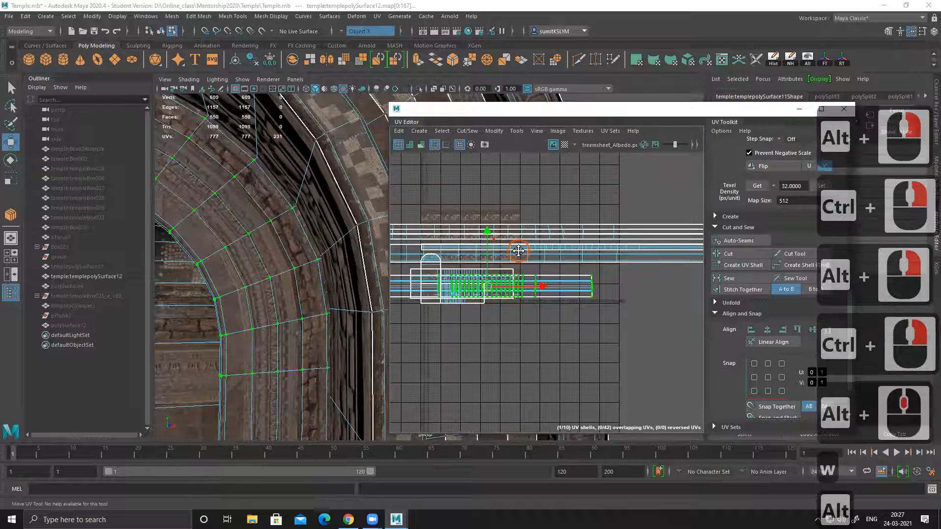
pyautogui.moveTo(490, 235); pyautogui.dragTo(485, 154)
pyautogui.scroll(2, 485, 154)
pyautogui.keyDown('alt'); pyautogui.moveTo(538, 264); pyautogui.dragTo(466, 242, button='right'); pyautogui.keyUp('alt')
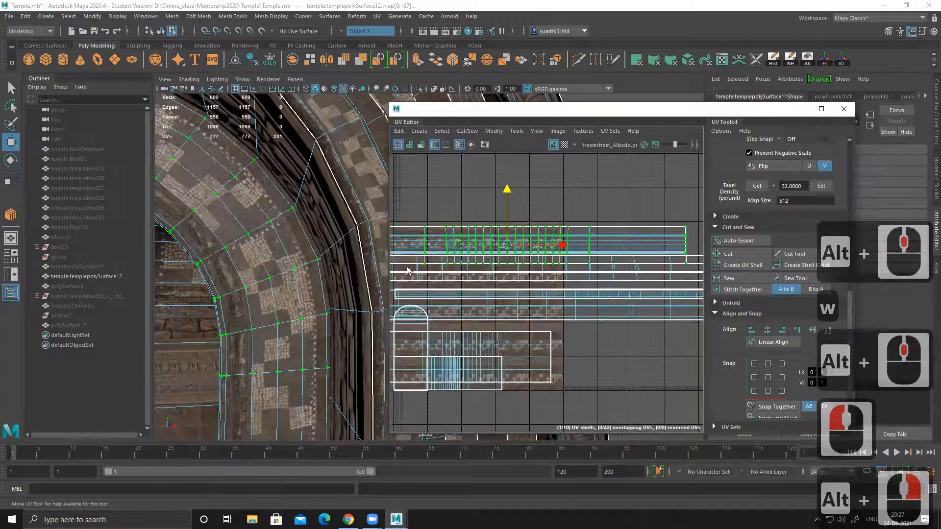
pyautogui.keyDown('alt'); pyautogui.moveTo(409, 271); pyautogui.dragTo(649, 315, button='right'); pyautogui.keyUp('alt')
pyautogui.keyDown('alt'); pyautogui.moveTo(506, 277); pyautogui.dragTo(491, 277, button='middle'); pyautogui.keyUp('alt')
pyautogui.moveTo(581, 227); pyautogui.dragTo(584, 215)
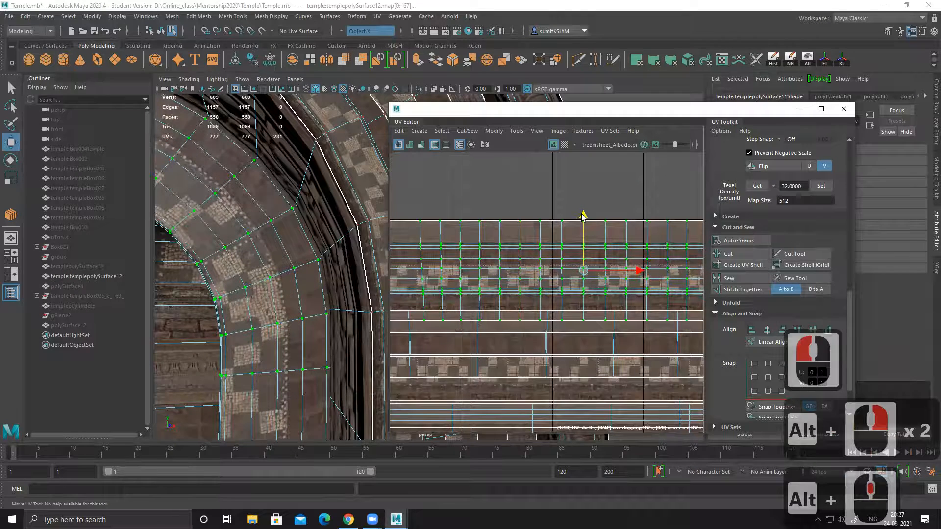
pyautogui.keyDown('alt'); pyautogui.moveTo(250, 300); pyautogui.dragTo(315, 288, button='right'); pyautogui.keyUp('alt')
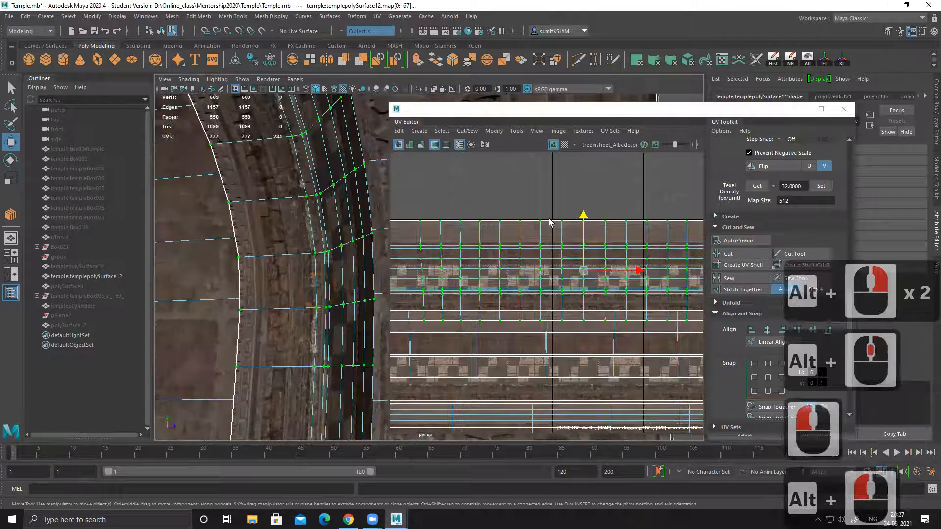
# Step: Move the arch frame's UV shell down slightly and check where the checker band falls around the arched opening
pyautogui.moveTo(583, 216); pyautogui.dragTo(586, 242)
pyautogui.keyDown('alt'); pyautogui.moveTo(264, 278); pyautogui.dragTo(225, 288, button='right'); pyautogui.keyUp('alt')
pyautogui.keyDown('alt'); pyautogui.moveTo(500, 277); pyautogui.dragTo(517, 292, button='middle'); pyautogui.keyUp('alt')
pyautogui.keyDown('alt'); pyautogui.moveTo(518, 293); pyautogui.dragTo(775, 338, button='right'); pyautogui.keyUp('alt')
pyautogui.keyDown('alt'); pyautogui.moveTo(564, 258); pyautogui.dragTo(524, 282, button='middle'); pyautogui.keyUp('alt')
pyautogui.keyDown('alt'); pyautogui.moveTo(524, 281); pyautogui.dragTo(674, 309, button='right'); pyautogui.keyUp('alt')
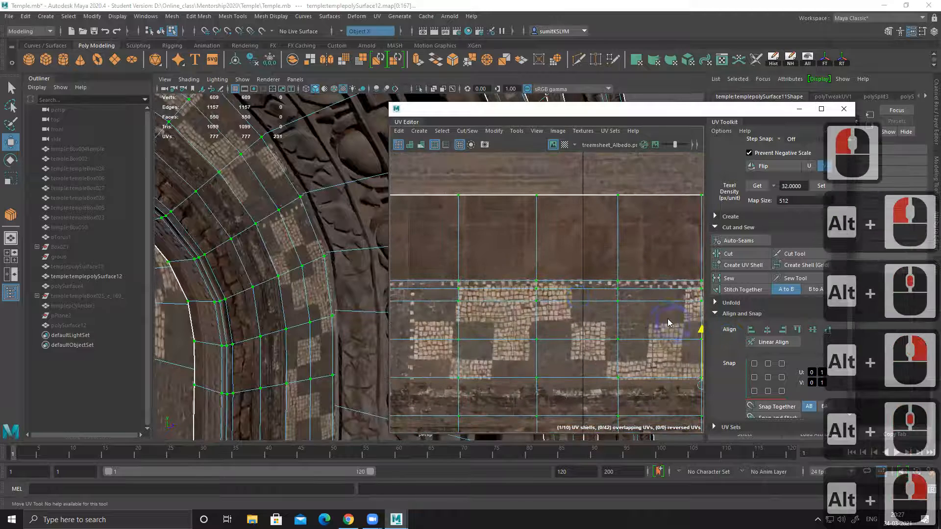
pyautogui.keyDown('alt'); pyautogui.moveTo(668, 322); pyautogui.dragTo(618, 321, button='middle'); pyautogui.keyUp('alt')
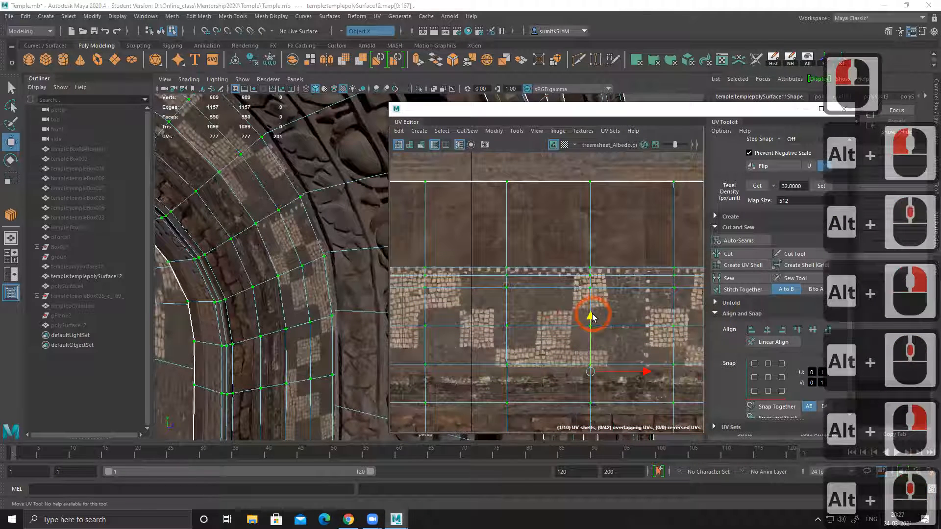
# Step: Try to cut the arch frame's UV shell along a lengthwise edge loop and move the separated part up, and undo it
pyautogui.rightClick(525, 260)
pyautogui.moveTo(525, 260); pyautogui.dragTo(533, 241, button='right')
pyautogui.doubleClick(531, 269)
pyautogui.keyDown('shift'); pyautogui.rightClick(571, 226); pyautogui.keyUp('shift')
pyautogui.keyDown('alt'); pyautogui.moveTo(534, 242); pyautogui.dragTo(491, 257, button='right'); pyautogui.keyUp('alt')
pyautogui.keyDown('alt'); pyautogui.moveTo(514, 304); pyautogui.dragTo(483, 258, button='middle'); pyautogui.keyUp('alt')
pyautogui.moveTo(485, 258); pyautogui.dragTo(534, 250, button='right')
pyautogui.click(499, 259)
pyautogui.moveTo(564, 267); pyautogui.dragTo(552, 217)
pyautogui.keyDown('alt'); pyautogui.moveTo(313, 243); pyautogui.dragTo(343, 229); pyautogui.keyUp('alt')
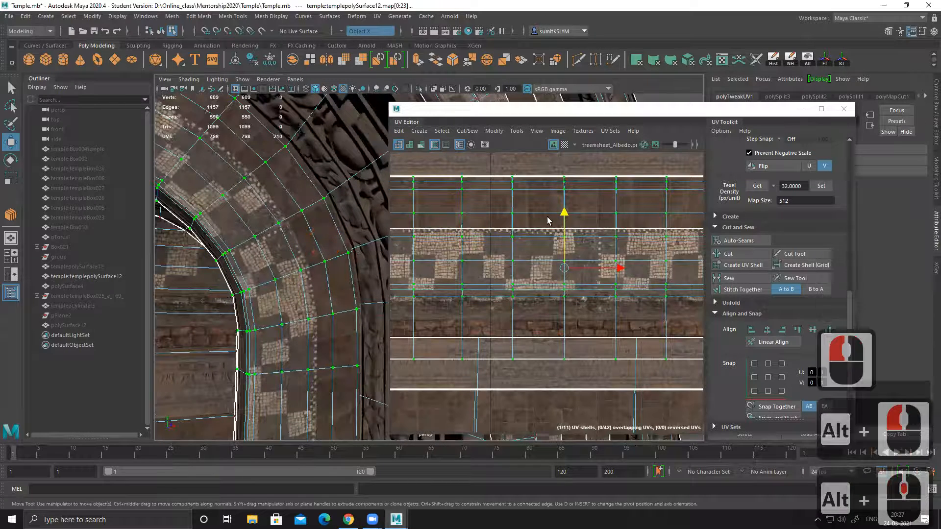
pyautogui.hotkey('ctrl', 'z')
pyautogui.hotkey('ctrl', 'z')
pyautogui.hotkey('ctrl', 'z')
pyautogui.hotkey('ctrl', 'z')
pyautogui.hotkey('ctrl', 'z')
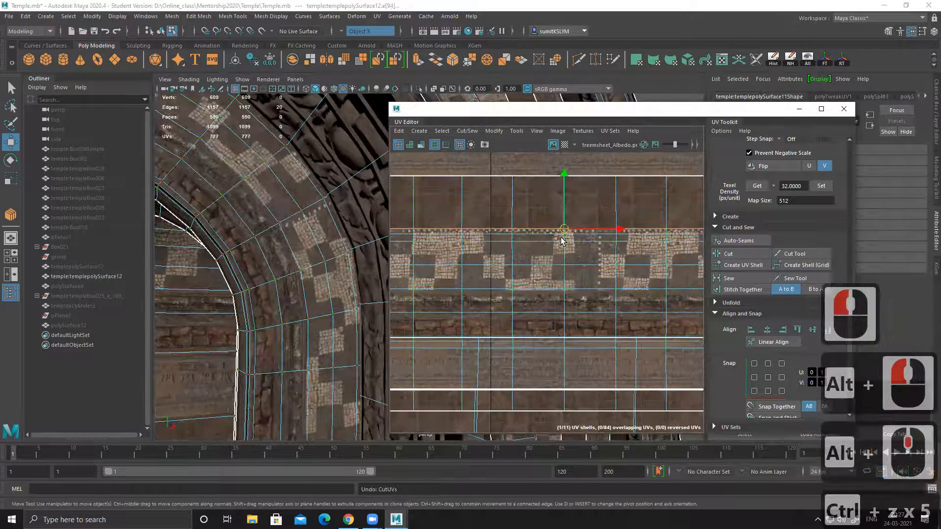
pyautogui.moveTo(564, 171); pyautogui.dragTo(563, 146)
pyautogui.hotkey('ctrl', 'z')
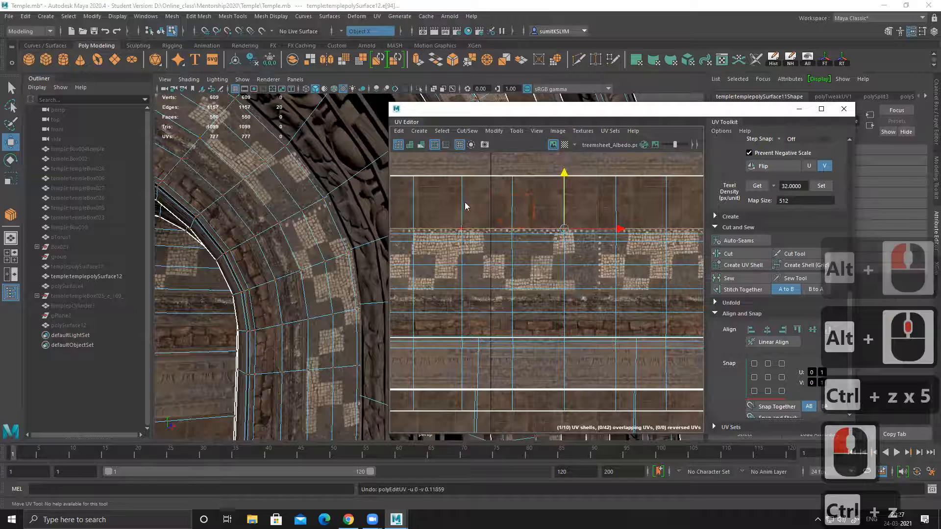
# Step: Select the arch frame's full UV shell and move it up so the checker band shifts toward the arch's inner side
pyautogui.keyDown('ctrl'); pyautogui.moveTo(466, 206); pyautogui.dragTo(599, 248, button='right'); pyautogui.keyUp('ctrl')
pyautogui.keyDown('alt'); pyautogui.moveTo(579, 196); pyautogui.dragTo(574, 232, button='middle'); pyautogui.keyUp('alt')
pyautogui.moveTo(562, 289); pyautogui.dragTo(552, 226)
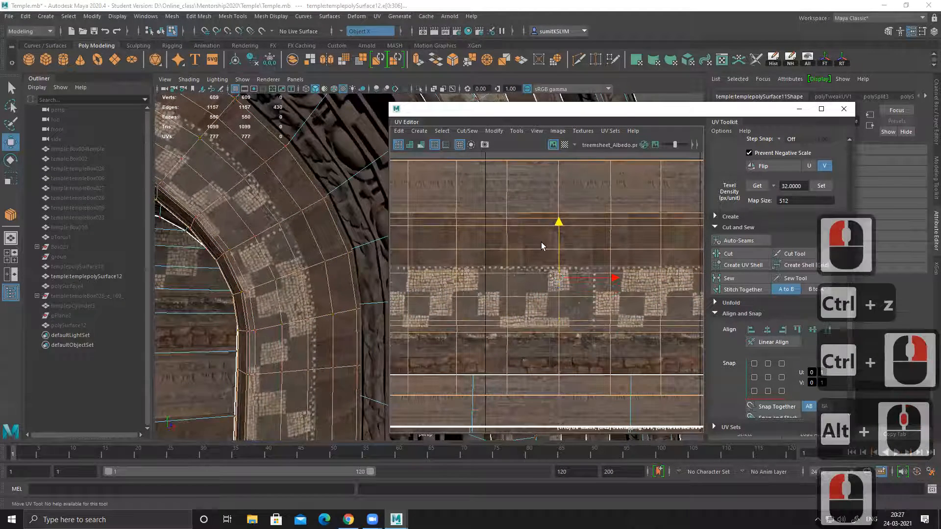
pyautogui.keyDown('alt'); pyautogui.moveTo(541, 241); pyautogui.dragTo(542, 248, button='middle'); pyautogui.keyUp('alt')
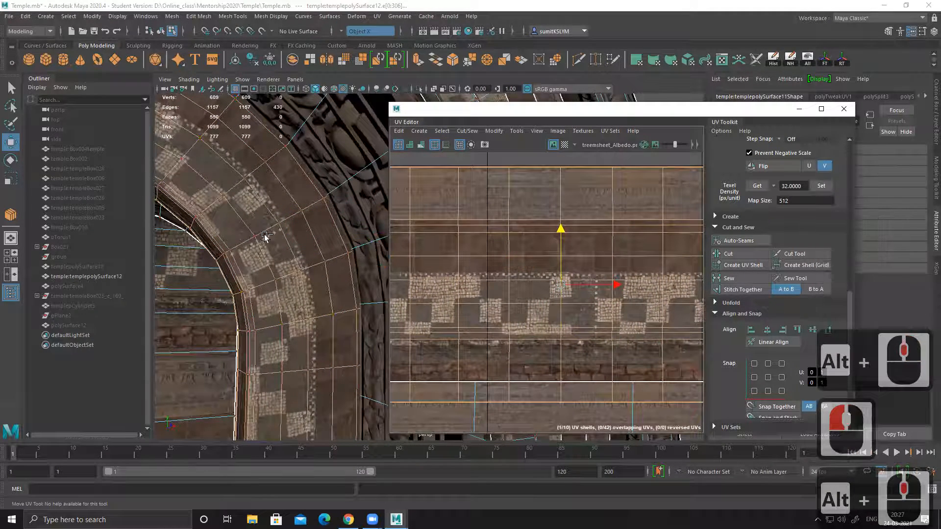
# Step: Move the edge loop at the checker strip's upper edge up to the dotted border and shift the neighbouring loop up slightly
pyautogui.moveTo(534, 272); pyautogui.dragTo(534, 246, button='right')
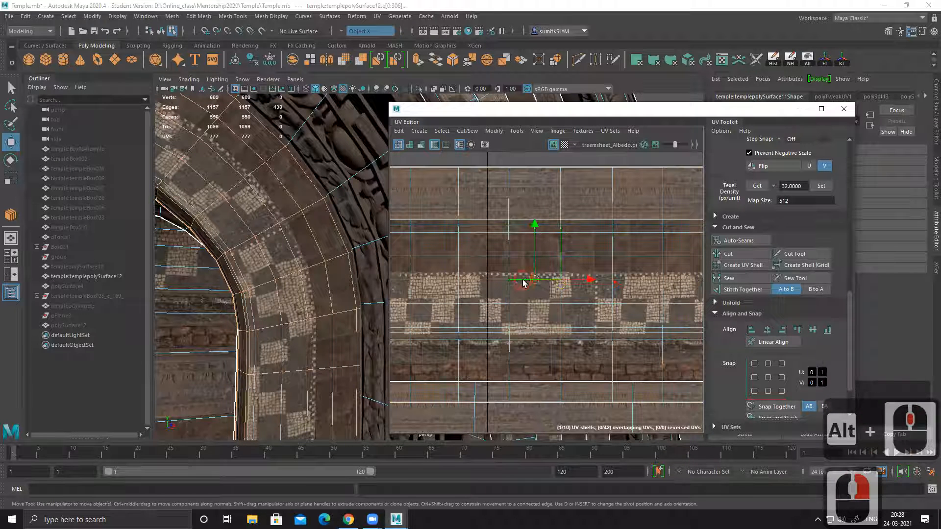
pyautogui.doubleClick(524, 278)
pyautogui.click(560, 228)
pyautogui.moveTo(562, 226); pyautogui.dragTo(561, 220)
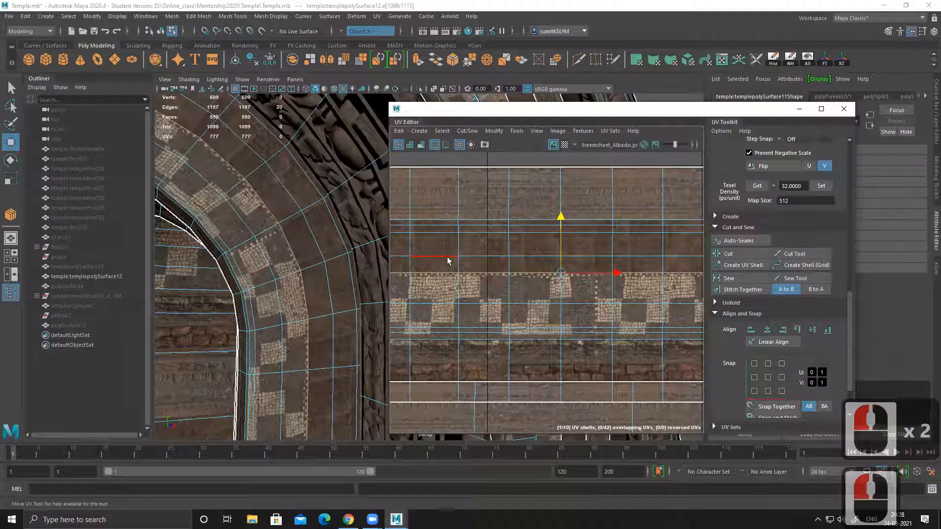
pyautogui.doubleClick(533, 257)
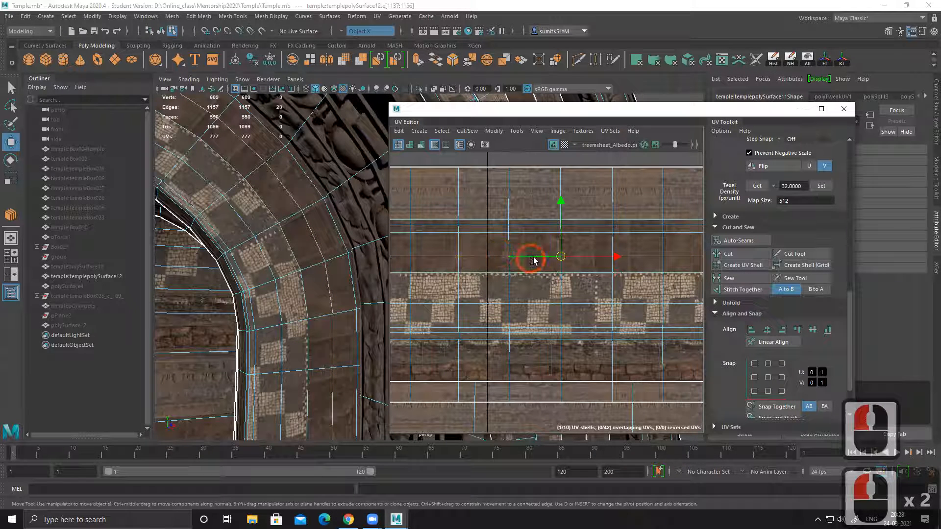
pyautogui.moveTo(562, 201); pyautogui.dragTo(560, 196)
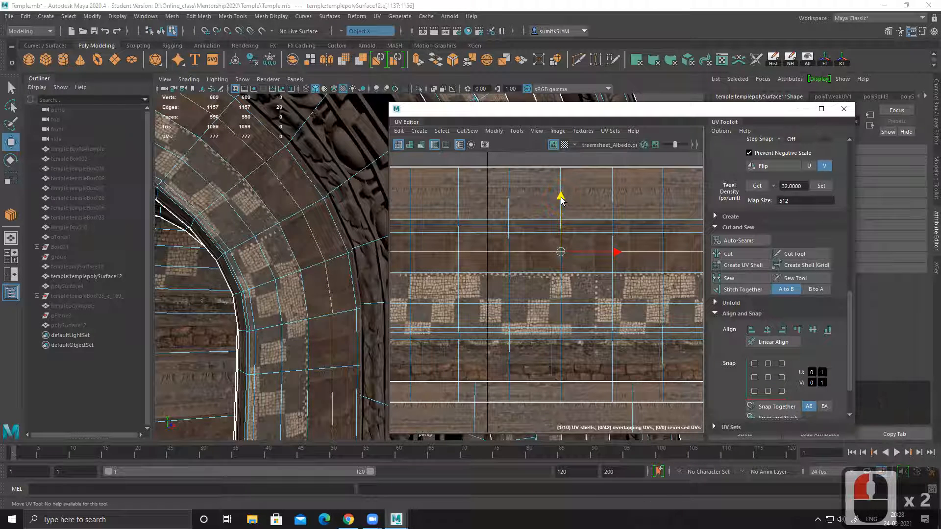
# Step: Select the edge loop along the checker strip's dotted border and cut the arch frame's UVs along it
pyautogui.doubleClick(468, 270)
pyautogui.keyDown('alt'); pyautogui.moveTo(482, 283); pyautogui.dragTo(481, 258, button='middle'); pyautogui.keyUp('alt')
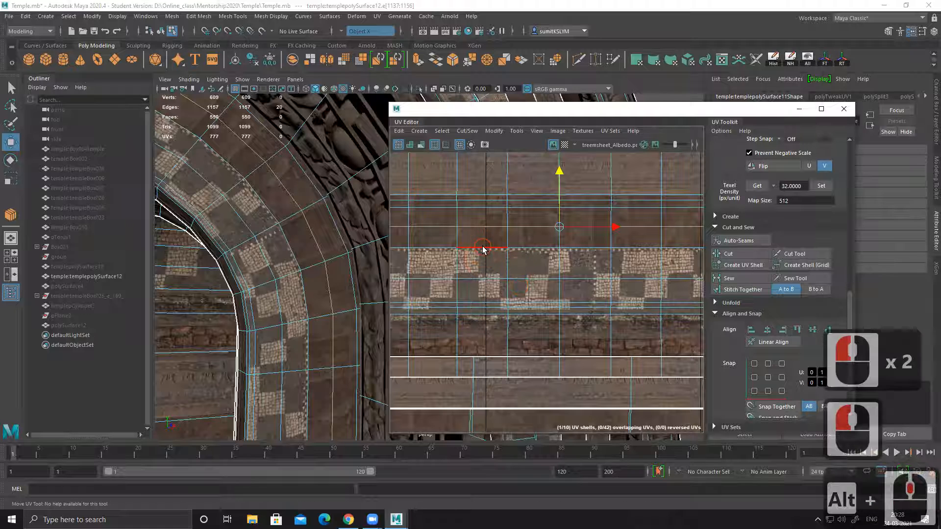
pyautogui.doubleClick(483, 247)
pyautogui.keyDown('shift'); pyautogui.moveTo(587, 219); pyautogui.dragTo(574, 227, button='right'); pyautogui.keyUp('shift')
# Step: Select the separated inner part of the arch frame's UVs and move it up onto the carved and plain brown strips
pyautogui.moveTo(496, 262); pyautogui.dragTo(518, 260, button='right')
pyautogui.moveTo(497, 267); pyautogui.dragTo(525, 289)
pyautogui.keyDown('ctrl'); pyautogui.moveTo(488, 265); pyautogui.dragTo(531, 280, button='right'); pyautogui.keyUp('ctrl')
pyautogui.moveTo(561, 256); pyautogui.dragTo(555, 204)
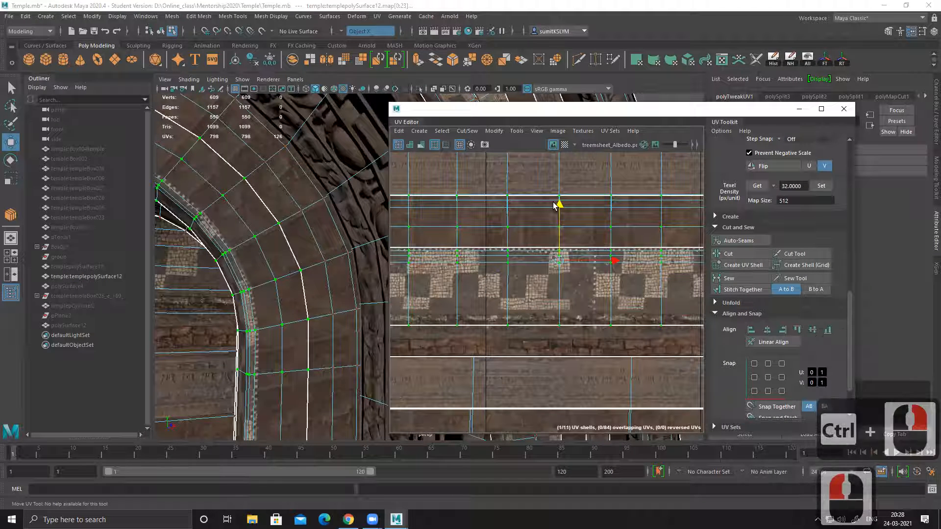
pyautogui.moveTo(613, 261); pyautogui.dragTo(610, 258)
pyautogui.moveTo(560, 207); pyautogui.dragTo(552, 169)
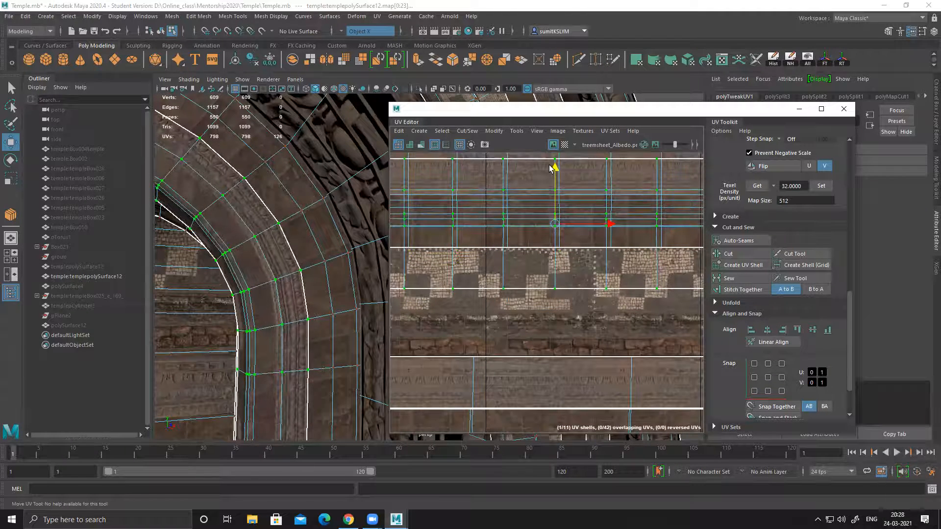
# Step: Examine the arch frame's inner mouldings for leftover checker texture, on the model and in the UV layout
pyautogui.keyDown('alt'); pyautogui.moveTo(347, 287); pyautogui.dragTo(310, 282, button='right'); pyautogui.keyUp('alt')
pyautogui.keyDown('alt'); pyautogui.moveTo(310, 282); pyautogui.dragTo(364, 281); pyautogui.keyUp('alt')
pyautogui.keyDown('alt'); pyautogui.moveTo(498, 246); pyautogui.dragTo(655, 324, button='right'); pyautogui.keyUp('alt')
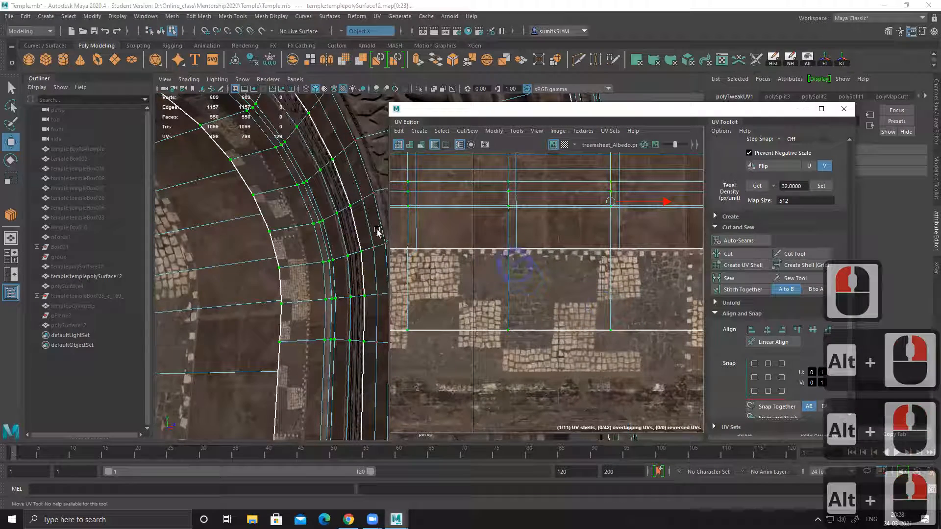
pyautogui.keyDown('alt'); pyautogui.moveTo(532, 251); pyautogui.dragTo(532, 269, button='middle'); pyautogui.keyUp('alt')
pyautogui.keyDown('alt'); pyautogui.moveTo(287, 288); pyautogui.dragTo(267, 284, button='right'); pyautogui.keyUp('alt')
pyautogui.keyDown('alt'); pyautogui.moveTo(267, 284); pyautogui.dragTo(245, 283, button='middle'); pyautogui.keyUp('alt')
pyautogui.keyDown('alt'); pyautogui.moveTo(289, 283); pyautogui.dragTo(309, 284); pyautogui.keyUp('alt')
pyautogui.keyDown('alt'); pyautogui.moveTo(309, 283); pyautogui.dragTo(300, 277, button='right'); pyautogui.keyUp('alt')
# Step: Select the ring of edges crossing the face strip with leftover checkers and connect them with a new edge loop
pyautogui.moveTo(245, 204); pyautogui.dragTo(290, 191, button='right')
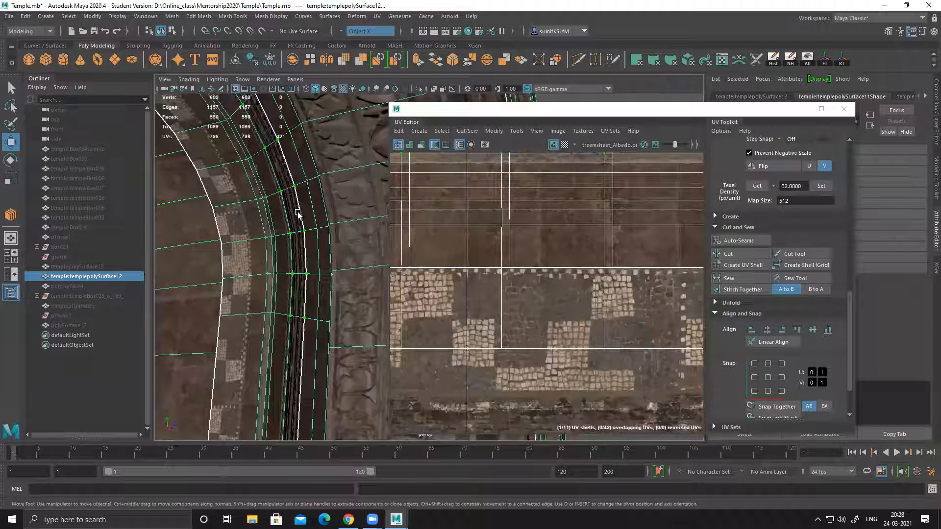
pyautogui.moveTo(239, 189); pyautogui.dragTo(239, 157, button='right')
pyautogui.click(238, 195)
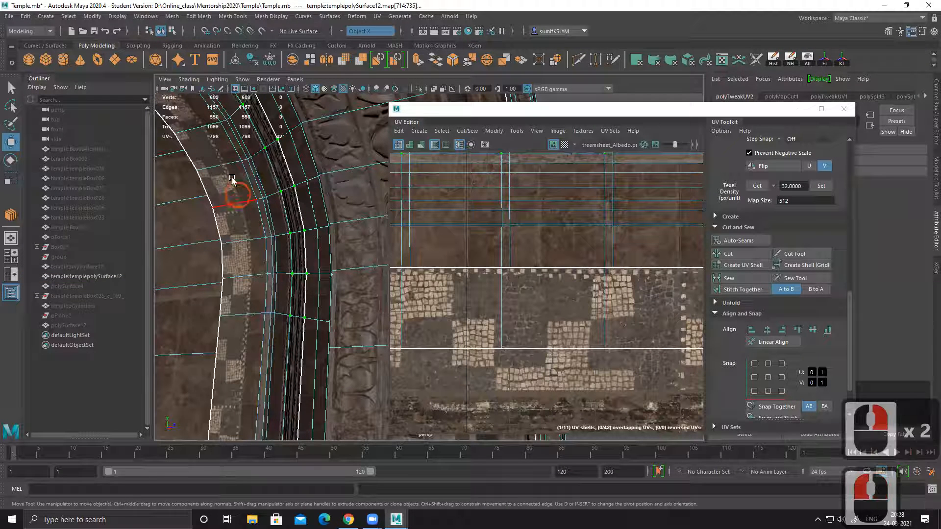
pyautogui.keyDown('shift'); pyautogui.doubleClick(222, 166); pyautogui.keyUp('shift')
pyautogui.keyDown('shift'); pyautogui.rightClick(298, 181); pyautogui.keyUp('shift')
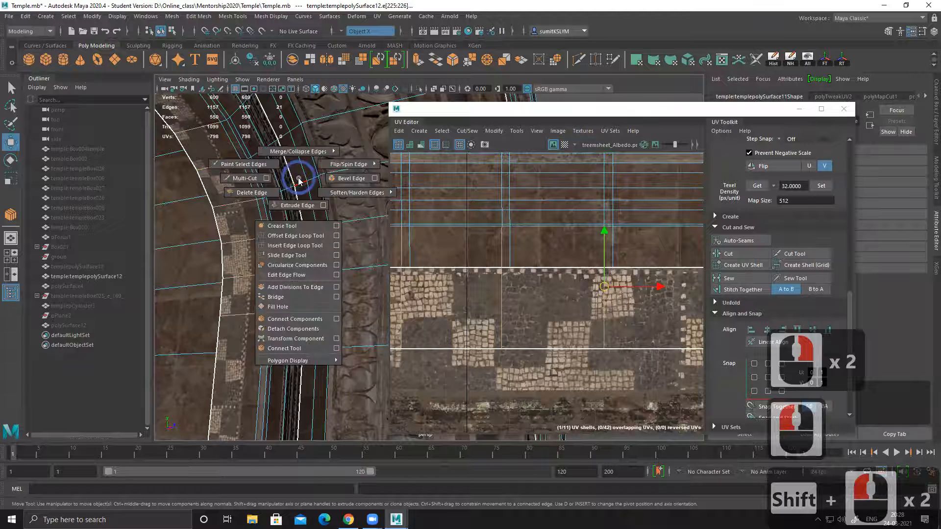
pyautogui.keyDown('shift'); pyautogui.click(306, 318); pyautogui.keyUp('shift')
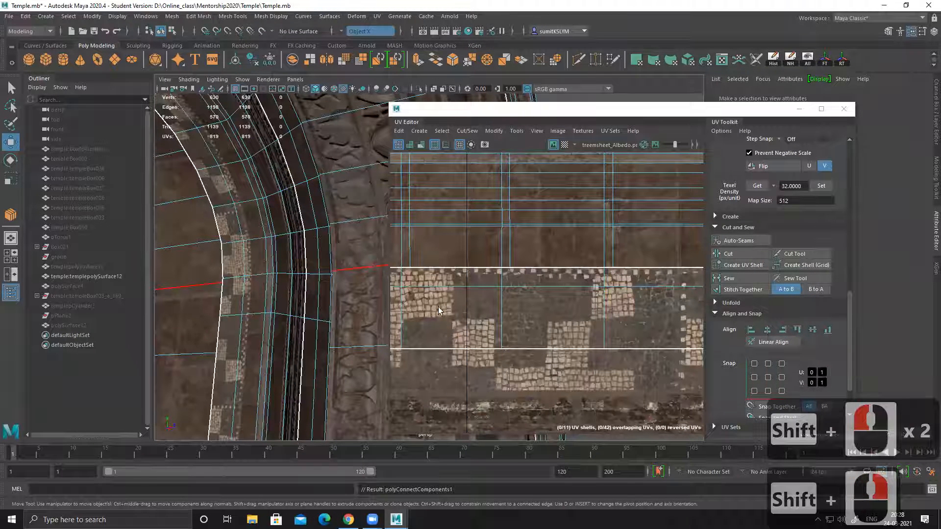
# Step: Cut the UVs along the new edge loop and move the separated checker part up onto the plain brown strip
pyautogui.doubleClick(245, 266)
pyautogui.keyDown('shift'); pyautogui.rightClick(572, 226); pyautogui.keyUp('shift')
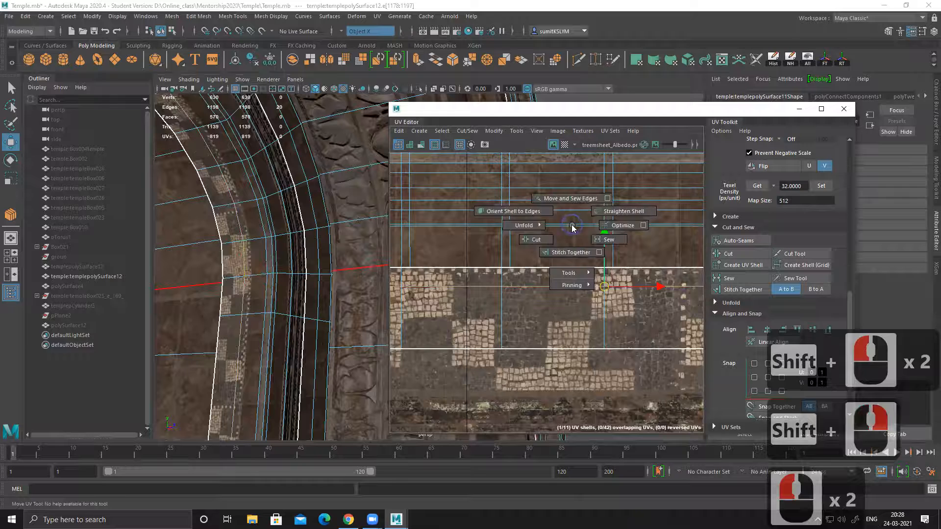
pyautogui.keyDown('shift'); pyautogui.moveTo(476, 278); pyautogui.dragTo(505, 300, button='right'); pyautogui.keyUp('shift')
pyautogui.keyDown('alt'); pyautogui.moveTo(504, 300); pyautogui.dragTo(474, 296, button='middle'); pyautogui.keyUp('alt')
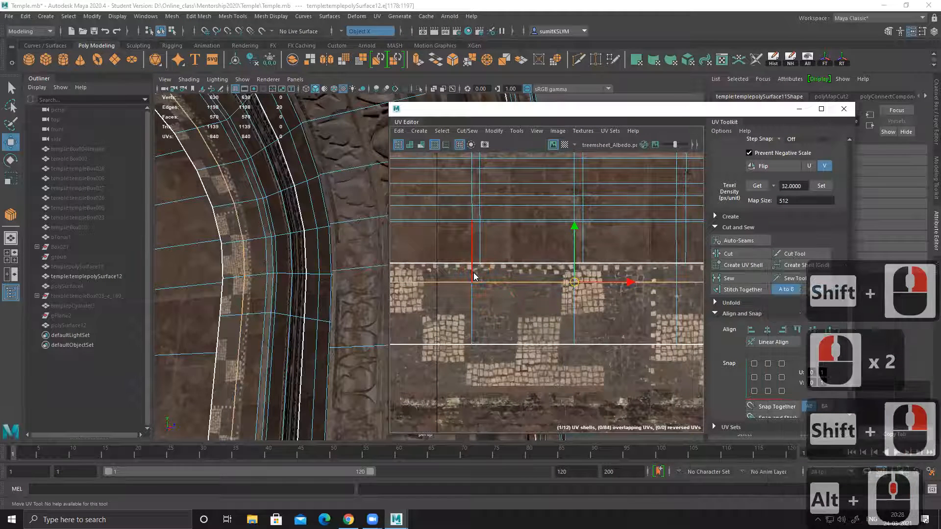
pyautogui.click(535, 332)
pyautogui.keyDown('ctrl'); pyautogui.moveTo(472, 293); pyautogui.dragTo(551, 311, button='right'); pyautogui.keyUp('ctrl')
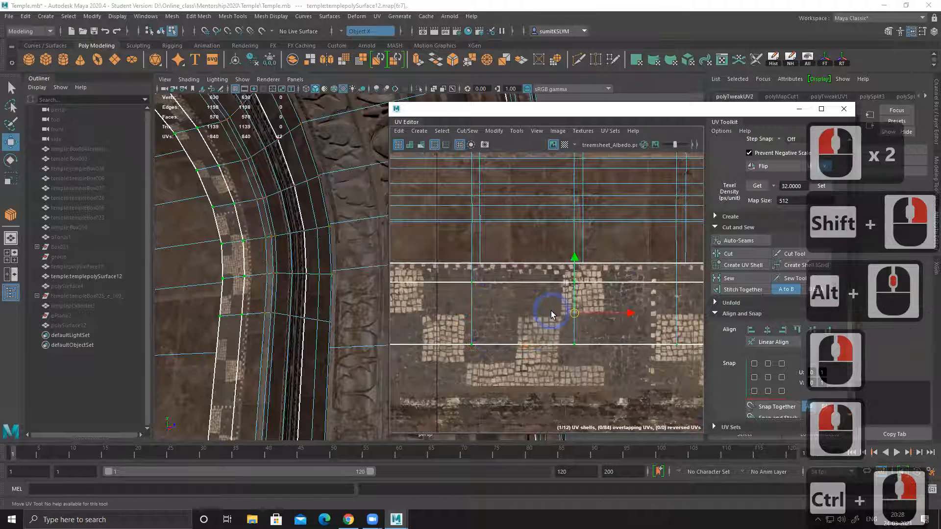
pyautogui.moveTo(574, 257); pyautogui.dragTo(568, 177)
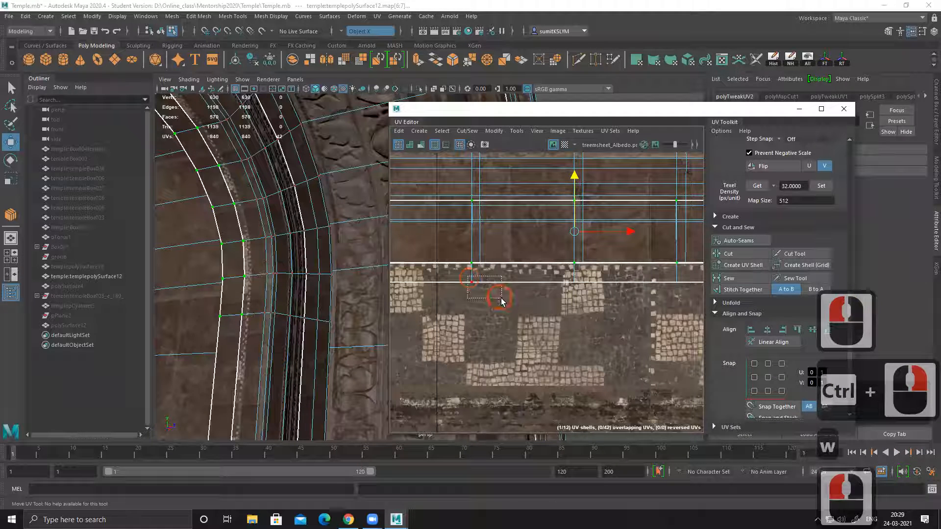
# Step: Select the remaining inner moulding UV shell and move it up slightly, clear of the dotted checker border
pyautogui.moveTo(502, 301); pyautogui.dragTo(503, 289)
pyautogui.keyDown('ctrl'); pyautogui.moveTo(501, 296); pyautogui.dragTo(549, 293, button='right'); pyautogui.keyUp('ctrl')
pyautogui.keyDown('alt'); pyautogui.moveTo(265, 255); pyautogui.dragTo(275, 271, button='middle'); pyautogui.keyUp('alt')
pyautogui.keyDown('alt'); pyautogui.moveTo(275, 271); pyautogui.dragTo(309, 301, button='right'); pyautogui.keyUp('alt')
pyautogui.keyDown('alt'); pyautogui.moveTo(195, 266); pyautogui.dragTo(235, 253, button='middle'); pyautogui.keyUp('alt')
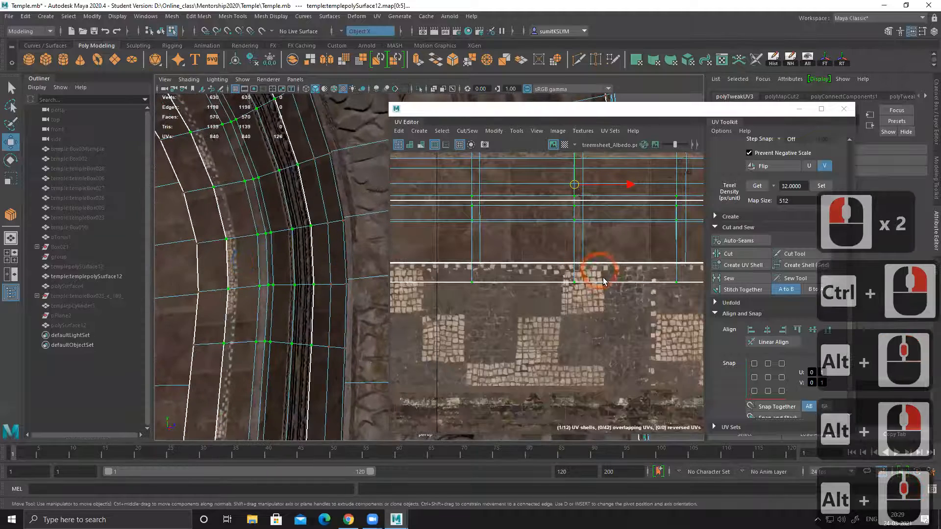
pyautogui.keyDown('alt'); pyautogui.moveTo(572, 235); pyautogui.dragTo(608, 288, button='middle'); pyautogui.keyUp('alt')
pyautogui.keyDown('alt'); pyautogui.moveTo(608, 288); pyautogui.dragTo(393, 231, button='right'); pyautogui.keyUp('alt')
pyautogui.keyDown('alt'); pyautogui.moveTo(565, 267); pyautogui.dragTo(530, 242, button='middle'); pyautogui.keyUp('alt')
pyautogui.moveTo(547, 188); pyautogui.dragTo(547, 180)
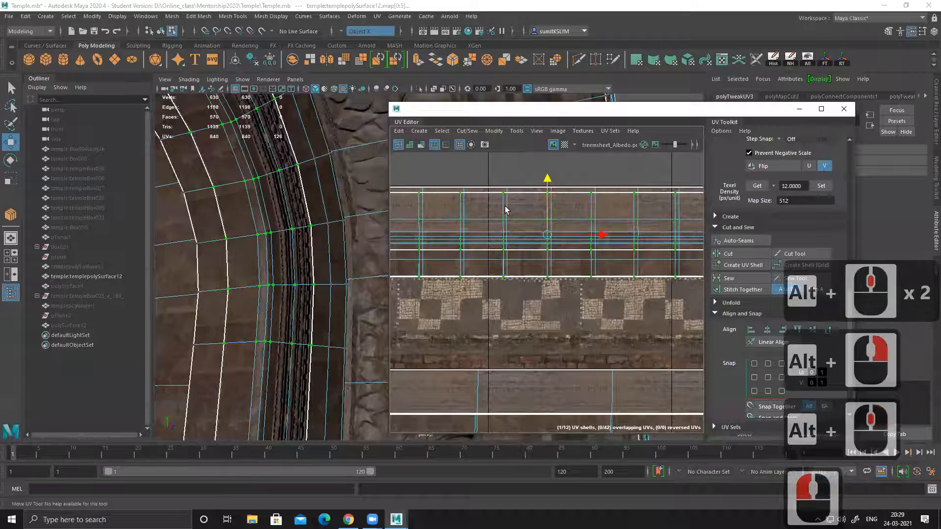
# Step: Clear the selection and inspect the textured arch frame from close up and from a distance for stretching or misplaced trim
pyautogui.moveTo(198, 210); pyautogui.dragTo(279, 158, button='right')
pyautogui.keyDown('alt'); pyautogui.moveTo(270, 216); pyautogui.dragTo(151, 231); pyautogui.keyUp('alt')
pyautogui.keyDown('alt'); pyautogui.moveTo(217, 264); pyautogui.dragTo(233, 155, button='right'); pyautogui.keyUp('alt')
pyautogui.click(256, 147)
pyautogui.keyDown('alt'); pyautogui.moveTo(300, 194); pyautogui.dragTo(208, 181); pyautogui.keyUp('alt')
pyautogui.keyDown('alt'); pyautogui.moveTo(208, 181); pyautogui.dragTo(284, 257, button='middle'); pyautogui.keyUp('alt')
pyautogui.keyDown('alt'); pyautogui.moveTo(289, 250); pyautogui.dragTo(335, 222, button='right'); pyautogui.keyUp('alt')
pyautogui.keyDown('alt'); pyautogui.moveTo(357, 231); pyautogui.dragTo(326, 233, button='middle'); pyautogui.keyUp('alt')
pyautogui.keyDown('alt'); pyautogui.moveTo(325, 232); pyautogui.dragTo(319, 224); pyautogui.keyUp('alt')
pyautogui.keyDown('alt'); pyautogui.moveTo(319, 223); pyautogui.dragTo(297, 288, button='middle'); pyautogui.keyUp('alt')
pyautogui.keyDown('alt'); pyautogui.moveTo(297, 288); pyautogui.dragTo(294, 236); pyautogui.keyUp('alt')
pyautogui.keyDown('alt'); pyautogui.moveTo(302, 233); pyautogui.dragTo(347, 276, button='middle'); pyautogui.keyUp('alt')
pyautogui.keyDown('alt'); pyautogui.moveTo(348, 276); pyautogui.dragTo(289, 211, button='right'); pyautogui.keyUp('alt')
pyautogui.moveTo(277, 208)
pyautogui.keyDown('alt'); pyautogui.mouseDown()
pyautogui.moveTo(257, 216)
pyautogui.moveTo(268, 223)
pyautogui.mouseUp(); pyautogui.keyUp('alt')
pyautogui.keyDown('alt'); pyautogui.moveTo(271, 225); pyautogui.dragTo(318, 234, button='middle'); pyautogui.keyUp('alt')
pyautogui.keyDown('alt'); pyautogui.moveTo(318, 234); pyautogui.dragTo(273, 223); pyautogui.keyUp('alt')
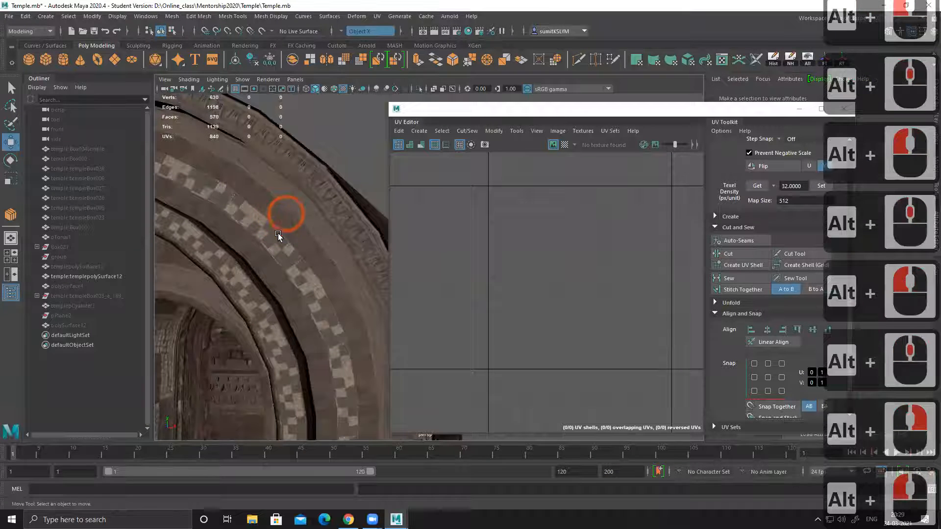
pyautogui.keyDown('alt'); pyautogui.moveTo(301, 254); pyautogui.dragTo(307, 240, button='middle'); pyautogui.keyUp('alt')
pyautogui.keyDown('alt'); pyautogui.moveTo(307, 230); pyautogui.dragTo(386, 327, button='right'); pyautogui.keyUp('alt')
pyautogui.keyDown('alt'); pyautogui.moveTo(304, 318); pyautogui.dragTo(312, 211, button='middle'); pyautogui.keyUp('alt')
pyautogui.keyDown('alt'); pyautogui.moveTo(286, 214); pyautogui.dragTo(278, 228); pyautogui.keyUp('alt')
pyautogui.keyDown('alt'); pyautogui.moveTo(278, 227); pyautogui.dragTo(284, 215, button='middle'); pyautogui.keyUp('alt')
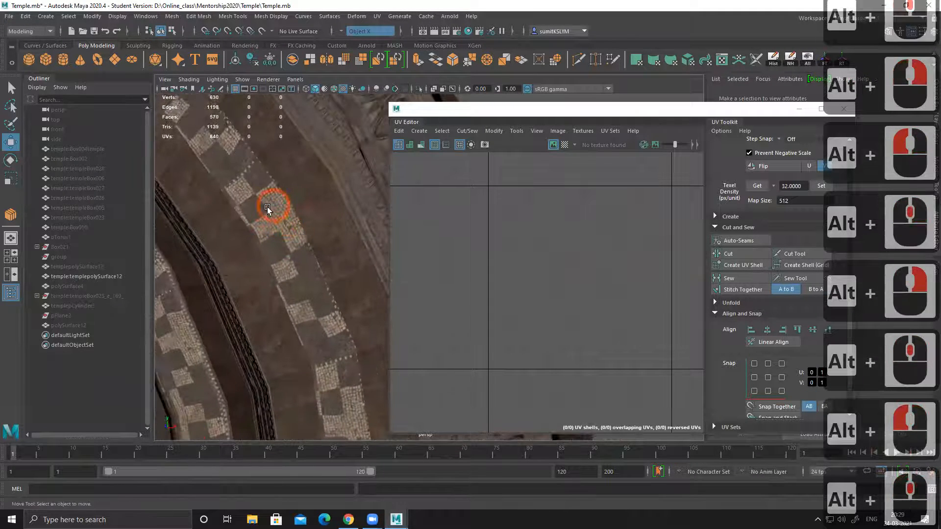
pyautogui.keyDown('alt'); pyautogui.moveTo(273, 218); pyautogui.dragTo(261, 254); pyautogui.keyUp('alt')
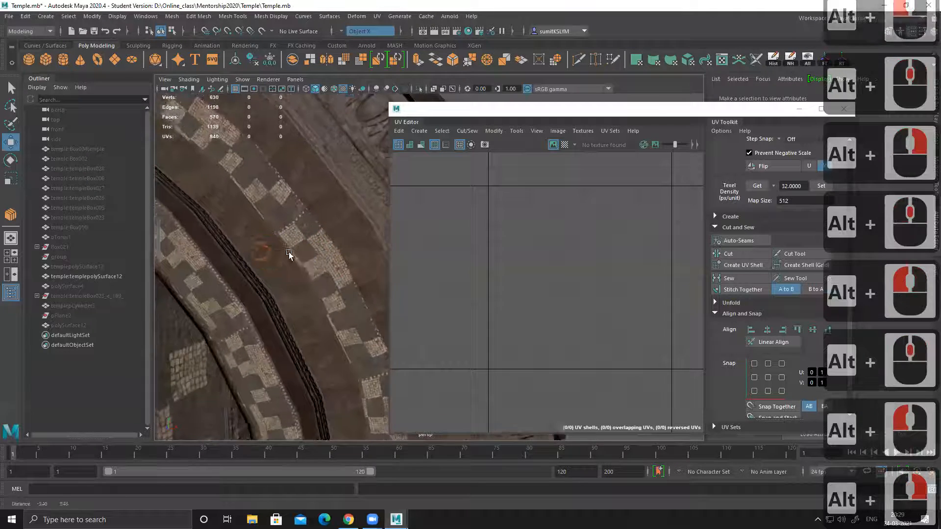
pyautogui.keyDown('alt'); pyautogui.moveTo(304, 255); pyautogui.dragTo(274, 249, button='right'); pyautogui.keyUp('alt')
pyautogui.keyDown('alt'); pyautogui.moveTo(274, 250); pyautogui.dragTo(277, 248, button='middle'); pyautogui.keyUp('alt')
pyautogui.keyDown('alt'); pyautogui.moveTo(277, 247); pyautogui.dragTo(250, 201, button='right'); pyautogui.keyUp('alt')
pyautogui.keyDown('alt'); pyautogui.moveTo(250, 201); pyautogui.dragTo(331, 242); pyautogui.keyUp('alt')
pyautogui.keyDown('alt'); pyautogui.moveTo(248, 231); pyautogui.dragTo(347, 262, button='middle'); pyautogui.keyUp('alt')
pyautogui.keyDown('alt'); pyautogui.moveTo(197, 208); pyautogui.dragTo(243, 208); pyautogui.keyUp('alt')
pyautogui.keyDown('alt'); pyautogui.moveTo(243, 209); pyautogui.dragTo(279, 218, button='middle'); pyautogui.keyUp('alt')
pyautogui.keyDown('alt'); pyautogui.moveTo(280, 218); pyautogui.dragTo(223, 211, button='right'); pyautogui.keyUp('alt')
pyautogui.keyDown('alt'); pyautogui.moveTo(233, 211); pyautogui.dragTo(282, 216); pyautogui.keyUp('alt')
pyautogui.keyDown('alt'); pyautogui.moveTo(316, 226); pyautogui.dragTo(231, 189, button='right'); pyautogui.keyUp('alt')
pyautogui.keyDown('alt'); pyautogui.moveTo(230, 189); pyautogui.dragTo(200, 164, button='middle'); pyautogui.keyUp('alt')
pyautogui.keyDown('alt'); pyautogui.moveTo(200, 164); pyautogui.dragTo(252, 161, button='right'); pyautogui.keyUp('alt')
pyautogui.keyDown('alt'); pyautogui.moveTo(252, 161); pyautogui.dragTo(238, 230, button='middle'); pyautogui.keyUp('alt')
pyautogui.keyDown('alt'); pyautogui.moveTo(238, 230); pyautogui.dragTo(280, 243); pyautogui.keyUp('alt')
pyautogui.keyDown('alt'); pyautogui.moveTo(281, 243); pyautogui.dragTo(291, 258, button='middle'); pyautogui.keyUp('alt')
pyautogui.keyDown('alt'); pyautogui.moveTo(291, 257); pyautogui.dragTo(235, 235, button='right'); pyautogui.keyUp('alt')
pyautogui.keyDown('alt'); pyautogui.moveTo(235, 235); pyautogui.dragTo(250, 235, button='middle'); pyautogui.keyUp('alt')
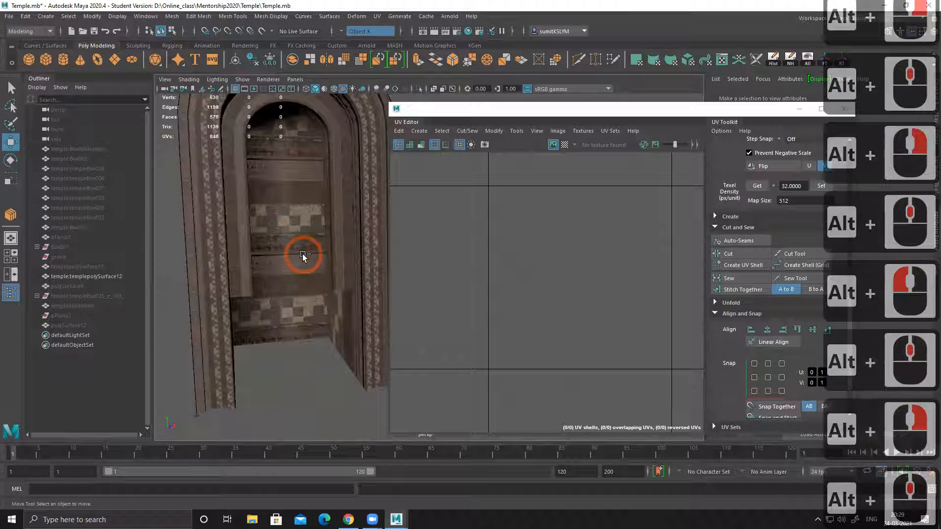
# Step: Save the temple scene and move the UV Editor window aside to uncover more of the model
pyautogui.hotkey('ctrl', 's')
pyautogui.click(442, 271)
pyautogui.click(476, 209)
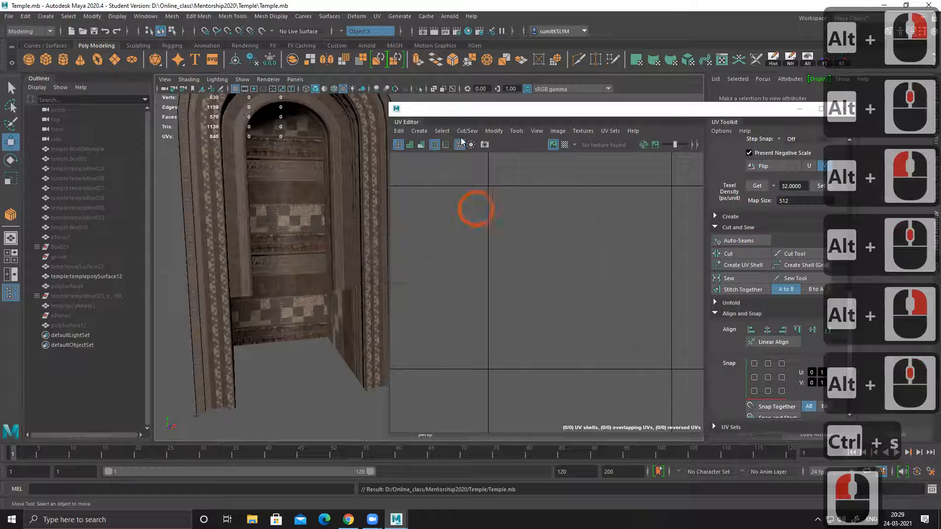
pyautogui.moveTo(461, 109); pyautogui.dragTo(585, 117)
# Step: Check the finished vault from the front and side, and show all hidden objects of the temple scene
pyautogui.keyDown('alt'); pyautogui.moveTo(326, 249); pyautogui.dragTo(336, 269, button='middle'); pyautogui.keyUp('alt')
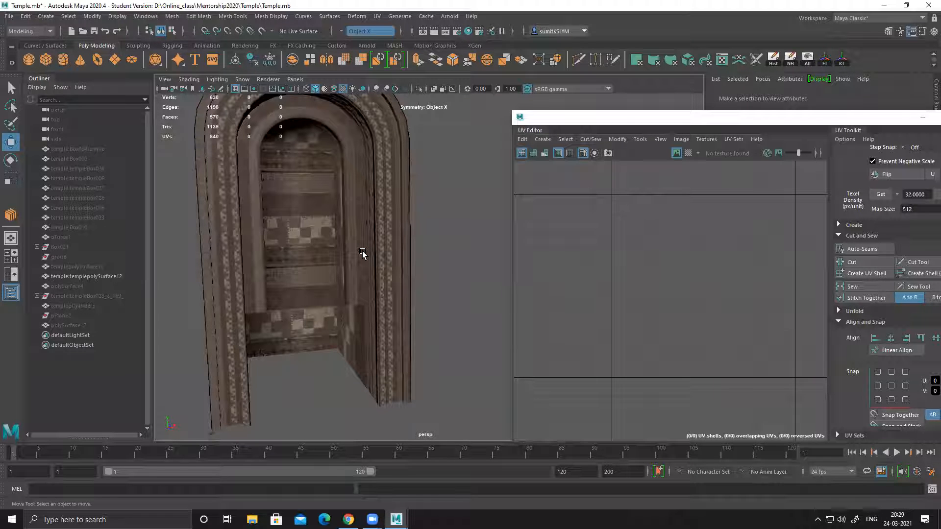
pyautogui.moveTo(363, 253)
pyautogui.keyDown('alt'); pyautogui.mouseDown()
pyautogui.moveTo(392, 259)
pyautogui.moveTo(299, 256)
pyautogui.moveTo(411, 254)
pyautogui.moveTo(334, 260)
pyautogui.moveTo(352, 262)
pyautogui.mouseUp(); pyautogui.keyUp('alt')
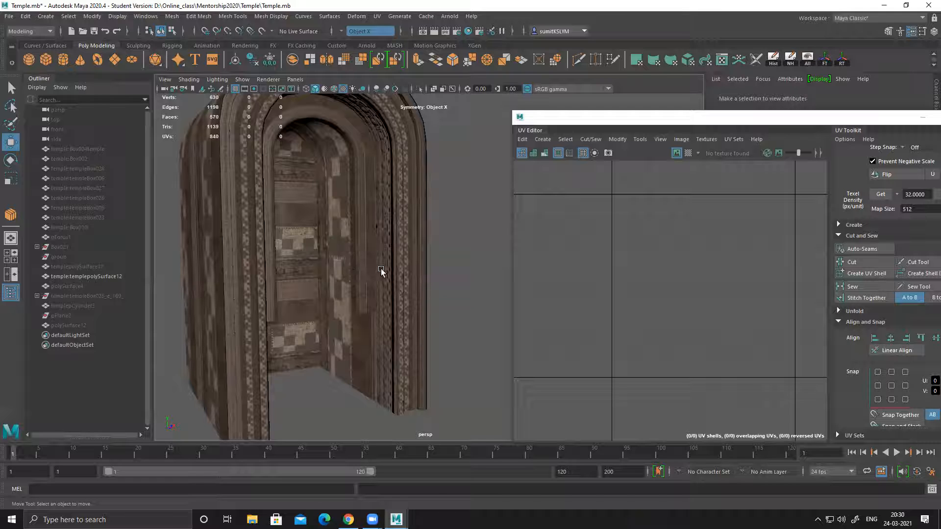
pyautogui.keyDown('alt'); pyautogui.moveTo(364, 269); pyautogui.dragTo(343, 272); pyautogui.keyUp('alt')
pyautogui.moveTo(426, 231)
pyautogui.keyDown('alt'); pyautogui.mouseDown()
pyautogui.moveTo(380, 225)
pyautogui.moveTo(405, 241)
pyautogui.moveTo(414, 268)
pyautogui.moveTo(420, 236)
pyautogui.mouseUp(); pyautogui.keyUp('alt')
pyautogui.keyDown('alt'); pyautogui.scroll(3, 407, 227); pyautogui.keyUp('alt')
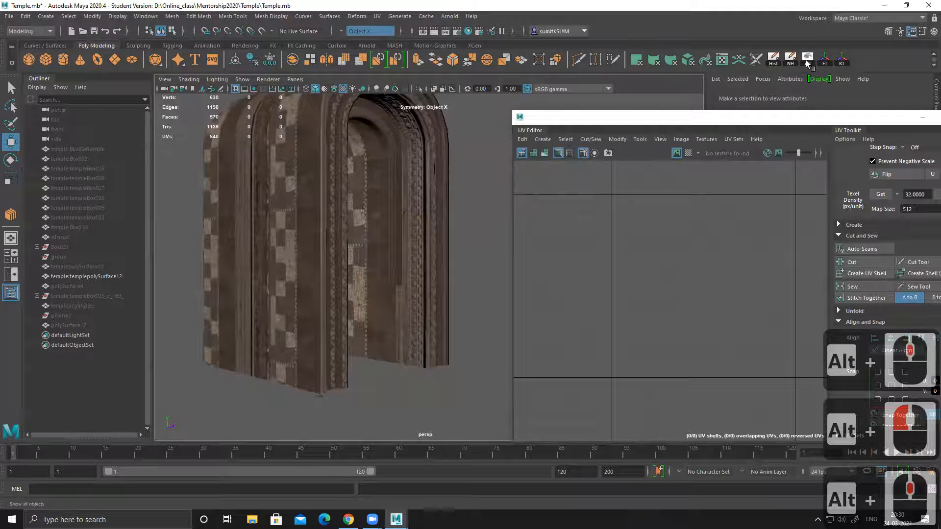
pyautogui.hotkey('ctrl', 'shift', 'h')
# Step: Select the Box021 column and carved block piece beside the bridge and hide all unselected objects
pyautogui.click(405, 242)
pyautogui.click(311, 248)
pyautogui.click(347, 249)
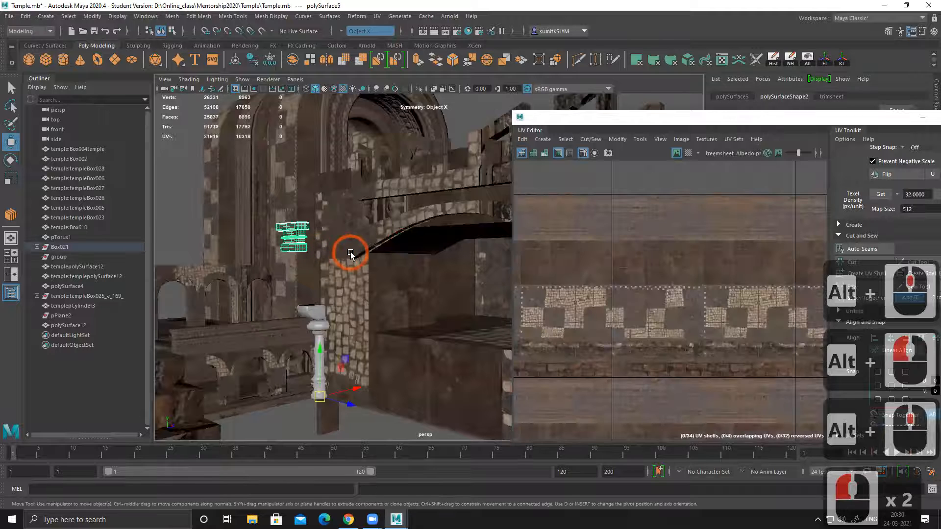
pyautogui.hotkey('alt', 'h')
pyautogui.click(356, 259)
pyautogui.keyDown('alt'); pyautogui.moveTo(294, 246); pyautogui.dragTo(357, 298, button='right'); pyautogui.keyUp('alt')
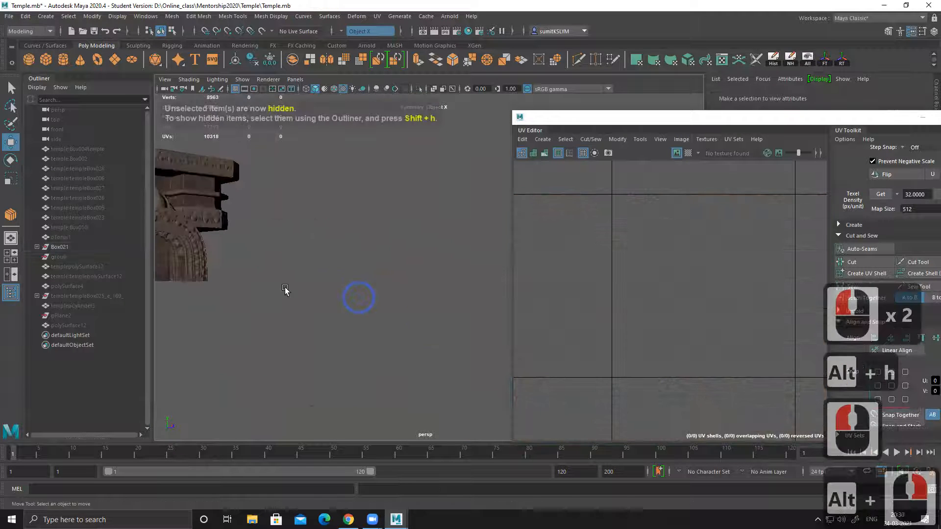
# Step: Examine the isolated column and carved block piece from the front and sides
pyautogui.keyDown('alt'); pyautogui.moveTo(161, 202); pyautogui.dragTo(266, 212, button='middle'); pyautogui.keyUp('alt')
pyautogui.moveTo(345, 255)
pyautogui.keyDown('alt'); pyautogui.mouseDown()
pyautogui.moveTo(315, 256)
pyautogui.moveTo(339, 261)
pyautogui.mouseUp(); pyautogui.keyUp('alt')
pyautogui.keyDown('alt'); pyautogui.moveTo(339, 261); pyautogui.dragTo(391, 255, button='middle'); pyautogui.keyUp('alt')
pyautogui.keyDown('alt'); pyautogui.moveTo(353, 265); pyautogui.dragTo(405, 280, button='right'); pyautogui.keyUp('alt')
pyautogui.keyDown('alt'); pyautogui.moveTo(310, 265); pyautogui.dragTo(378, 249, button='middle'); pyautogui.keyUp('alt')
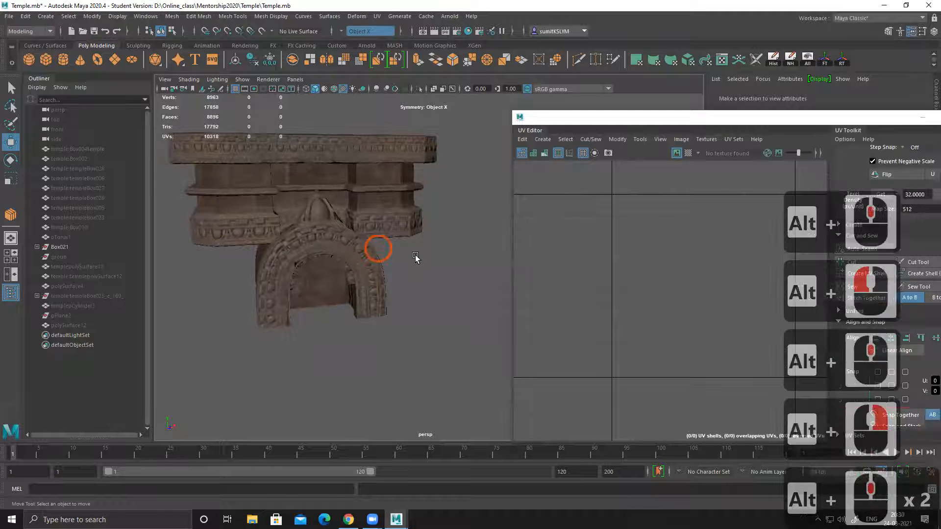
pyautogui.keyDown('alt'); pyautogui.moveTo(416, 259); pyautogui.dragTo(367, 254, button='right'); pyautogui.keyUp('alt')
pyautogui.keyDown('alt'); pyautogui.moveTo(358, 253); pyautogui.dragTo(369, 252); pyautogui.keyUp('alt')
# Step: Switch to Quixel Mixer and open the trimsheet_02 mix from the treemsheet project
pyautogui.click(884, 5)
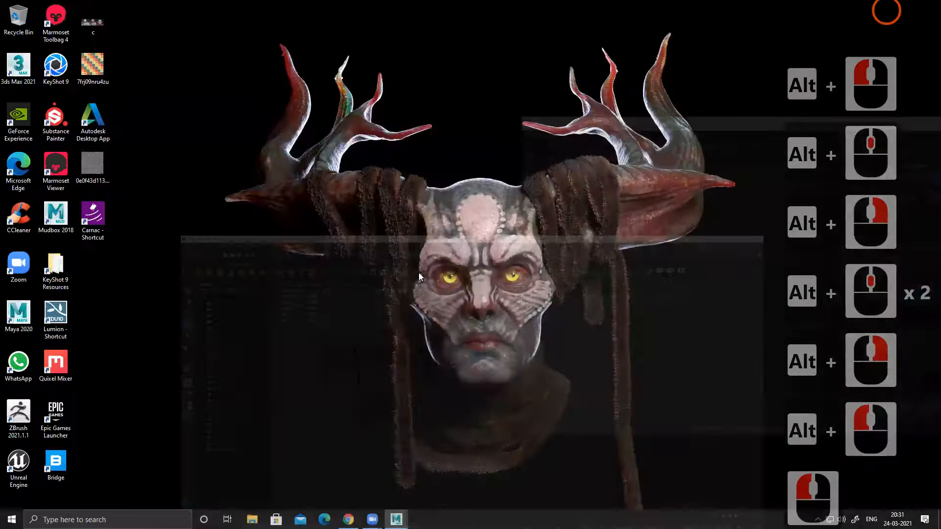
pyautogui.click(63, 365)
pyautogui.doubleClick(63, 365)
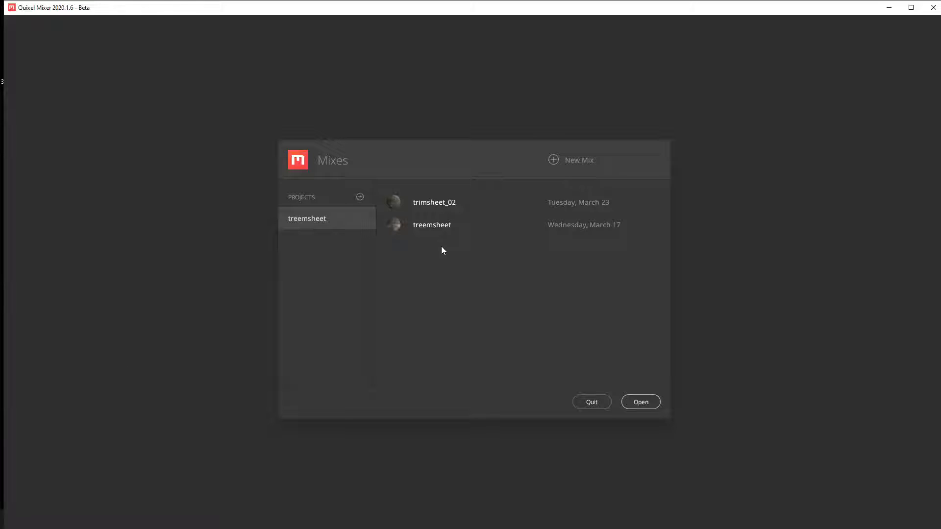
pyautogui.click(434, 206)
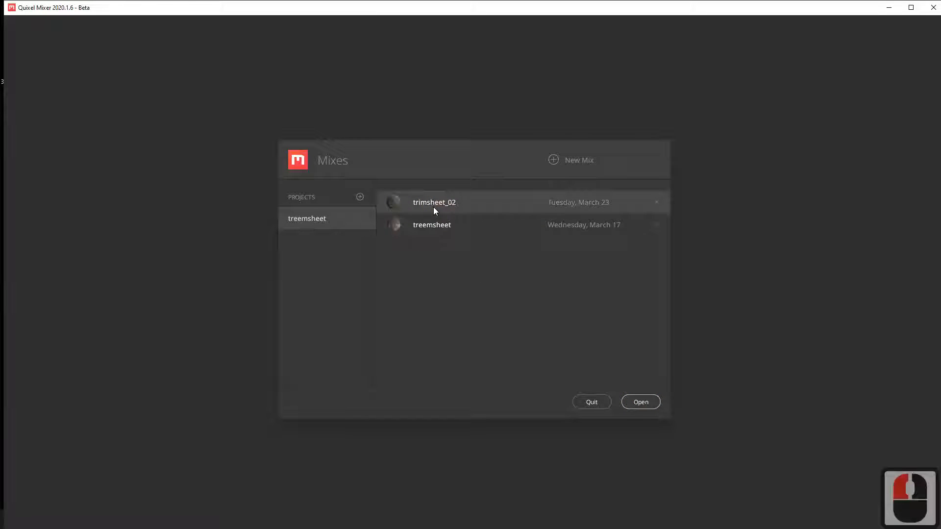
pyautogui.click(641, 402)
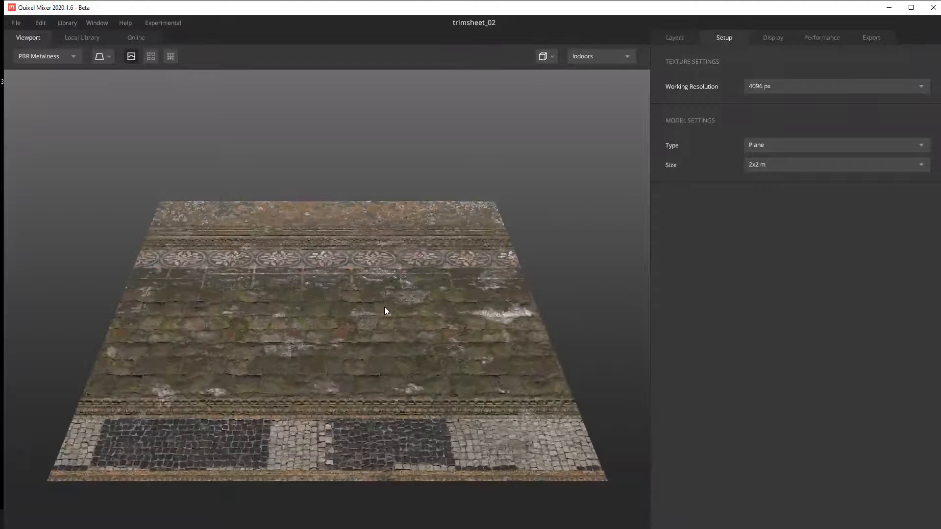
# Step: Inspect the trim sheet plane from above and its mossy stone wall section at a low angle for surface relief
pyautogui.keyDown('alt'); pyautogui.moveTo(337, 300); pyautogui.dragTo(328, 354); pyautogui.keyUp('alt')
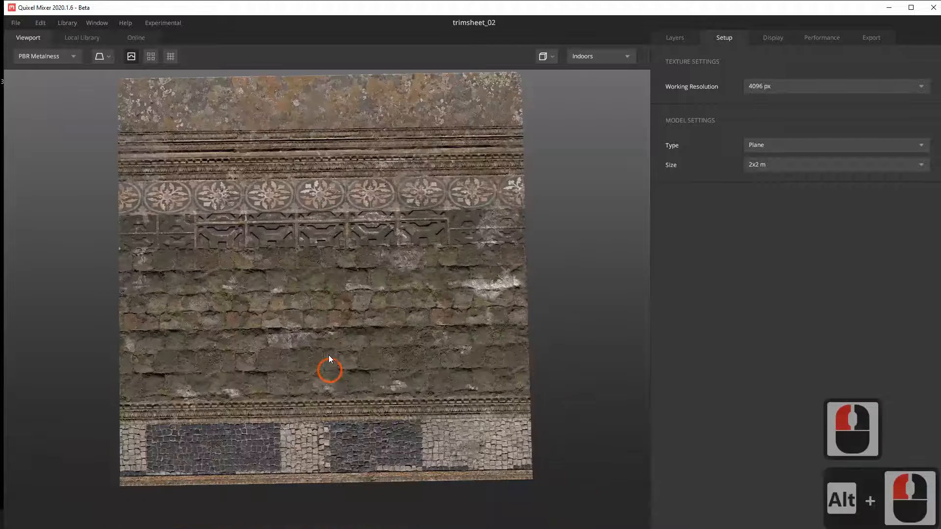
pyautogui.keyDown('alt'); pyautogui.moveTo(328, 387); pyautogui.dragTo(328, 370, button='middle'); pyautogui.keyUp('alt')
pyautogui.keyDown('alt'); pyautogui.moveTo(328, 370); pyautogui.dragTo(324, 351); pyautogui.keyUp('alt')
pyautogui.keyDown('alt'); pyautogui.moveTo(321, 308); pyautogui.dragTo(325, 328, button='middle'); pyautogui.keyUp('alt')
pyautogui.keyDown('alt'); pyautogui.moveTo(256, 289); pyautogui.dragTo(649, 431, button='right'); pyautogui.keyUp('alt')
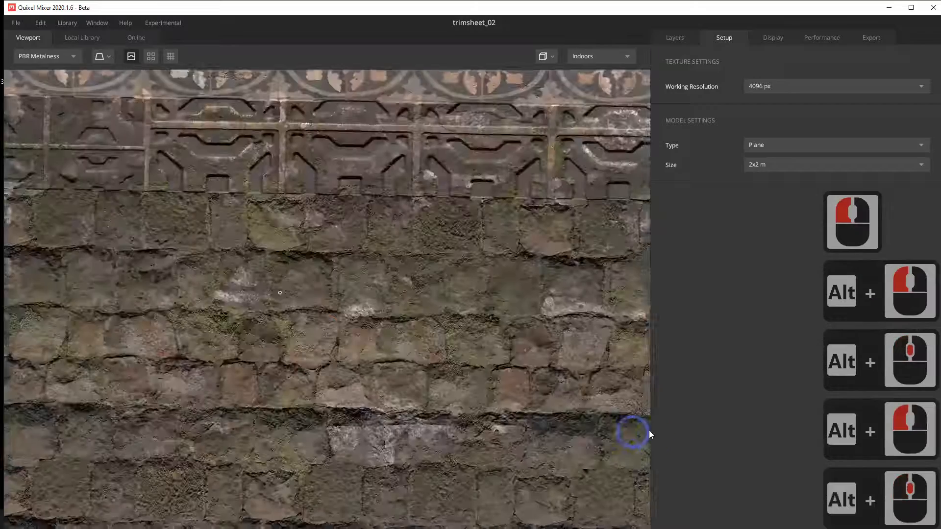
pyautogui.keyDown('alt'); pyautogui.moveTo(260, 314); pyautogui.dragTo(372, 305, button='middle'); pyautogui.keyUp('alt')
pyautogui.keyDown('alt'); pyautogui.moveTo(274, 317); pyautogui.dragTo(322, 351, button='right'); pyautogui.keyUp('alt')
pyautogui.keyDown('alt'); pyautogui.moveTo(324, 344); pyautogui.dragTo(66, 137); pyautogui.keyUp('alt')
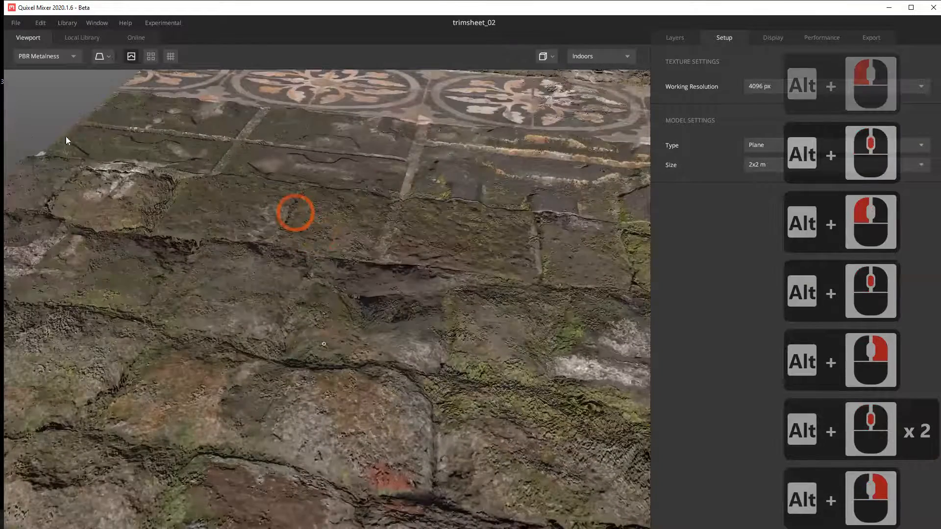
pyautogui.keyDown('alt'); pyautogui.moveTo(315, 273); pyautogui.dragTo(356, 325); pyautogui.keyUp('alt')
pyautogui.keyDown('alt'); pyautogui.moveTo(164, 255); pyautogui.dragTo(104, 237, button='right'); pyautogui.keyUp('alt')
pyautogui.keyDown('alt'); pyautogui.moveTo(183, 298); pyautogui.dragTo(350, 349, button='right'); pyautogui.keyUp('alt')
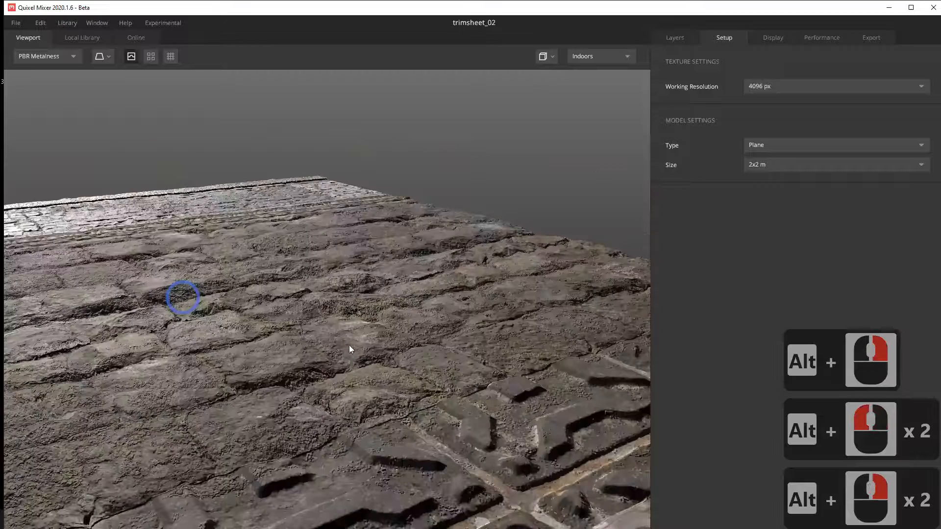
pyautogui.keyDown('alt'); pyautogui.moveTo(445, 344); pyautogui.dragTo(541, 354); pyautogui.keyUp('alt')
pyautogui.keyDown('alt'); pyautogui.moveTo(482, 357); pyautogui.dragTo(373, 299); pyautogui.keyUp('alt')
pyautogui.keyDown('alt'); pyautogui.moveTo(359, 294); pyautogui.dragTo(292, 266, button='middle'); pyautogui.keyUp('alt')
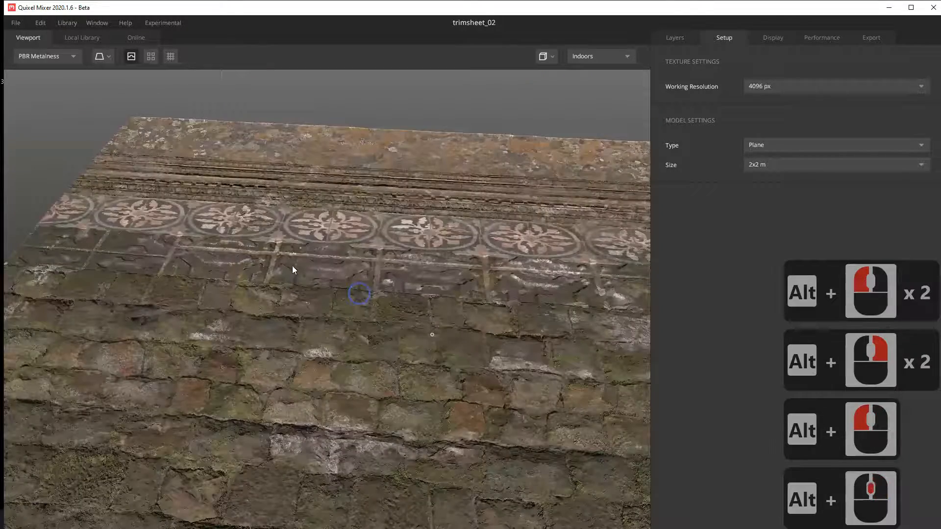
# Step: Examine the Roman marble trim bands and patterned floor tiles above the stone wall from close up
pyautogui.keyDown('alt'); pyautogui.moveTo(359, 293); pyautogui.dragTo(299, 236, button='right'); pyautogui.keyUp('alt')
pyautogui.keyDown('alt'); pyautogui.moveTo(299, 235); pyautogui.dragTo(409, 298); pyautogui.keyUp('alt')
pyautogui.keyDown('alt'); pyautogui.moveTo(410, 298); pyautogui.dragTo(353, 278, button='middle'); pyautogui.keyUp('alt')
pyautogui.keyDown('alt'); pyautogui.moveTo(352, 278); pyautogui.dragTo(692, 370, button='right'); pyautogui.keyUp('alt')
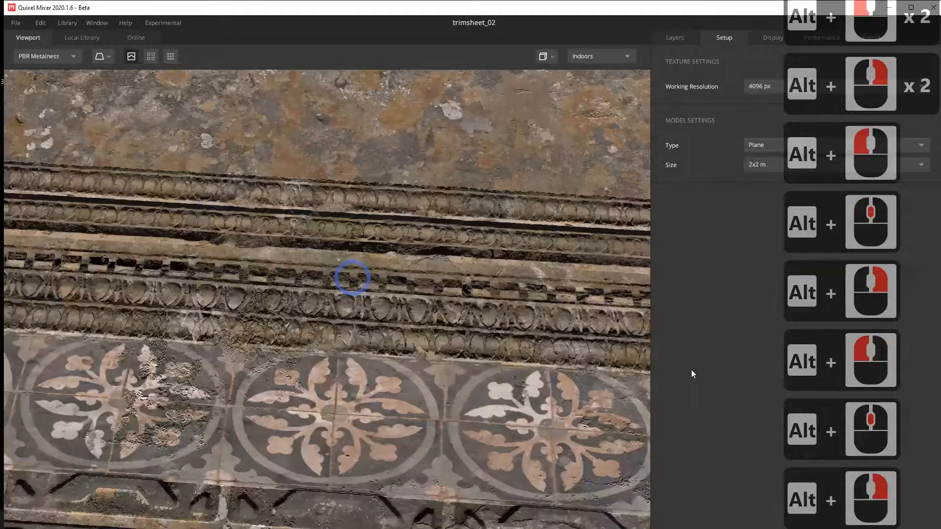
pyautogui.moveTo(142, 430)
pyautogui.keyDown('alt'); pyautogui.mouseDown(button='right')
pyautogui.moveTo(221, 364)
pyautogui.moveTo(233, 381)
pyautogui.mouseUp(button='right'); pyautogui.keyUp('alt')
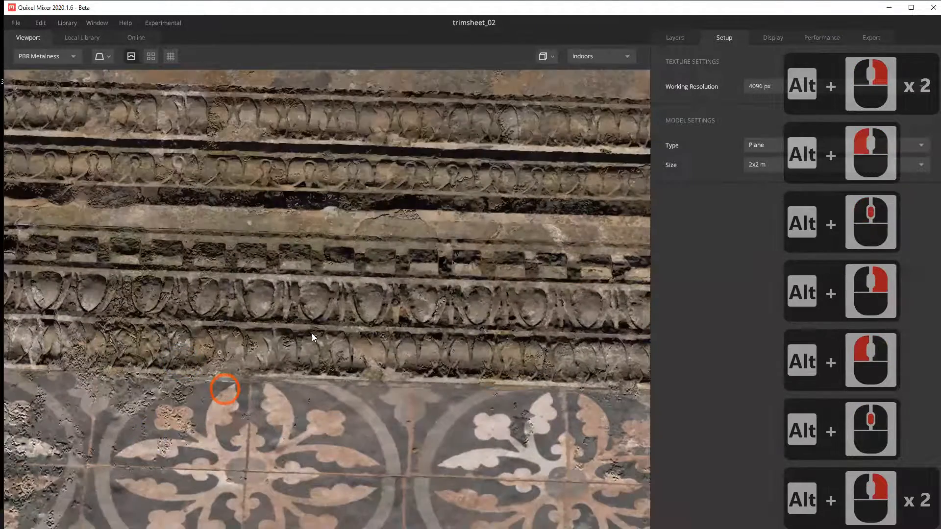
pyautogui.keyDown('alt'); pyautogui.moveTo(311, 333); pyautogui.dragTo(316, 343); pyautogui.keyUp('alt')
pyautogui.keyDown('alt'); pyautogui.moveTo(317, 343); pyautogui.dragTo(312, 337, button='middle'); pyautogui.keyUp('alt')
pyautogui.keyDown('alt'); pyautogui.moveTo(313, 337); pyautogui.dragTo(304, 246, button='right'); pyautogui.keyUp('alt')
pyautogui.keyDown('alt'); pyautogui.moveTo(304, 246); pyautogui.dragTo(295, 269, button='right'); pyautogui.keyUp('alt')
pyautogui.keyDown('alt'); pyautogui.moveTo(295, 269); pyautogui.dragTo(382, 362, button='middle'); pyautogui.keyUp('alt')
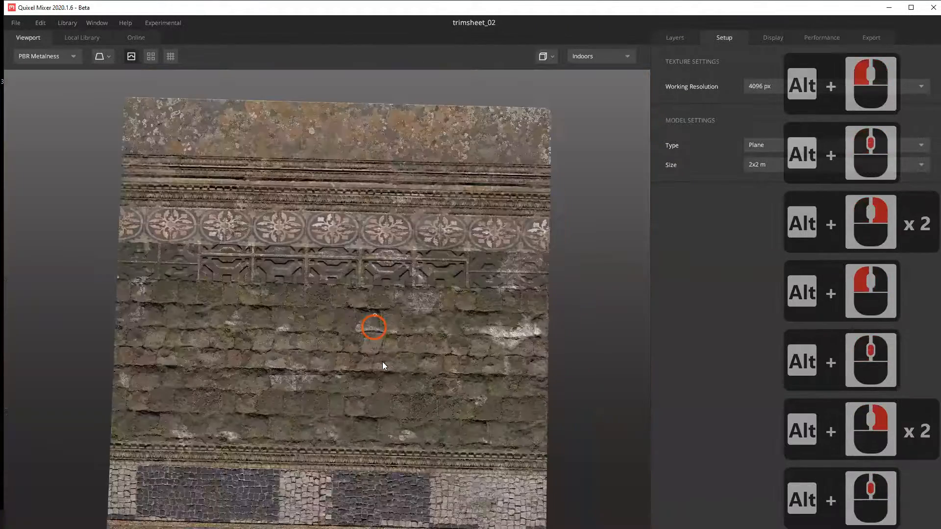
# Step: View the whole trim sheet from above, from the rock strip to the mosaic strip
pyautogui.keyDown('alt'); pyautogui.moveTo(382, 362); pyautogui.dragTo(395, 422); pyautogui.keyUp('alt')
pyautogui.keyDown('alt'); pyautogui.moveTo(395, 421); pyautogui.dragTo(359, 311, button='middle'); pyautogui.keyUp('alt')
pyautogui.keyDown('alt'); pyautogui.moveTo(329, 357); pyautogui.dragTo(329, 351); pyautogui.keyUp('alt')
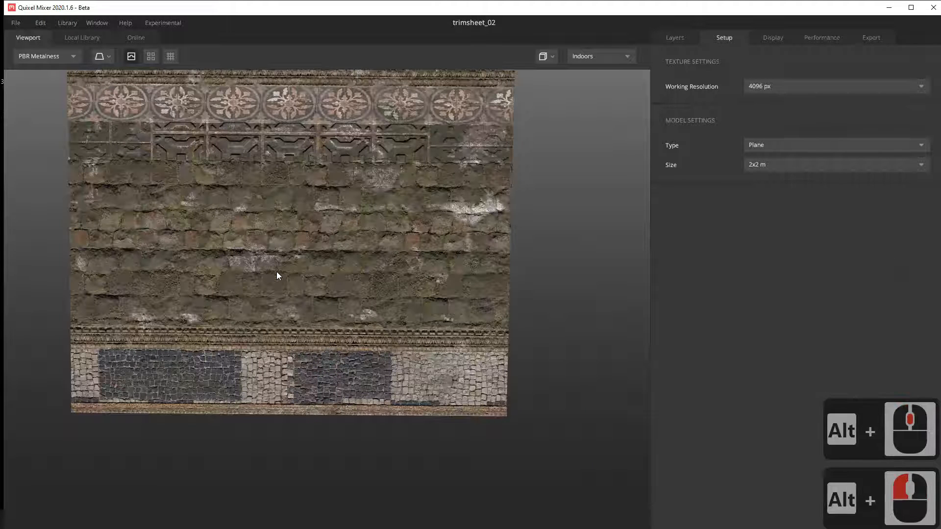
pyautogui.keyDown('alt'); pyautogui.moveTo(277, 273); pyautogui.dragTo(299, 313); pyautogui.keyUp('alt')
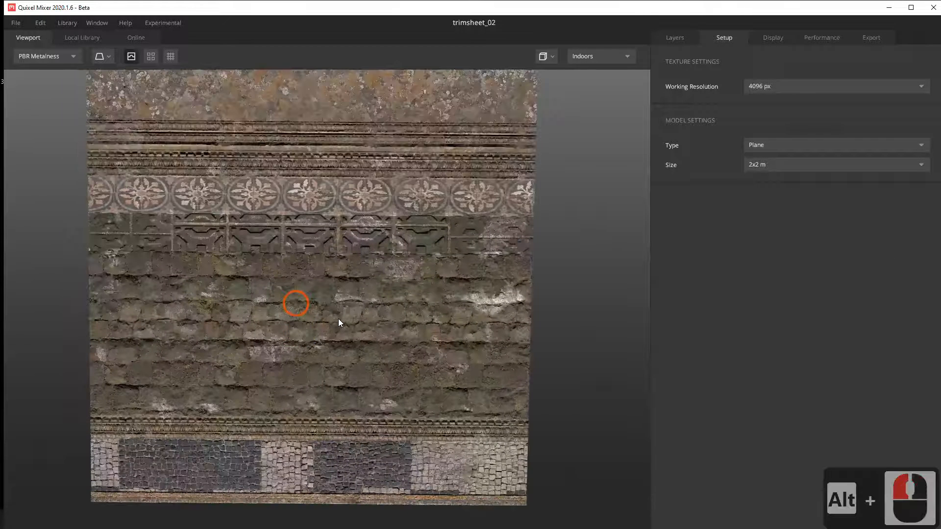
pyautogui.keyDown('alt'); pyautogui.moveTo(339, 316); pyautogui.dragTo(339, 311, button='middle'); pyautogui.keyUp('alt')
pyautogui.keyDown('alt'); pyautogui.moveTo(339, 311); pyautogui.dragTo(338, 305); pyautogui.keyUp('alt')
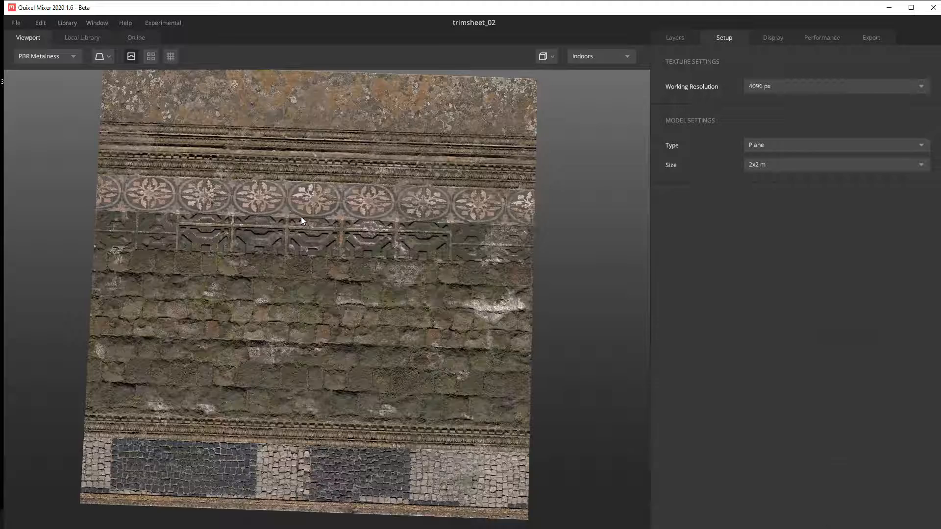
# Step: Inspect the floral tile row and neighbouring trims up close, and compare them with the full trim sheet
pyautogui.keyDown('alt'); pyautogui.moveTo(270, 177); pyautogui.dragTo(655, 348); pyautogui.keyUp('alt')
pyautogui.keyDown('alt'); pyautogui.moveTo(363, 290); pyautogui.dragTo(619, 368, button='right'); pyautogui.keyUp('alt')
pyautogui.keyDown('alt'); pyautogui.moveTo(317, 308); pyautogui.dragTo(327, 325, button='right'); pyautogui.keyUp('alt')
pyautogui.keyDown('alt'); pyautogui.moveTo(327, 325); pyautogui.dragTo(362, 282); pyautogui.keyUp('alt')
pyautogui.keyDown('alt'); pyautogui.moveTo(363, 279); pyautogui.dragTo(300, 290, button='middle'); pyautogui.keyUp('alt')
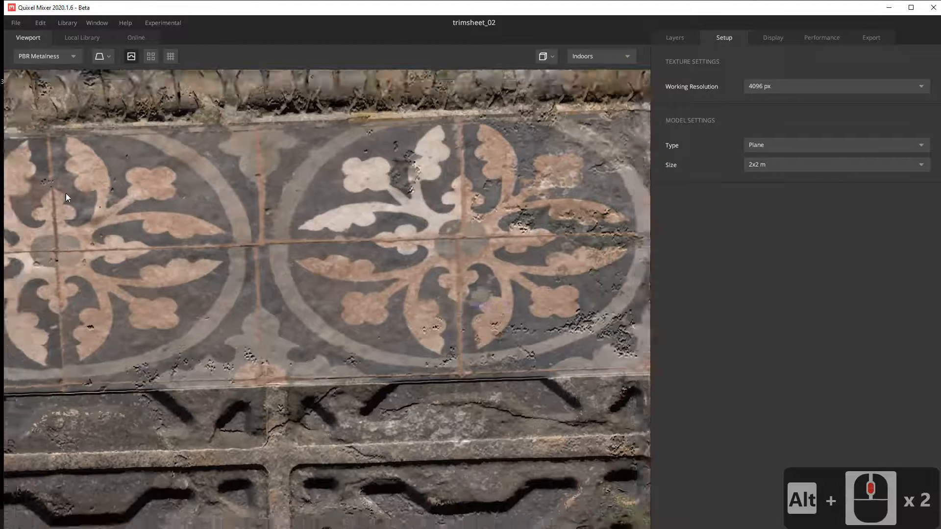
pyautogui.keyDown('alt'); pyautogui.moveTo(269, 250); pyautogui.dragTo(269, 236, button='right'); pyautogui.keyUp('alt')
pyautogui.keyDown('alt'); pyautogui.moveTo(273, 281); pyautogui.dragTo(276, 291); pyautogui.keyUp('alt')
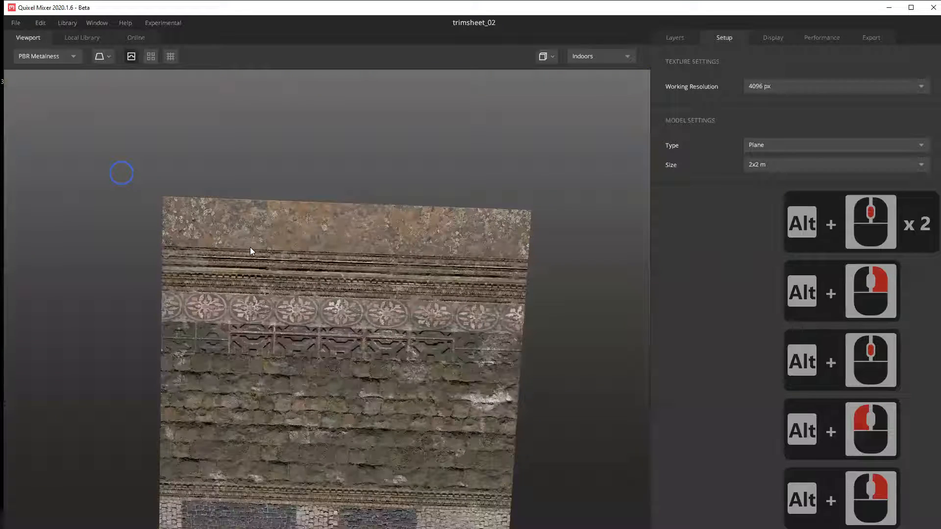
pyautogui.keyDown('alt'); pyautogui.click(250, 247); pyautogui.keyUp('alt')
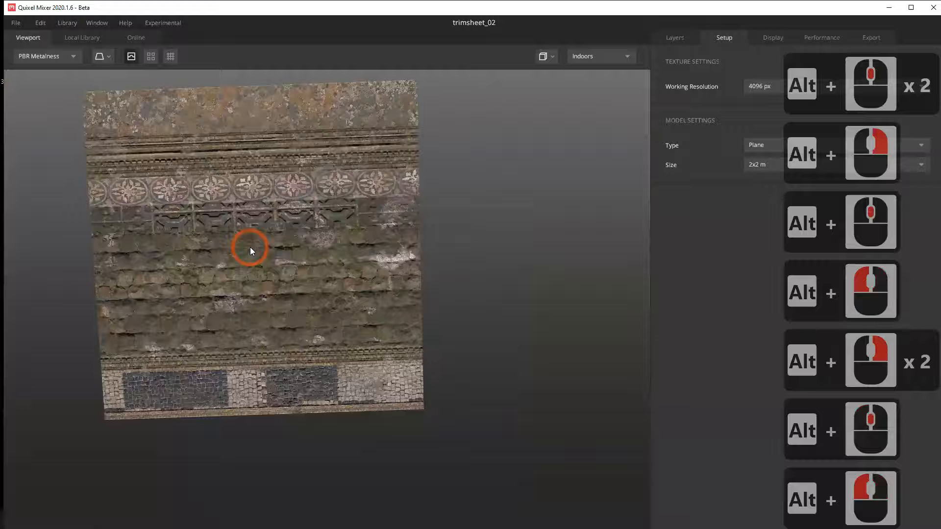
pyautogui.keyDown('alt'); pyautogui.moveTo(316, 268); pyautogui.dragTo(177, 201); pyautogui.keyUp('alt')
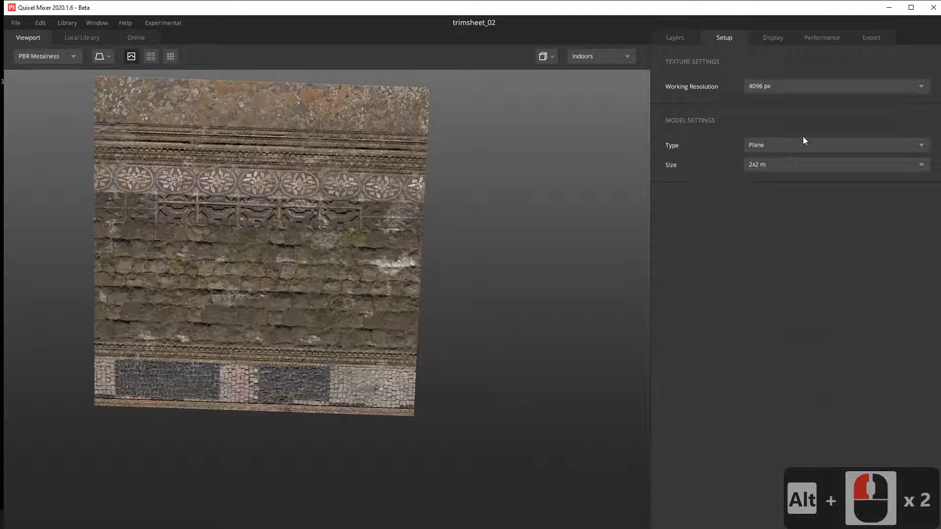
# Step: Review the mix's layer stack with its masks and the base layer's material ID colours
pyautogui.click(669, 37)
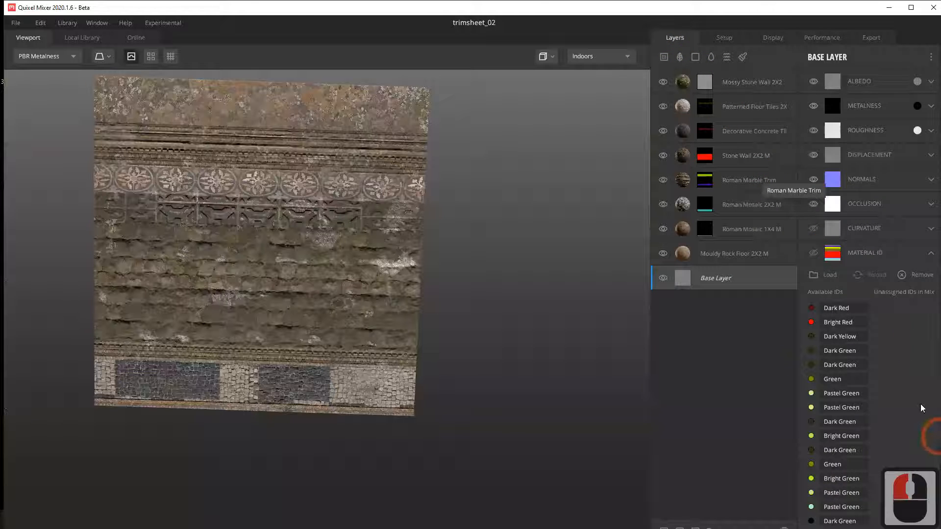
pyautogui.scroll(-14, 875, 338)
pyautogui.scroll(-8, 843, 451)
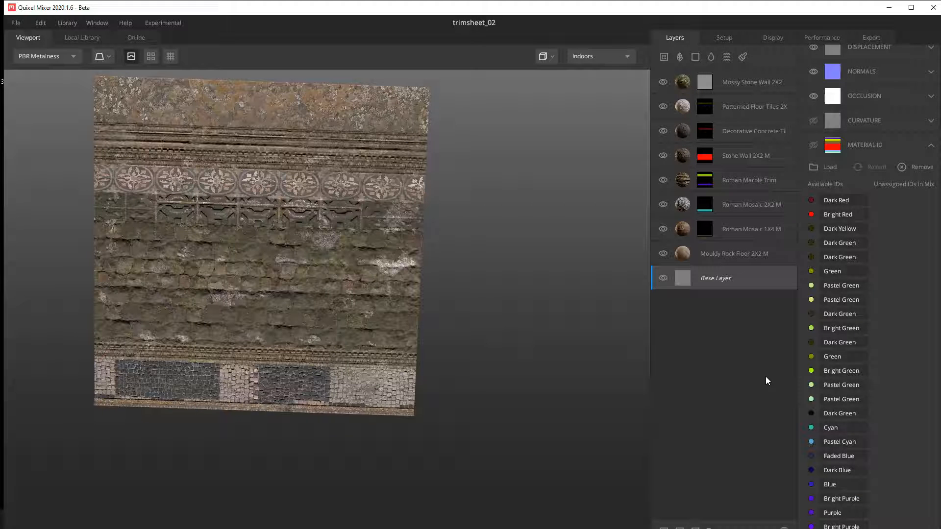
pyautogui.scroll(-7, 855, 369)
# Step: Minimise Quixel Mixer and switch back to the temple scene in Maya
pyautogui.click(889, 8)
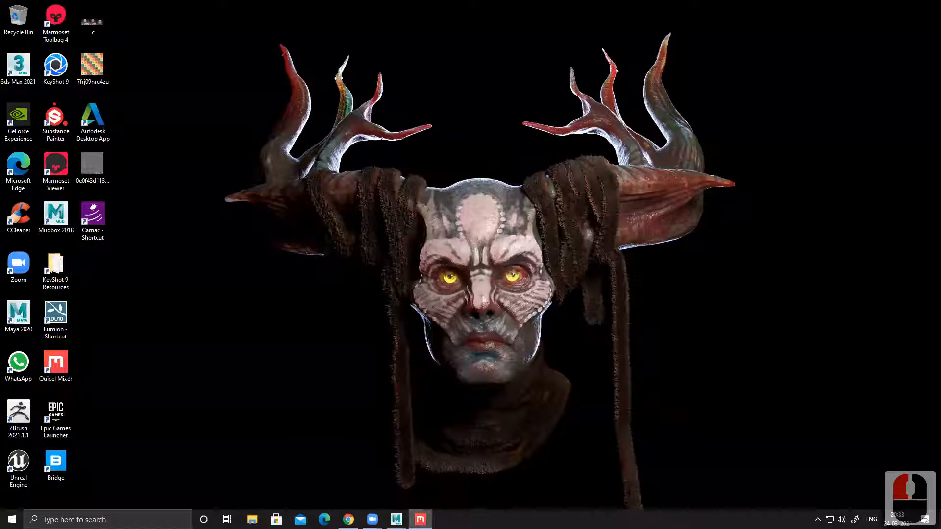
pyautogui.click(396, 518)
pyautogui.click(434, 464)
pyautogui.click(440, 377)
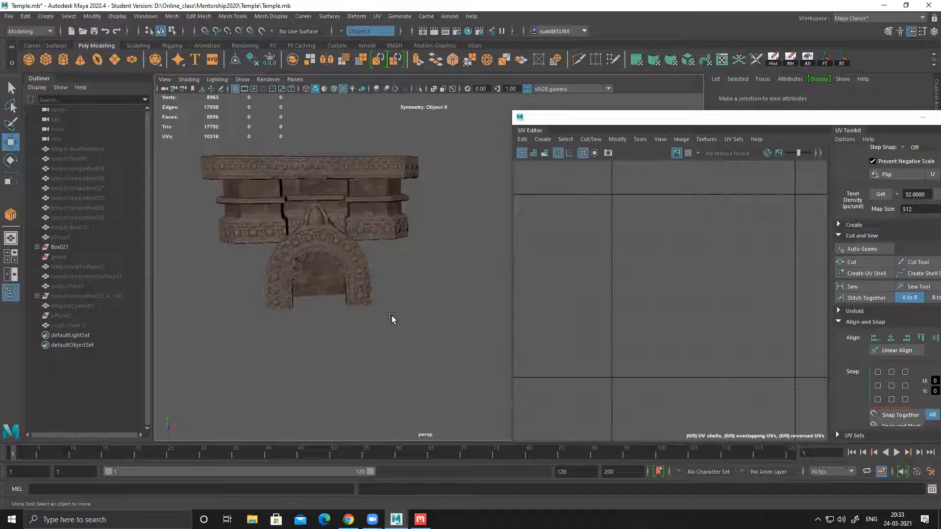
pyautogui.click(884, 5)
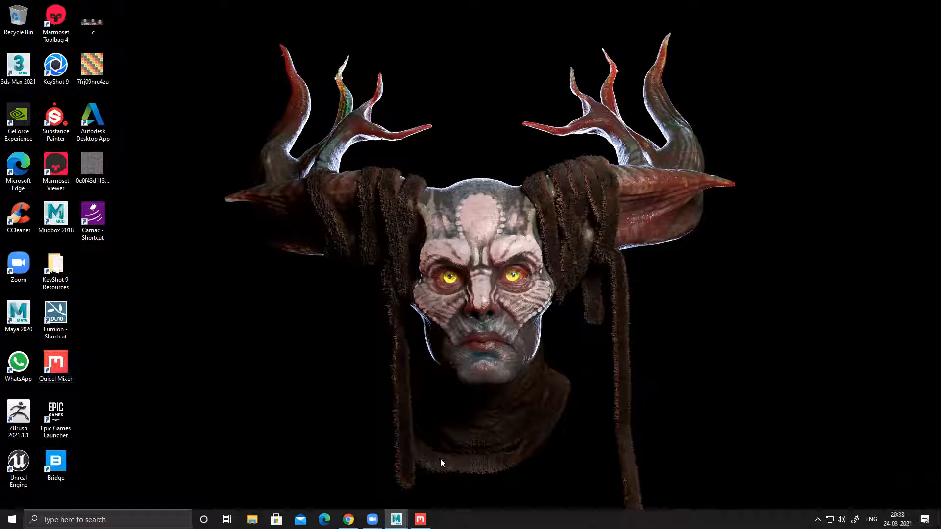
pyautogui.click(420, 519)
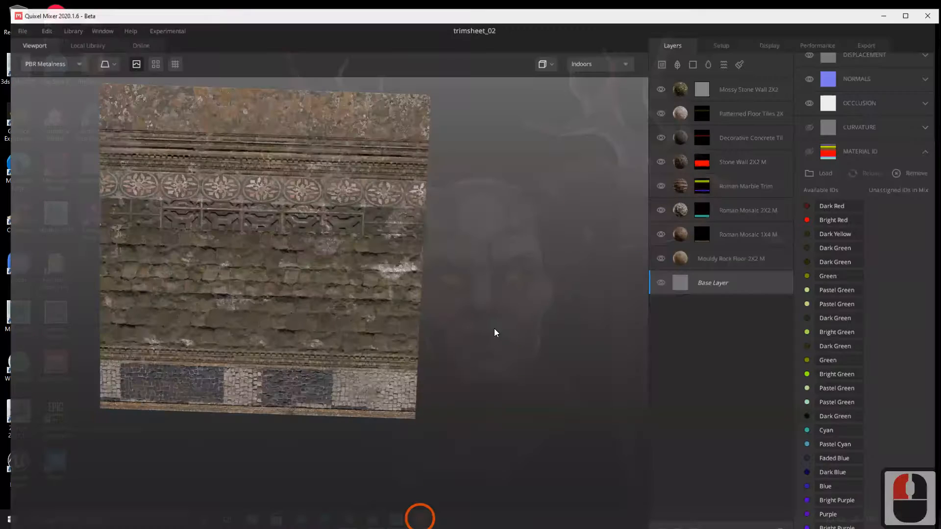
pyautogui.click(884, 16)
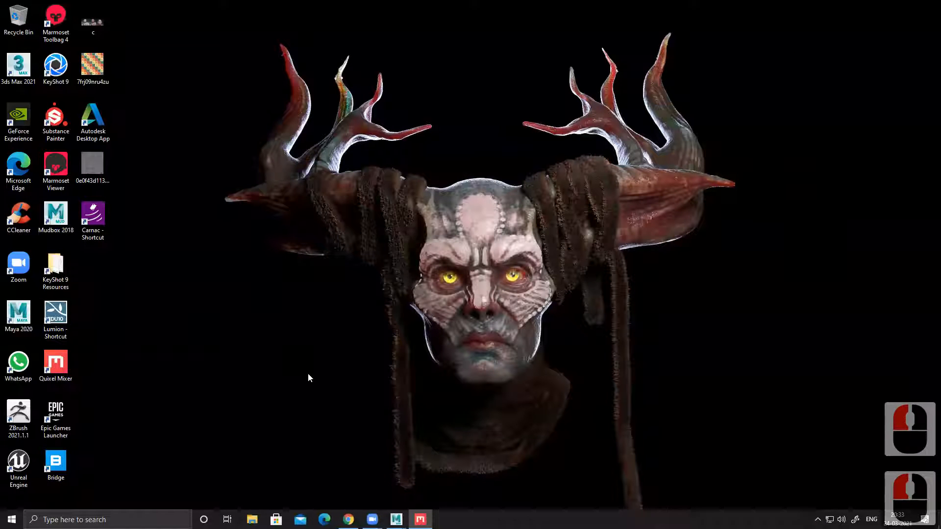
pyautogui.keyDown('alt'); pyautogui.click(295, 395); pyautogui.keyUp('alt')
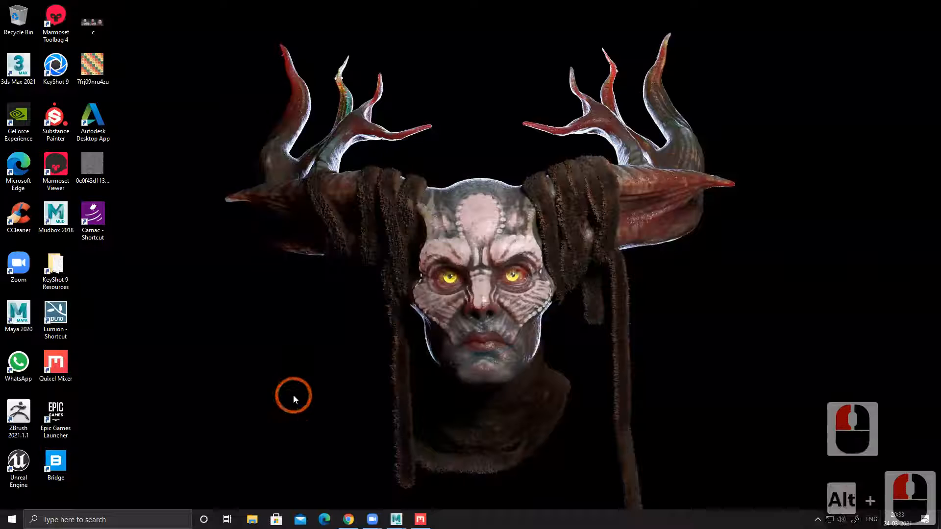
# Step: Return to Maya, put the UV Editor window away and show all hidden objects of the temple scene
pyautogui.click(397, 521)
pyautogui.click(444, 482)
pyautogui.keyDown('alt'); pyautogui.moveTo(408, 337); pyautogui.dragTo(371, 309); pyautogui.keyUp('alt')
pyautogui.moveTo(757, 124); pyautogui.dragTo(444, 131)
pyautogui.click(657, 126)
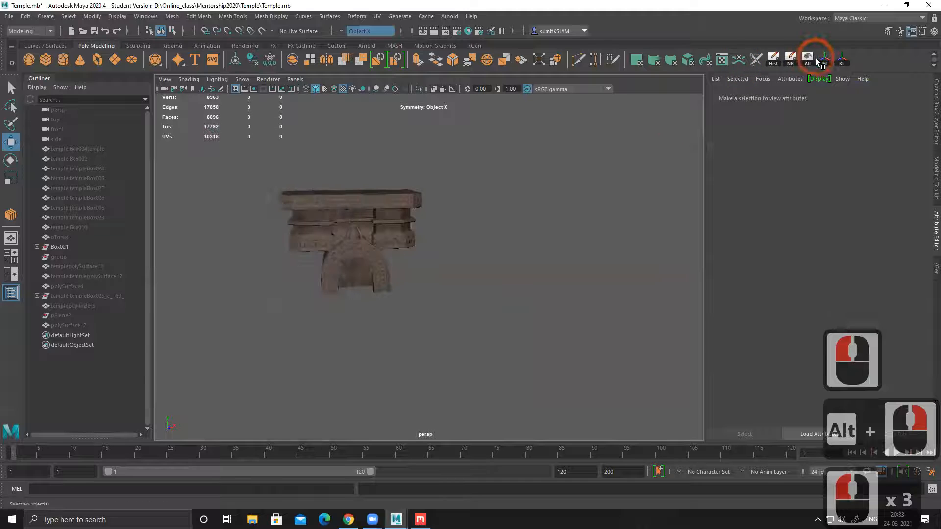
# Step: Select the temple:Box004temple arched bridge and hide all unselected objects
pyautogui.keyDown('alt'); pyautogui.moveTo(437, 266); pyautogui.dragTo(516, 239); pyautogui.keyUp('alt')
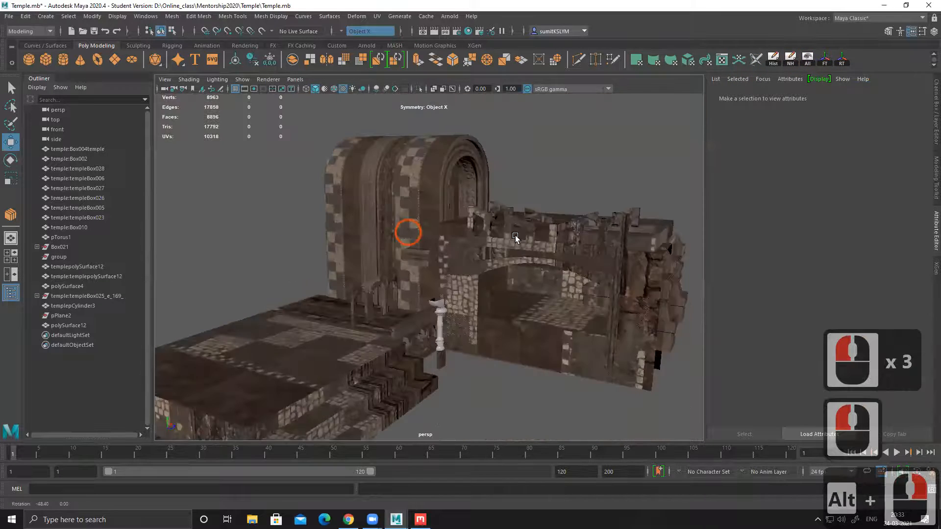
pyautogui.keyDown('alt'); pyautogui.moveTo(516, 239); pyautogui.dragTo(455, 239, button='right'); pyautogui.keyUp('alt')
pyautogui.keyDown('alt'); pyautogui.moveTo(455, 240); pyautogui.dragTo(505, 264); pyautogui.keyUp('alt')
pyautogui.keyDown('alt'); pyautogui.moveTo(504, 265); pyautogui.dragTo(405, 216, button='middle'); pyautogui.keyUp('alt')
pyautogui.keyDown('alt'); pyautogui.moveTo(405, 216); pyautogui.dragTo(440, 251, button='right'); pyautogui.keyUp('alt')
pyautogui.keyDown('alt'); pyautogui.moveTo(440, 251); pyautogui.dragTo(411, 251, button='middle'); pyautogui.keyUp('alt')
pyautogui.keyDown('alt'); pyautogui.moveTo(411, 250); pyautogui.dragTo(378, 187); pyautogui.keyUp('alt')
pyautogui.click(357, 157)
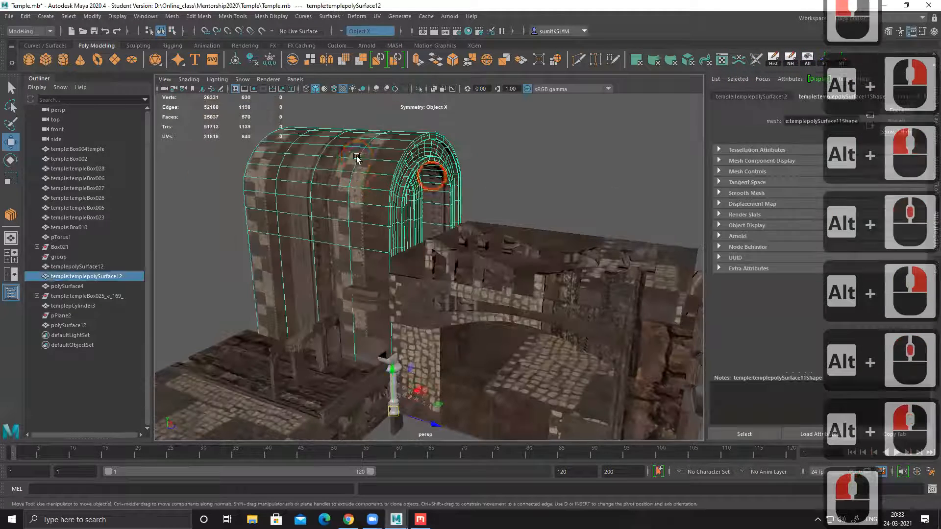
pyautogui.keyDown('alt'); pyautogui.moveTo(407, 301); pyautogui.dragTo(339, 214, button='middle'); pyautogui.keyUp('alt')
pyautogui.click(437, 207)
pyautogui.keyDown('alt'); pyautogui.moveTo(437, 208); pyautogui.dragTo(468, 210); pyautogui.keyUp('alt')
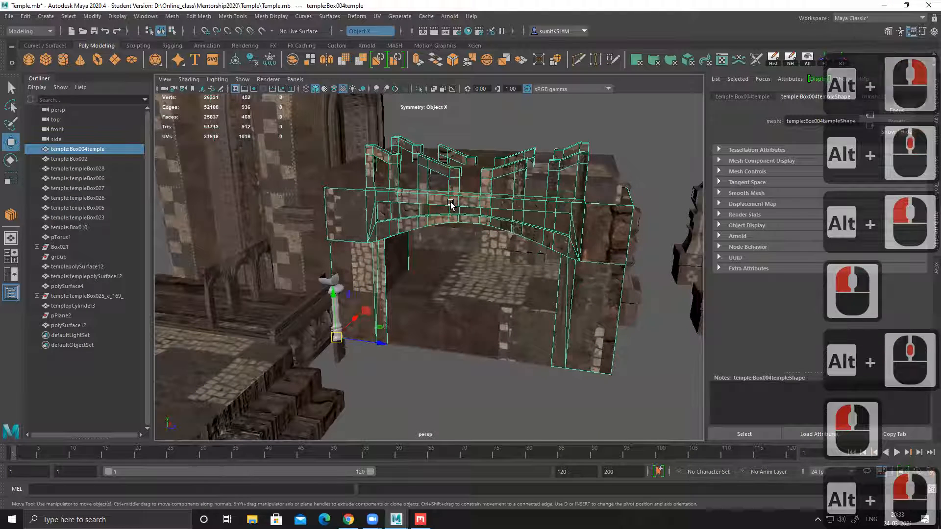
pyautogui.hotkey('alt', 'h')
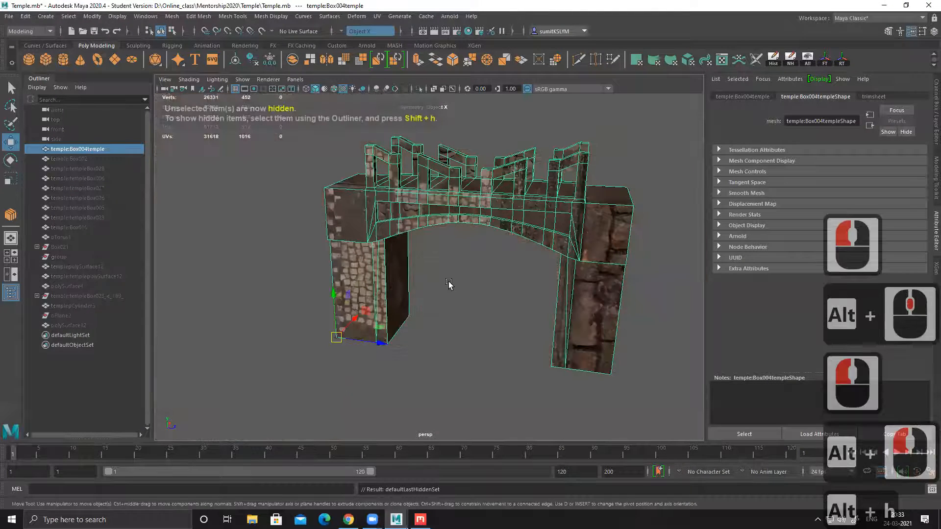
# Step: Examine the isolated bridge from the front, below and close up to check its texture mapping
pyautogui.keyDown('alt'); pyautogui.moveTo(449, 284); pyautogui.dragTo(456, 274); pyautogui.keyUp('alt')
pyautogui.keyDown('alt'); pyautogui.moveTo(523, 251); pyautogui.dragTo(380, 290); pyautogui.keyUp('alt')
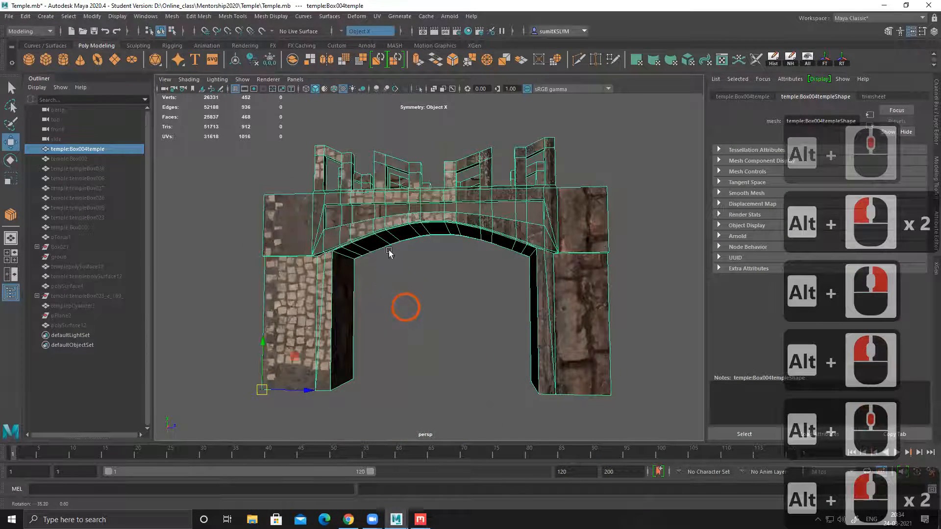
pyautogui.keyDown('alt'); pyautogui.moveTo(370, 241); pyautogui.dragTo(414, 255, button='middle'); pyautogui.keyUp('alt')
pyautogui.keyDown('alt'); pyautogui.moveTo(397, 267); pyautogui.dragTo(416, 294, button='right'); pyautogui.keyUp('alt')
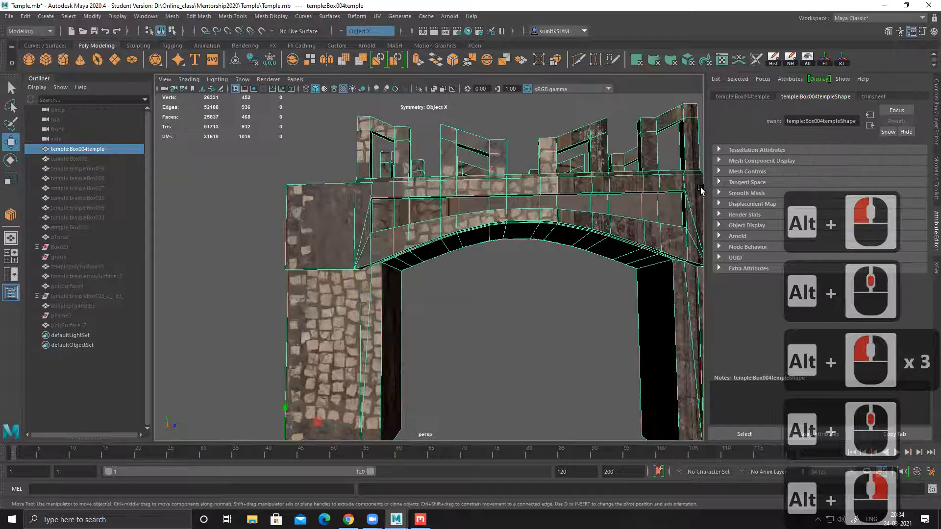
pyautogui.keyDown('alt'); pyautogui.moveTo(695, 221); pyautogui.dragTo(490, 292); pyautogui.keyUp('alt')
pyautogui.keyDown('alt'); pyautogui.moveTo(489, 292); pyautogui.dragTo(392, 298, button='middle'); pyautogui.keyUp('alt')
pyautogui.keyDown('alt'); pyautogui.moveTo(392, 295); pyautogui.dragTo(367, 259); pyautogui.keyUp('alt')
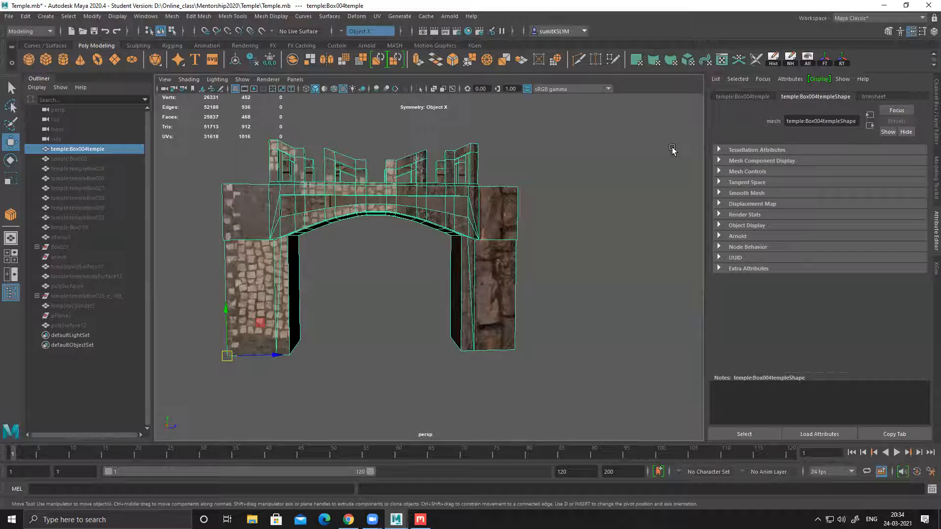
# Step: Create a polygon plane at the base of the bridge and scale it uniformly to about 1394
pyautogui.click(131, 74)
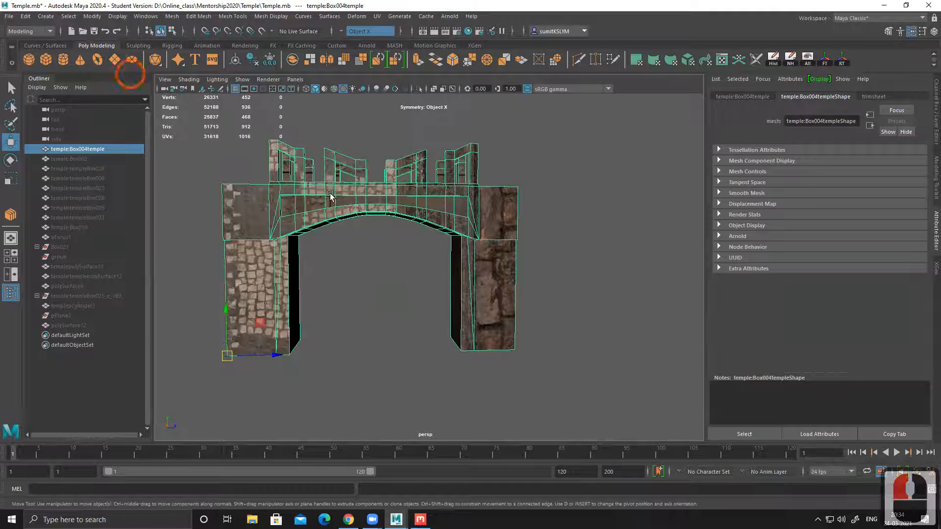
pyautogui.click(419, 304)
pyautogui.keyDown('alt'); pyautogui.moveTo(419, 346); pyautogui.dragTo(381, 334, button='right'); pyautogui.keyUp('alt')
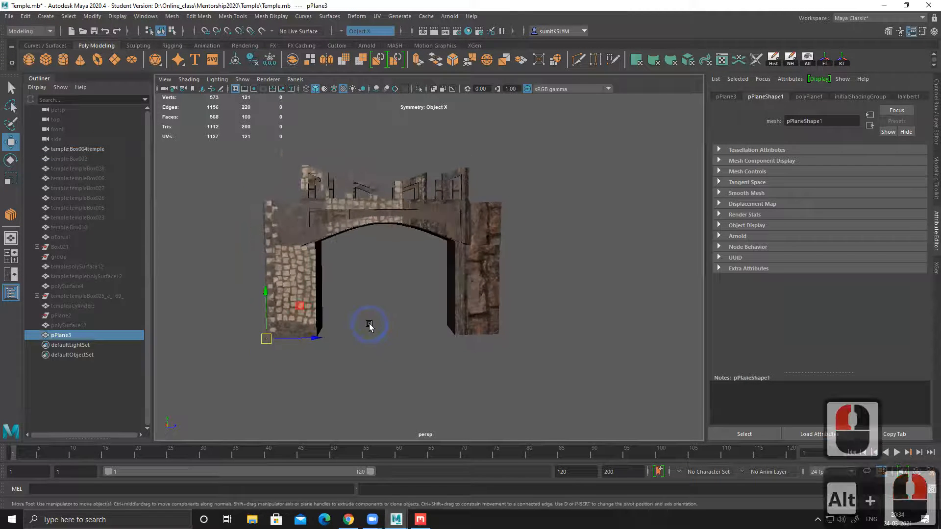
pyautogui.press('r')
pyautogui.moveTo(266, 339); pyautogui.dragTo(421, 294)
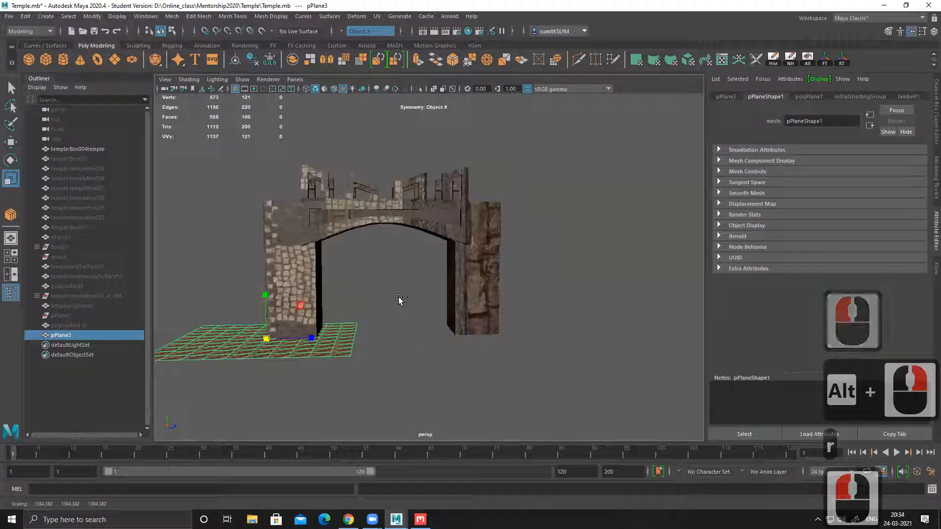
# Step: Rotate the new plane upright and set its Rotate Z to 90
pyautogui.press('e')
pyautogui.moveTo(293, 341); pyautogui.dragTo(336, 351)
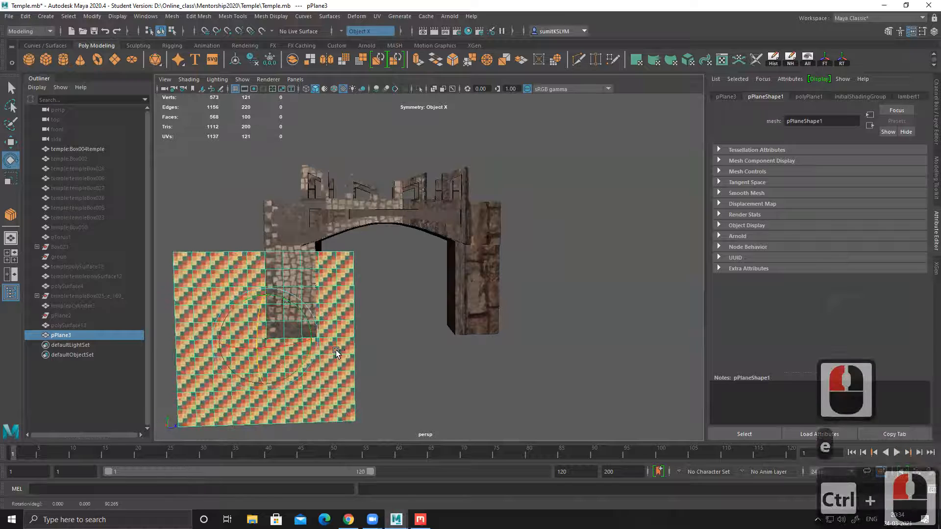
pyautogui.hotkey('ctrl', 'a')
pyautogui.click(913, 146)
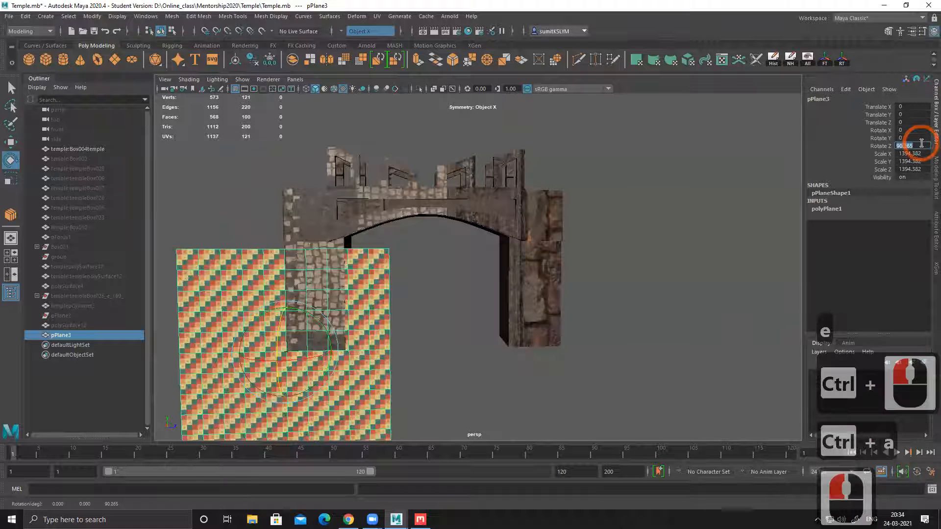
pyautogui.write('90')
pyautogui.press('Return')
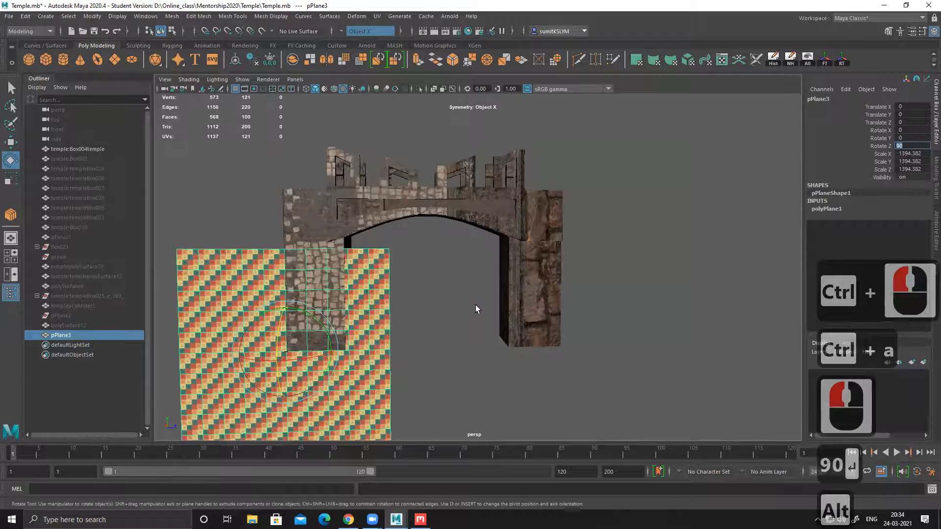
# Step: Move the upright plane beside the bridge pillar, to about 706 in Y and -413 in Z
pyautogui.keyDown('alt'); pyautogui.moveTo(475, 309); pyautogui.dragTo(477, 315); pyautogui.keyUp('alt')
pyautogui.press('w')
pyautogui.moveTo(291, 336); pyautogui.dragTo(283, 219)
pyautogui.press('w')
pyautogui.moveTo(338, 265); pyautogui.dragTo(257, 269)
pyautogui.moveTo(409, 294)
pyautogui.keyDown('alt'); pyautogui.mouseDown()
pyautogui.moveTo(467, 303)
pyautogui.moveTo(406, 280)
pyautogui.mouseUp(); pyautogui.keyUp('alt')
# Step: Set the plane's width and height subdivisions to 1 and shift it to about 252 in X
pyautogui.click(843, 209)
pyautogui.moveTo(916, 230); pyautogui.dragTo(916, 241)
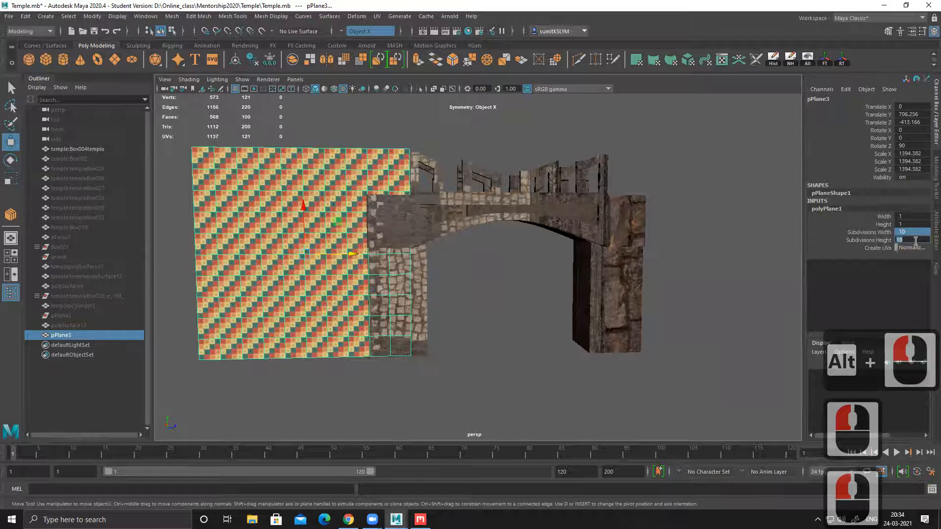
pyautogui.write('1')
pyautogui.press('Return')
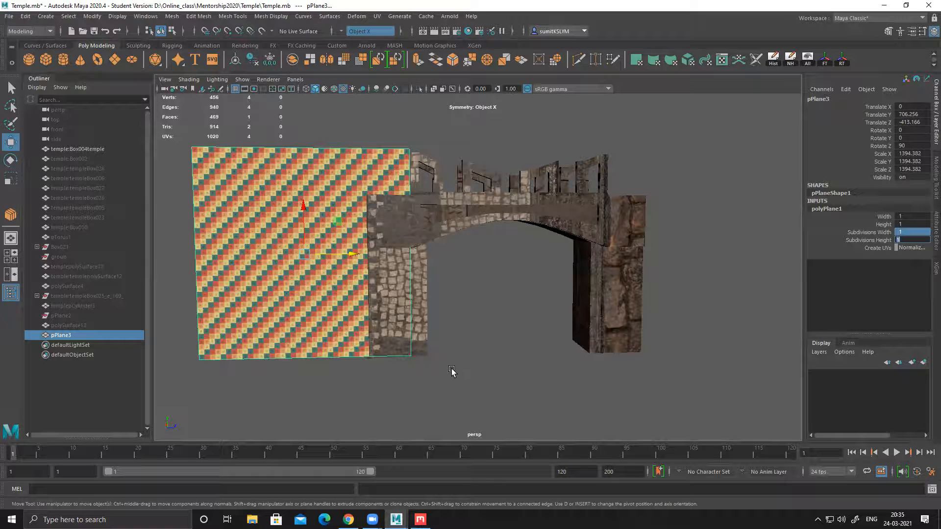
pyautogui.keyDown('alt'); pyautogui.moveTo(432, 363); pyautogui.dragTo(414, 276); pyautogui.keyUp('alt')
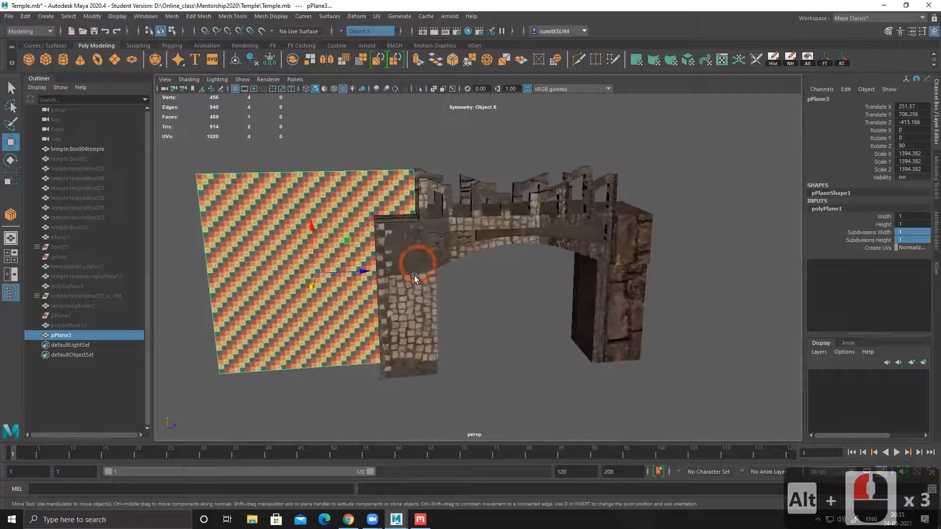
# Step: Examine the plane next to the bridge's front, top surface and pillars from several angles
pyautogui.keyDown('alt'); pyautogui.moveTo(496, 343); pyautogui.dragTo(474, 327); pyautogui.keyUp('alt')
pyautogui.keyDown('alt'); pyautogui.moveTo(462, 324); pyautogui.dragTo(510, 333, button='middle'); pyautogui.keyUp('alt')
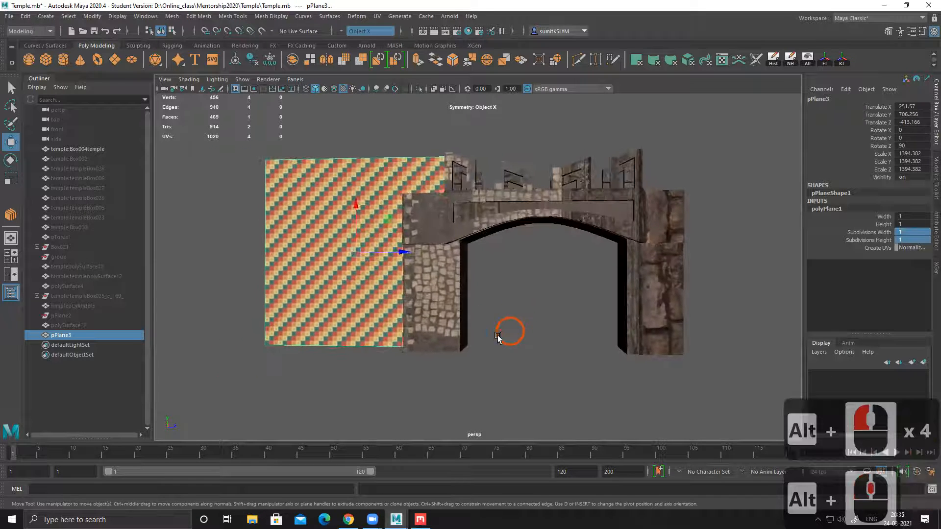
pyautogui.keyDown('alt'); pyautogui.moveTo(501, 337); pyautogui.dragTo(497, 332); pyautogui.keyUp('alt')
pyautogui.keyDown('alt'); pyautogui.moveTo(583, 334); pyautogui.dragTo(565, 328, button='middle'); pyautogui.keyUp('alt')
pyautogui.keyDown('alt'); pyautogui.moveTo(531, 316); pyautogui.dragTo(483, 304); pyautogui.keyUp('alt')
pyautogui.keyDown('alt'); pyautogui.moveTo(659, 272); pyautogui.dragTo(570, 333); pyautogui.keyUp('alt')
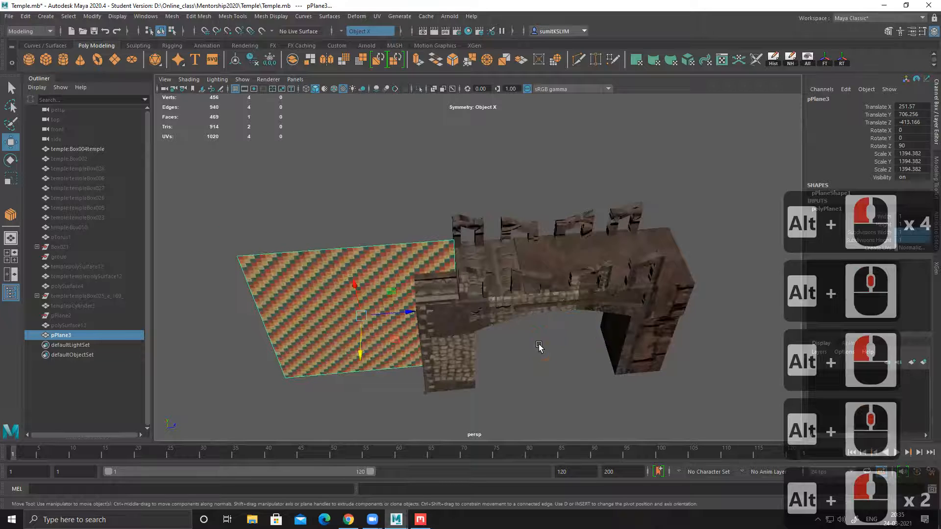
pyautogui.keyDown('alt'); pyautogui.moveTo(539, 345); pyautogui.dragTo(534, 318, button='middle'); pyautogui.keyUp('alt')
pyautogui.keyDown('alt'); pyautogui.moveTo(533, 318); pyautogui.dragTo(508, 290); pyautogui.keyUp('alt')
pyautogui.click(425, 251)
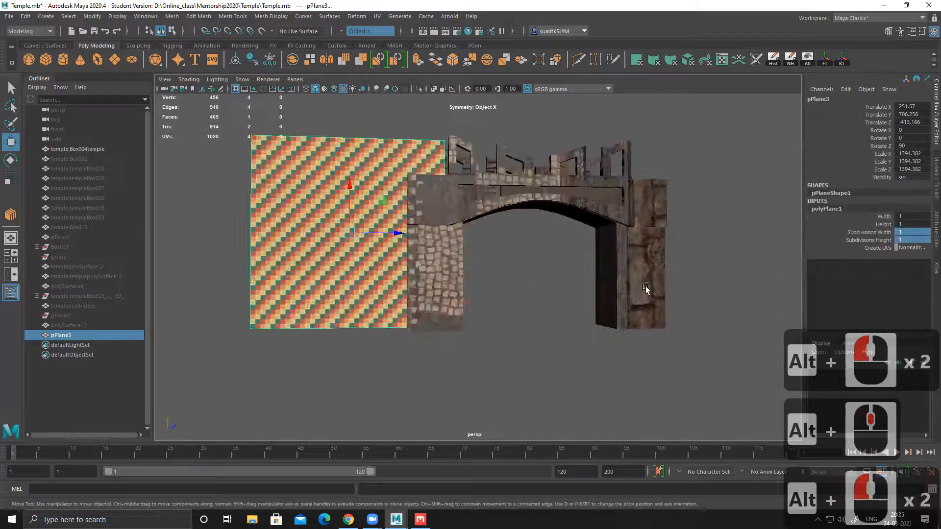
pyautogui.keyDown('alt'); pyautogui.moveTo(557, 307); pyautogui.dragTo(516, 275); pyautogui.keyUp('alt')
pyautogui.keyDown('alt'); pyautogui.moveTo(455, 262); pyautogui.dragTo(465, 255); pyautogui.keyUp('alt')
pyautogui.keyDown('alt'); pyautogui.moveTo(469, 263); pyautogui.dragTo(503, 285, button='right'); pyautogui.keyUp('alt')
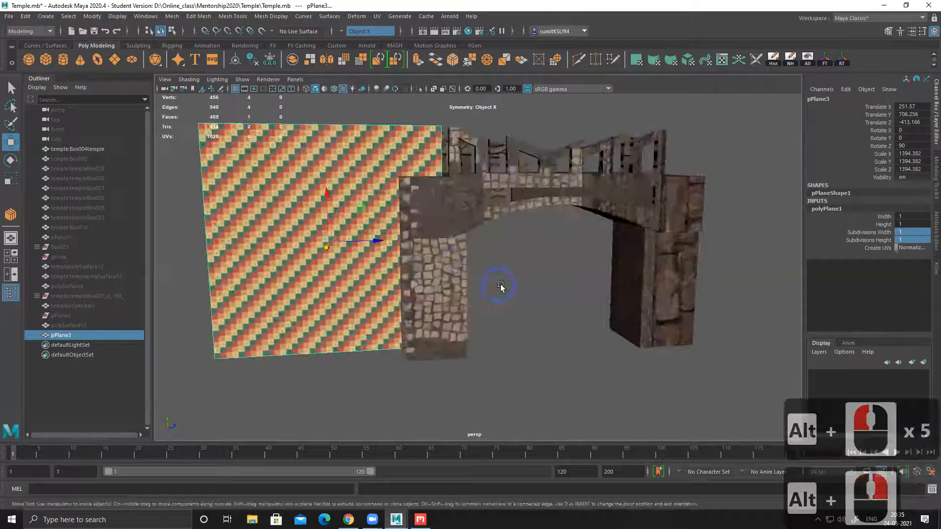
pyautogui.keyDown('alt'); pyautogui.moveTo(441, 284); pyautogui.dragTo(450, 280, button='middle'); pyautogui.keyUp('alt')
# Step: Insert a horizontal edge loop near the middle of the plane with the Multi-Cut tool
pyautogui.click(340, 166)
pyautogui.keyDown('alt'); pyautogui.moveTo(437, 249); pyautogui.dragTo(422, 242); pyautogui.keyUp('alt')
pyautogui.click(345, 164)
pyautogui.keyDown('shift'); pyautogui.moveTo(372, 169); pyautogui.dragTo(316, 166, button='right'); pyautogui.keyUp('shift')
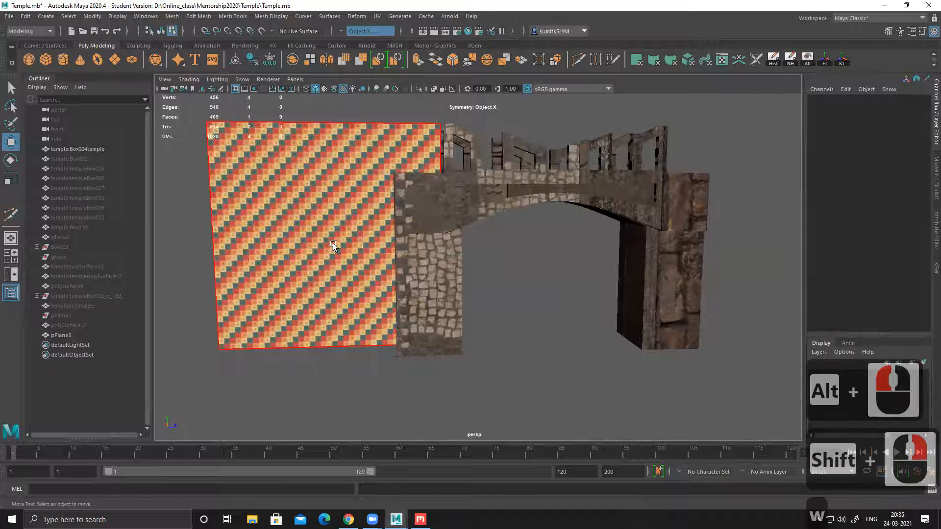
pyautogui.keyDown('shift'); pyautogui.moveTo(335, 242); pyautogui.dragTo(313, 165, button='right'); pyautogui.keyUp('shift')
pyautogui.press('w')
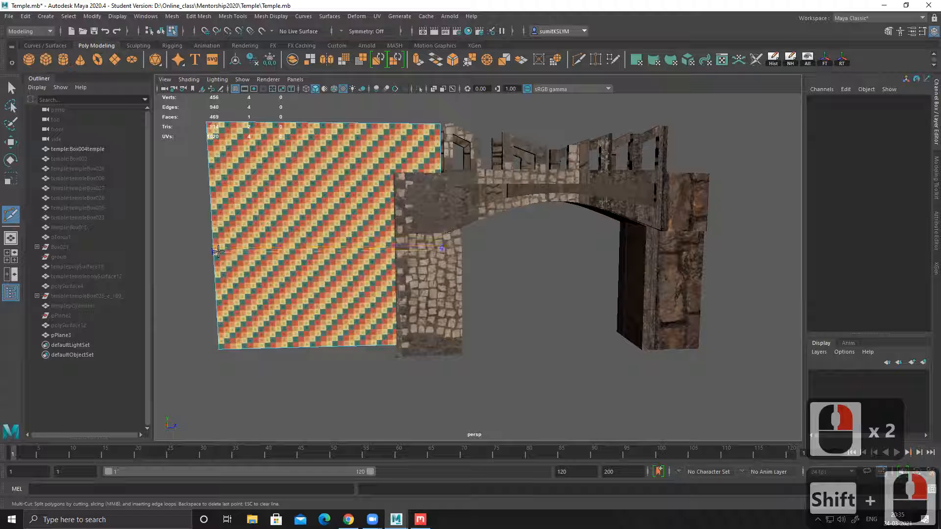
pyautogui.keyDown('ctrl'); pyautogui.click(218, 252); pyautogui.keyUp('ctrl')
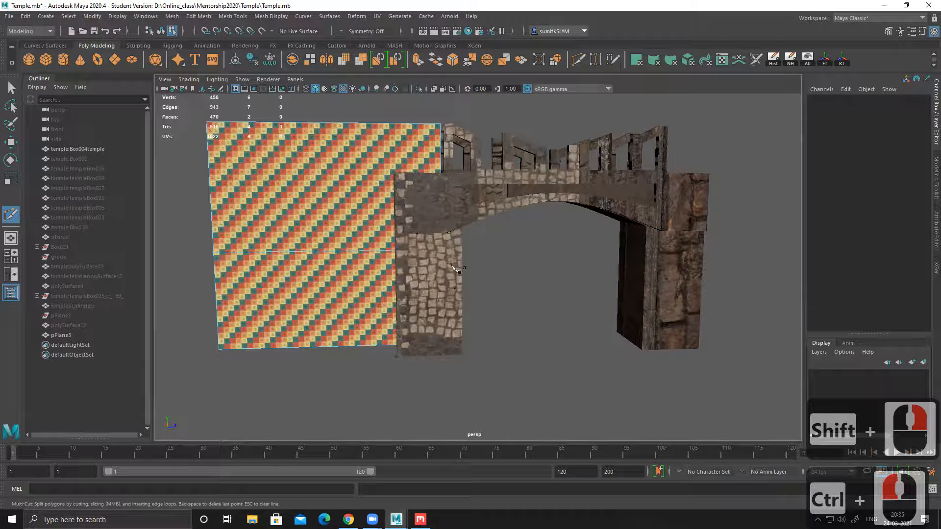
# Step: Insert a second horizontal edge loop on the plane, just above the middle loop
pyautogui.keyDown('alt'); pyautogui.moveTo(533, 291); pyautogui.dragTo(420, 332); pyautogui.keyUp('alt')
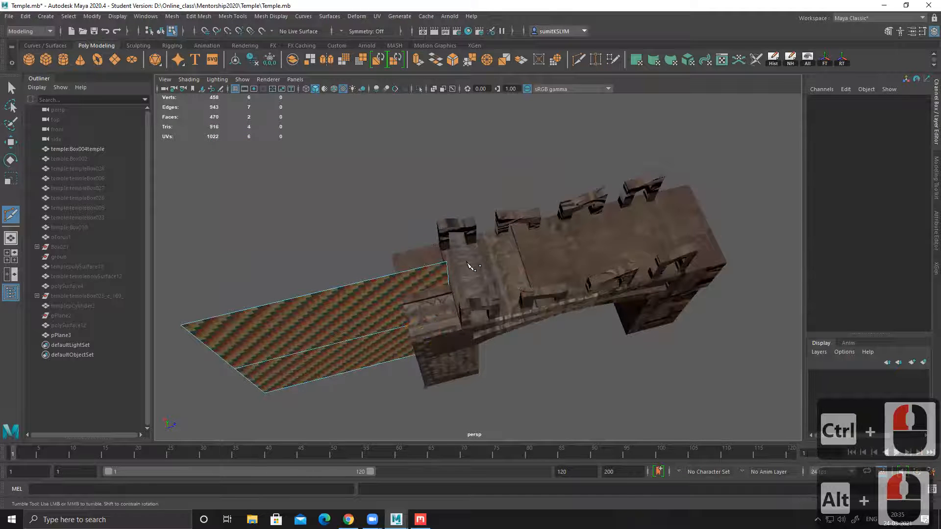
pyautogui.keyDown('alt'); pyautogui.moveTo(569, 332); pyautogui.dragTo(544, 280); pyautogui.keyUp('alt')
pyautogui.keyDown('alt'); pyautogui.moveTo(544, 280); pyautogui.dragTo(573, 278, button='middle'); pyautogui.keyUp('alt')
pyautogui.keyDown('alt'); pyautogui.moveTo(574, 278); pyautogui.dragTo(500, 204, button='right'); pyautogui.keyUp('alt')
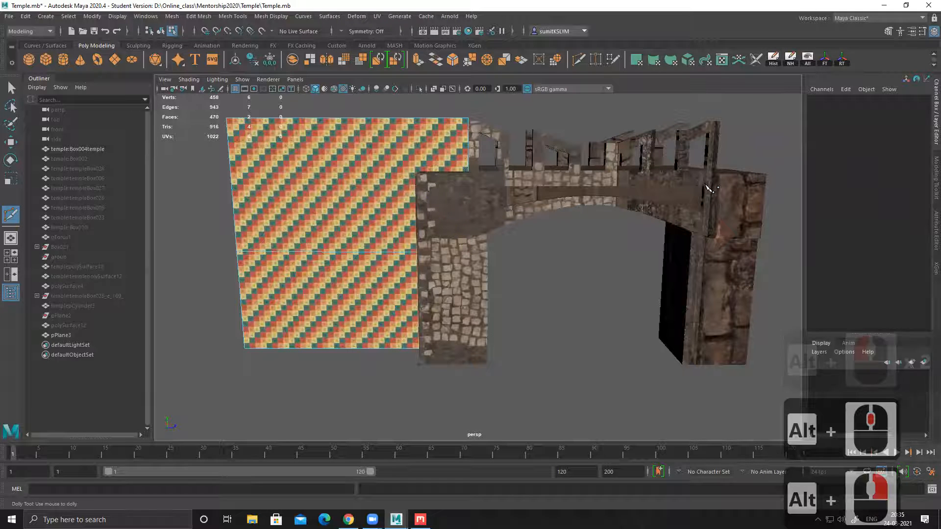
pyautogui.keyDown('ctrl'); pyautogui.click(236, 235); pyautogui.keyUp('ctrl')
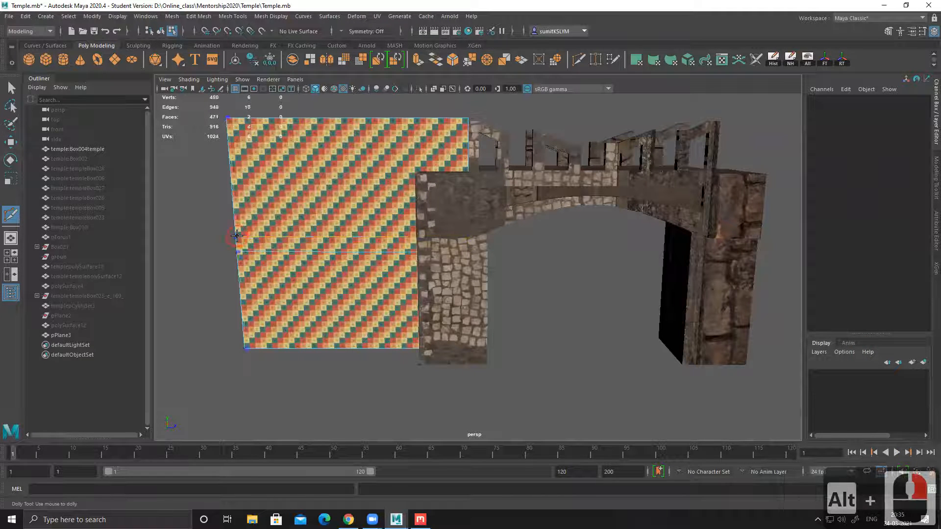
# Step: Insert a third horizontal edge loop slightly higher, leaving a narrow strip above the second loop
pyautogui.keyDown('alt'); pyautogui.moveTo(510, 280); pyautogui.dragTo(524, 291, button='middle'); pyautogui.keyUp('alt')
pyautogui.keyDown('alt'); pyautogui.moveTo(523, 289); pyautogui.dragTo(521, 280); pyautogui.keyUp('alt')
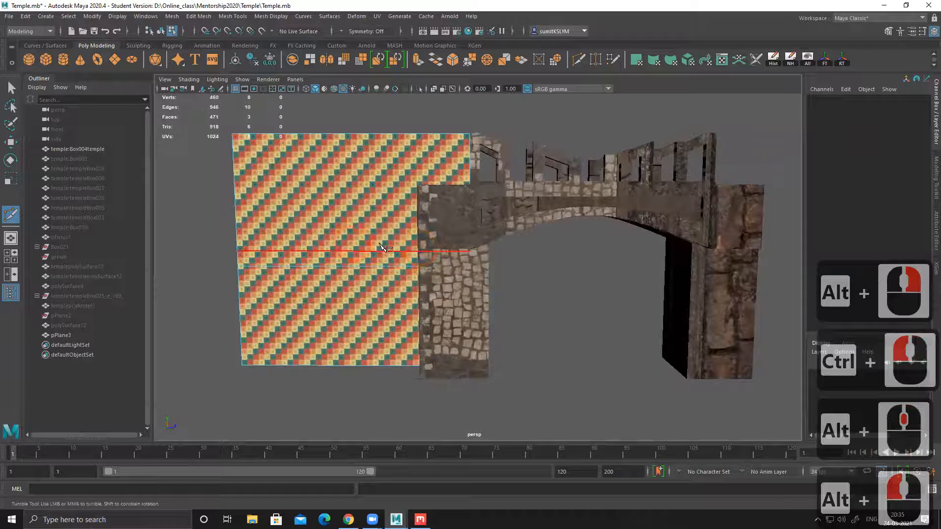
pyautogui.keyDown('alt'); pyautogui.moveTo(586, 257); pyautogui.dragTo(584, 270, button='middle'); pyautogui.keyUp('alt')
pyautogui.keyDown('alt'); pyautogui.moveTo(585, 271); pyautogui.dragTo(493, 204); pyautogui.keyUp('alt')
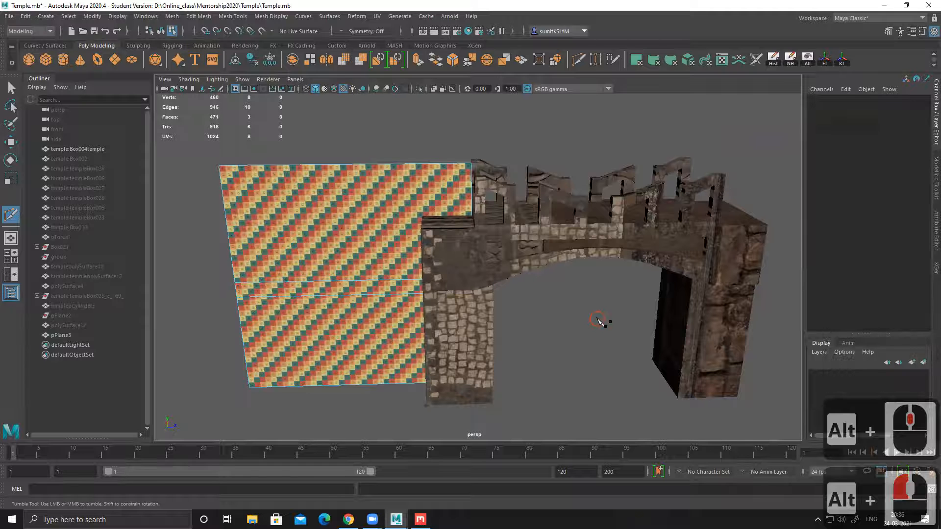
pyautogui.keyDown('alt'); pyautogui.moveTo(597, 319); pyautogui.dragTo(527, 259); pyautogui.keyUp('alt')
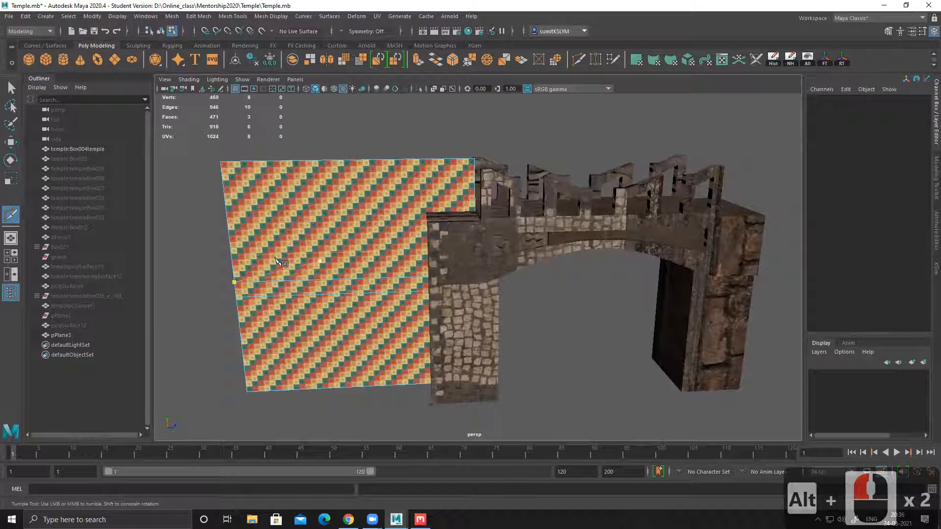
pyautogui.keyDown('ctrl'); pyautogui.click(231, 253); pyautogui.keyUp('ctrl')
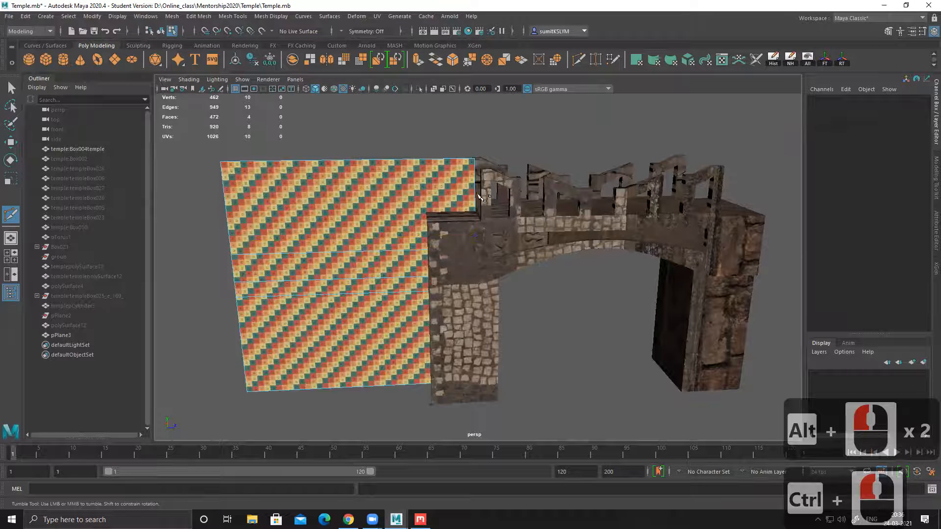
# Step: Insert four more horizontal edge loops through the upper half of the plane to divide it into trim strips
pyautogui.keyDown('alt'); pyautogui.moveTo(560, 231); pyautogui.dragTo(531, 256); pyautogui.keyUp('alt')
pyautogui.keyDown('alt'); pyautogui.moveTo(336, 288); pyautogui.dragTo(473, 262, button='middle'); pyautogui.keyUp('alt')
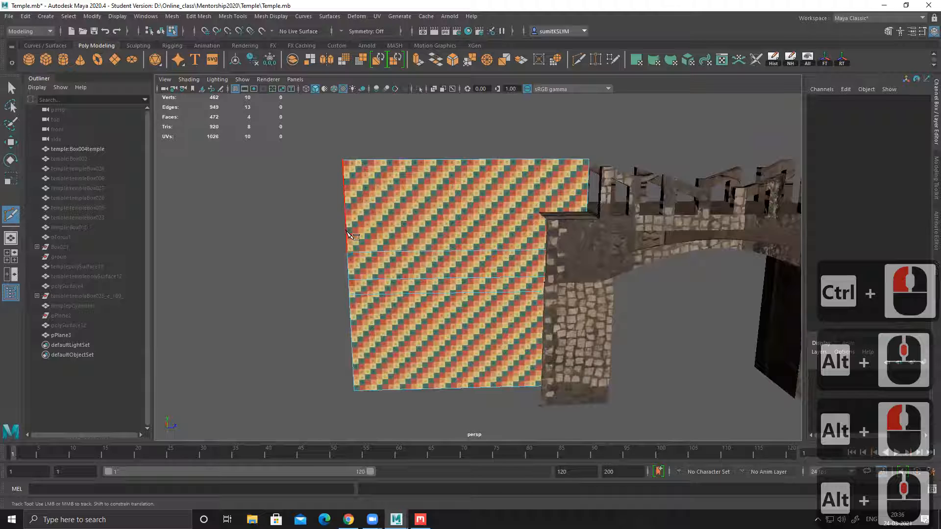
pyautogui.keyDown('ctrl'); pyautogui.click(346, 221); pyautogui.keyUp('ctrl')
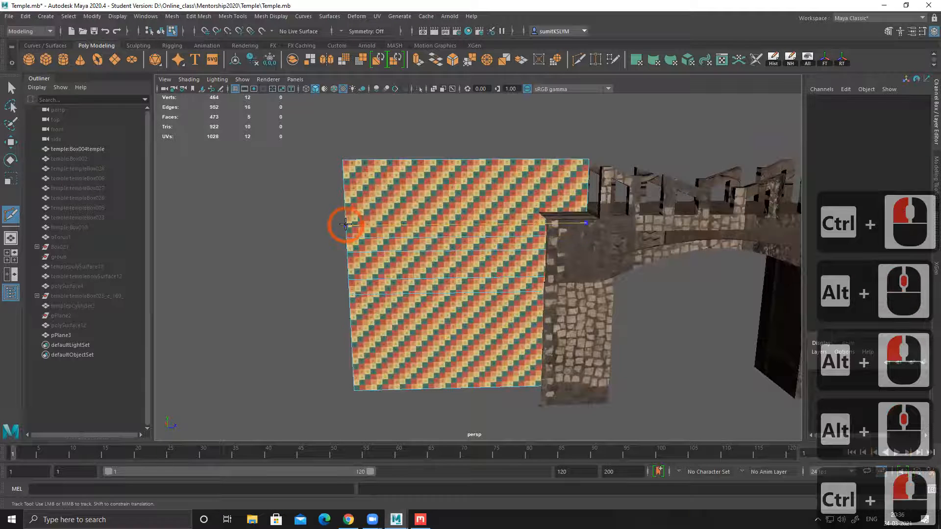
pyautogui.keyDown('ctrl'); pyautogui.click(344, 216); pyautogui.keyUp('ctrl')
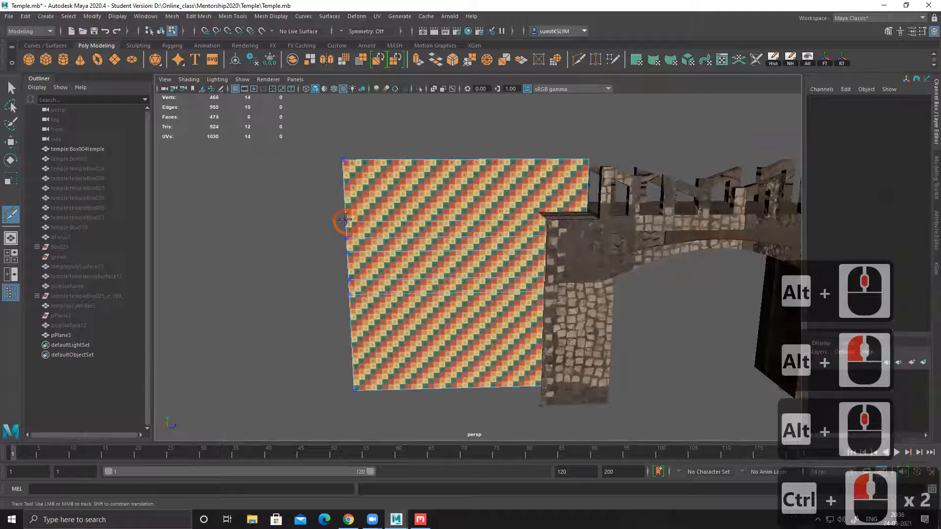
pyautogui.keyDown('ctrl'); pyautogui.click(343, 186); pyautogui.keyUp('ctrl')
pyautogui.keyDown('ctrl'); pyautogui.click(343, 187); pyautogui.keyUp('ctrl')
# Step: Leave the Multi-Cut tool and select the whole divided plane in object mode
pyautogui.keyDown('alt'); pyautogui.moveTo(505, 272); pyautogui.dragTo(420, 261, button='middle'); pyautogui.keyUp('alt')
pyautogui.keyDown('alt'); pyautogui.moveTo(420, 262); pyautogui.dragTo(427, 259); pyautogui.keyUp('alt')
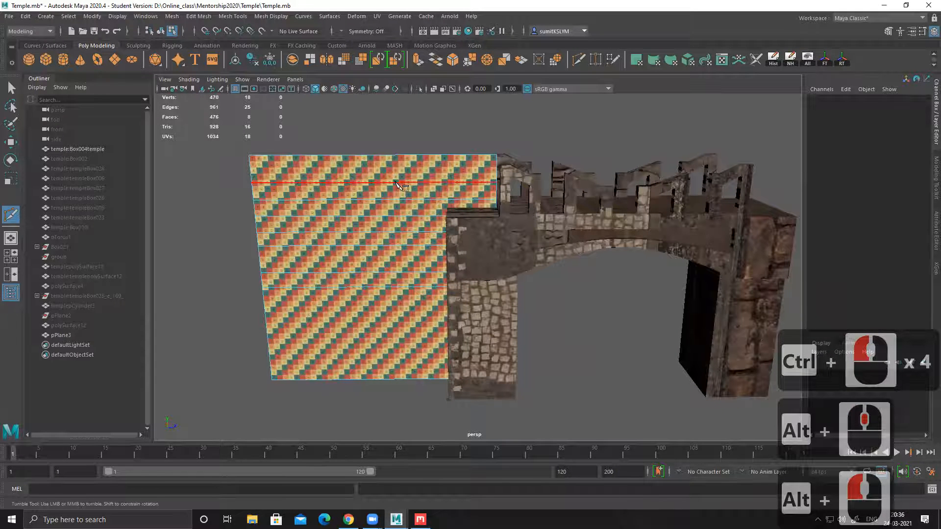
pyautogui.keyDown('alt'); pyautogui.moveTo(578, 292); pyautogui.dragTo(438, 184); pyautogui.keyUp('alt')
pyautogui.keyDown('alt'); pyautogui.click(375, 283); pyautogui.keyUp('alt')
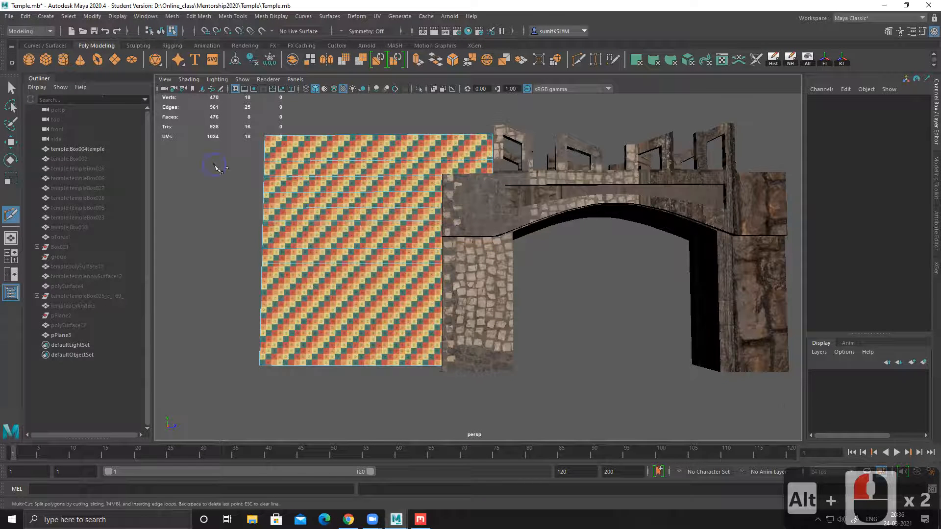
pyautogui.click(11, 88)
pyautogui.click(307, 236)
pyautogui.keyDown('alt'); pyautogui.moveTo(307, 236); pyautogui.dragTo(318, 248); pyautogui.keyUp('alt')
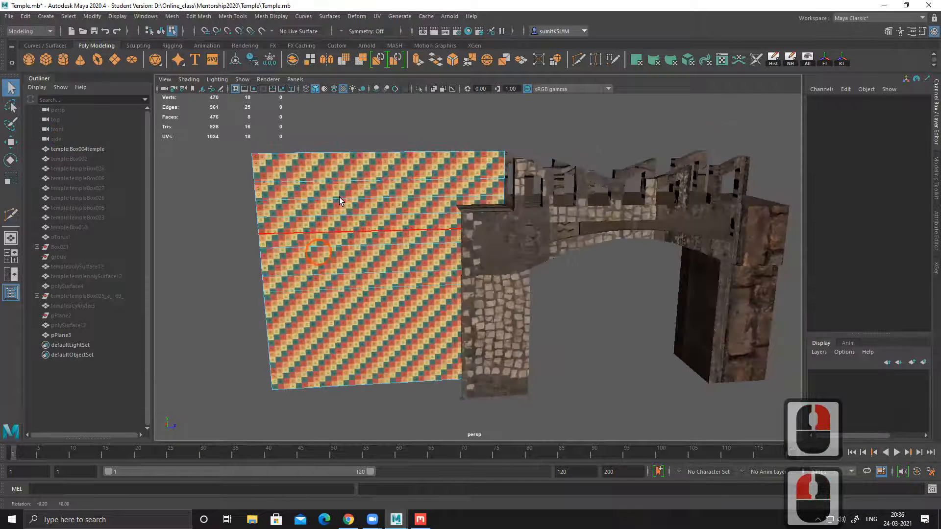
pyautogui.moveTo(339, 196); pyautogui.dragTo(478, 119, button='right')
pyautogui.click(430, 168)
pyautogui.click(410, 183)
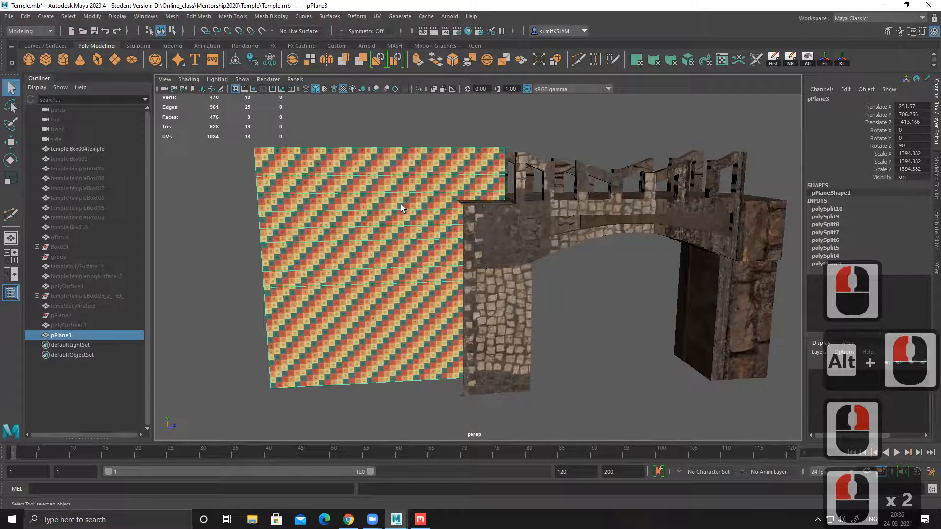
# Step: Delete the construction history of the divided plane
pyautogui.keyDown('alt'); pyautogui.moveTo(401, 204); pyautogui.dragTo(391, 200); pyautogui.keyUp('alt')
pyautogui.keyDown('alt'); pyautogui.moveTo(382, 325); pyautogui.dragTo(381, 179); pyautogui.keyUp('alt')
pyautogui.keyDown('alt'); pyautogui.moveTo(418, 319); pyautogui.dragTo(408, 319); pyautogui.keyUp('alt')
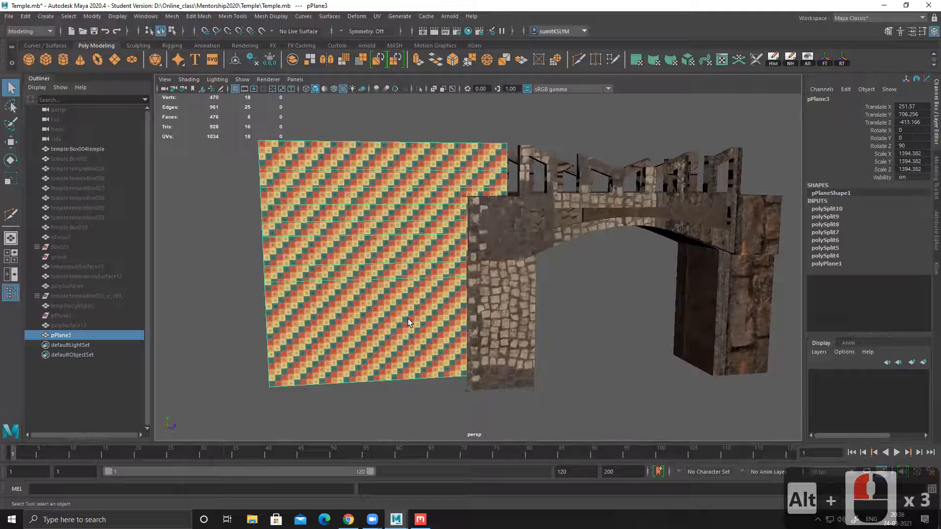
pyautogui.keyDown('alt'); pyautogui.moveTo(362, 191); pyautogui.dragTo(357, 226); pyautogui.keyUp('alt')
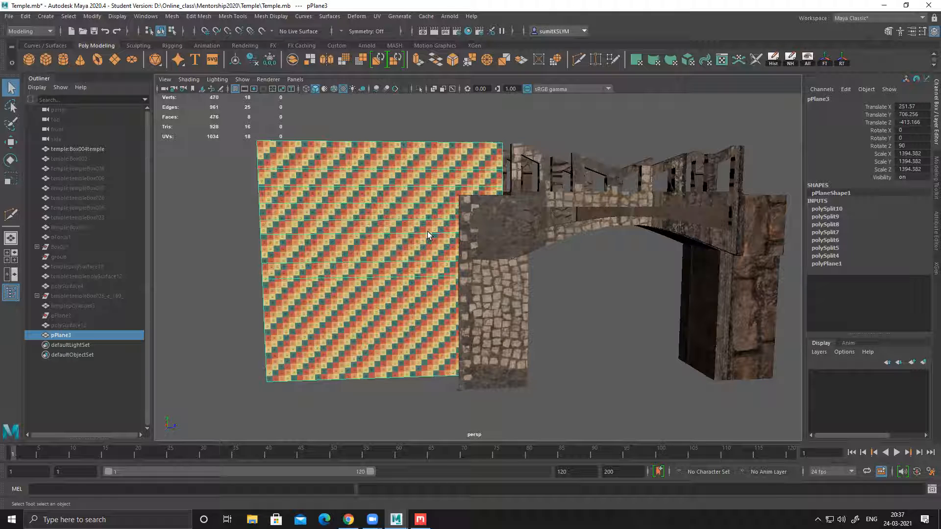
pyautogui.moveTo(338, 209); pyautogui.dragTo(434, 146, button='right')
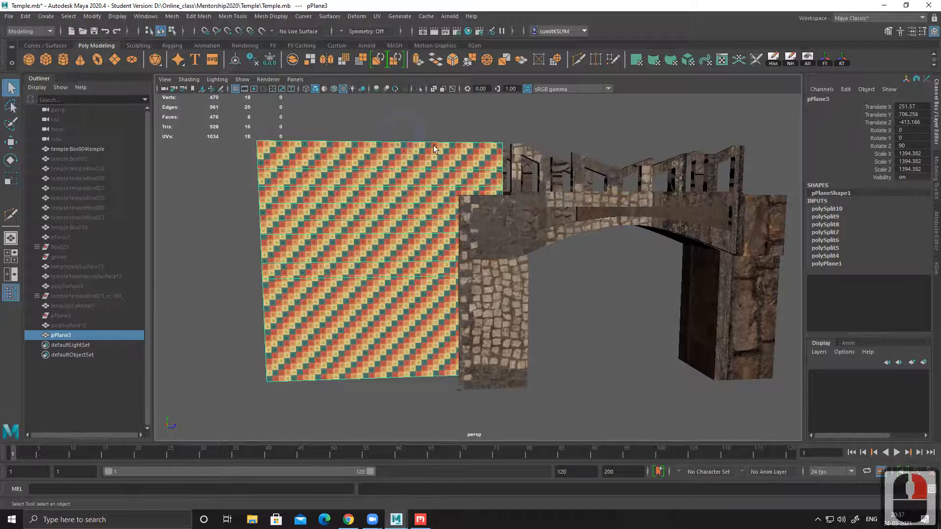
pyautogui.click(773, 59)
pyautogui.click(807, 59)
# Step: Undo a reset of the plane's transformations and freeze its transformations instead
pyautogui.click(842, 62)
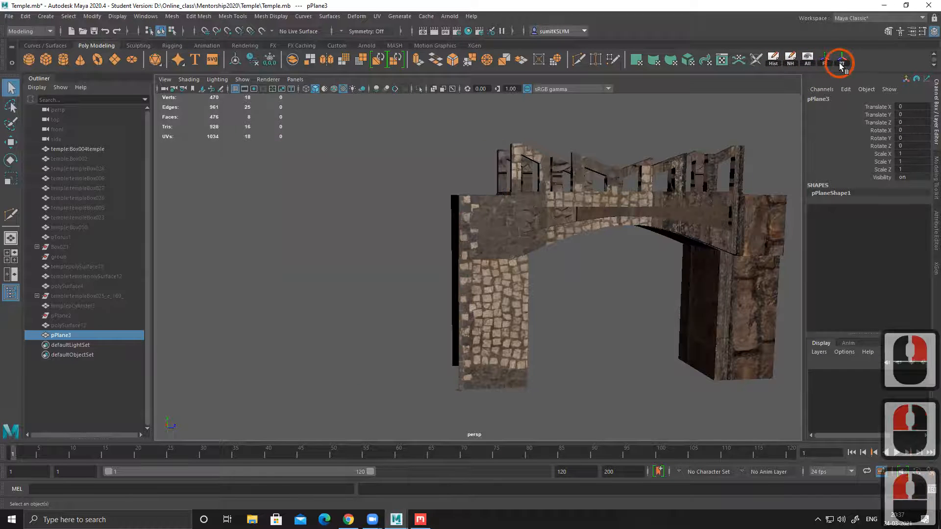
pyautogui.hotkey('ctrl', 'z')
pyautogui.click(825, 60)
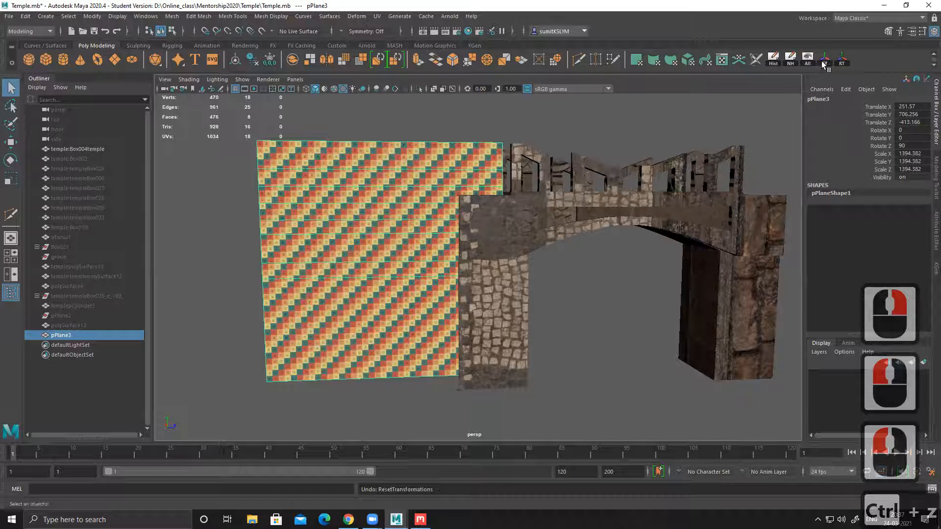
# Step: Export only the selected divided plane to the Desktop as an FBX file named plane
pyautogui.keyDown('alt'); pyautogui.moveTo(466, 231); pyautogui.dragTo(490, 235); pyautogui.keyUp('alt')
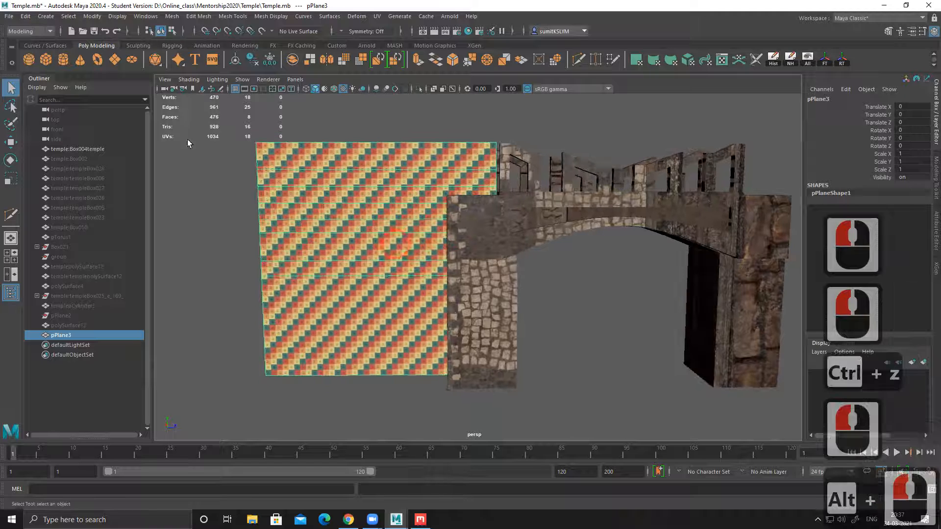
pyautogui.click(9, 16)
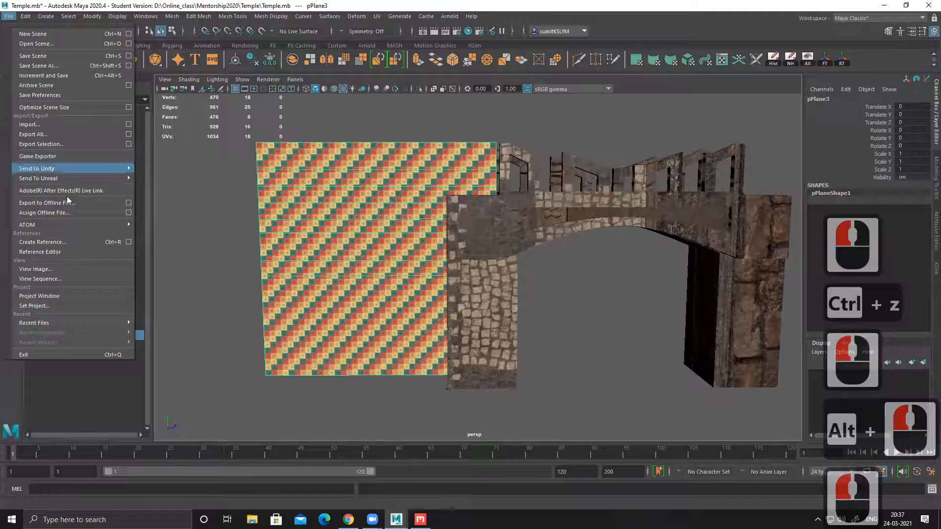
pyautogui.click(68, 145)
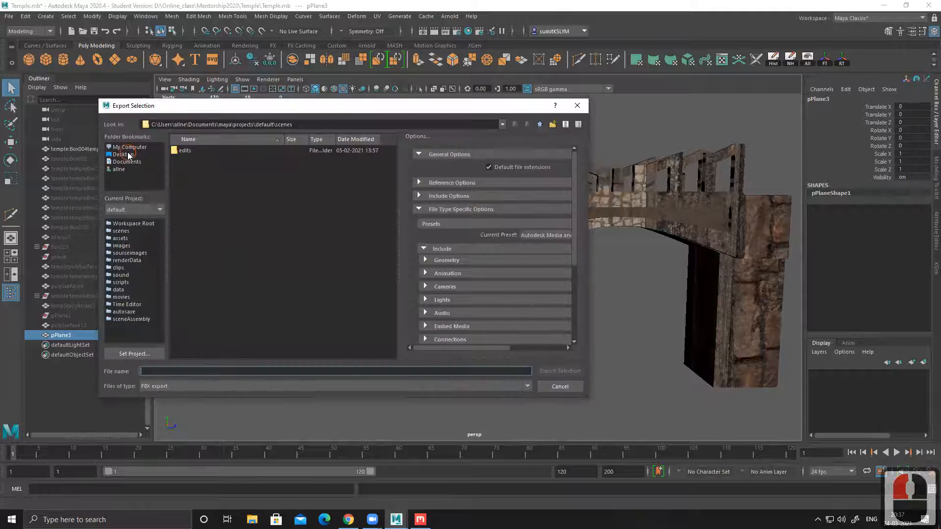
pyautogui.click(129, 154)
pyautogui.click(184, 371)
pyautogui.write('plan')
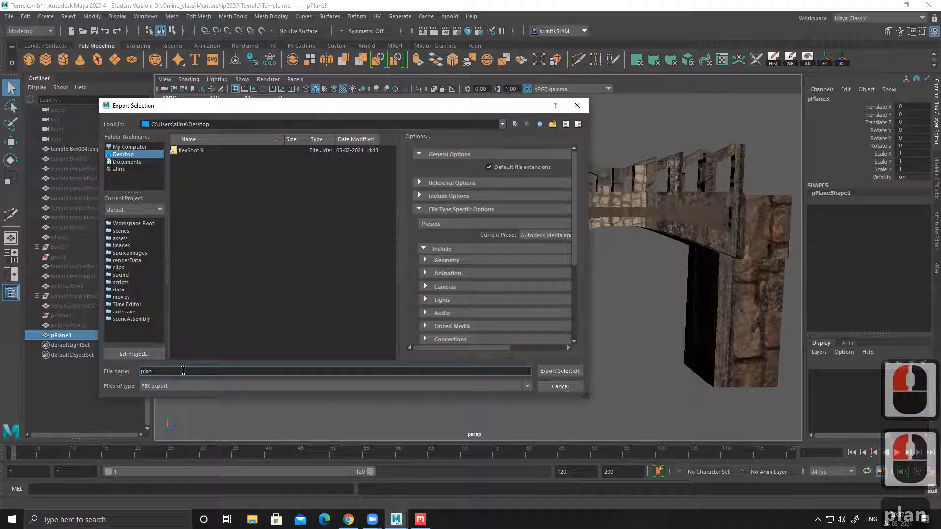
pyautogui.write('e')
pyautogui.click(559, 372)
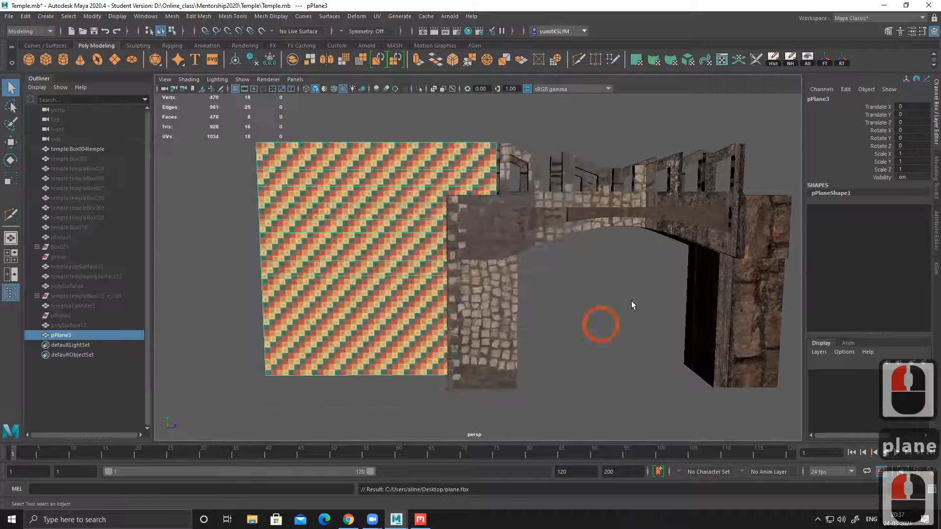
# Step: Minimize Maya and launch Substance Painter from the desktop
pyautogui.click(886, 5)
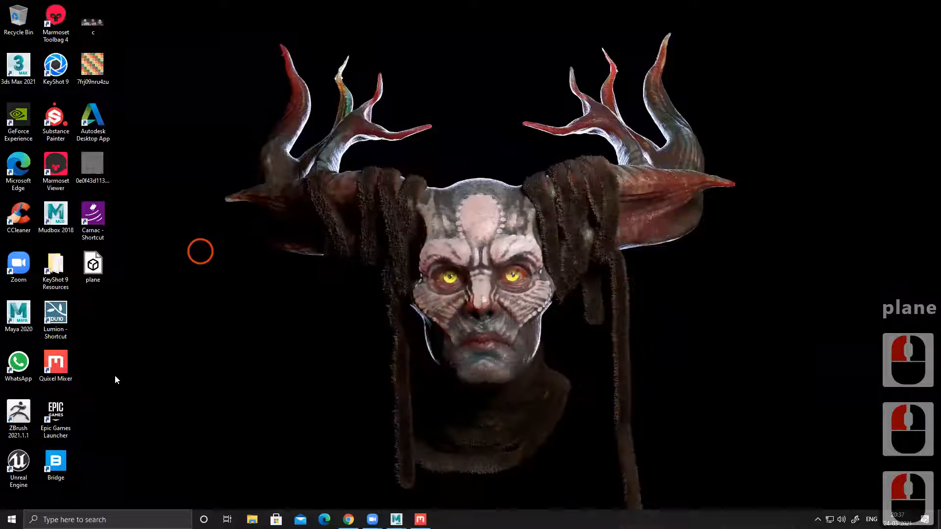
pyautogui.doubleClick(60, 120)
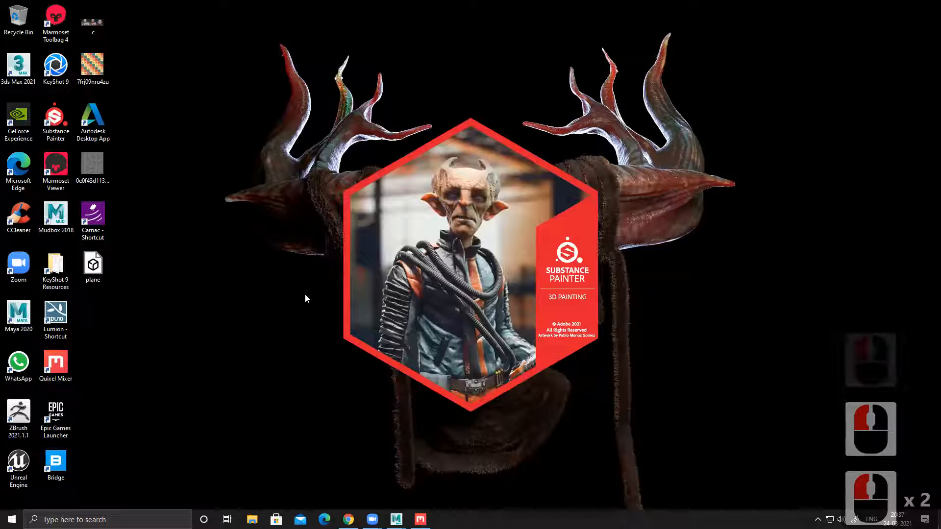
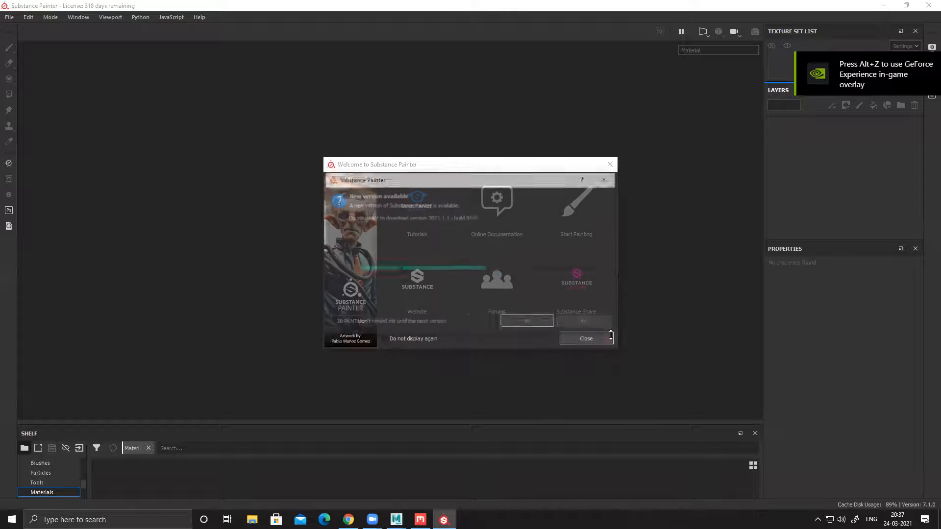
# Step: Dismiss the new-version prompt and the welcome window
pyautogui.click(610, 337)
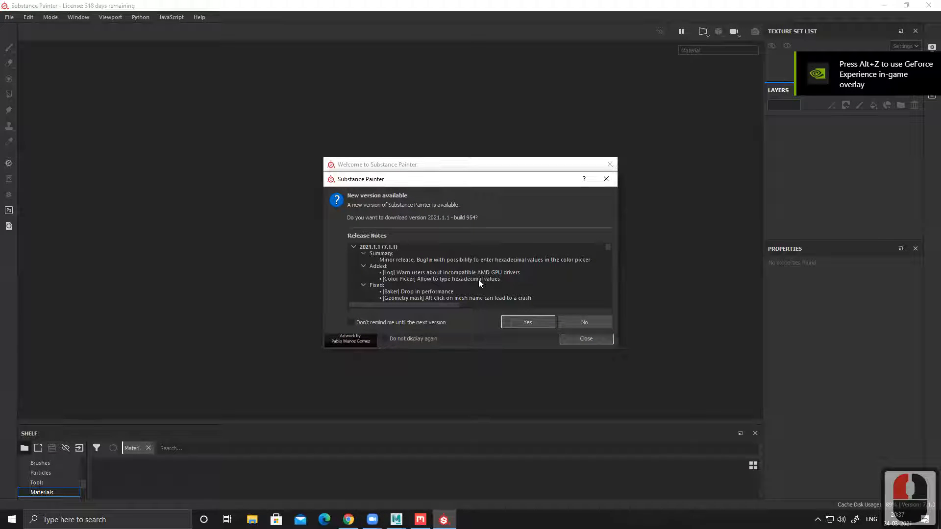
pyautogui.click(531, 321)
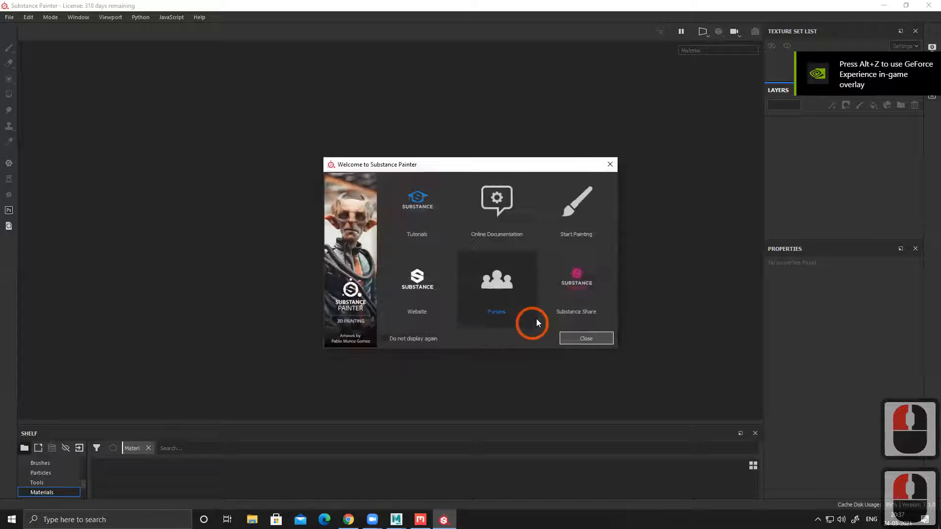
pyautogui.click(586, 338)
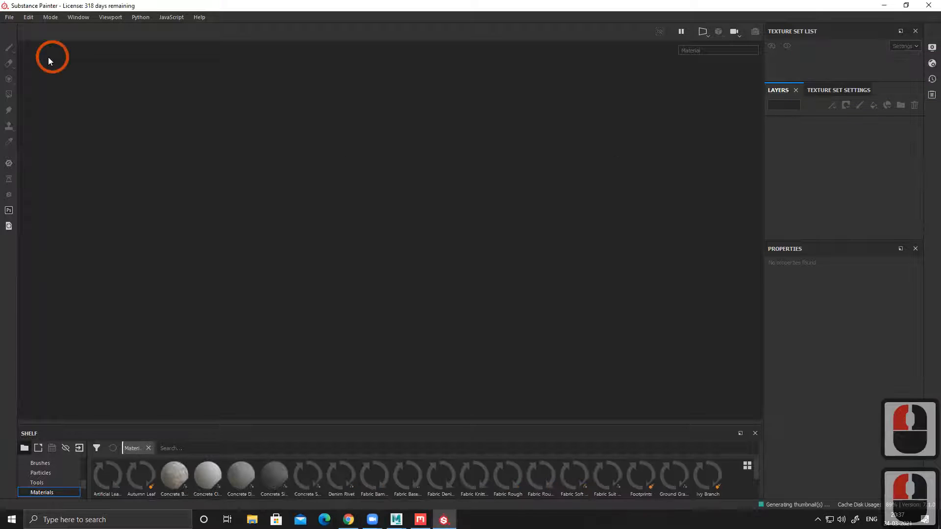
# Step: Create a new project using the plane mesh from the Desktop
pyautogui.click(8, 18)
pyautogui.click(20, 27)
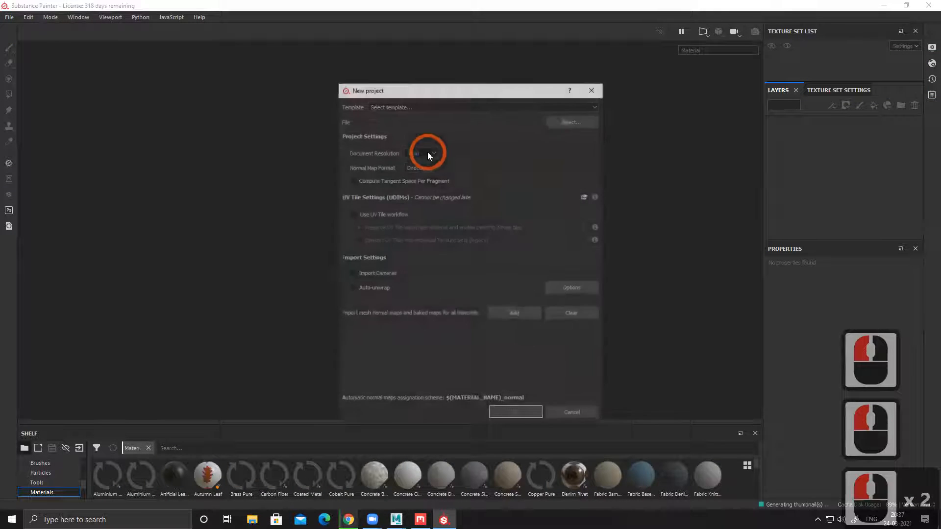
pyautogui.click(572, 121)
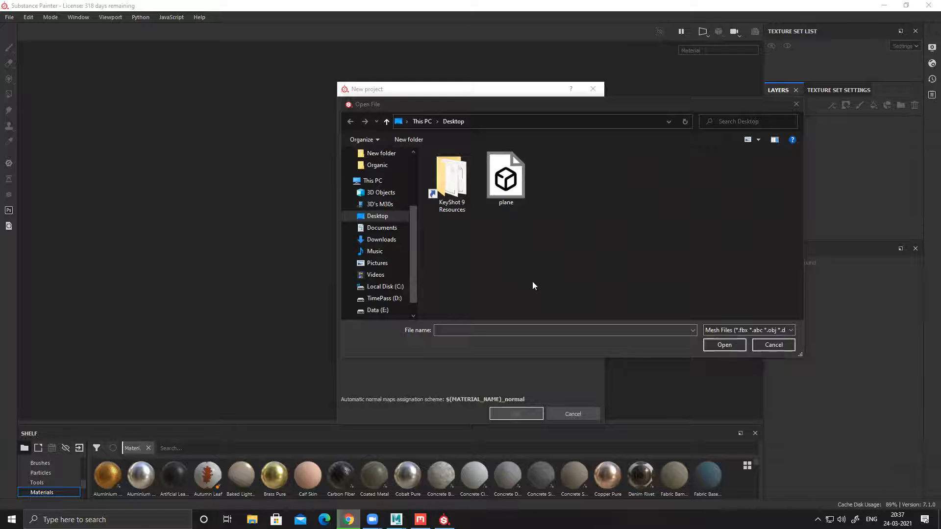
pyautogui.click(506, 181)
pyautogui.click(730, 345)
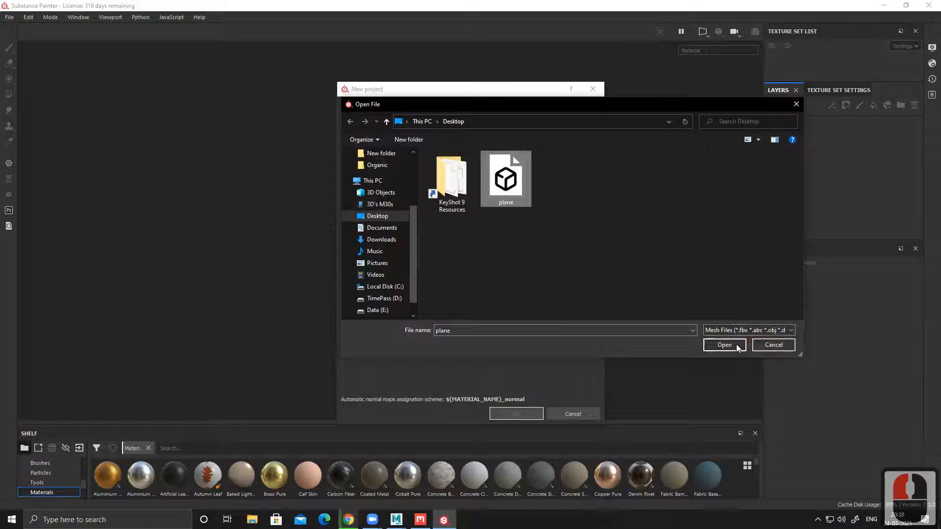
pyautogui.click(520, 414)
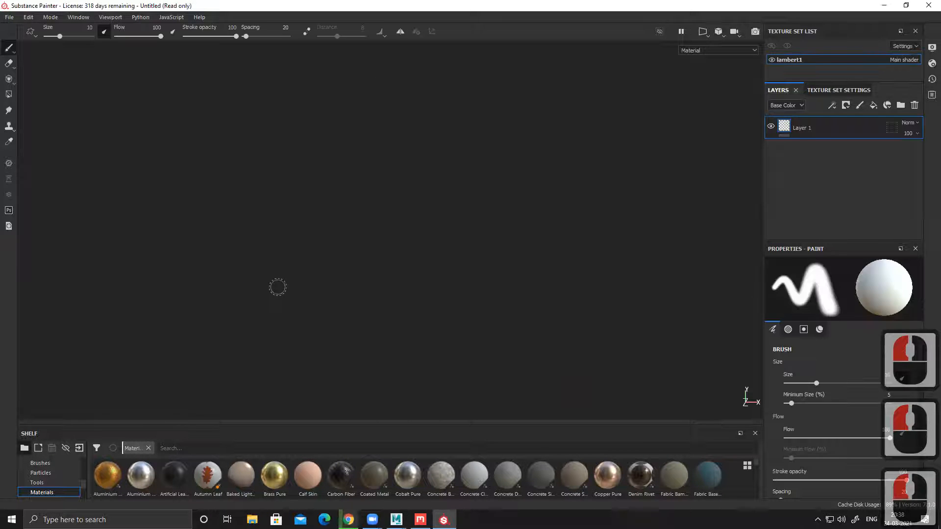
# Step: Face the front of the imported plane and delete the default paint layer
pyautogui.moveTo(358, 279)
pyautogui.keyDown('alt'); pyautogui.mouseDown()
pyautogui.moveTo(636, 284)
pyautogui.moveTo(581, 273)
pyautogui.mouseUp(); pyautogui.keyUp('alt')
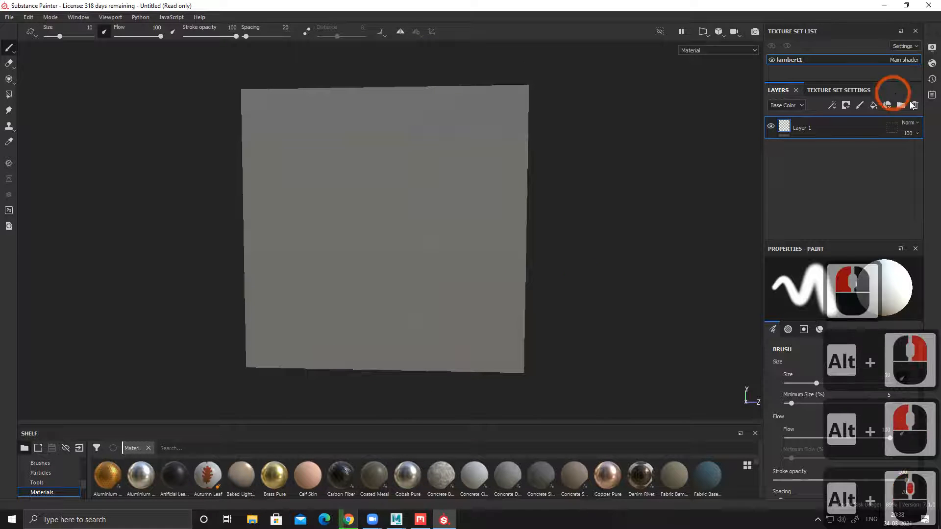
pyautogui.click(915, 105)
pyautogui.keyDown('alt'); pyautogui.moveTo(614, 221); pyautogui.dragTo(586, 223, button='middle'); pyautogui.keyUp('alt')
pyautogui.keyDown('alt'); pyautogui.moveTo(586, 223); pyautogui.dragTo(592, 223); pyautogui.keyUp('alt')
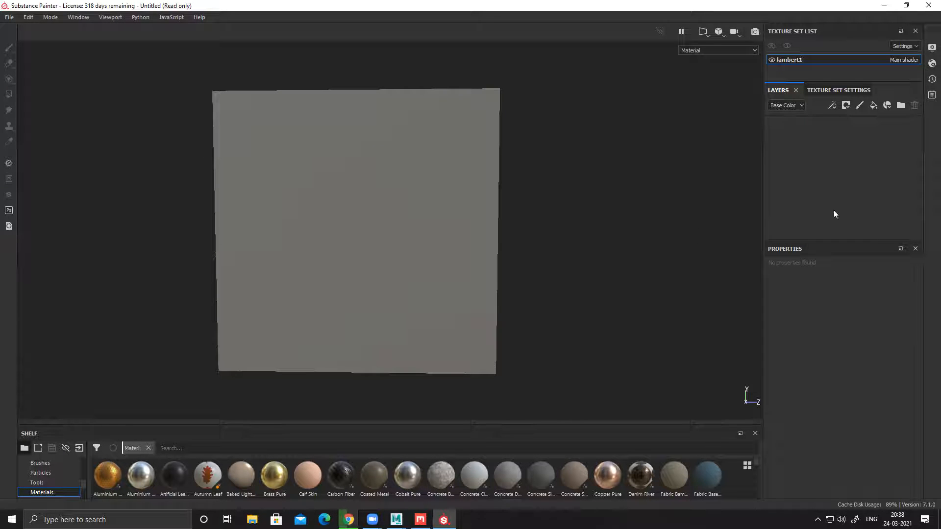
# Step: Add a fill layer with only the color channel enabled and set its base color to bright red
pyautogui.click(872, 108)
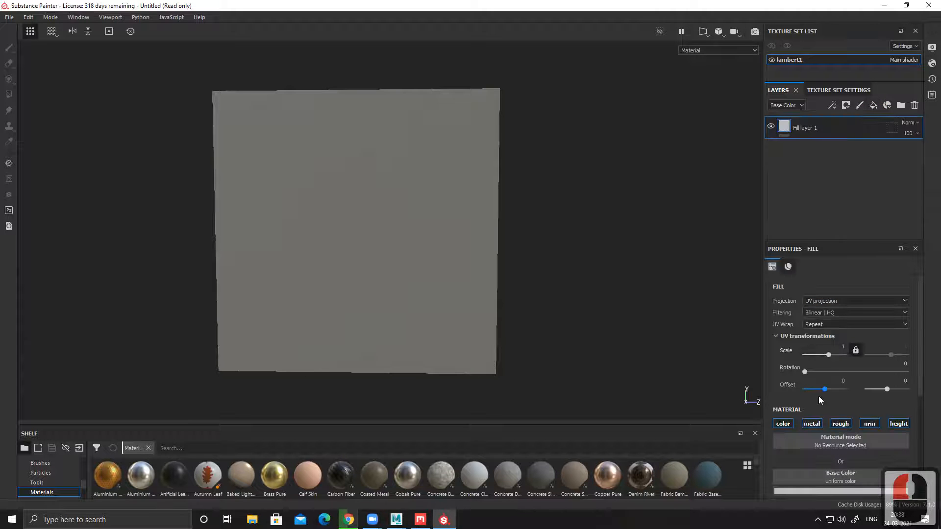
pyautogui.keyDown('alt'); pyautogui.click(783, 424); pyautogui.keyUp('alt')
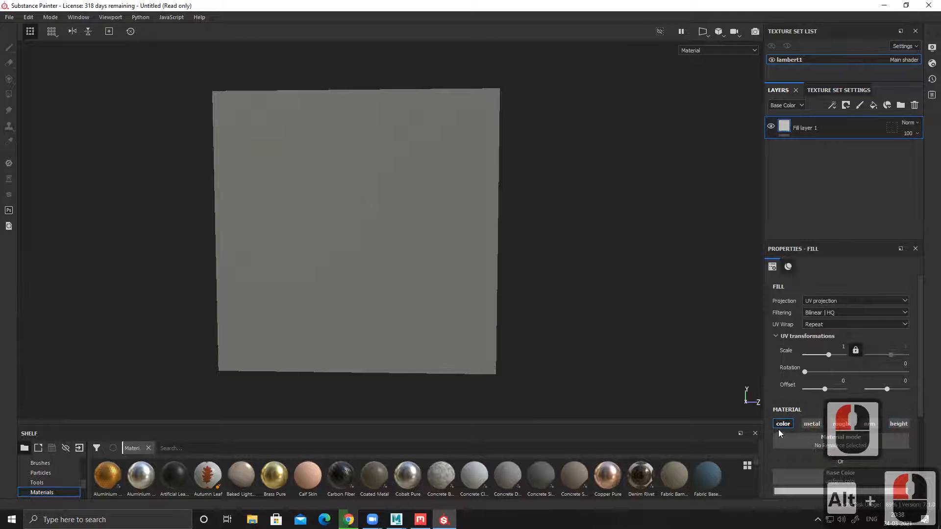
pyautogui.scroll(-4, 808, 382)
pyautogui.click(809, 374)
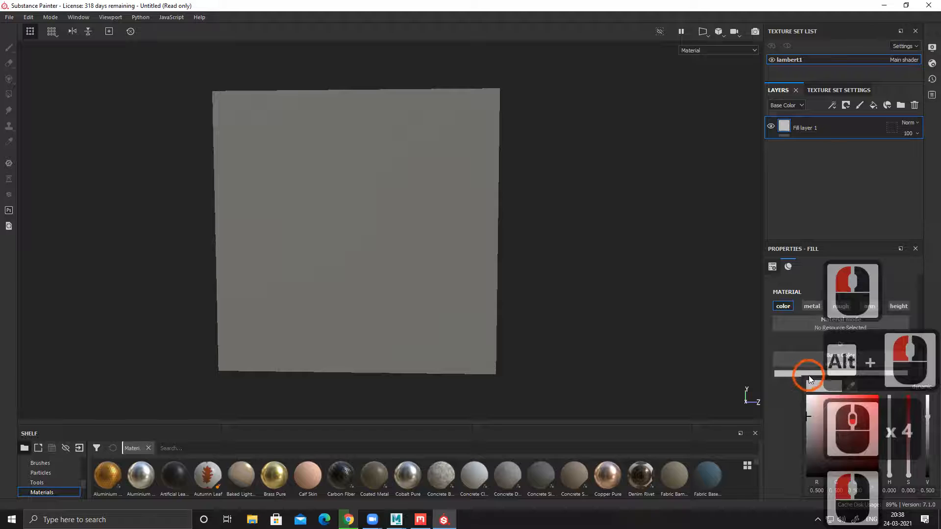
pyautogui.moveTo(825, 425); pyautogui.dragTo(895, 397)
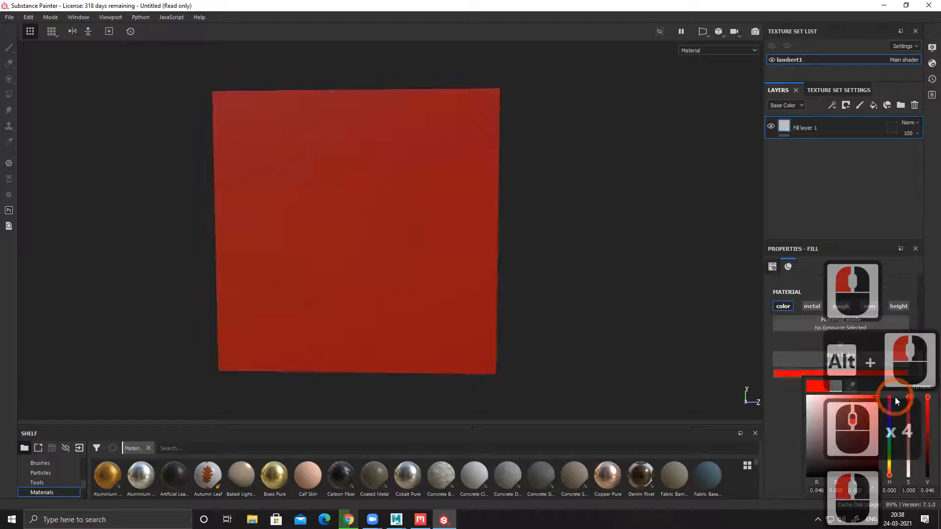
pyautogui.moveTo(569, 281)
pyautogui.keyDown('alt'); pyautogui.mouseDown()
pyautogui.moveTo(603, 269)
pyautogui.moveTo(534, 116)
pyautogui.moveTo(593, 256)
pyautogui.moveTo(435, 263)
pyautogui.moveTo(594, 265)
pyautogui.moveTo(576, 266)
pyautogui.mouseUp(); pyautogui.keyUp('alt')
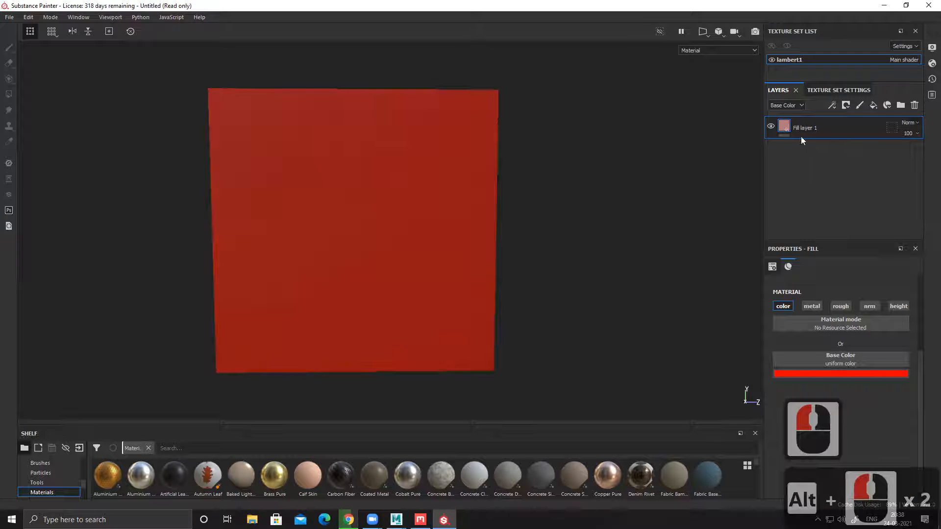
pyautogui.keyDown('alt'); pyautogui.moveTo(608, 314); pyautogui.dragTo(551, 315); pyautogui.keyUp('alt')
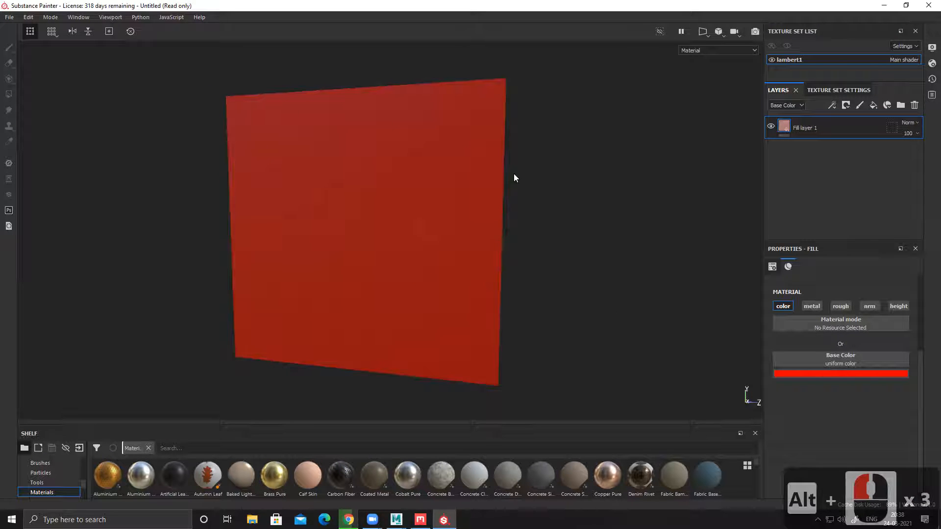
# Step: Add a second fill layer with only the color channel enabled and set its base color to purple
pyautogui.click(874, 105)
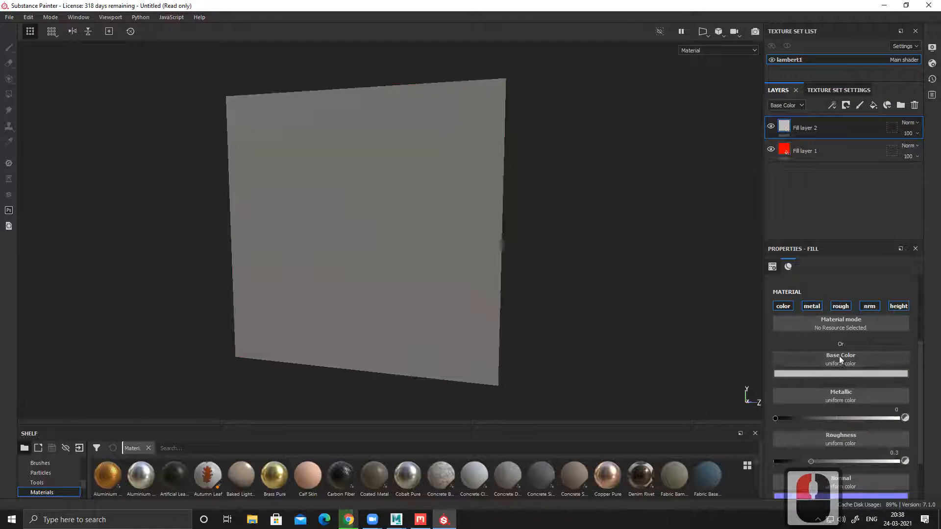
pyautogui.click(783, 307)
pyautogui.click(829, 373)
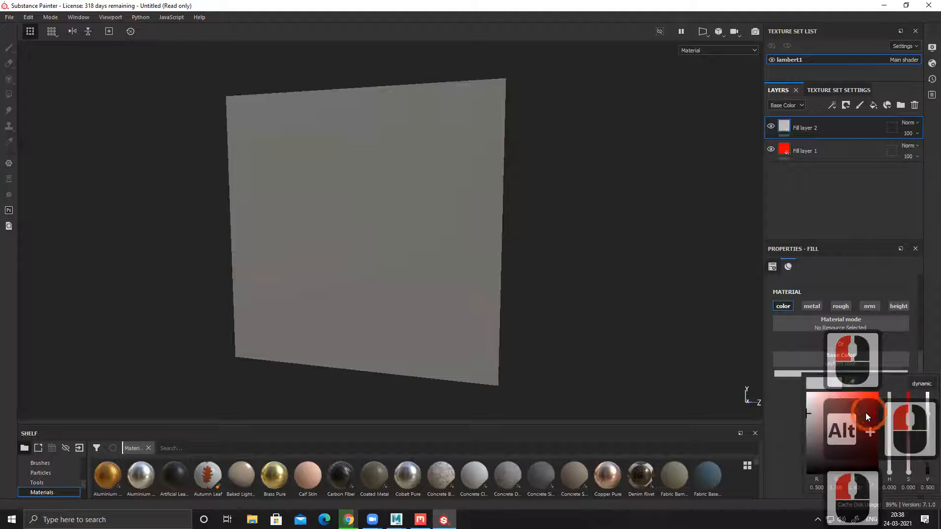
pyautogui.click(888, 414)
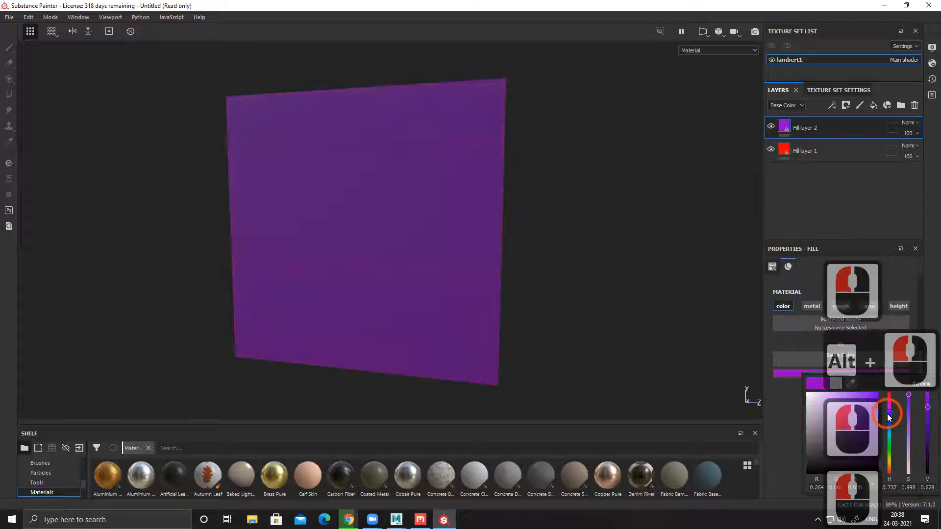
# Step: Add a black mask to the purple fill layer and activate the Polygon Fill tool
pyautogui.rightClick(797, 134)
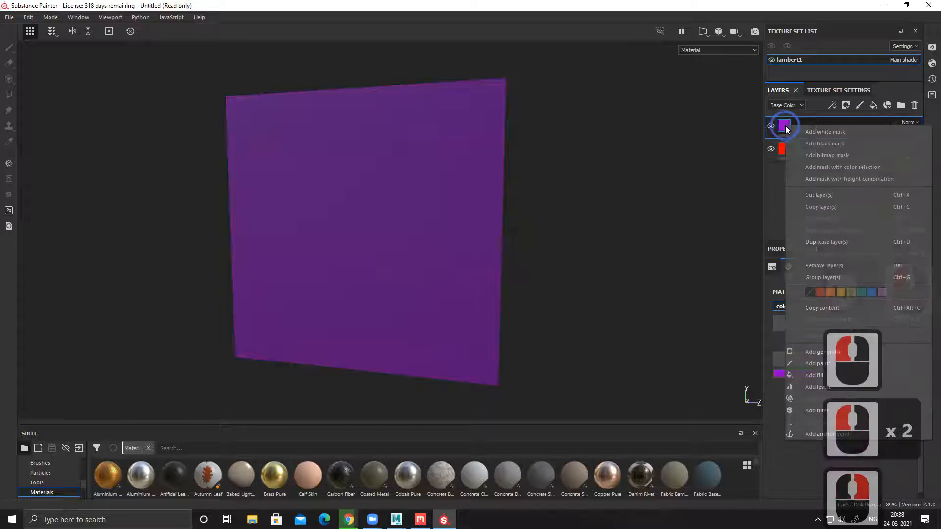
pyautogui.click(816, 142)
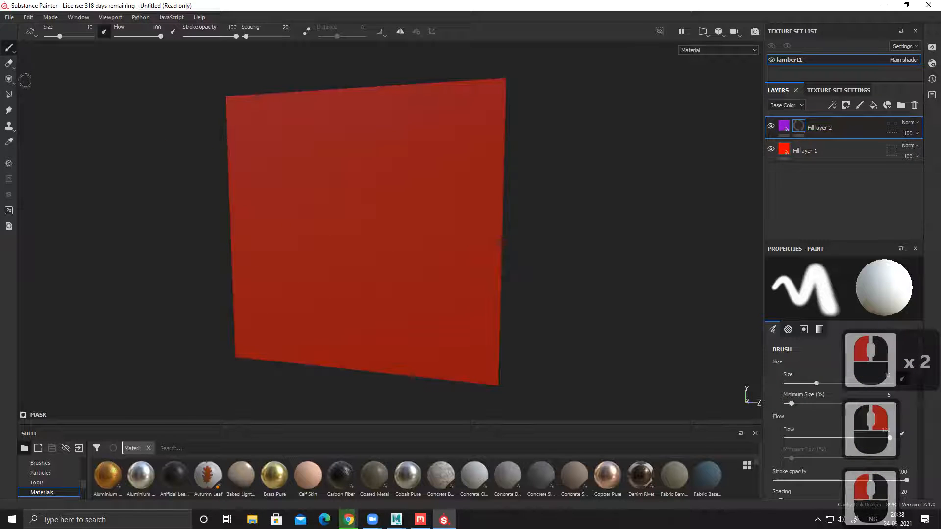
pyautogui.click(10, 97)
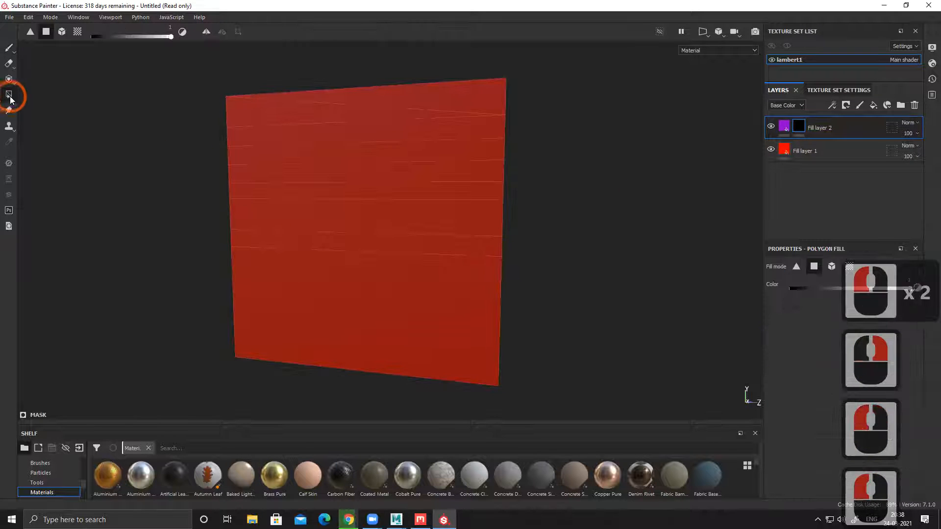
pyautogui.click(61, 33)
pyautogui.click(359, 241)
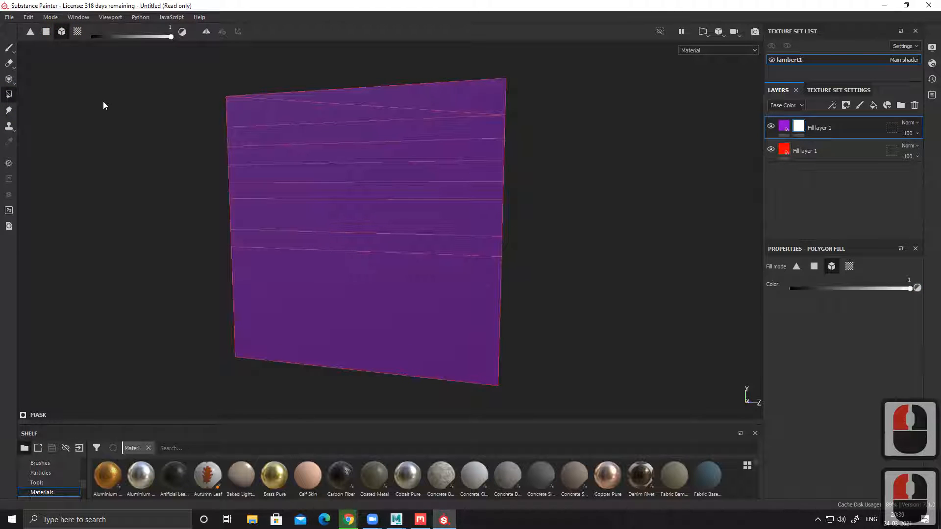
pyautogui.hotkey('ctrl', 'z')
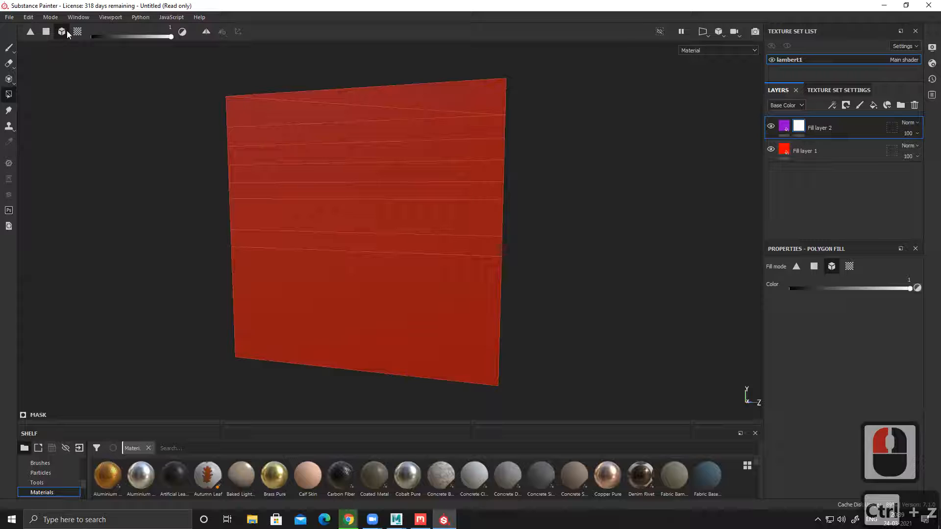
# Step: Reveal the purple layer on the narrow strip directly above the plane's large lower section, using quad polygon fill
pyautogui.click(312, 182)
pyautogui.click(324, 240)
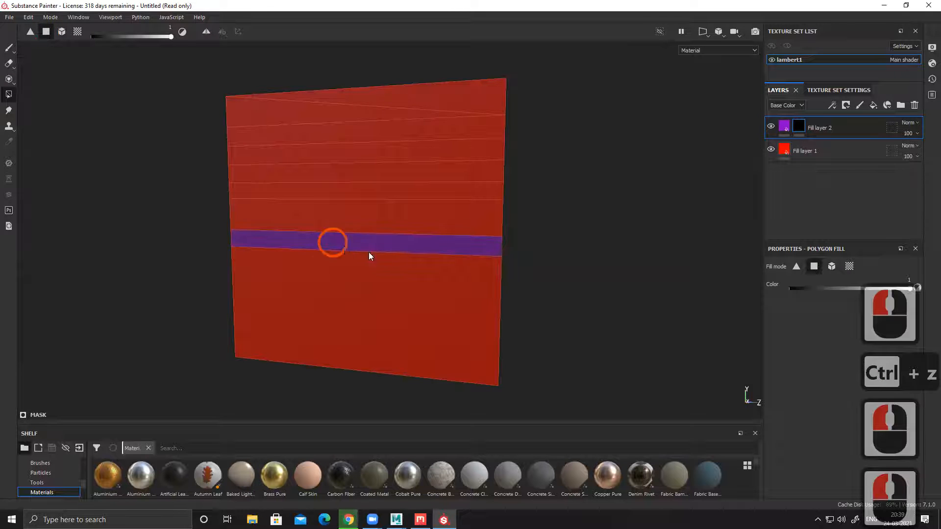
pyautogui.keyDown('alt'); pyautogui.moveTo(218, 261); pyautogui.dragTo(279, 265); pyautogui.keyUp('alt')
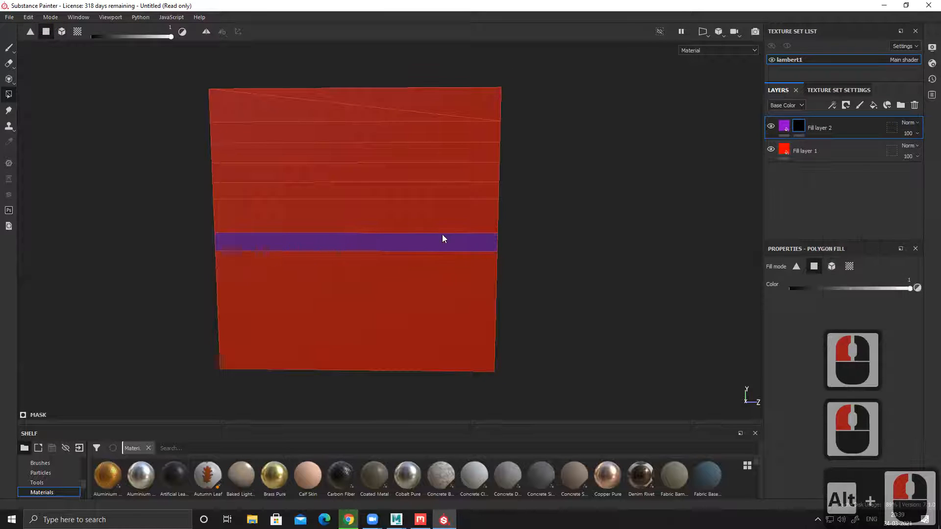
# Step: Add a third fill layer with only the color channel enabled and set its base color to olive green
pyautogui.click(873, 105)
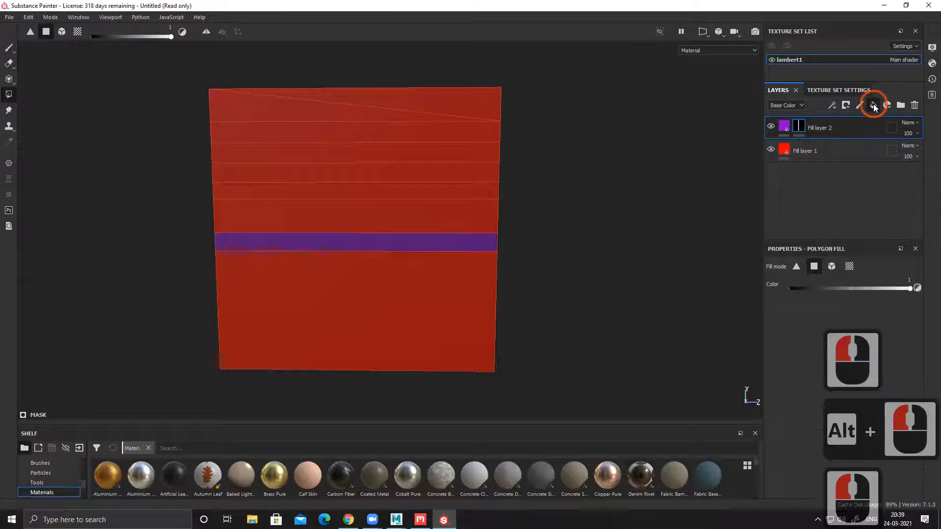
pyautogui.click(785, 308)
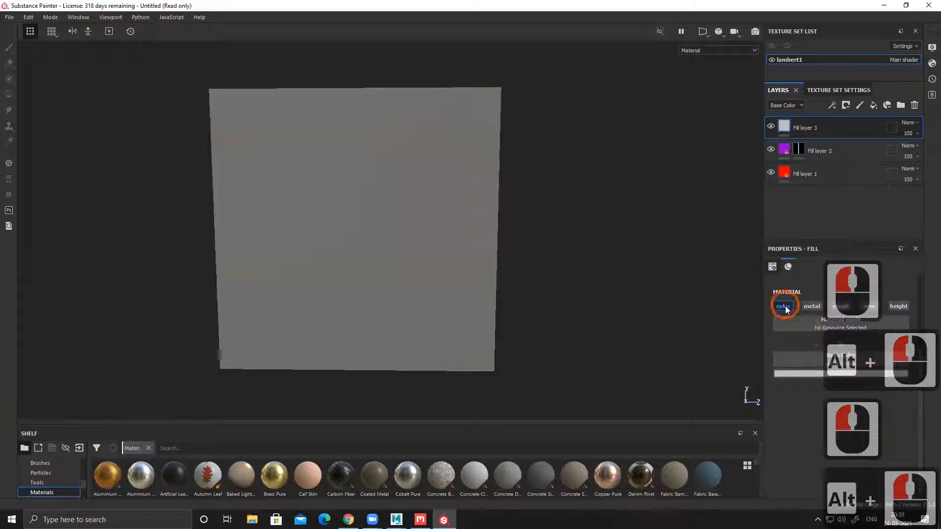
pyautogui.click(812, 372)
pyautogui.click(865, 416)
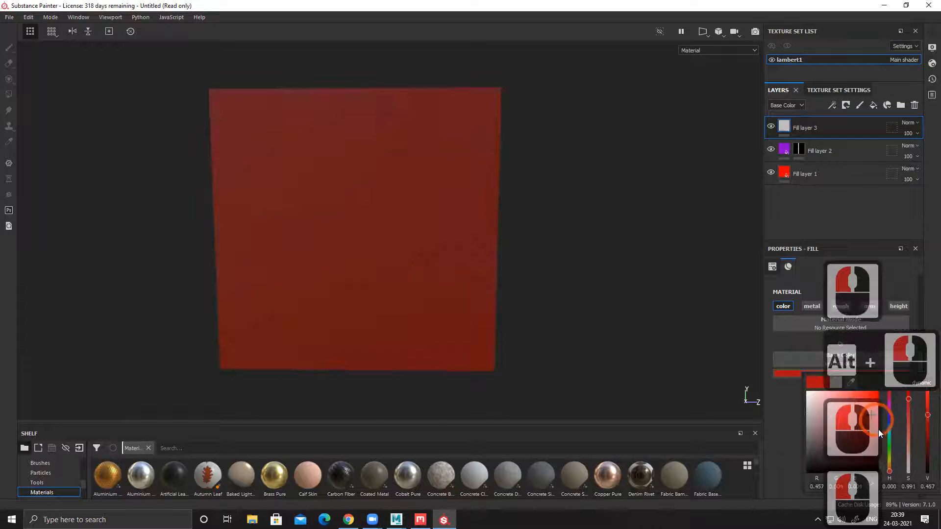
pyautogui.click(890, 452)
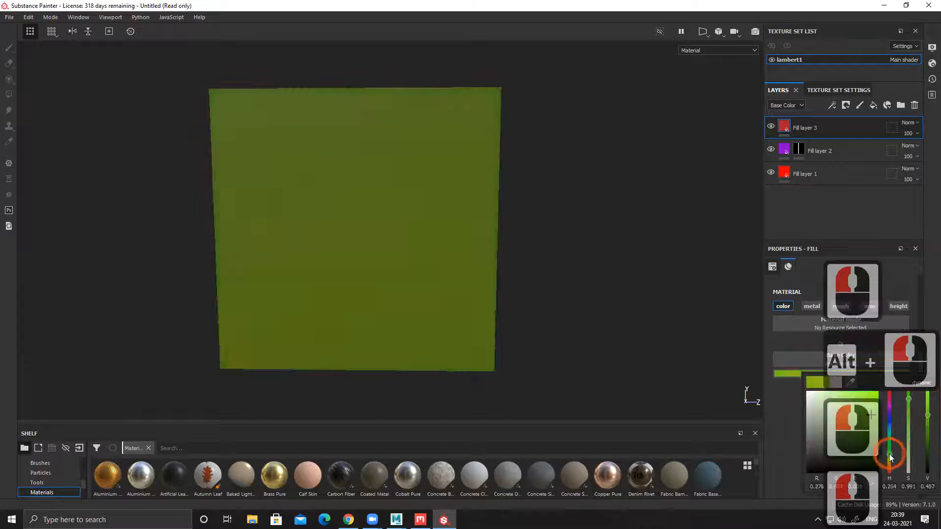
# Step: Add a black mask to the green fill layer and reveal it on the strip directly above the purple one
pyautogui.rightClick(784, 127)
pyautogui.click(822, 143)
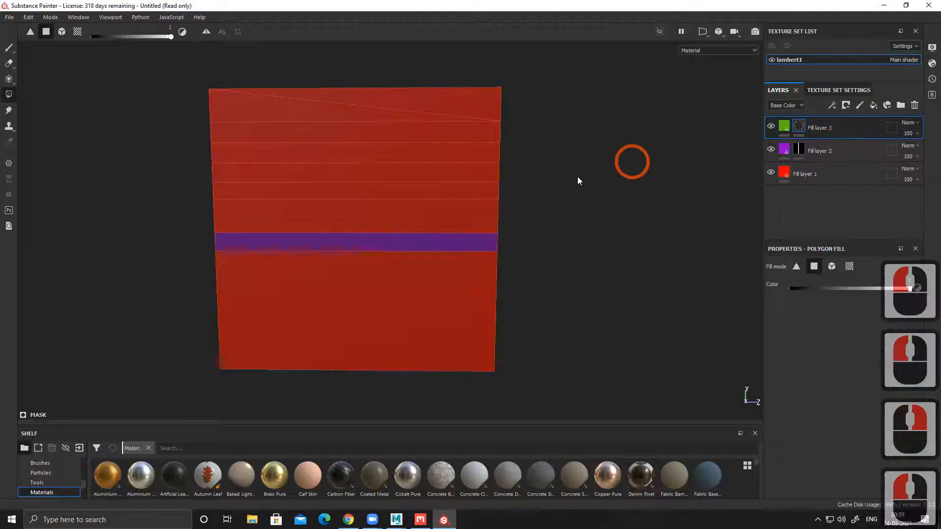
pyautogui.click(378, 216)
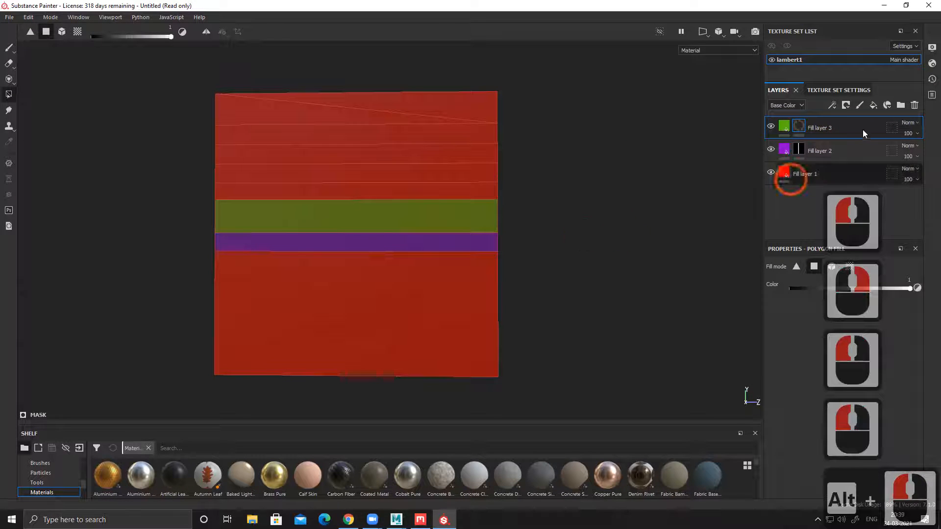
# Step: Add a fourth fill layer with only the color channel enabled and set its base color to teal
pyautogui.click(873, 105)
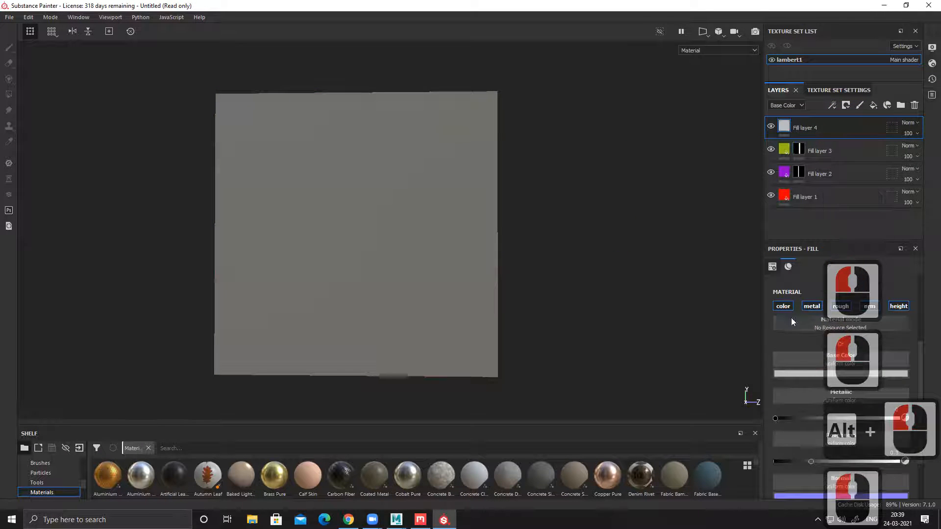
pyautogui.click(816, 374)
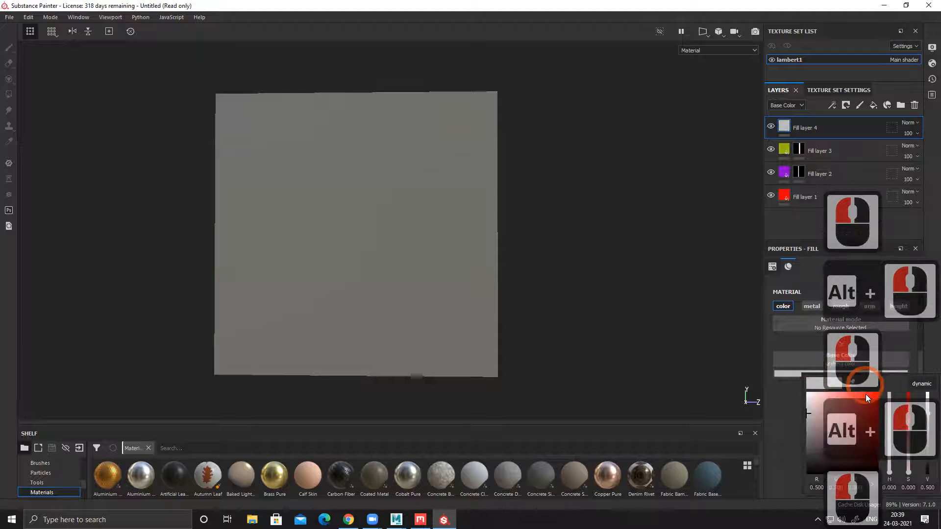
pyautogui.click(848, 430)
pyautogui.moveTo(898, 445)
pyautogui.mouseDown()
pyautogui.moveTo(890, 419)
pyautogui.moveTo(888, 434)
pyautogui.mouseUp()
# Step: Add a black mask to the teal fill layer and reveal it on the narrow strip directly above the green one
pyautogui.rightClick(784, 126)
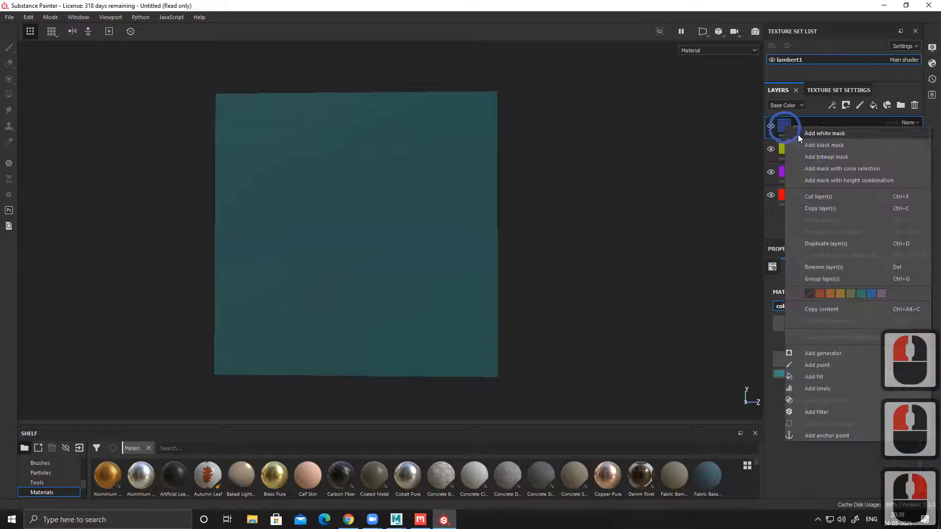
pyautogui.click(812, 145)
pyautogui.click(367, 194)
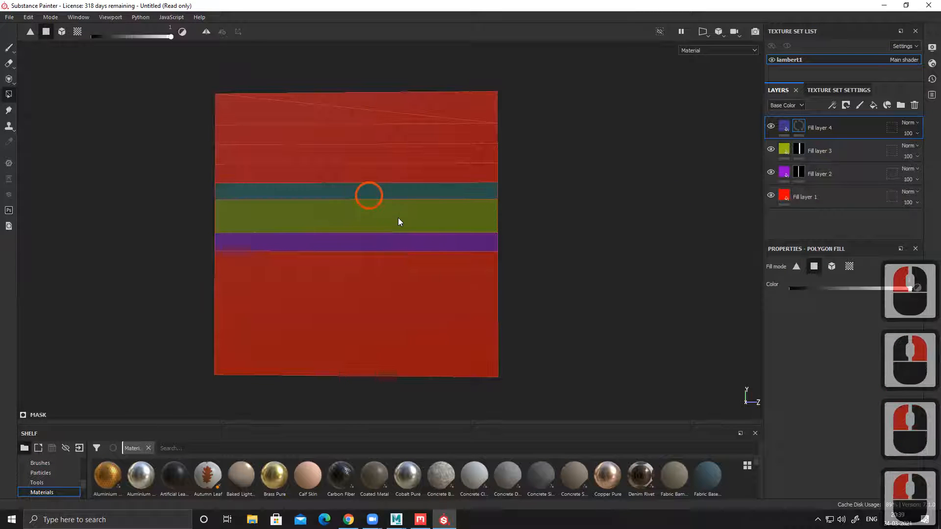
# Step: Add a fifth fill layer with only the color channel enabled and set its base color to dark red
pyautogui.keyDown('alt'); pyautogui.moveTo(614, 278); pyautogui.dragTo(618, 288); pyautogui.keyUp('alt')
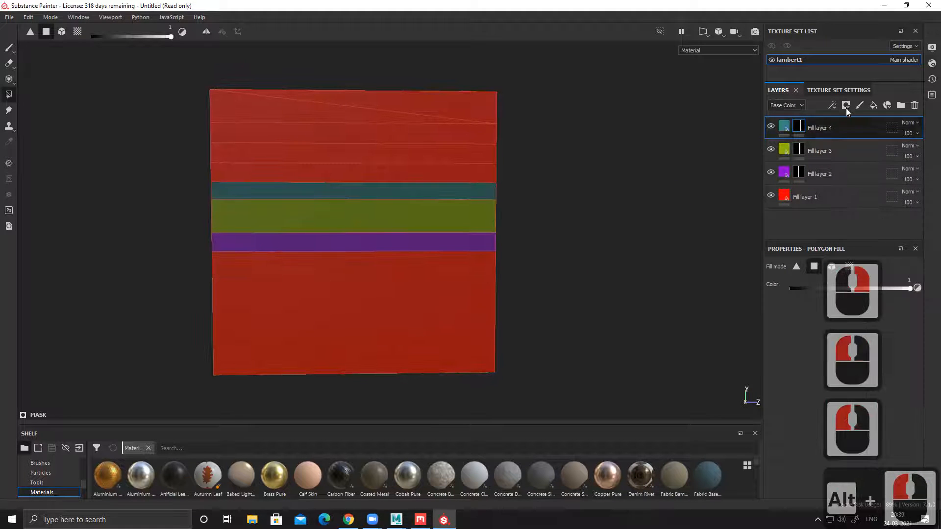
pyautogui.click(873, 105)
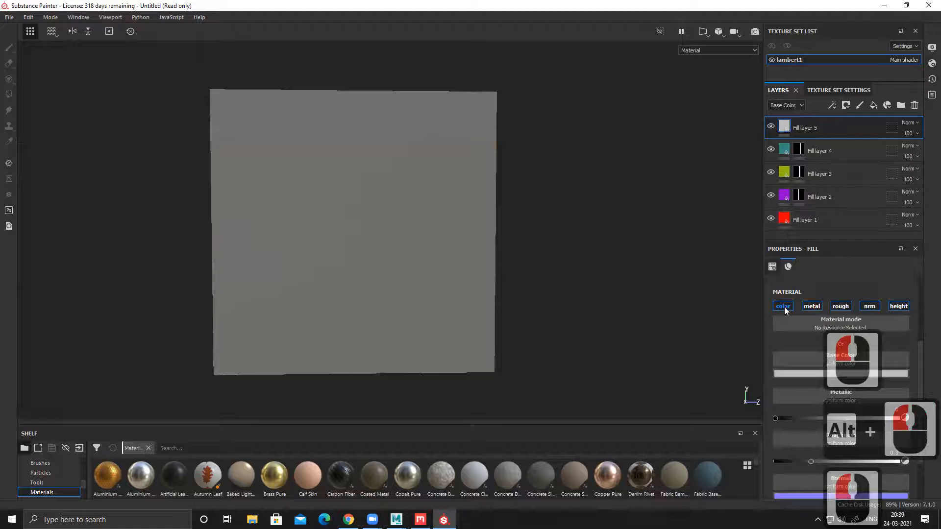
pyautogui.click(813, 373)
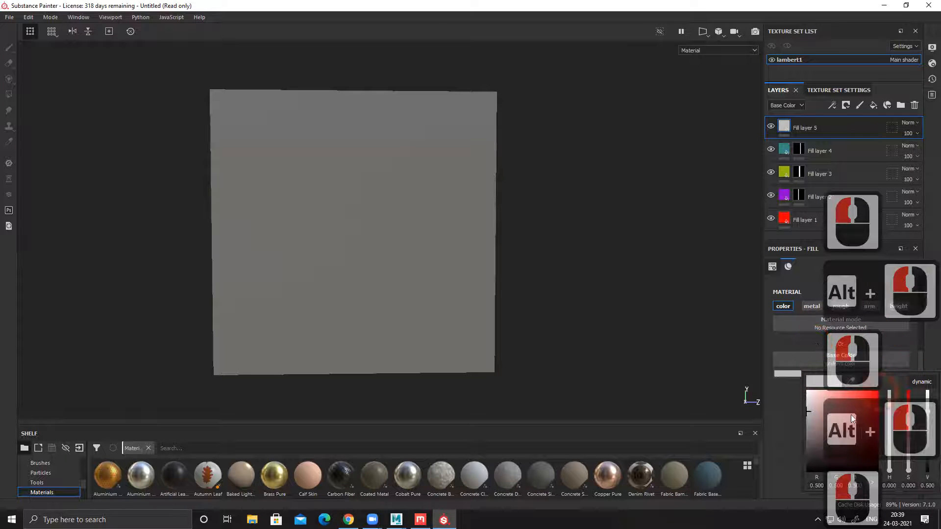
pyautogui.keyDown('alt'); pyautogui.moveTo(822, 405); pyautogui.dragTo(824, 417); pyautogui.keyUp('alt')
pyautogui.click(888, 391)
pyautogui.moveTo(878, 394); pyautogui.dragTo(866, 450)
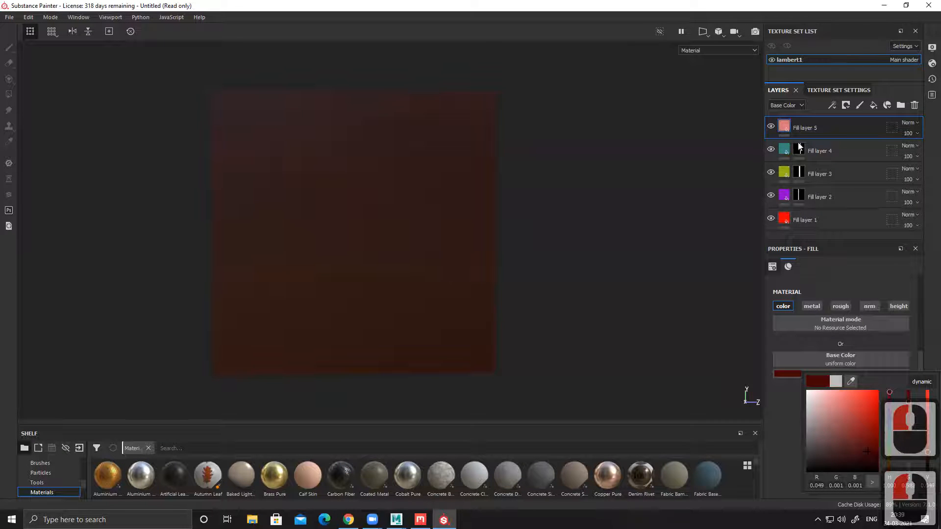
# Step: Add a black mask to the dark red fill layer and reveal it on the strip directly above the teal one
pyautogui.rightClick(789, 126)
pyautogui.click(816, 147)
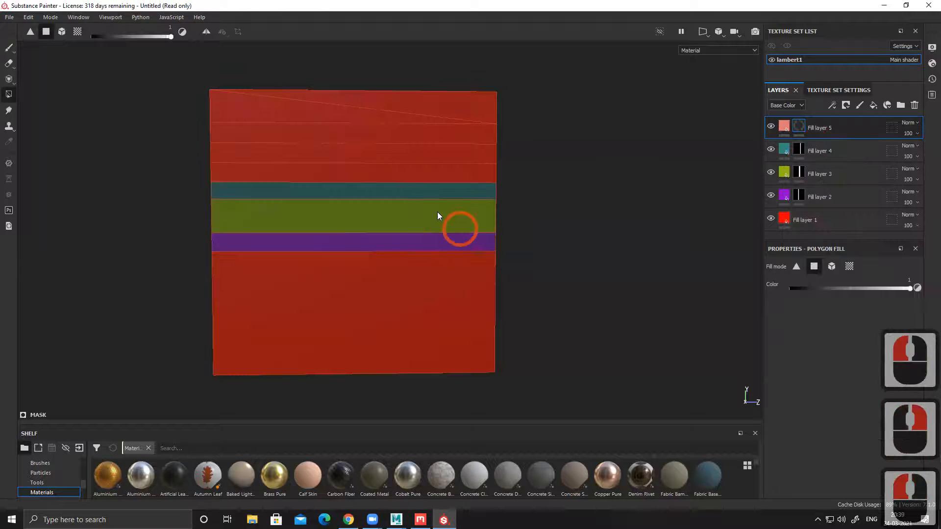
pyautogui.click(424, 176)
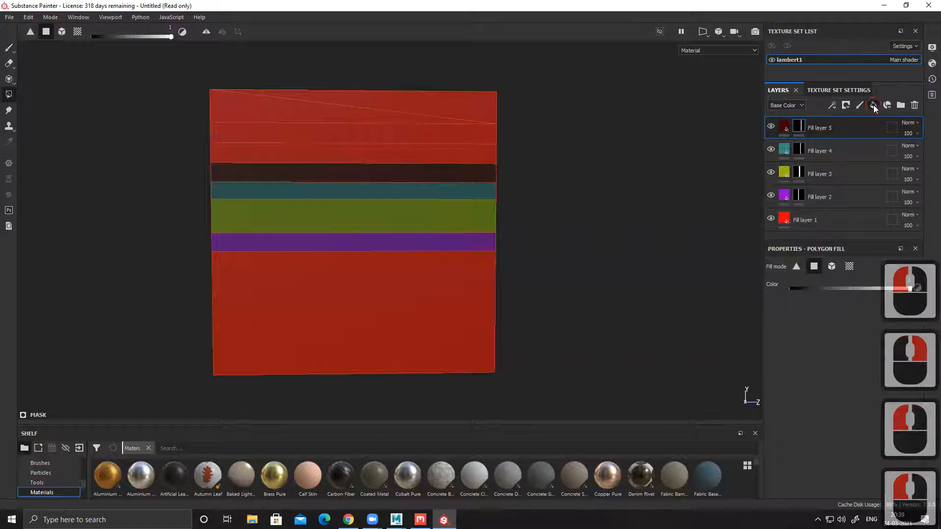
# Step: Add a sixth fill layer with only the color channel enabled and set its base color to bright lime
pyautogui.click(873, 105)
pyautogui.keyDown('alt'); pyautogui.click(783, 306); pyautogui.keyUp('alt')
pyautogui.click(815, 374)
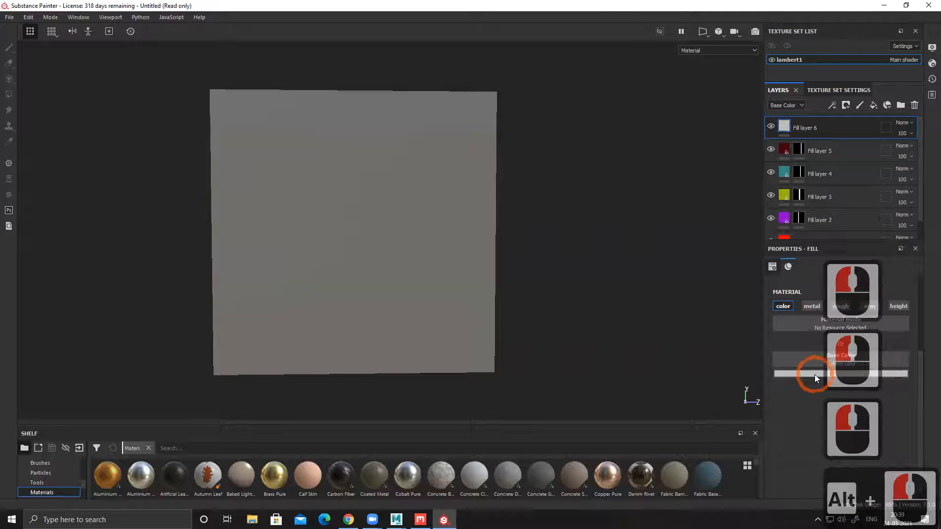
pyautogui.click(867, 411)
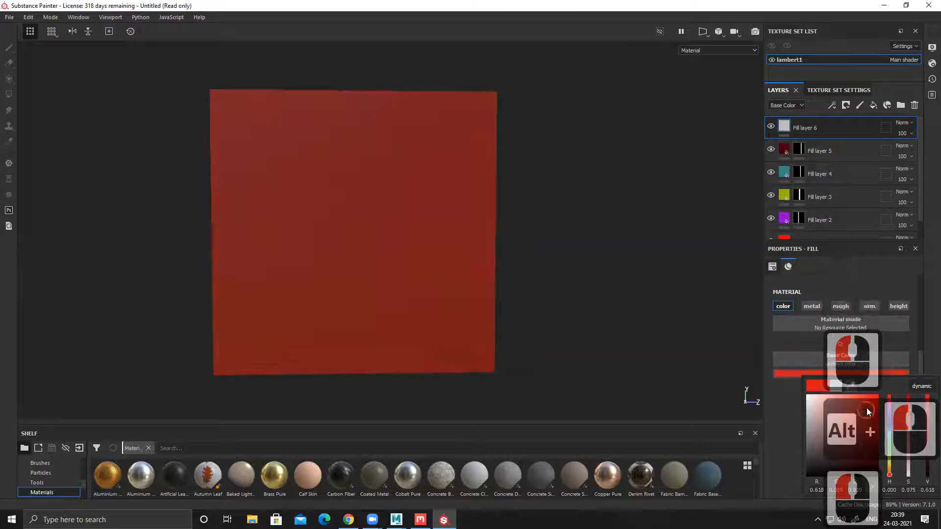
pyautogui.click(890, 462)
pyautogui.moveTo(889, 461); pyautogui.dragTo(878, 392)
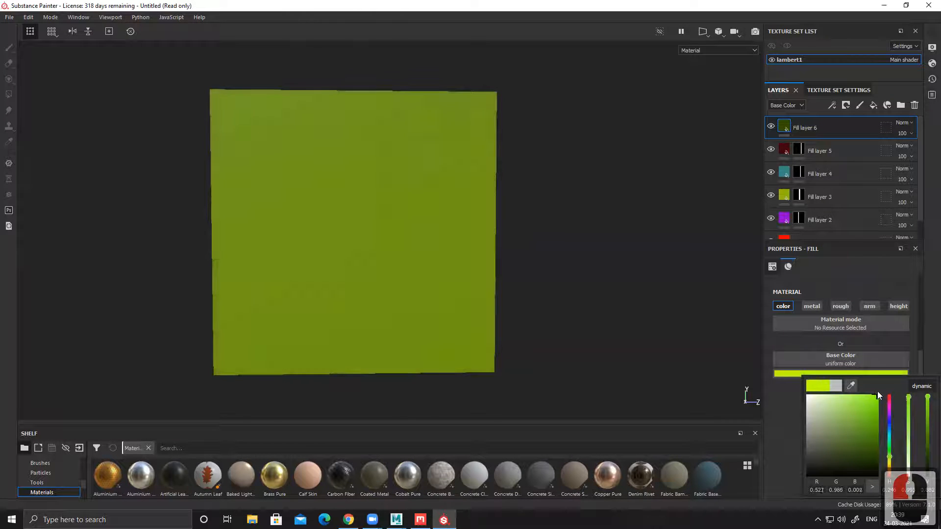
# Step: Add a black mask to the lime fill layer and reveal it on the strip directly above the dark red one
pyautogui.rightClick(784, 127)
pyautogui.click(807, 141)
pyautogui.click(397, 154)
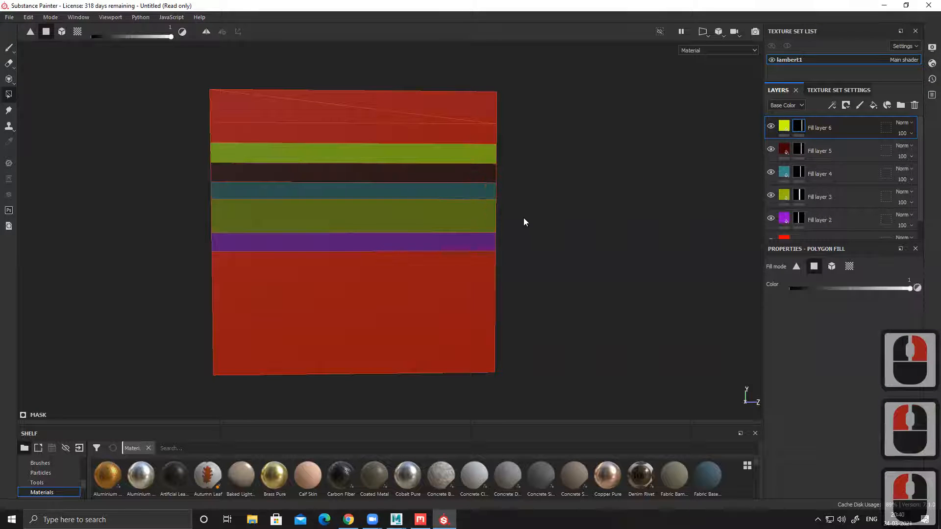
# Step: Add a seventh fill layer with only the color channel enabled and set its base color to very dark purple
pyautogui.click(873, 106)
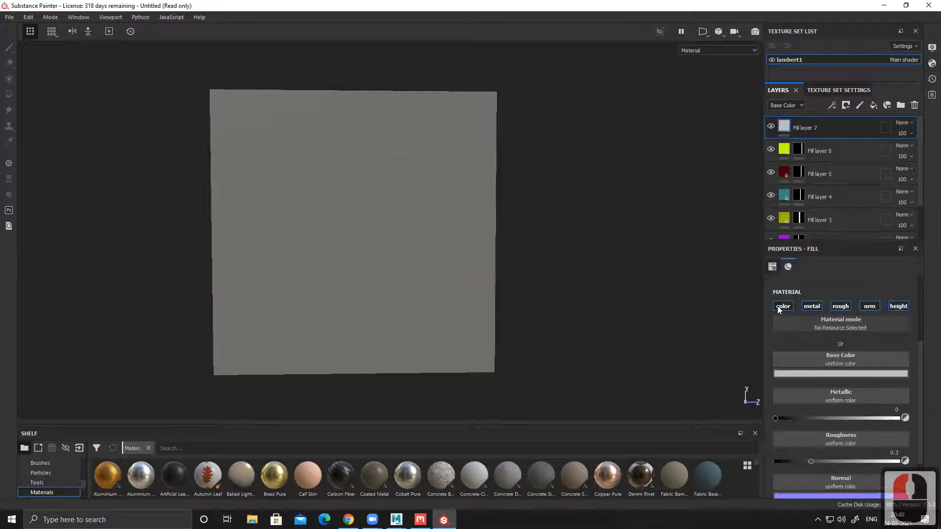
pyautogui.keyDown('alt'); pyautogui.click(779, 305); pyautogui.keyUp('alt')
pyautogui.keyDown('alt'); pyautogui.click(820, 373); pyautogui.keyUp('alt')
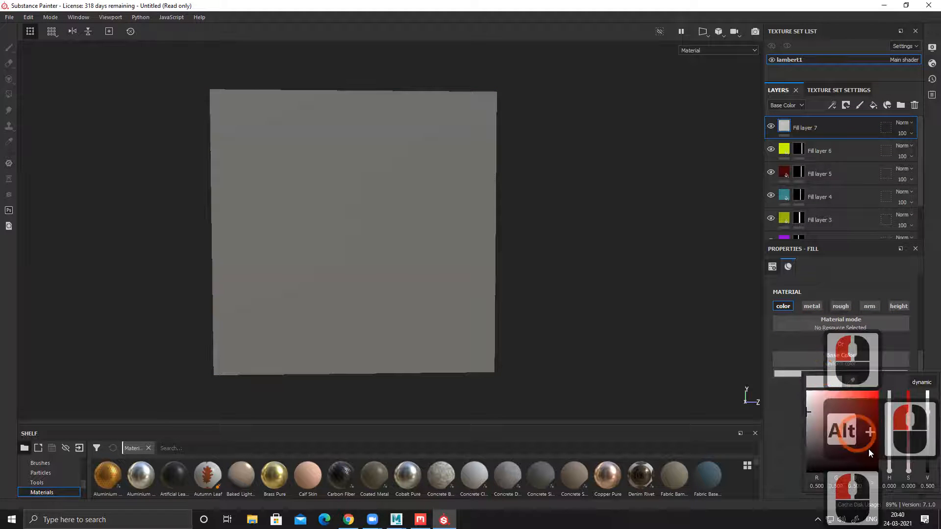
pyautogui.keyDown('alt'); pyautogui.moveTo(872, 465); pyautogui.dragTo(886, 476); pyautogui.keyUp('alt')
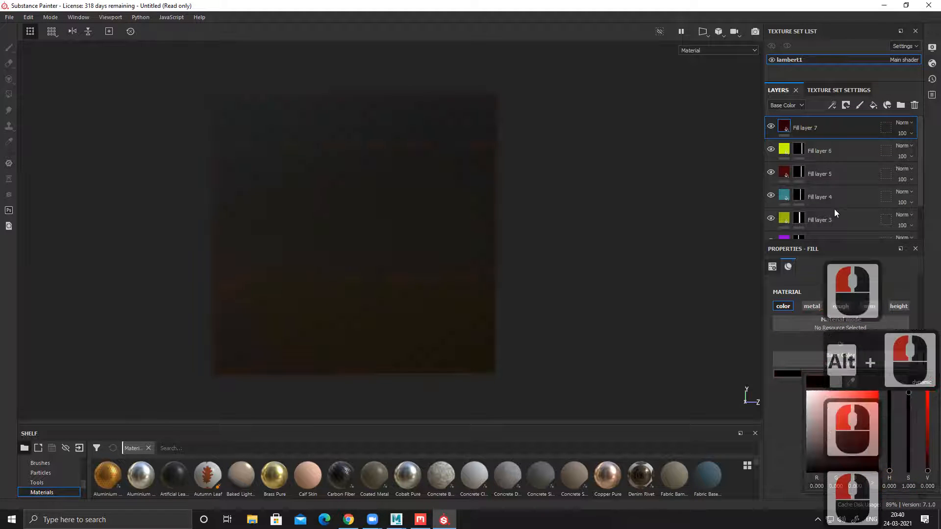
pyautogui.moveTo(851, 456); pyautogui.dragTo(857, 457)
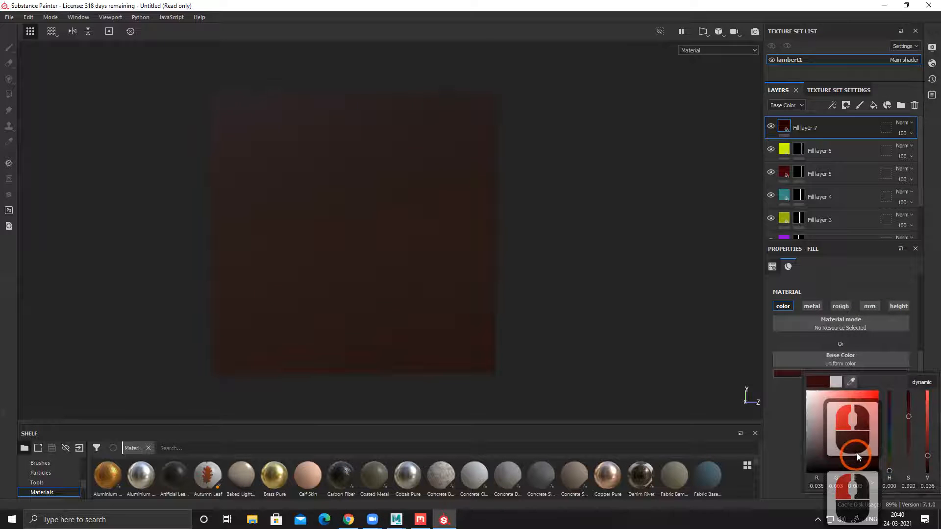
pyautogui.click(892, 431)
pyautogui.moveTo(891, 430); pyautogui.dragTo(886, 380)
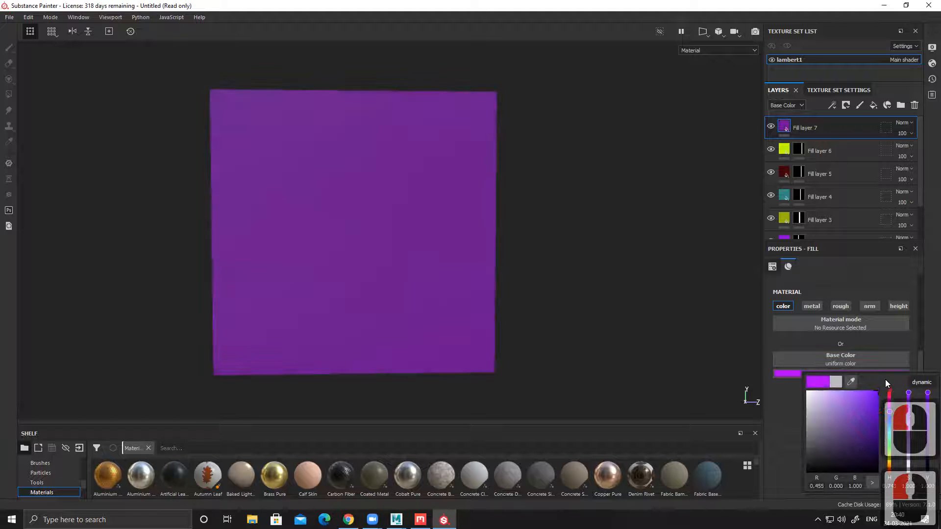
pyautogui.click(880, 430)
pyautogui.moveTo(879, 430); pyautogui.dragTo(887, 456)
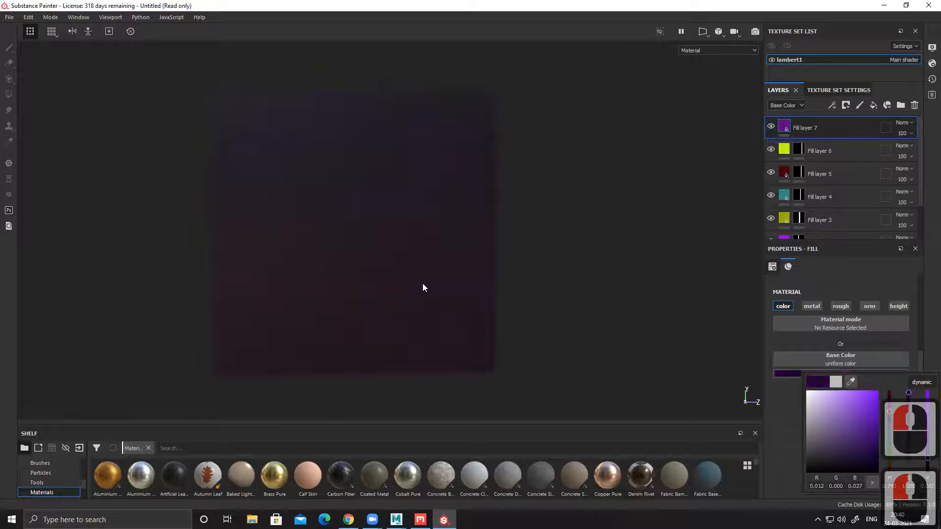
# Step: Add a black mask to the dark purple fill layer and reveal it on the strip directly above the lime one
pyautogui.rightClick(794, 129)
pyautogui.click(806, 140)
pyautogui.click(385, 130)
pyautogui.click(373, 135)
pyautogui.click(457, 128)
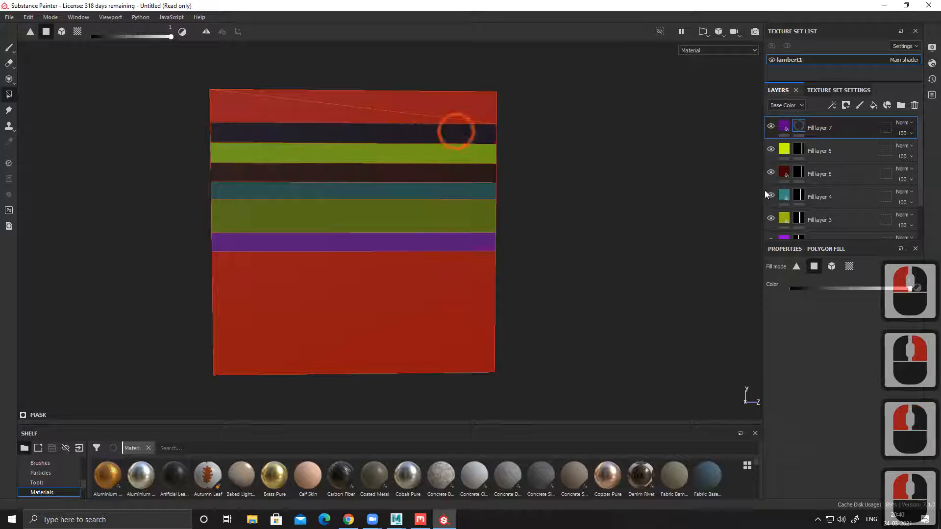
# Step: Add an eighth fill layer with only the color channel enabled and set its base color to salmon red
pyautogui.click(873, 107)
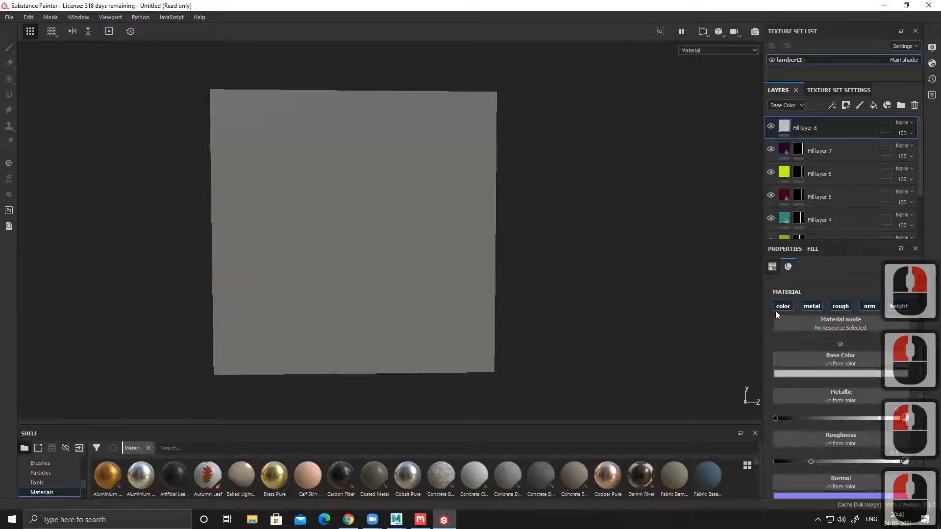
pyautogui.keyDown('alt'); pyautogui.click(784, 309); pyautogui.keyUp('alt')
pyautogui.click(807, 371)
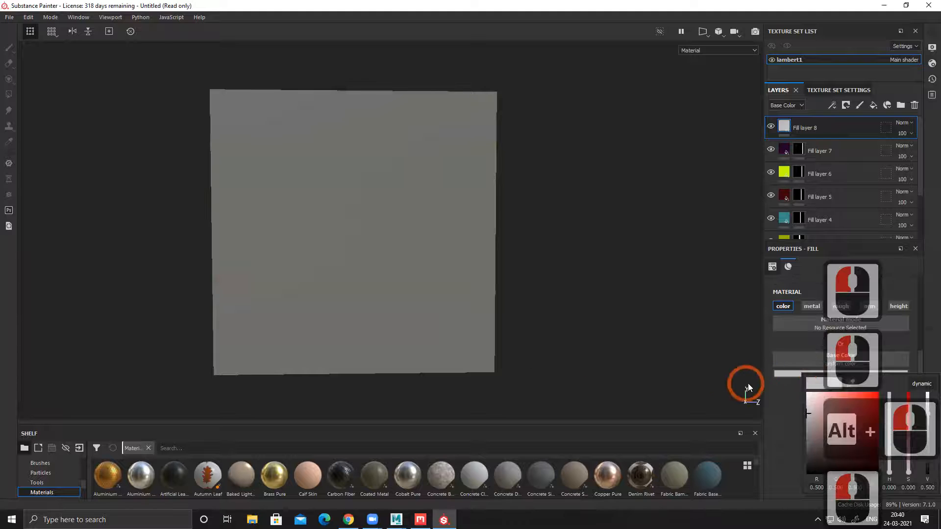
pyautogui.click(846, 418)
pyautogui.moveTo(890, 422); pyautogui.dragTo(893, 474)
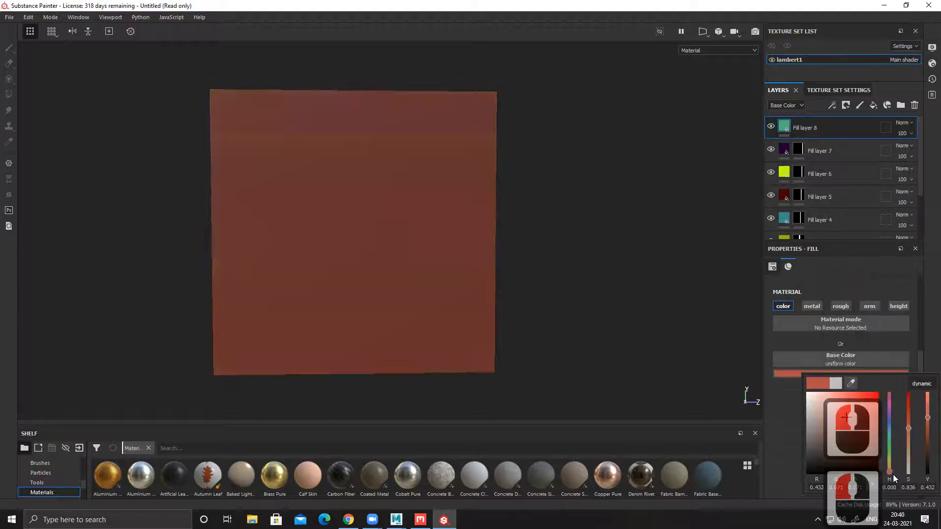
# Step: Add a black mask to the salmon fill layer and reveal it on the plane's topmost strip
pyautogui.click(780, 126)
pyautogui.rightClick(783, 125)
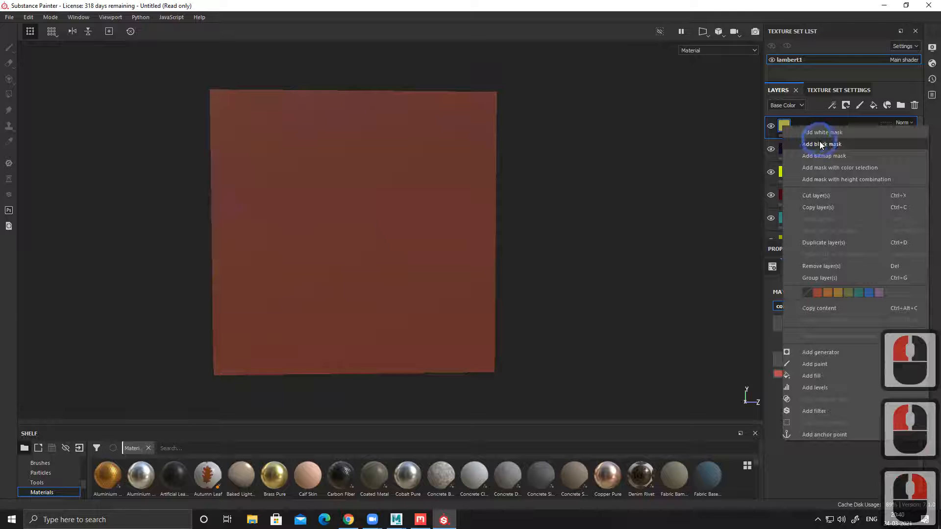
pyautogui.click(815, 143)
pyautogui.click(821, 272)
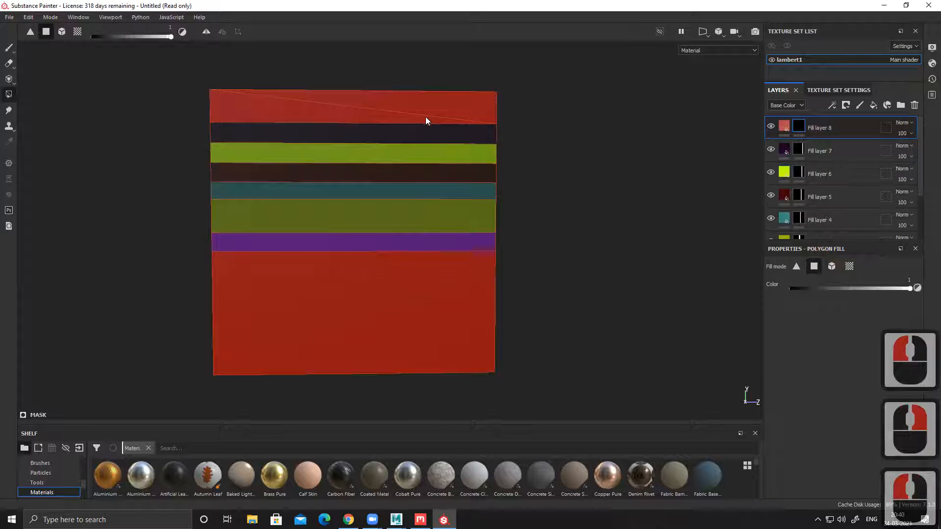
pyautogui.click(417, 106)
pyautogui.click(380, 122)
# Step: Switch the viewport display from the lit material to the Base Color channel
pyautogui.keyDown('alt'); pyautogui.moveTo(677, 216); pyautogui.dragTo(536, 244); pyautogui.keyUp('alt')
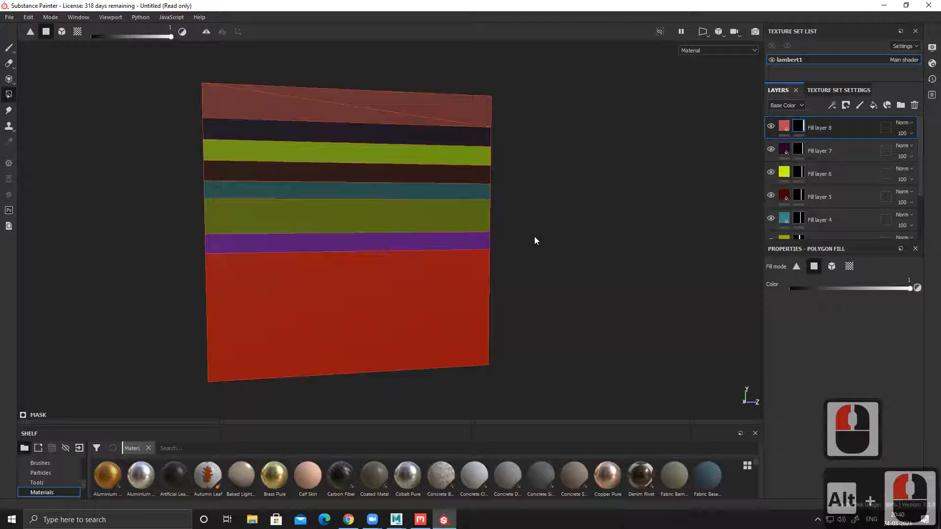
pyautogui.keyDown('alt'); pyautogui.moveTo(558, 210); pyautogui.dragTo(542, 211); pyautogui.keyUp('alt')
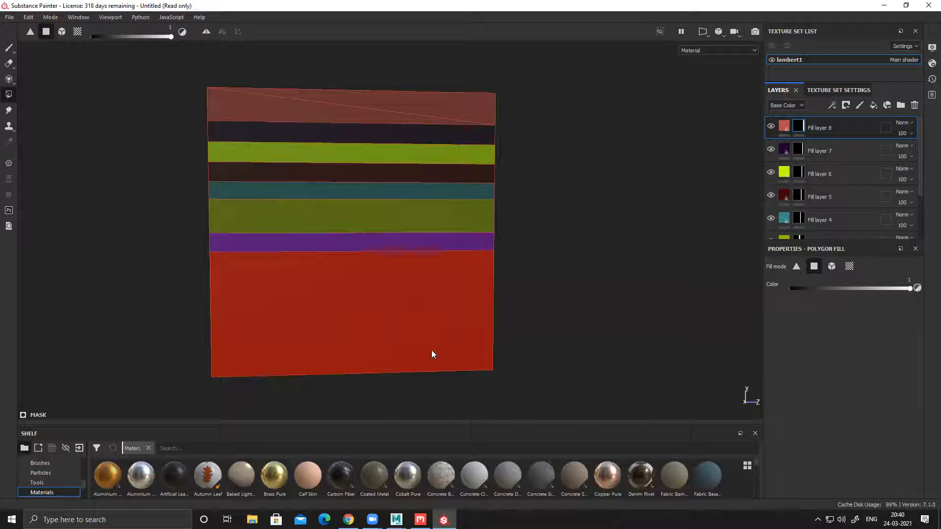
pyautogui.keyDown('alt'); pyautogui.moveTo(197, 309); pyautogui.dragTo(189, 309); pyautogui.keyUp('alt')
pyautogui.keyDown('alt'); pyautogui.click(188, 307); pyautogui.keyUp('alt')
pyautogui.press('c')
pyautogui.moveTo(599, 274)
pyautogui.keyDown('alt'); pyautogui.mouseDown()
pyautogui.moveTo(484, 274)
pyautogui.moveTo(610, 284)
pyautogui.moveTo(598, 275)
pyautogui.mouseUp(); pyautogui.keyUp('alt')
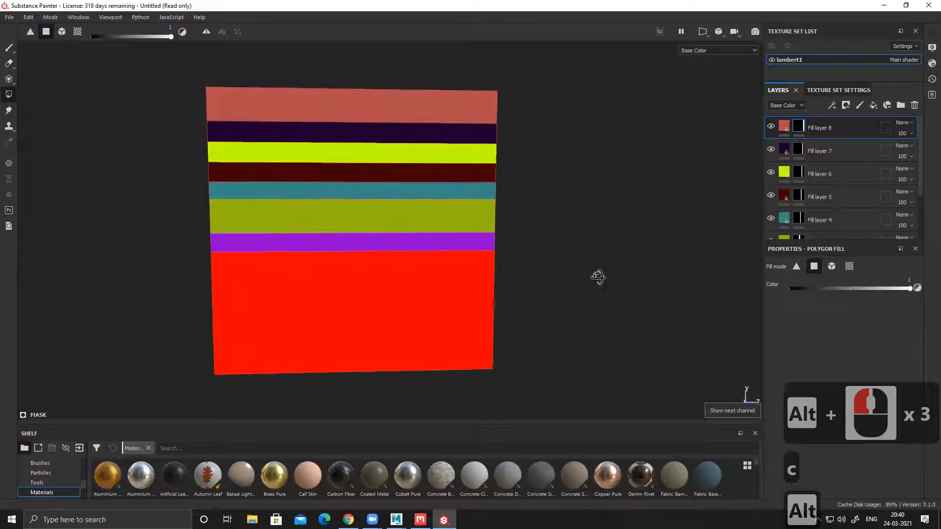
# Step: Open the texture export settings and choose Substance Painter's export folder in Documents as the output directory
pyautogui.click(12, 19)
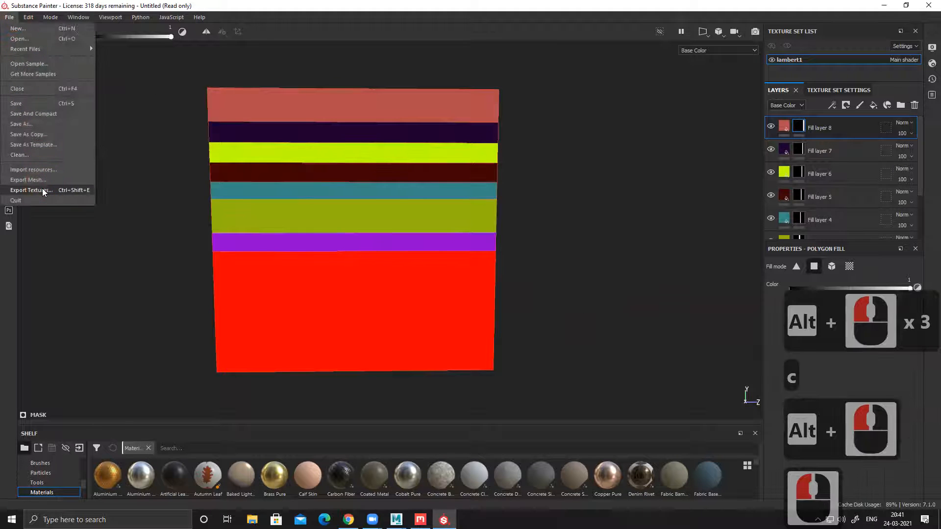
pyautogui.click(272, 227)
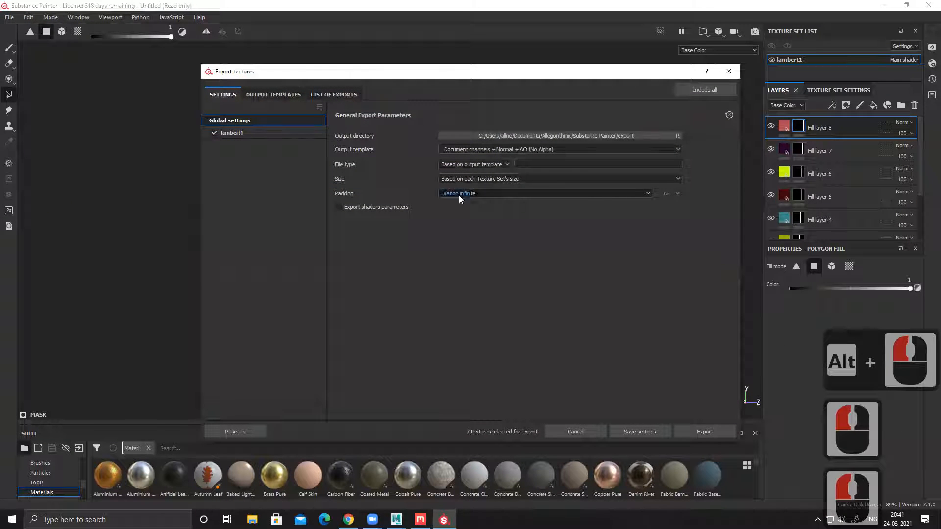
pyautogui.click(579, 134)
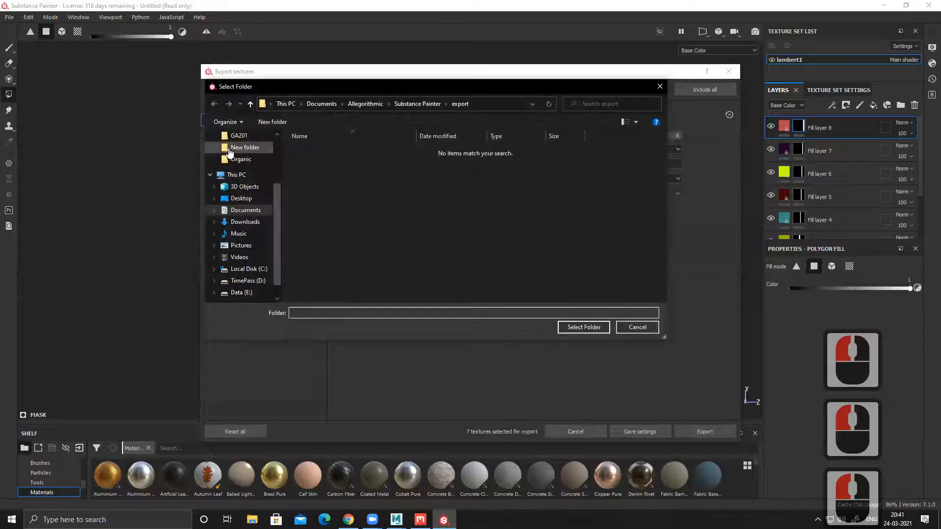
pyautogui.click(516, 309)
pyautogui.click(583, 328)
pyautogui.click(464, 124)
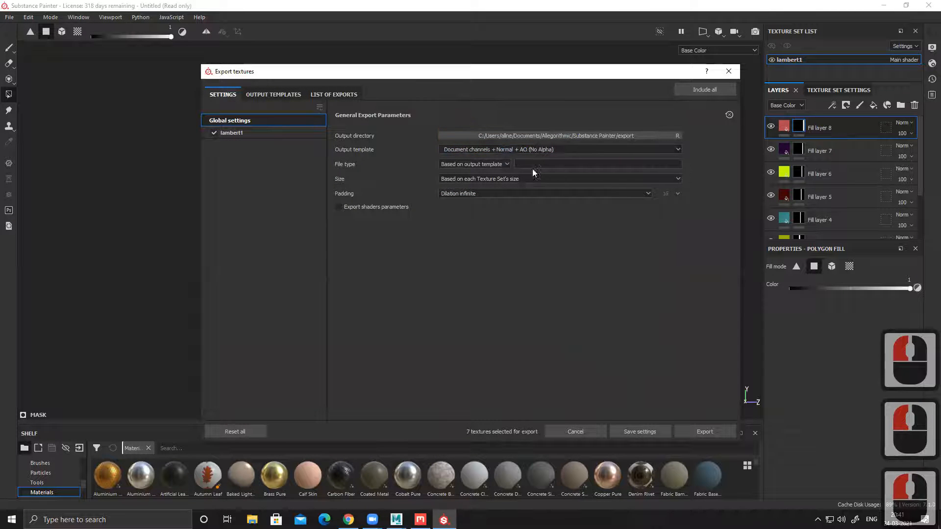
# Step: Set the export file type to jpeg and the size to 2048, and export the lambert1 textures
pyautogui.click(490, 164)
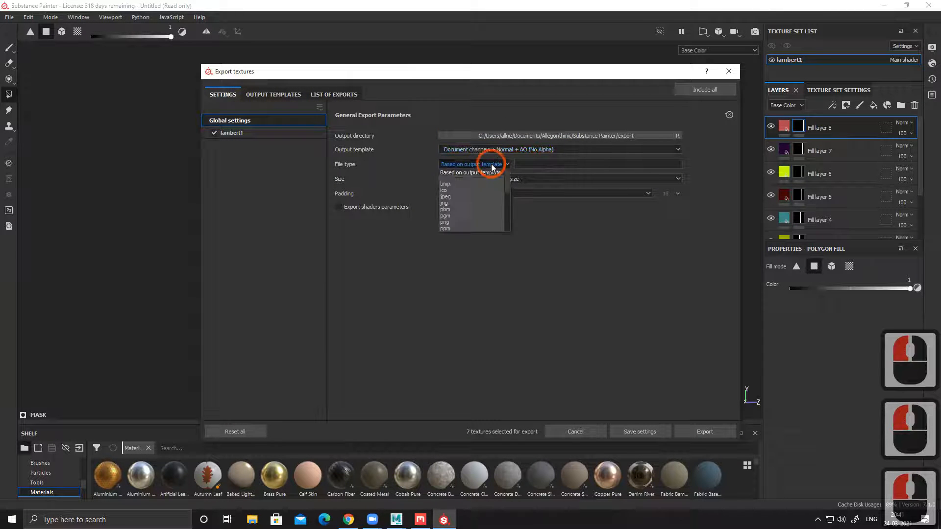
pyautogui.click(457, 196)
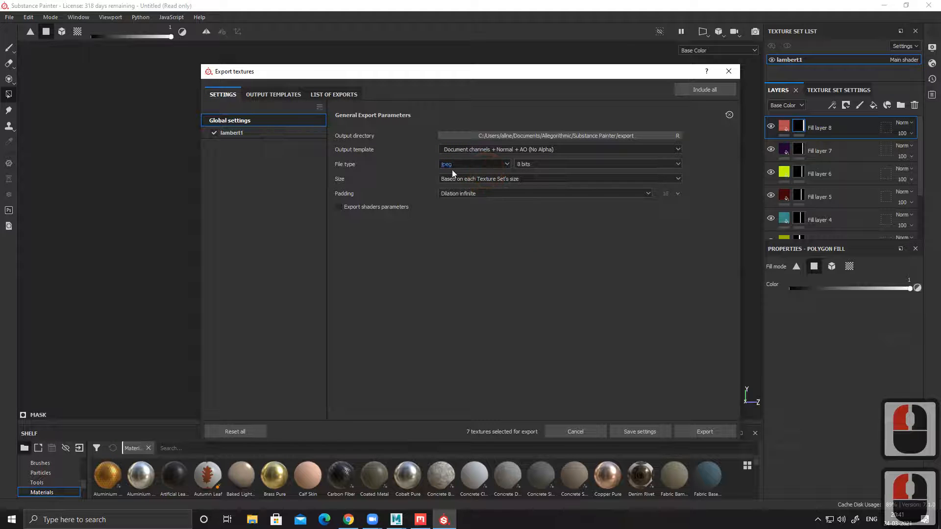
pyautogui.click(478, 179)
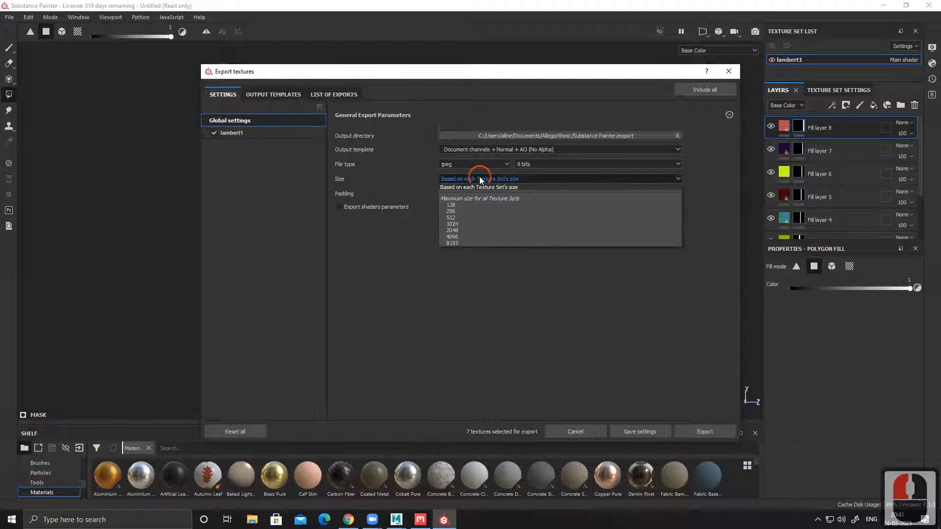
pyautogui.click(459, 237)
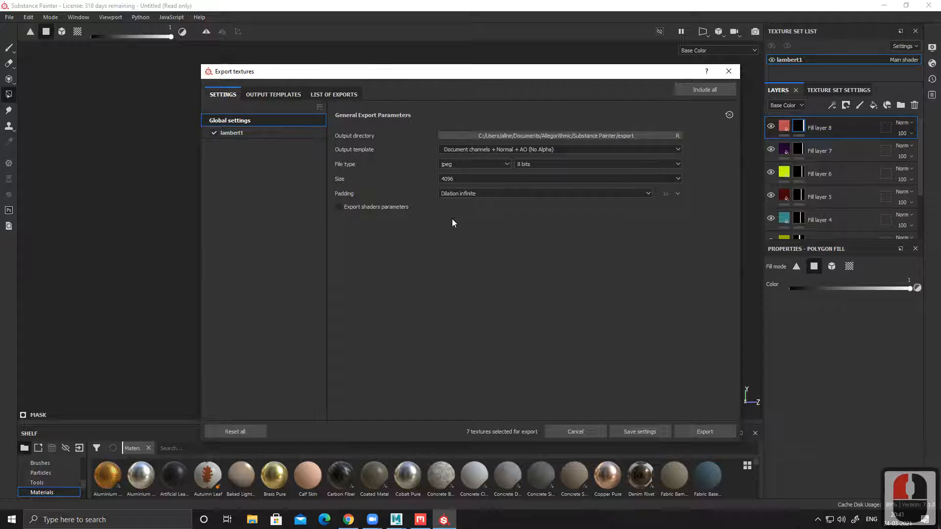
pyautogui.click(455, 179)
pyautogui.click(461, 228)
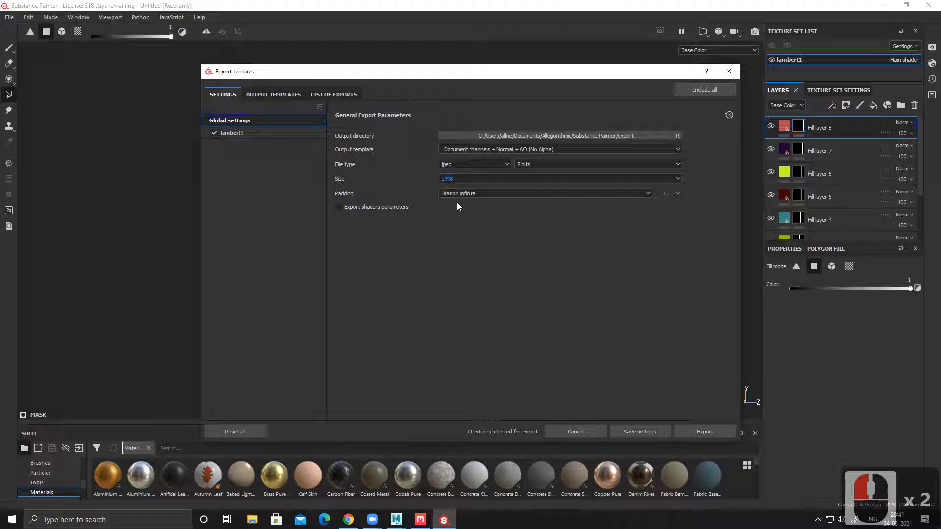
pyautogui.click(704, 432)
pyautogui.click(503, 321)
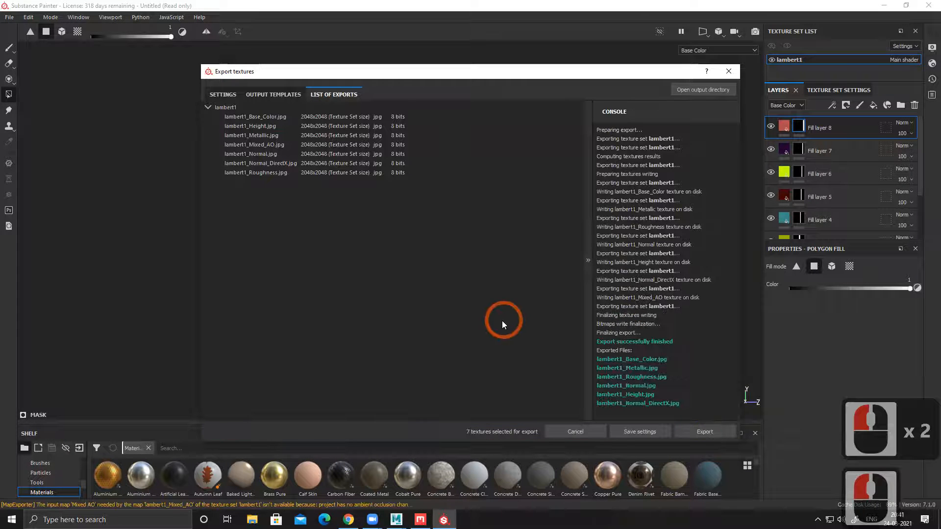
# Step: Close the texture export window and quit Substance Painter
pyautogui.click(581, 434)
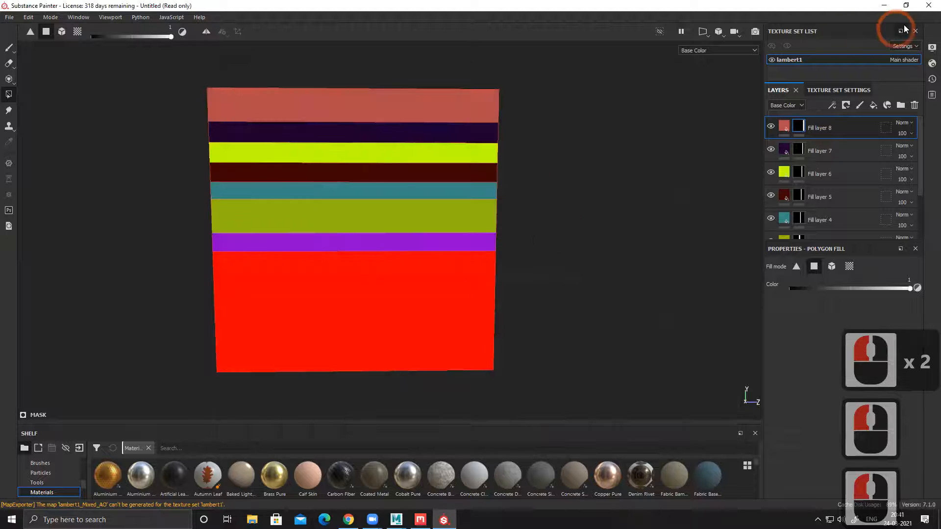
pyautogui.click(928, 6)
pyautogui.click(441, 271)
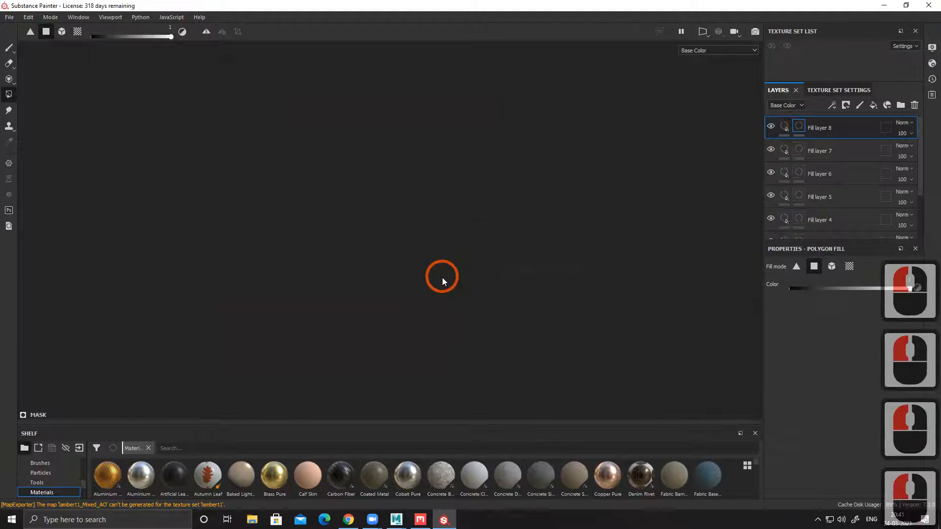
# Step: Switch to Maya's Temple scene and delete the checker-textured plane beside the arch
pyautogui.click(396, 520)
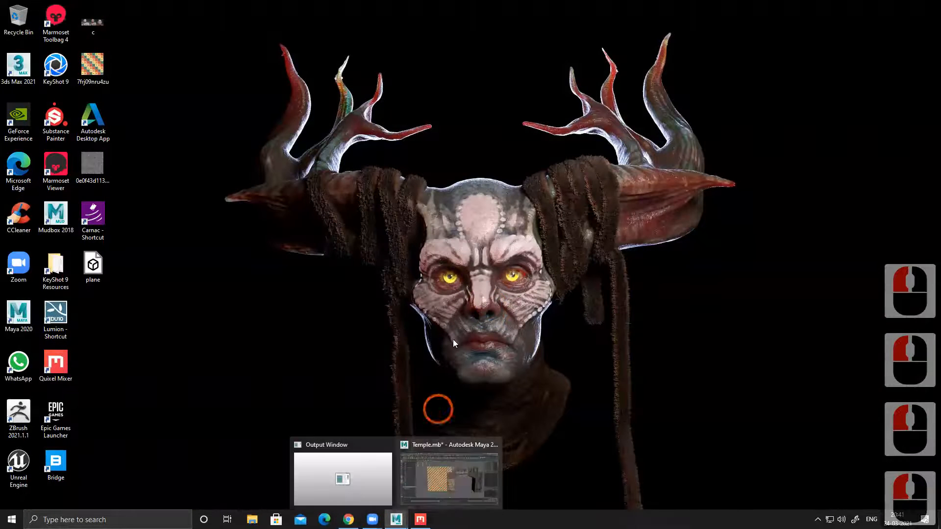
pyautogui.click(435, 466)
pyautogui.rightClick(364, 193)
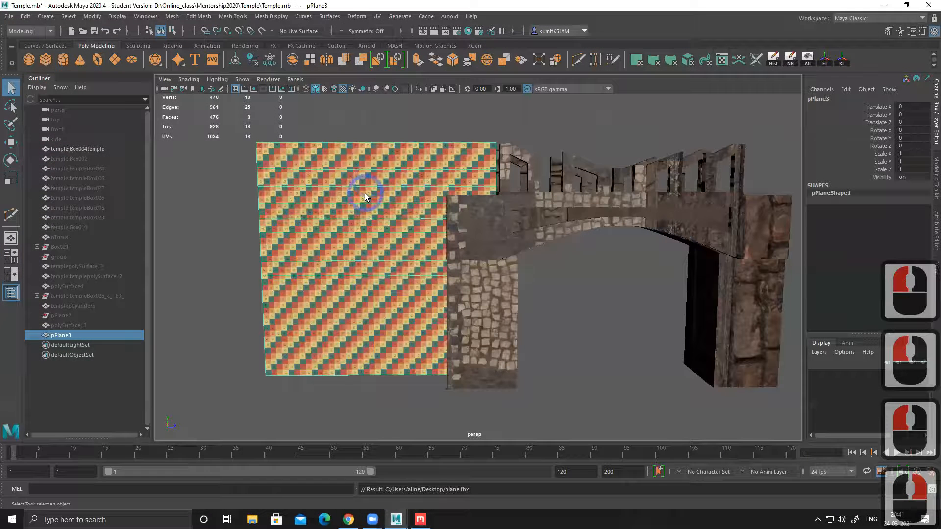
pyautogui.press('Delete')
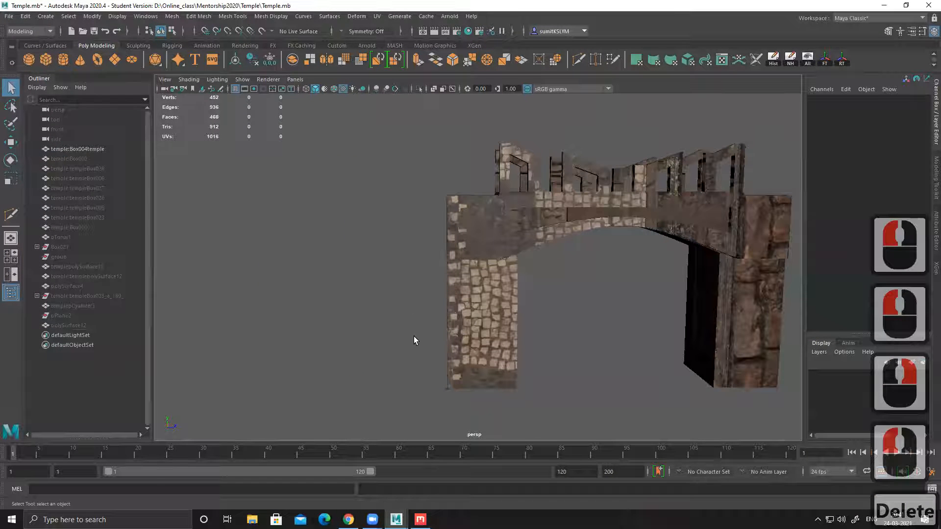
# Step: Switch to File Explorer and open the Allegorithmic > Substance Painter > export folder inside Documents
pyautogui.click(885, 6)
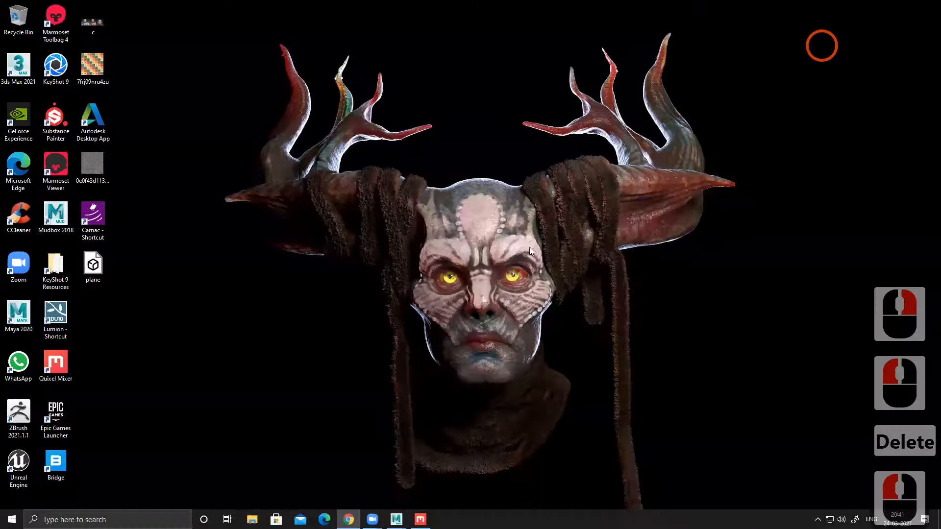
pyautogui.rightClick(242, 294)
pyautogui.click(263, 322)
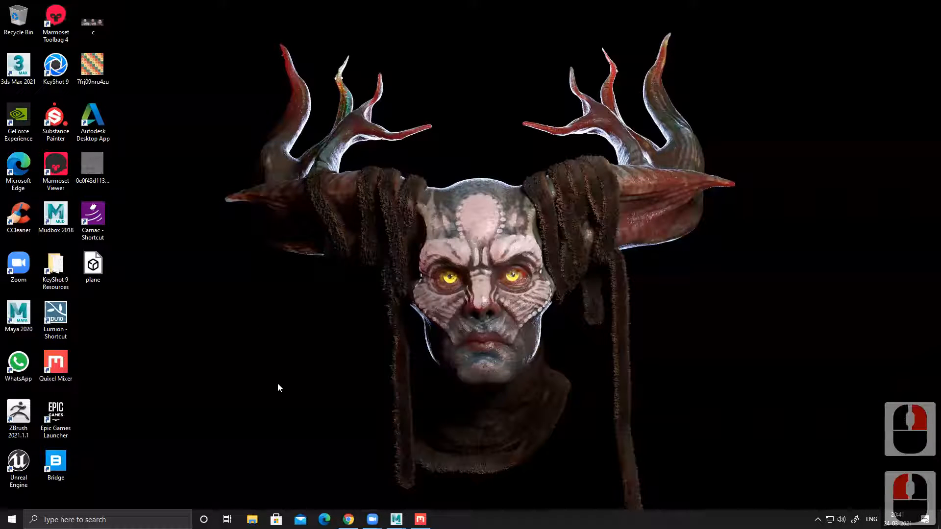
pyautogui.click(252, 520)
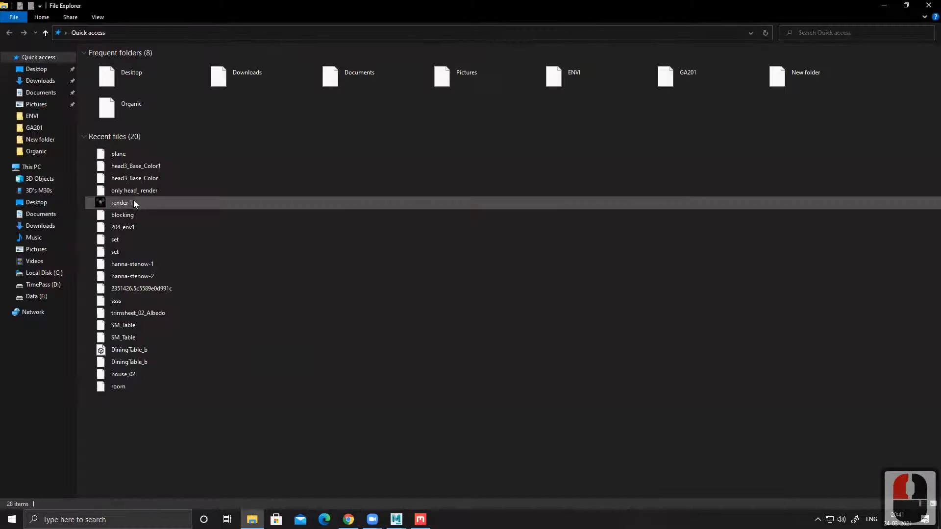
pyautogui.click(39, 94)
pyautogui.click(145, 94)
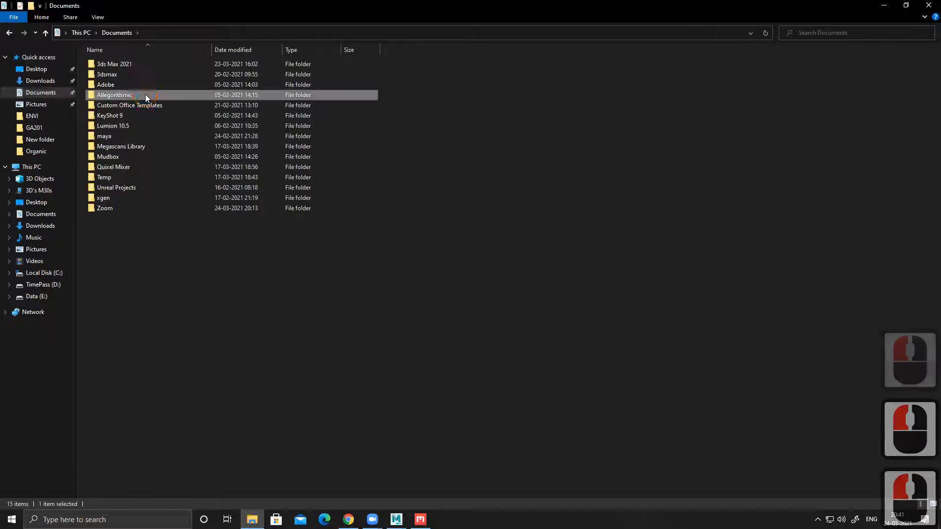
pyautogui.doubleClick(145, 94)
pyautogui.doubleClick(136, 65)
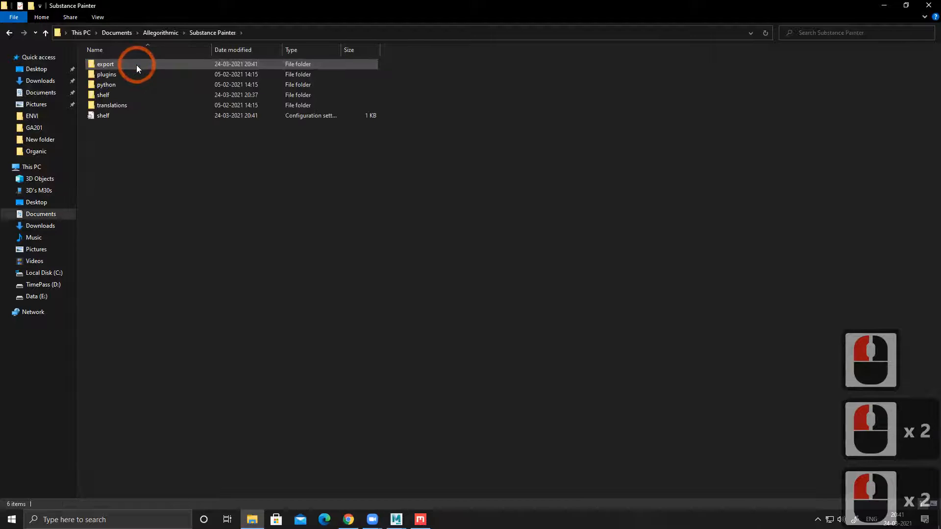
pyautogui.doubleClick(136, 65)
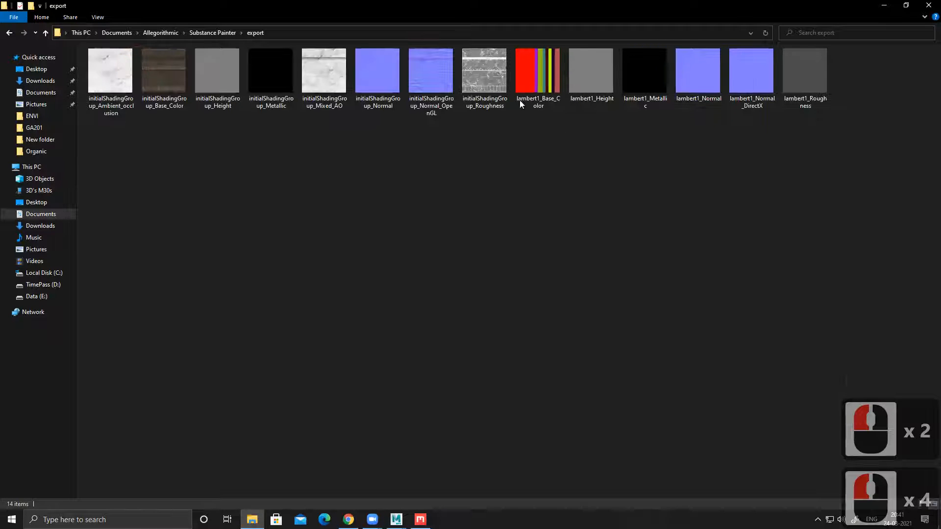
# Step: Move the lambert1_Base_Color texture from the export folder to the desktop and close the folder window
pyautogui.click(503, 9)
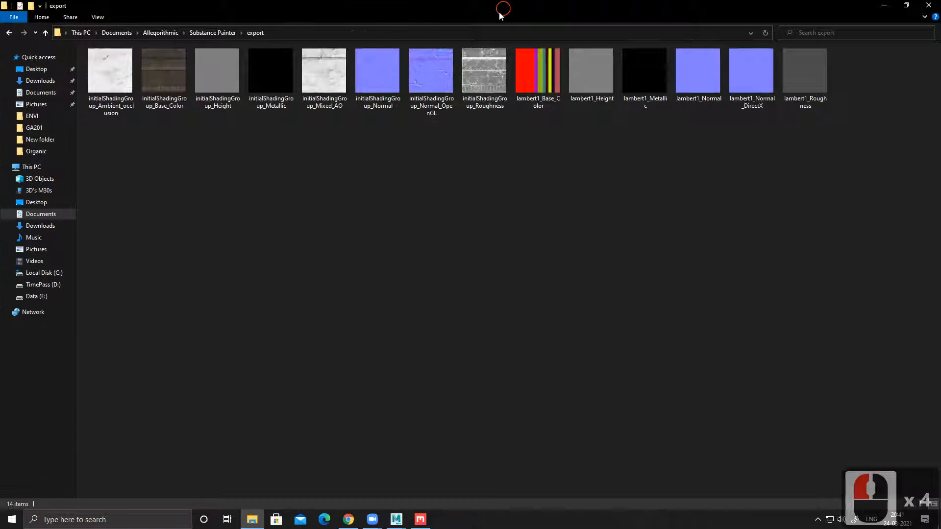
pyautogui.doubleClick(501, 11)
pyautogui.moveTo(189, 200); pyautogui.dragTo(109, 310)
pyautogui.click(480, 61)
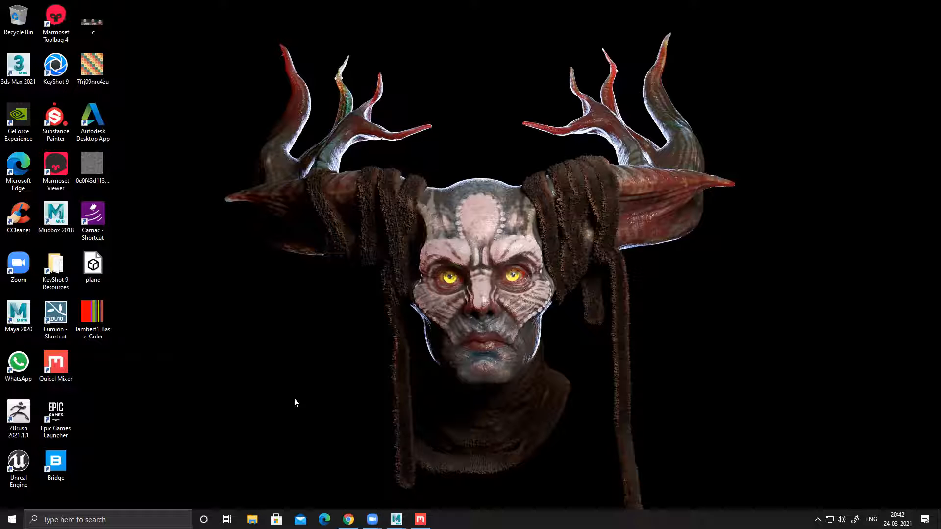
# Step: Return to the Temple scene in Maya and undo the plane's deletion
pyautogui.click(396, 519)
pyautogui.click(455, 484)
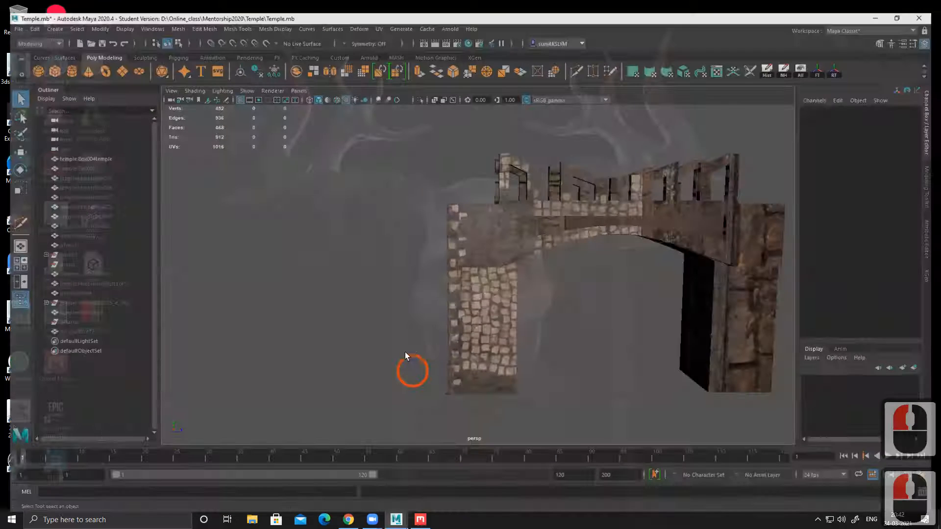
pyautogui.hotkey('ctrl', 'z')
# Step: Assign a new Blinn material to the large bottom face of the checker-textured plane
pyautogui.keyDown('alt'); pyautogui.moveTo(359, 302); pyautogui.dragTo(323, 286, button='middle'); pyautogui.keyUp('alt')
pyautogui.moveTo(330, 248); pyautogui.dragTo(365, 504, button='right')
pyautogui.click(390, 235)
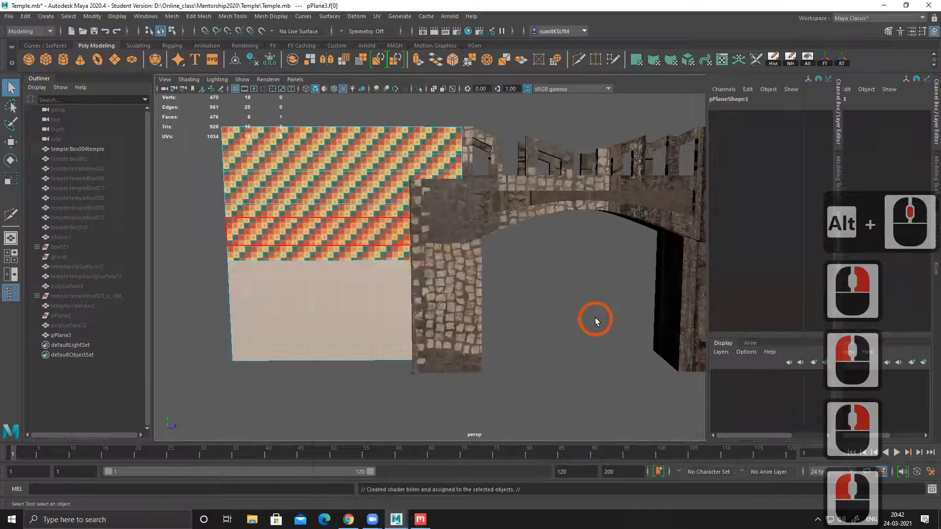
# Step: Set the new Blinn material's colour to a saturated green with hue 92.308, saturation 1.000 and value 0.500
pyautogui.click(868, 96)
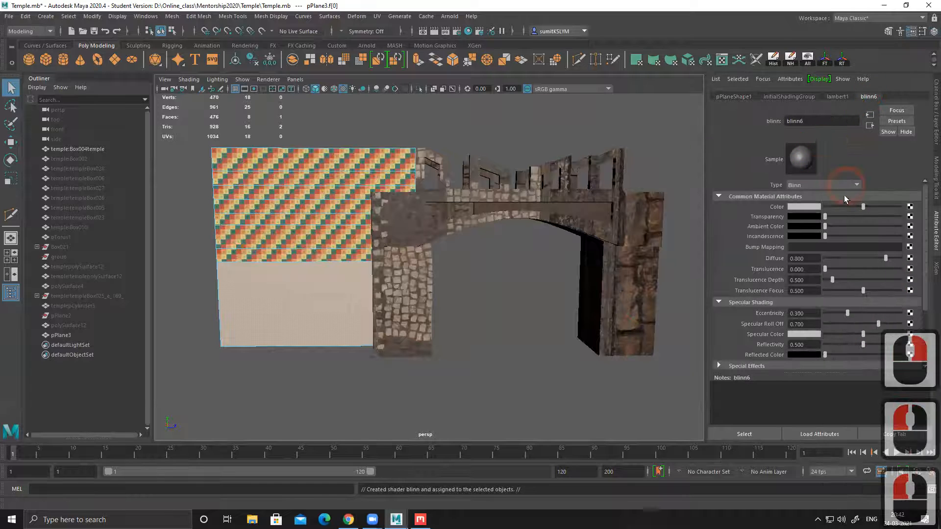
pyautogui.click(807, 210)
pyautogui.click(762, 233)
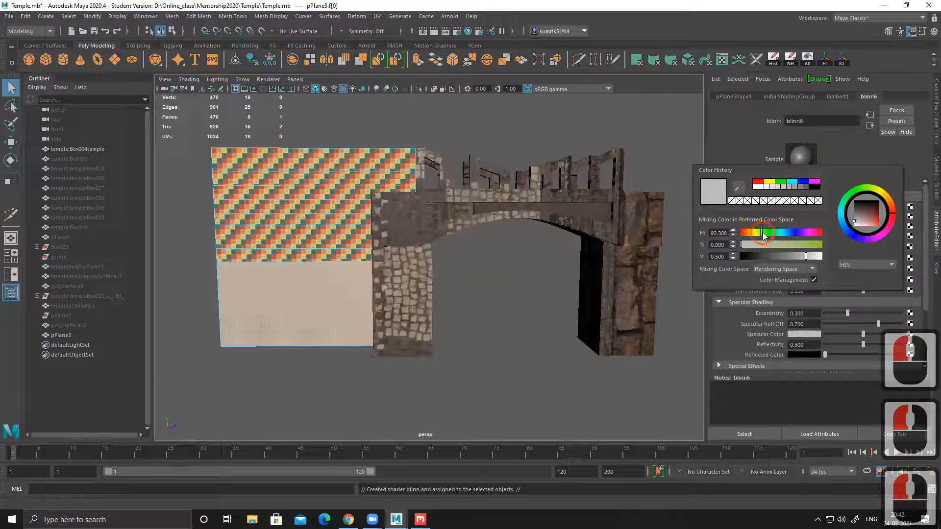
pyautogui.moveTo(802, 245); pyautogui.dragTo(829, 245)
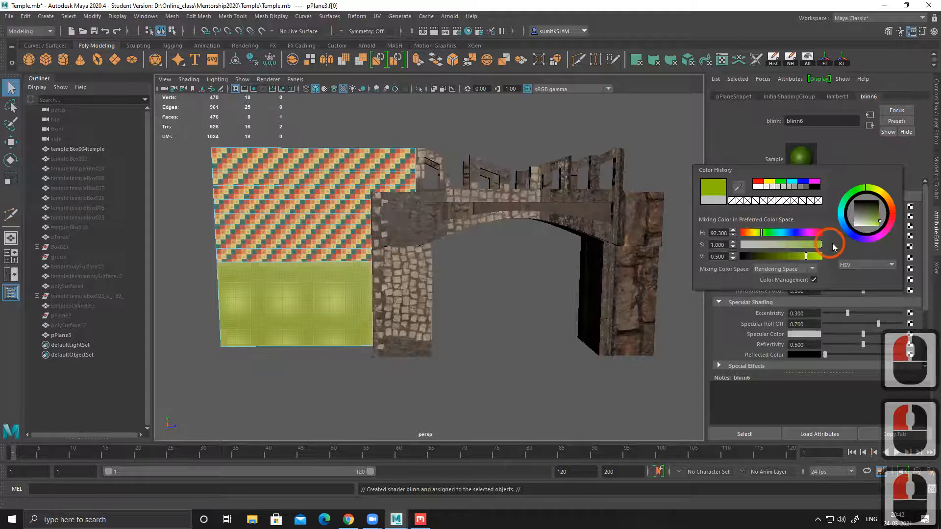
pyautogui.click(529, 354)
pyautogui.keyDown('alt'); pyautogui.moveTo(325, 284); pyautogui.dragTo(362, 251); pyautogui.keyUp('alt')
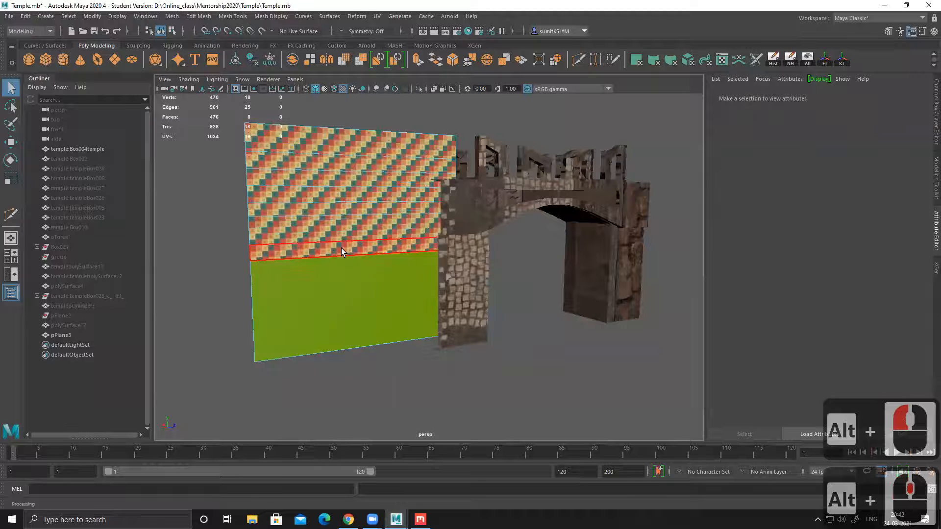
pyautogui.click(358, 243)
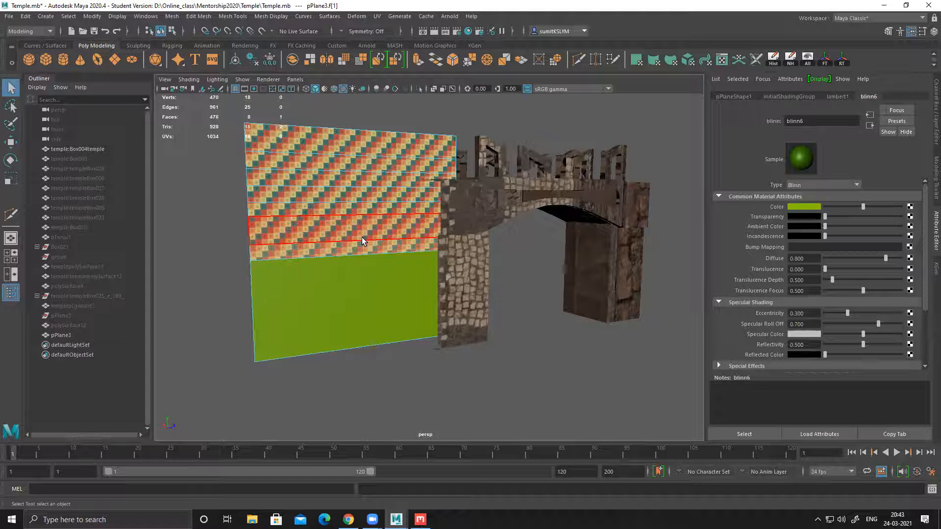
pyautogui.moveTo(349, 188); pyautogui.dragTo(446, 128, button='right')
pyautogui.click(460, 127)
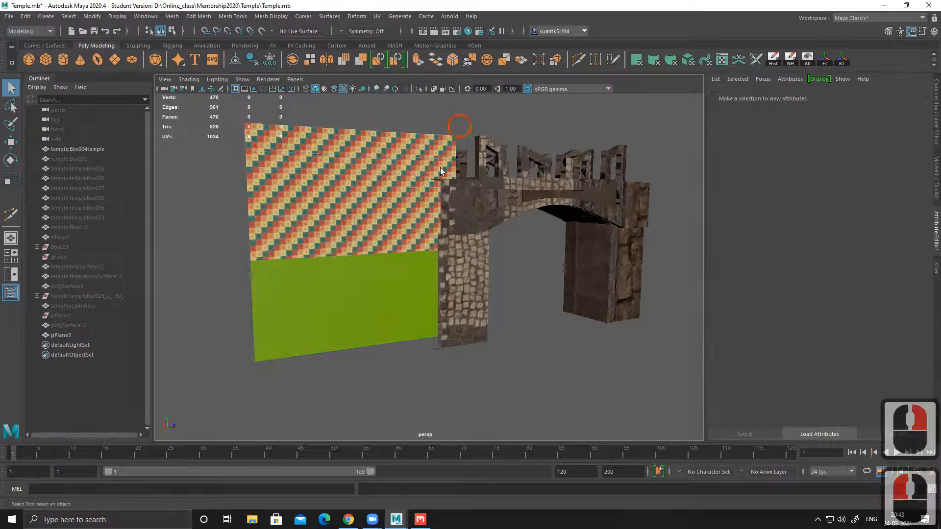
pyautogui.click(373, 191)
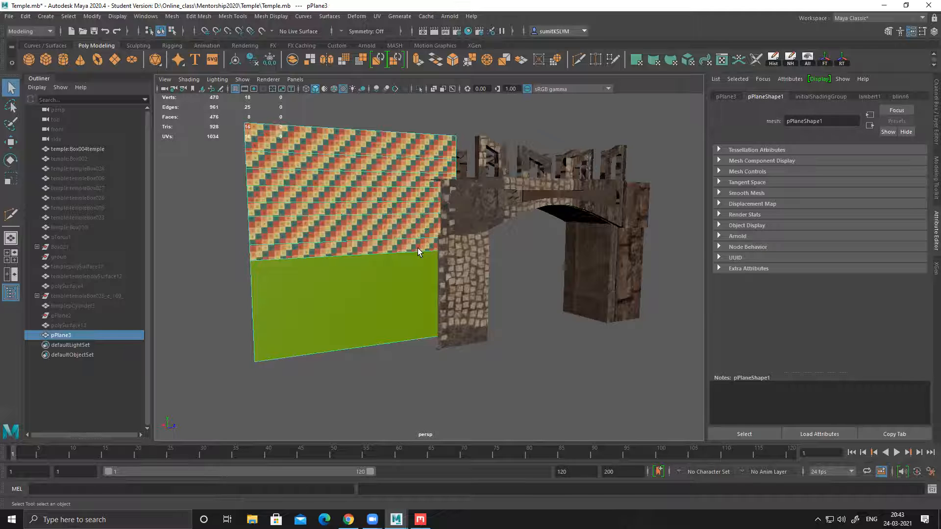
pyautogui.doubleClick(360, 221)
pyautogui.keyDown('alt'); pyautogui.moveTo(386, 226); pyautogui.dragTo(376, 217); pyautogui.keyUp('alt')
# Step: Open the plane in the UV Editor and select all of its UVs
pyautogui.moveTo(351, 170); pyautogui.dragTo(434, 119, button='right')
pyautogui.click(428, 122)
pyautogui.click(405, 150)
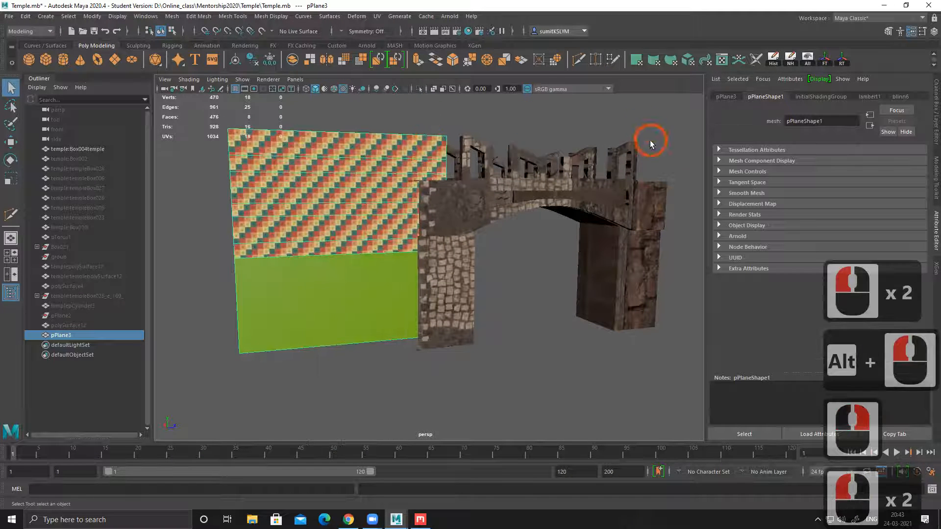
pyautogui.click(725, 59)
pyautogui.scroll(-3, 387, 294)
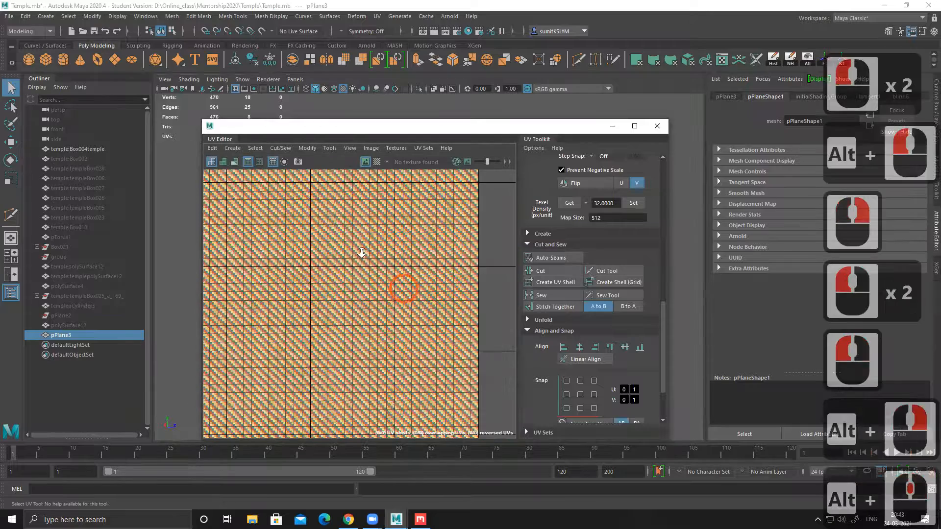
pyautogui.keyDown('alt'); pyautogui.moveTo(294, 275); pyautogui.dragTo(470, 260, button='middle'); pyautogui.keyUp('alt')
pyautogui.keyDown('alt'); pyautogui.moveTo(294, 264); pyautogui.dragTo(465, 250, button='middle'); pyautogui.keyUp('alt')
pyautogui.keyDown('alt'); pyautogui.moveTo(325, 235); pyautogui.dragTo(421, 302, button='middle'); pyautogui.keyUp('alt')
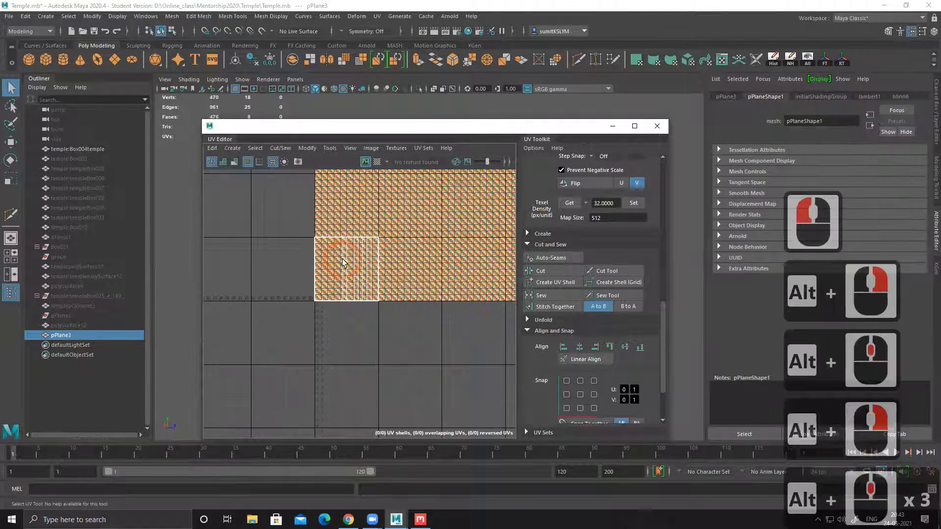
pyautogui.moveTo(338, 262); pyautogui.dragTo(331, 222, button='right')
pyautogui.moveTo(293, 234); pyautogui.dragTo(487, 374)
pyautogui.keyDown('alt'); pyautogui.moveTo(420, 305); pyautogui.dragTo(447, 327, button='right'); pyautogui.keyUp('alt')
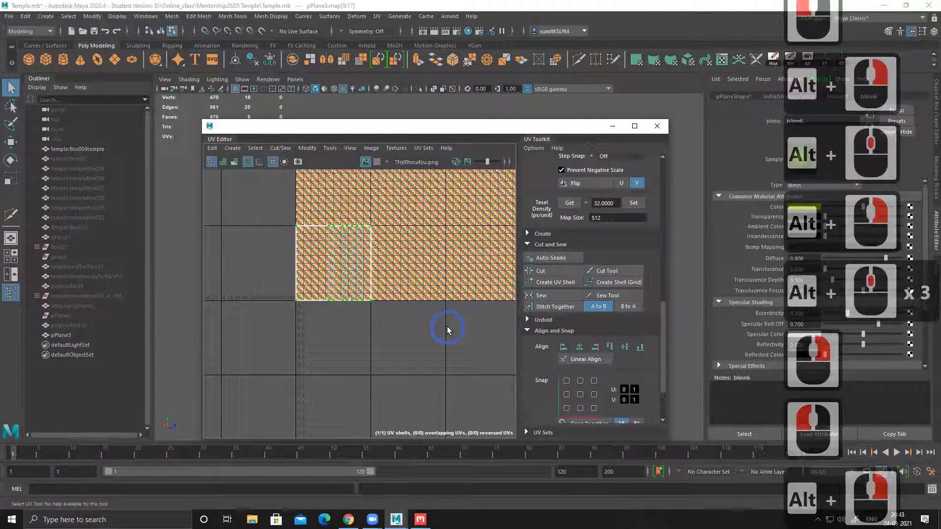
# Step: Rotate the plane's selected UV shell by 90 degrees so its strips run horizontally
pyautogui.press('e')
pyautogui.scroll(10, 604, 359)
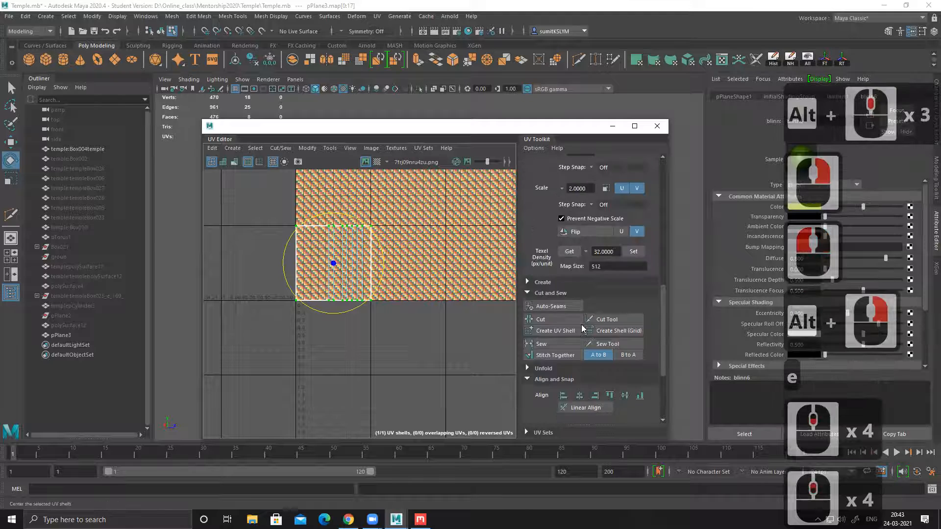
pyautogui.click(606, 209)
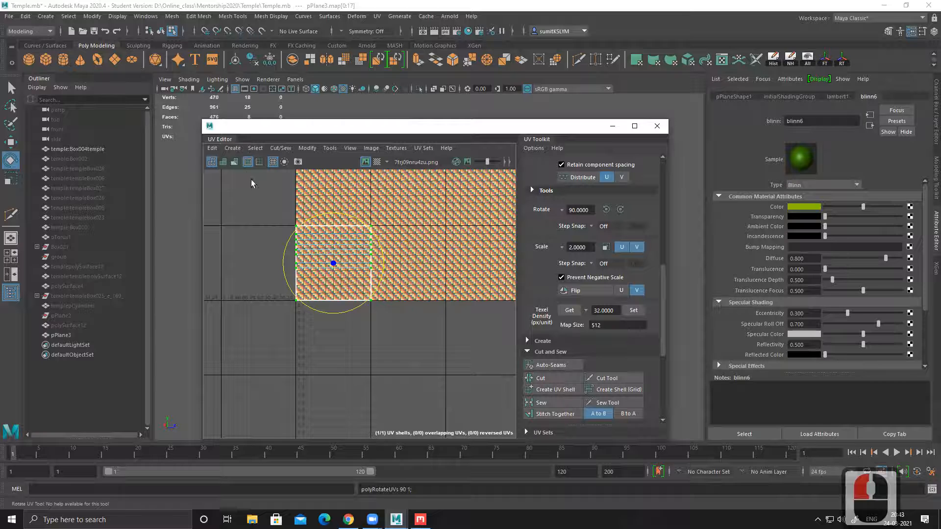
# Step: Save a UV snapshot of the plane as outUV in JPEG format
pyautogui.click(212, 148)
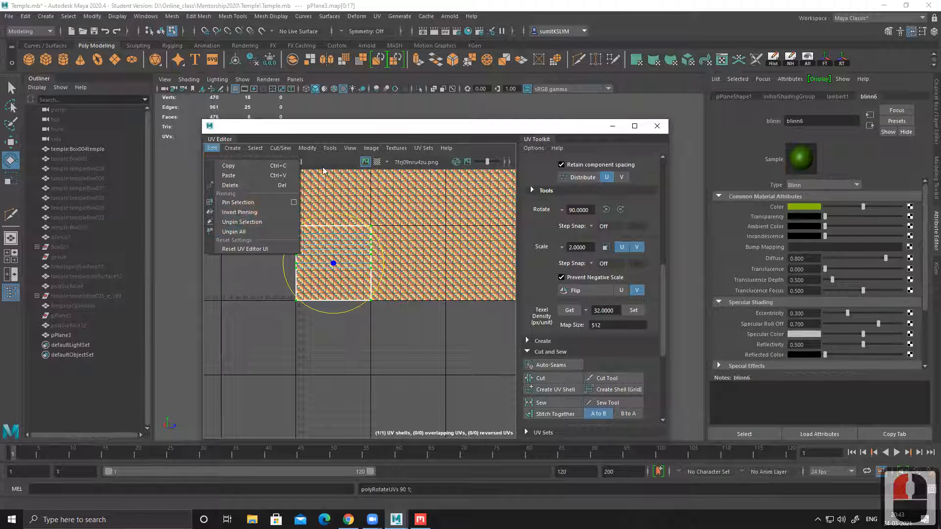
pyautogui.moveTo(363, 148)
pyautogui.click(388, 308)
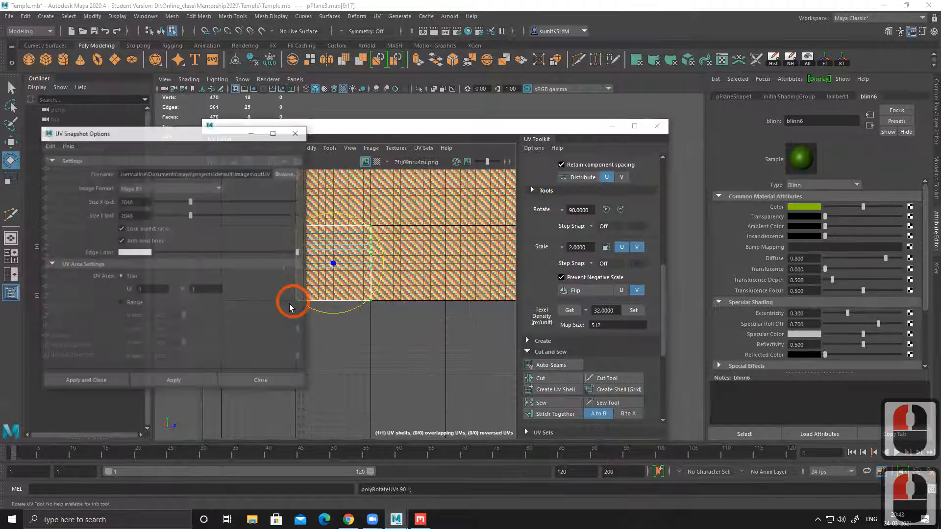
pyautogui.click(152, 189)
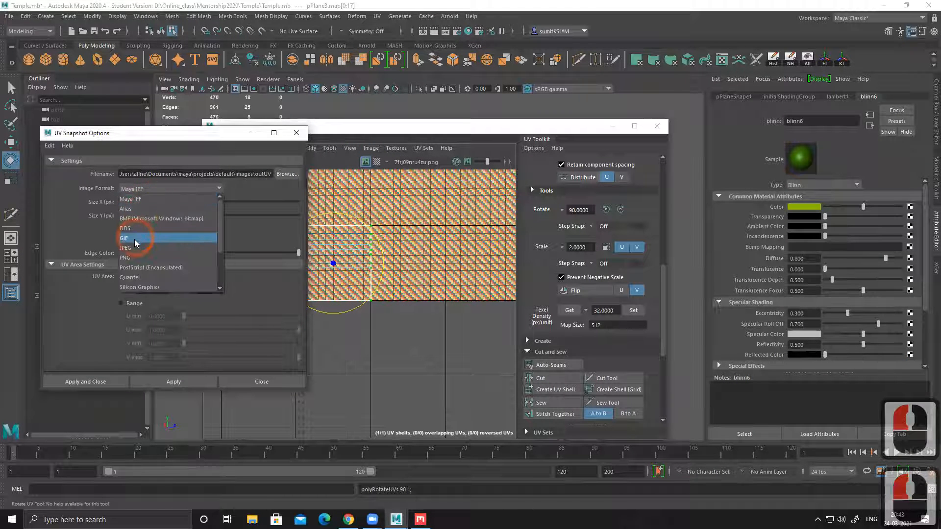
pyautogui.click(139, 250)
pyautogui.doubleClick(84, 382)
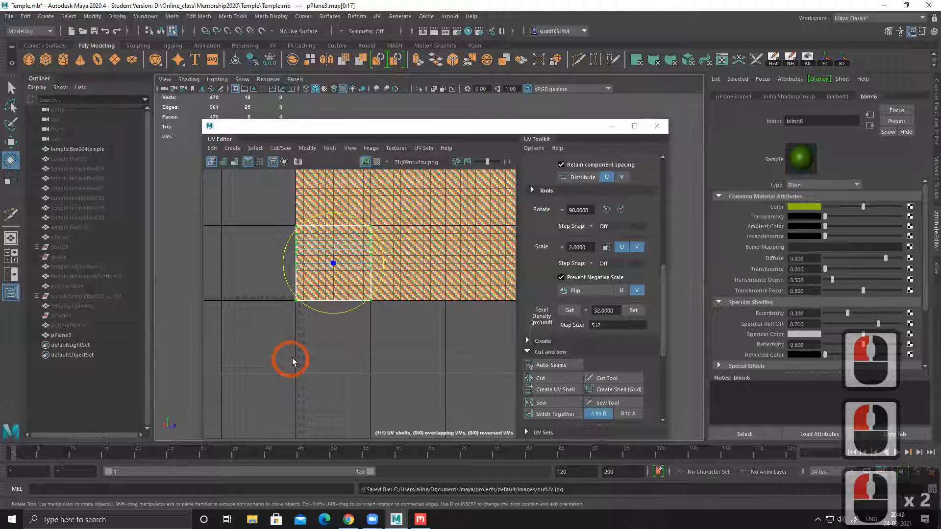
# Step: Copy the saved UV snapshot's file path from Maya's result message
pyautogui.moveTo(393, 493); pyautogui.dragTo(554, 493)
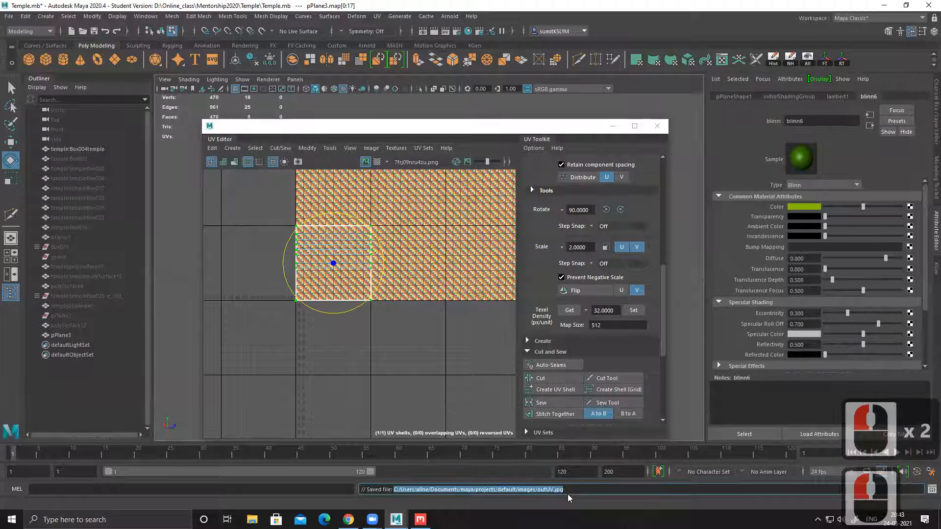
pyautogui.hotkey('ctrl', 'c')
pyautogui.hotkey('ctrl', 'c')
# Step: Launch Adobe Photoshop 2020 and create a new 1024 x 1024 px document at 72 ppi
pyautogui.click(108, 520)
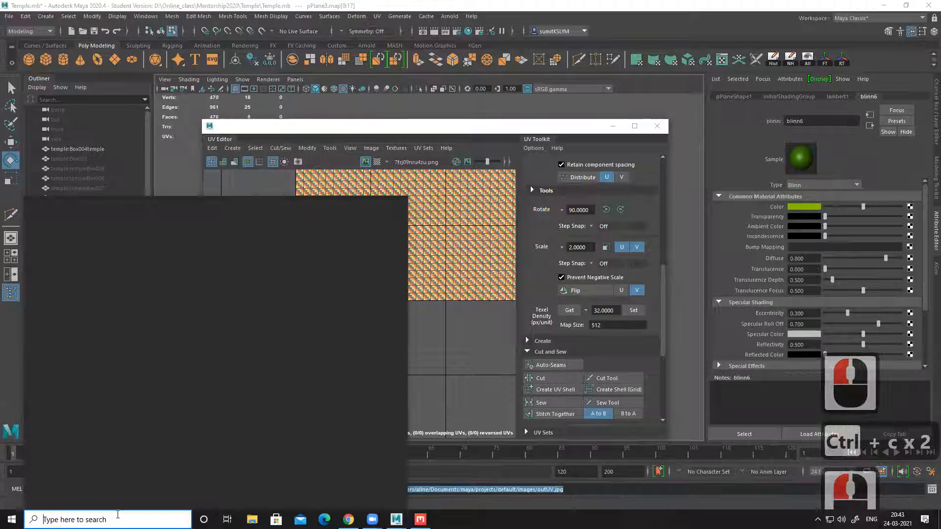
pyautogui.write('pho')
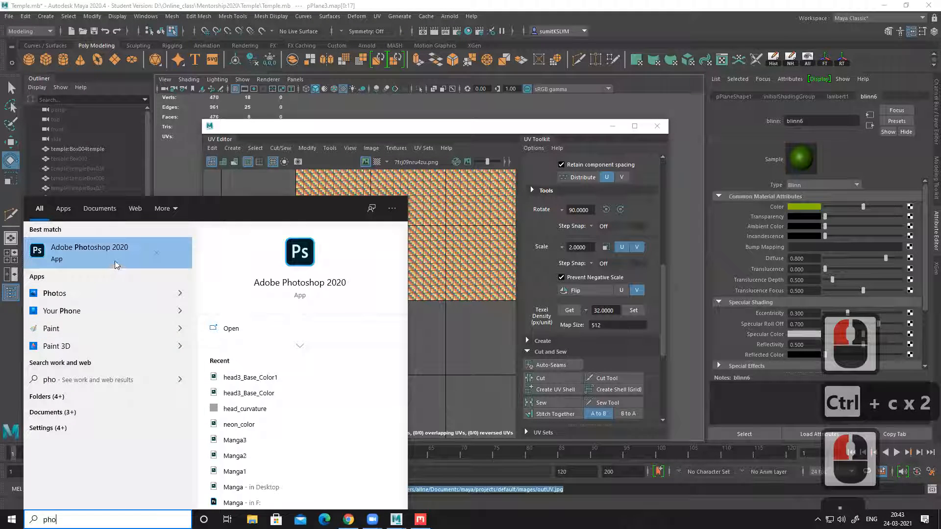
pyautogui.click(116, 262)
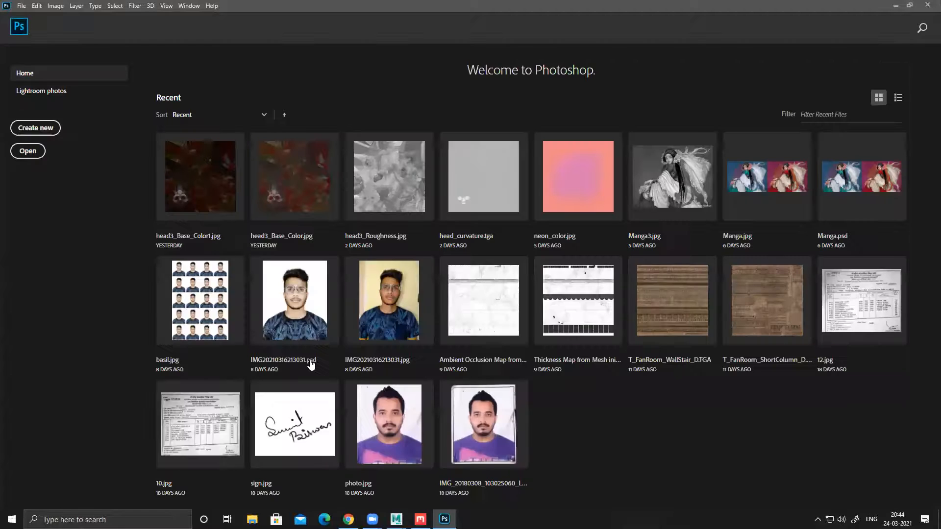
pyautogui.click(310, 364)
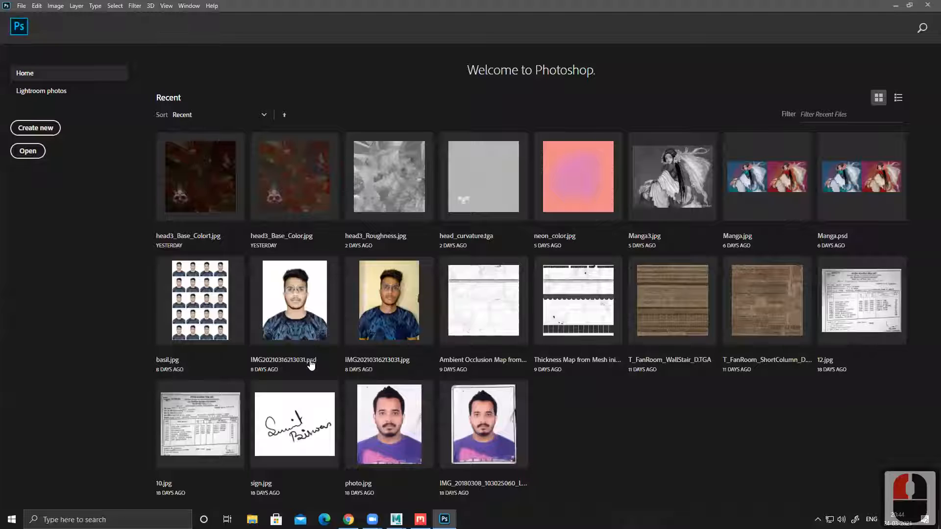
pyautogui.hotkey('ctrl', 'n')
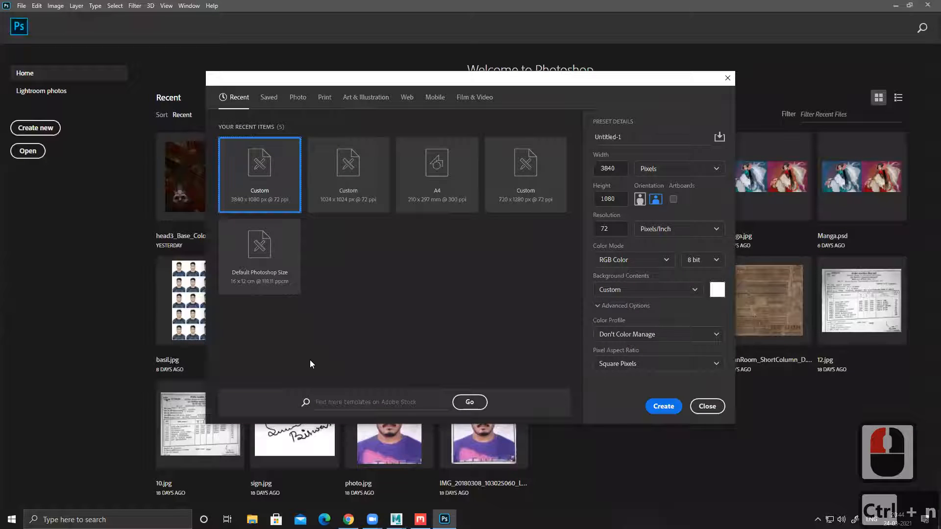
pyautogui.click(357, 184)
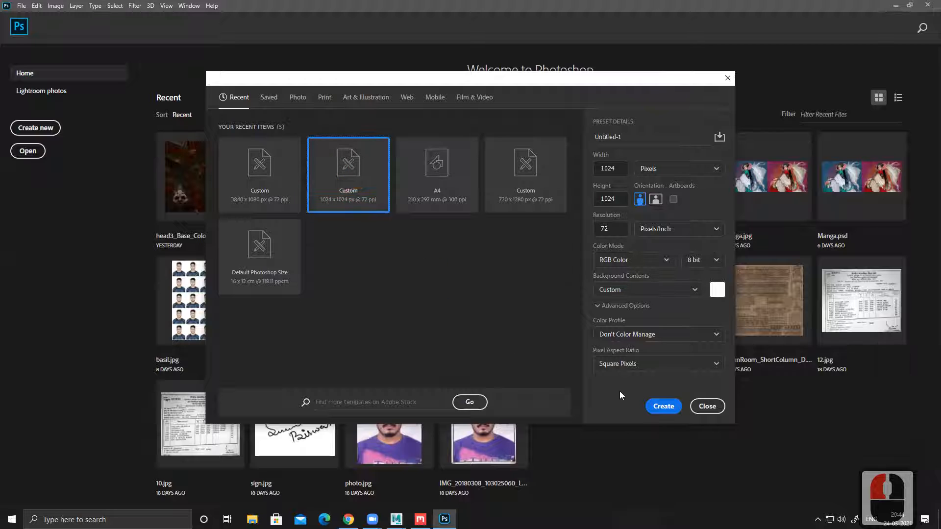
pyautogui.click(667, 406)
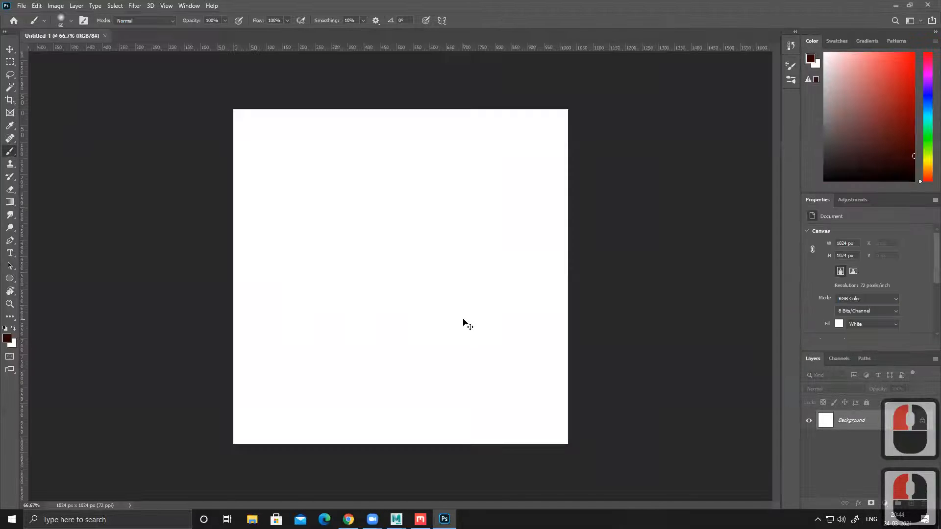
# Step: Resize the blank image to 2048 x 2048 pixels and fit it in view
pyautogui.hotkey('ctrl', 'alt', 'i')
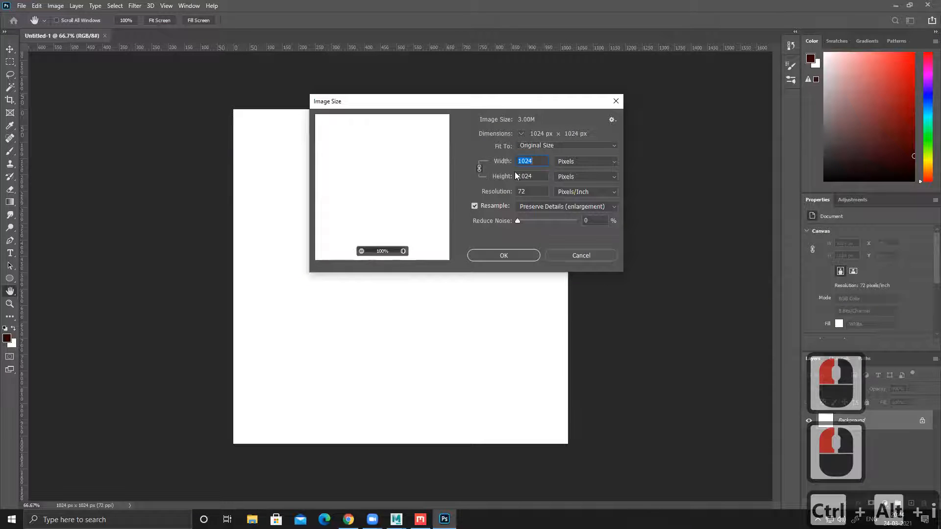
pyautogui.write('2048')
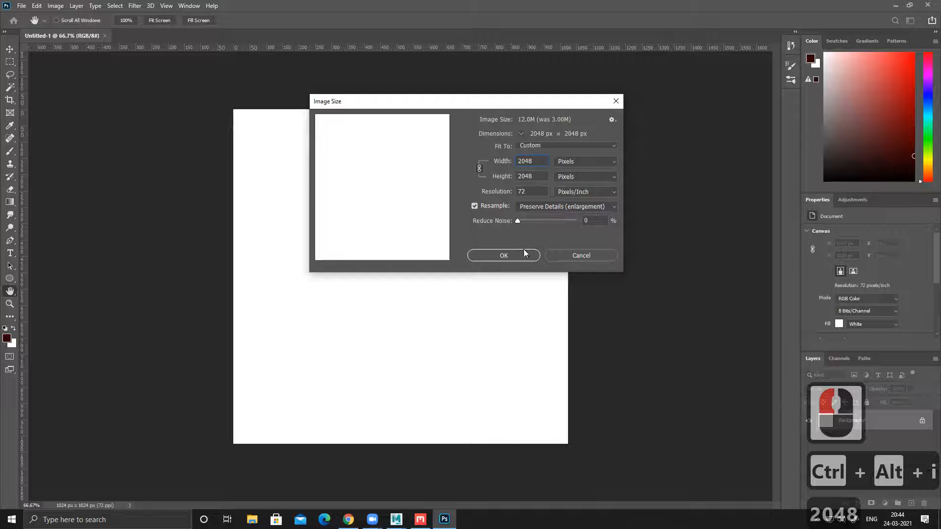
pyautogui.click(522, 255)
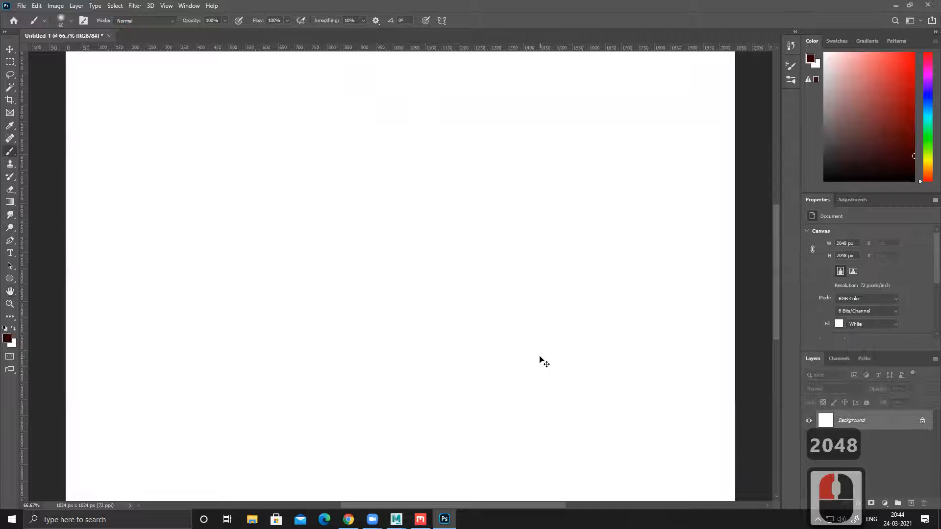
pyautogui.hotkey('ctrl', '0')
pyautogui.hotkey('ctrl', '-')
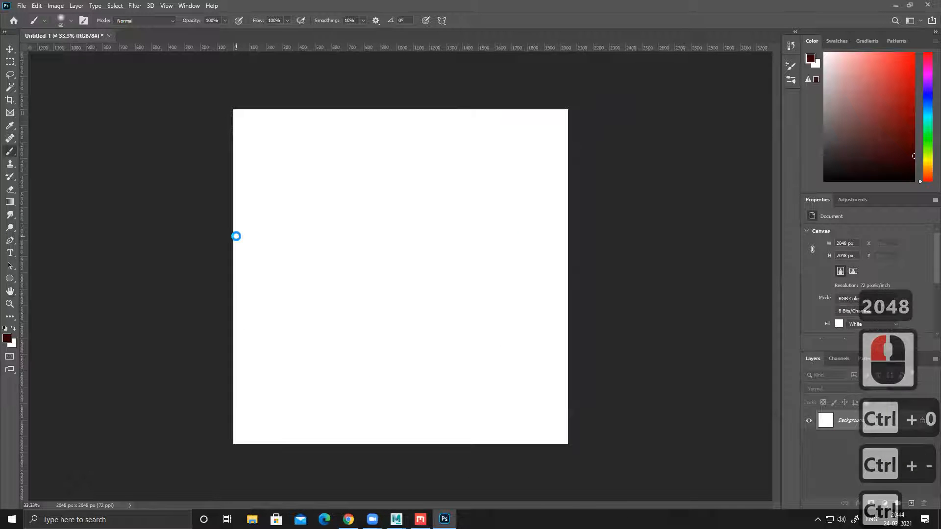
# Step: Try to open the outUV.jpg snapshot in Photoshop using its copied file path
pyautogui.hotkey('ctrl', 'o')
pyautogui.hotkey('ctrl', 'v')
pyautogui.press('Return')
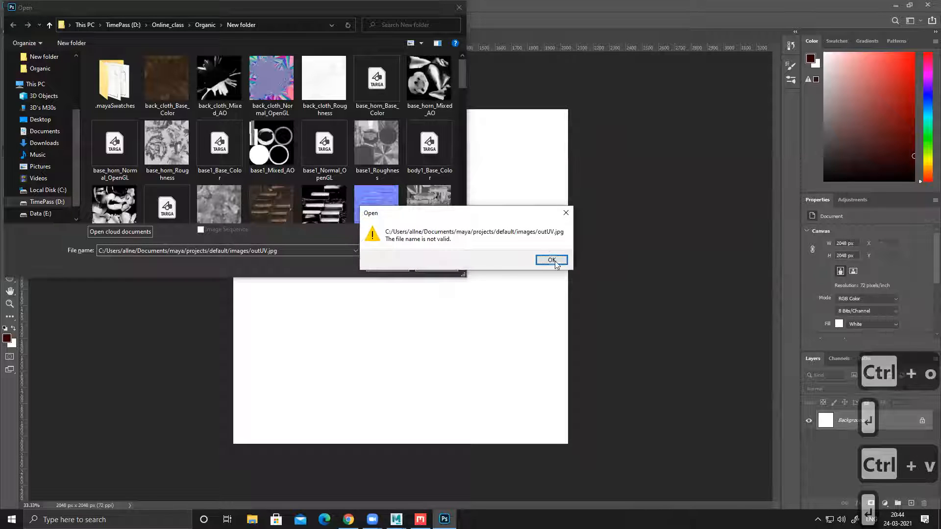
pyautogui.click(553, 260)
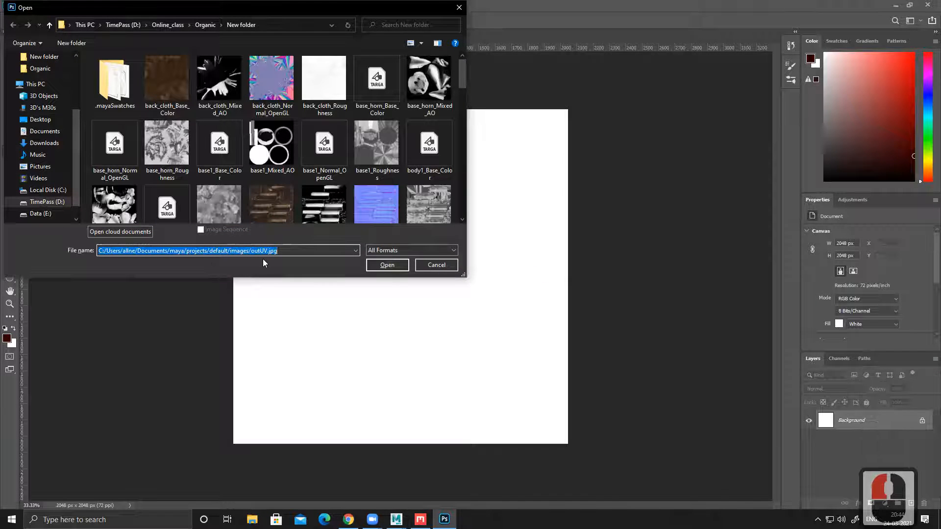
pyautogui.click(431, 265)
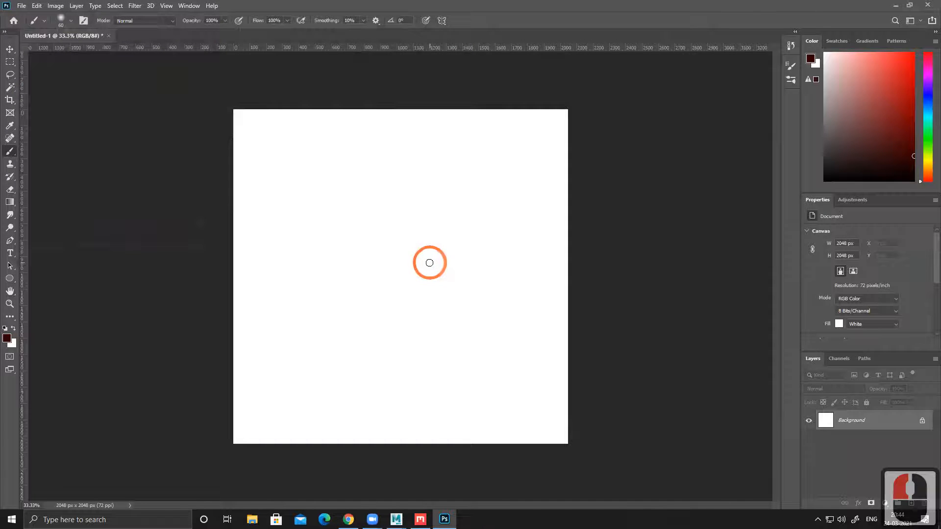
# Step: View the outUV.jpg snapshot by running its copied path from Windows, and close the image viewer
pyautogui.press('super+r')
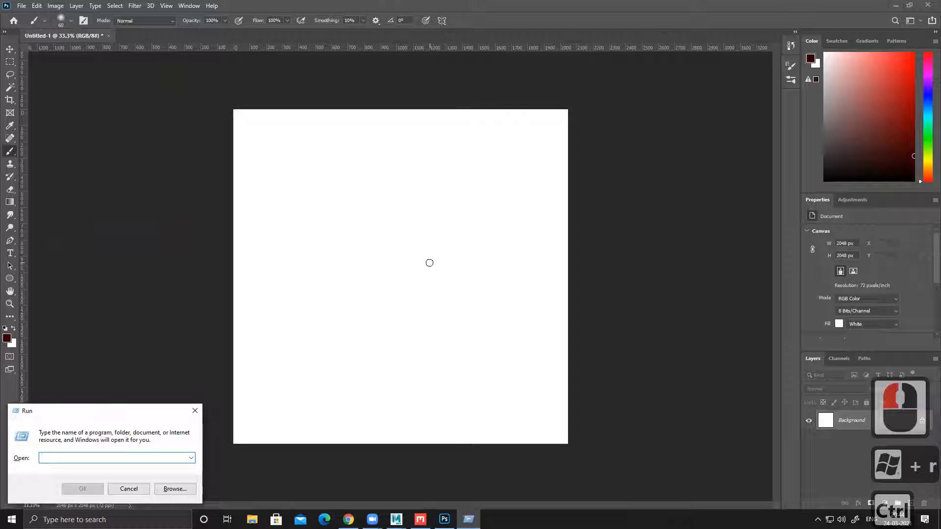
pyautogui.hotkey('ctrl', 'v')
pyautogui.press('Return')
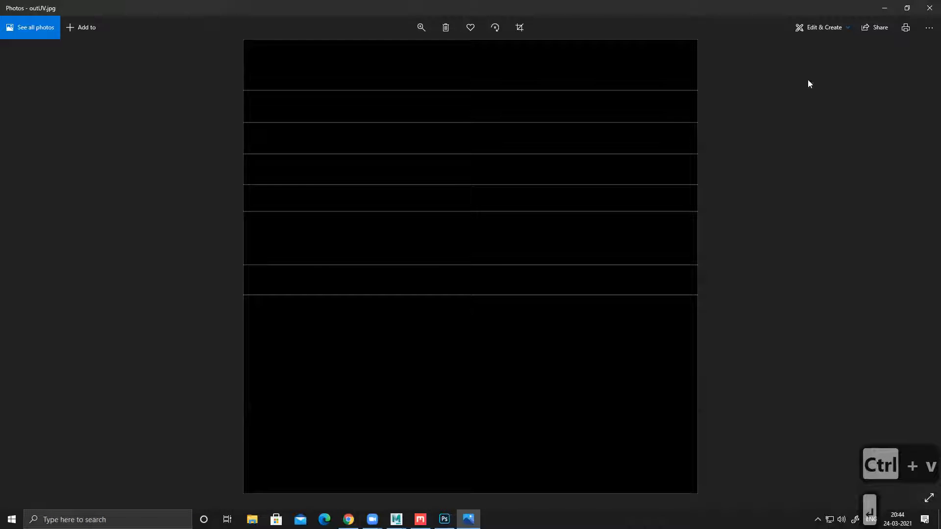
pyautogui.click(928, 10)
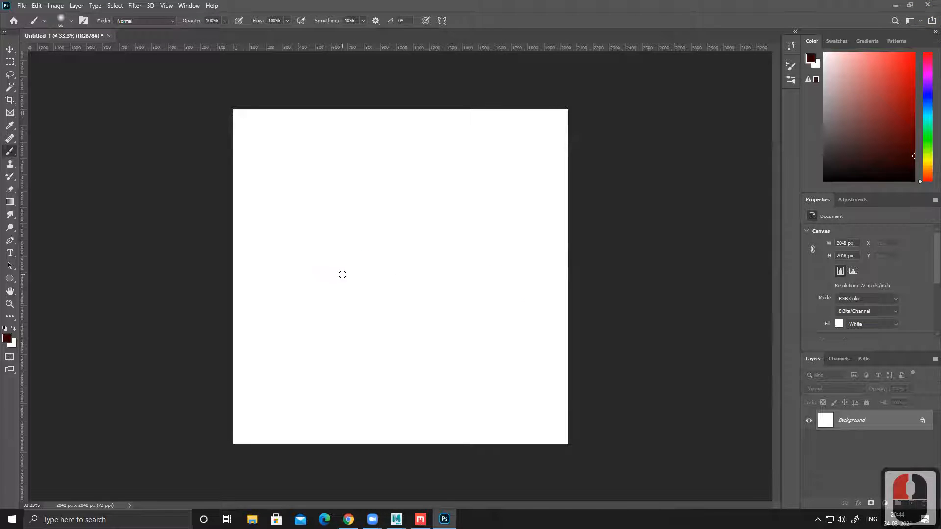
# Step: Open Maya's images folder through Windows Run and place outUV.jpg as a layer in the Photoshop document
pyautogui.press('super+r')
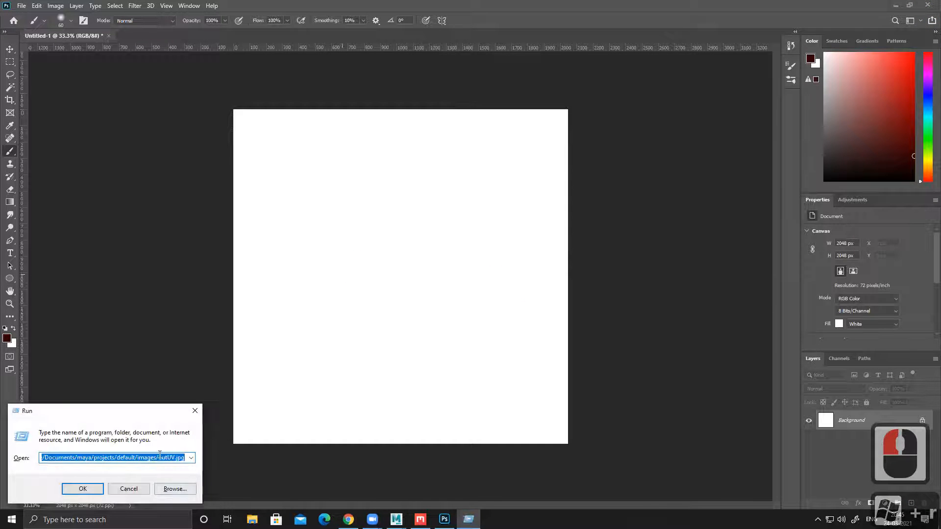
pyautogui.moveTo(158, 458); pyautogui.dragTo(282, 447)
pyautogui.press('Delete')
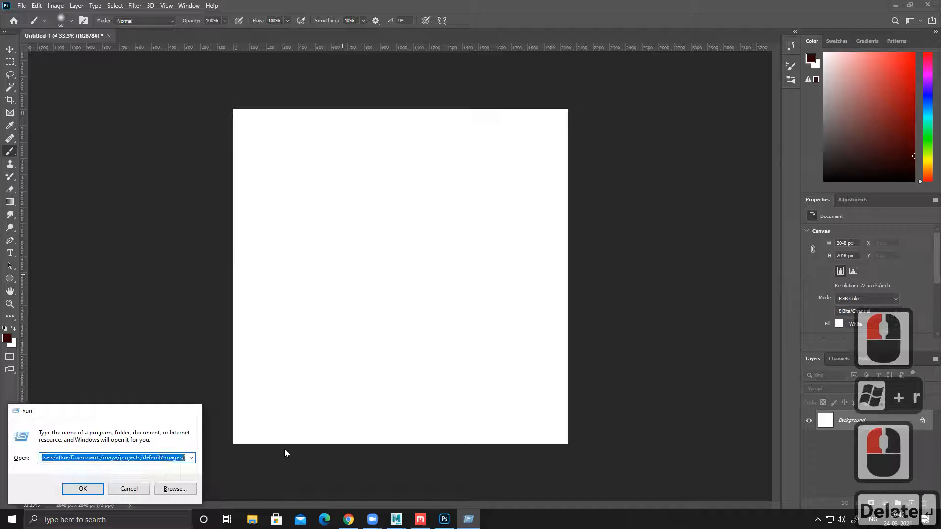
pyautogui.press('Return')
pyautogui.moveTo(208, 145); pyautogui.dragTo(547, 216)
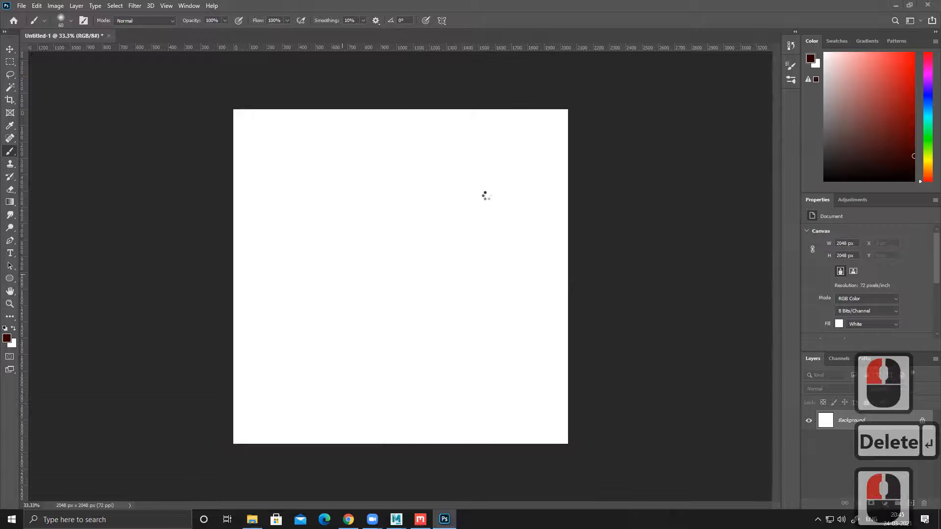
pyautogui.press('Return')
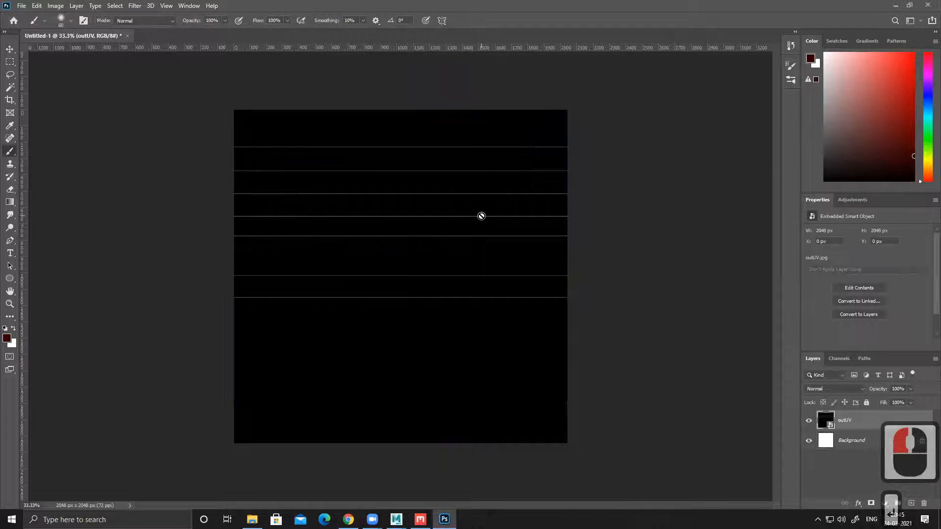
# Step: Set the outUV layer's blend mode to Screen
pyautogui.click(10, 49)
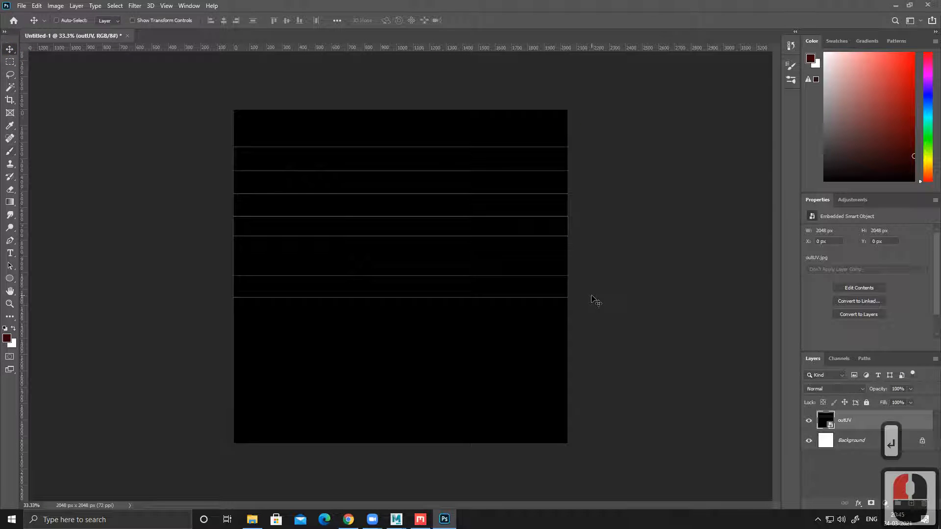
pyautogui.click(835, 389)
pyautogui.press('m')
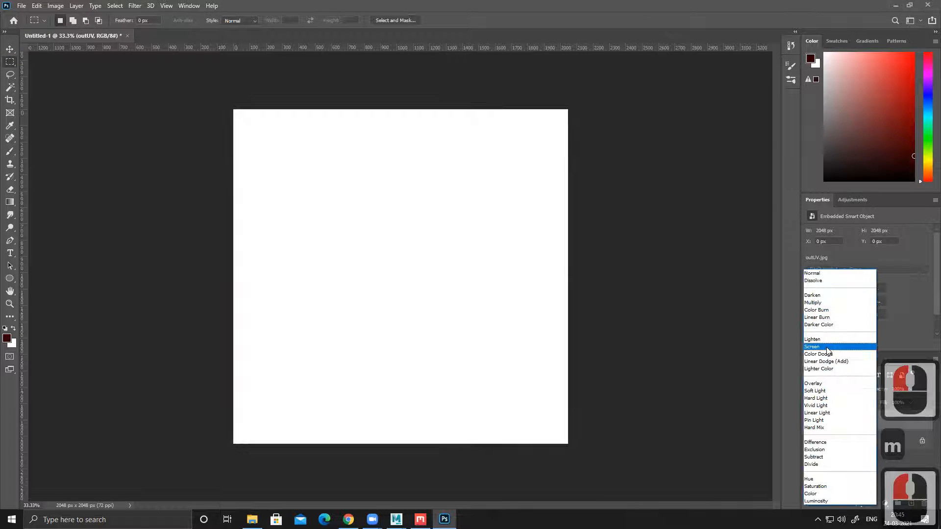
pyautogui.click(827, 350)
# Step: Fill the Background layer with bright red
pyautogui.click(853, 440)
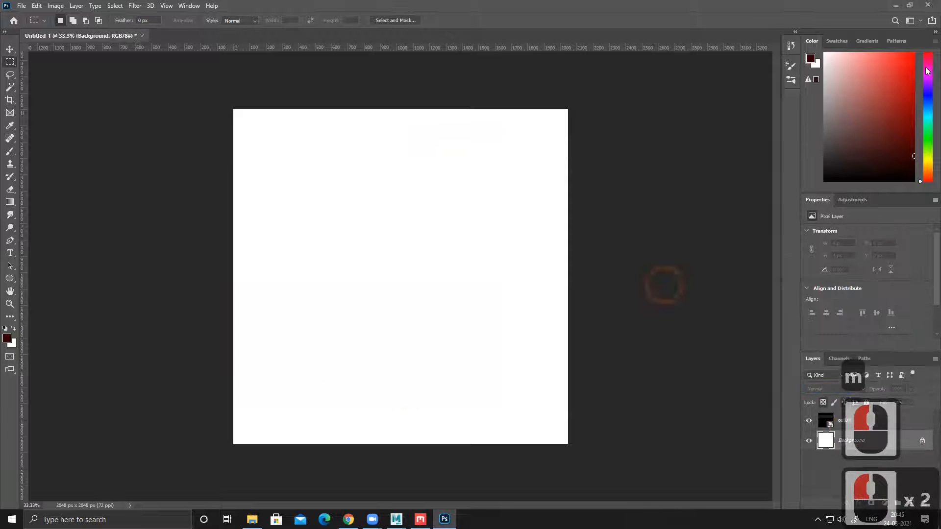
pyautogui.click(914, 53)
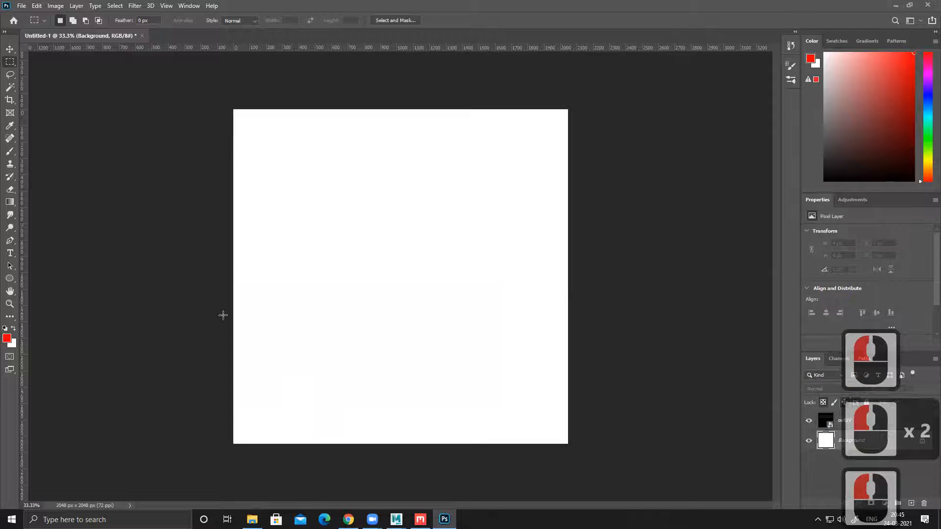
pyautogui.hotkey('alt', 'Delete')
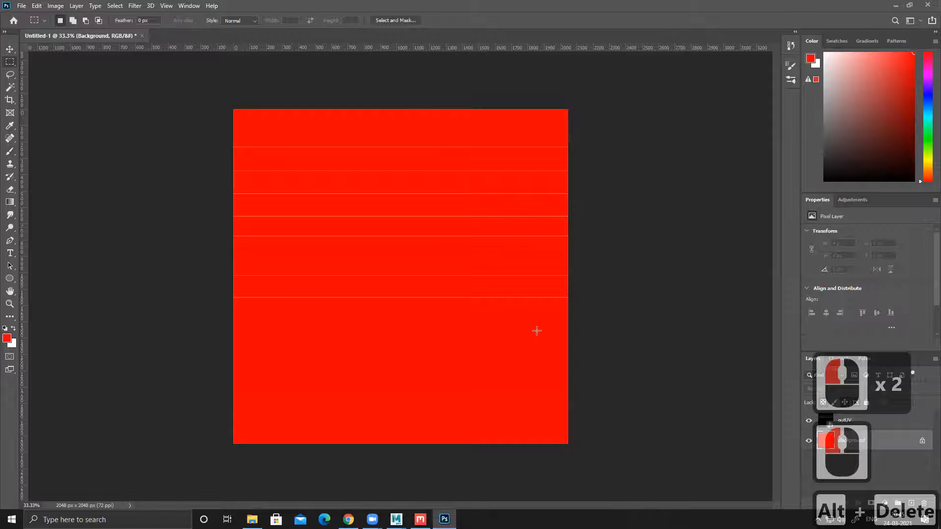
# Step: Rasterize the outUV smart object layer
pyautogui.click(878, 425)
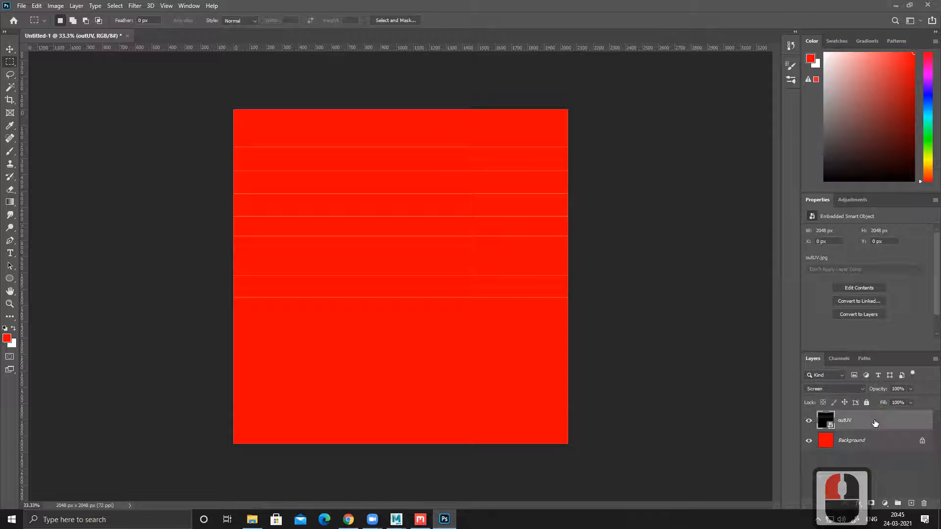
pyautogui.rightClick(865, 423)
pyautogui.click(841, 177)
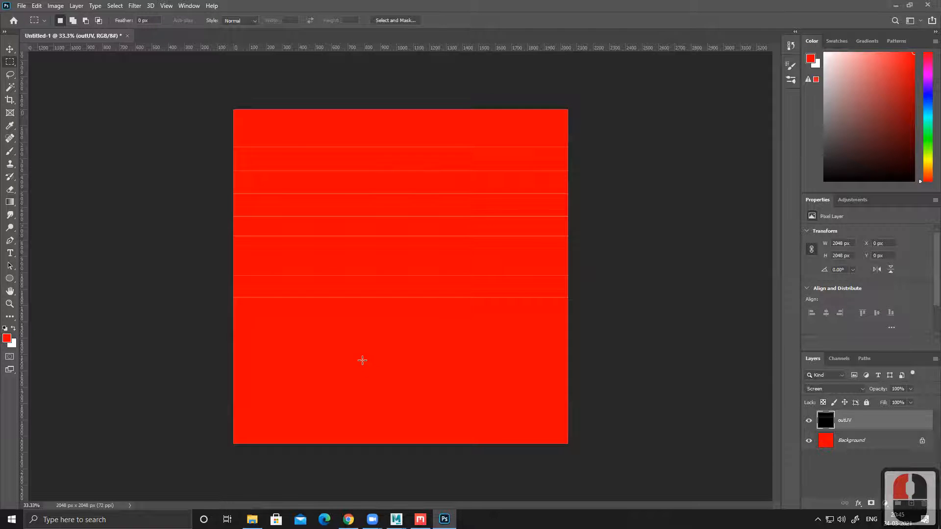
# Step: Select the full-width area above the lowest UV line and fill it with orange-yellow on the Background layer
pyautogui.press('m')
pyautogui.moveTo(214, 80); pyautogui.dragTo(589, 298)
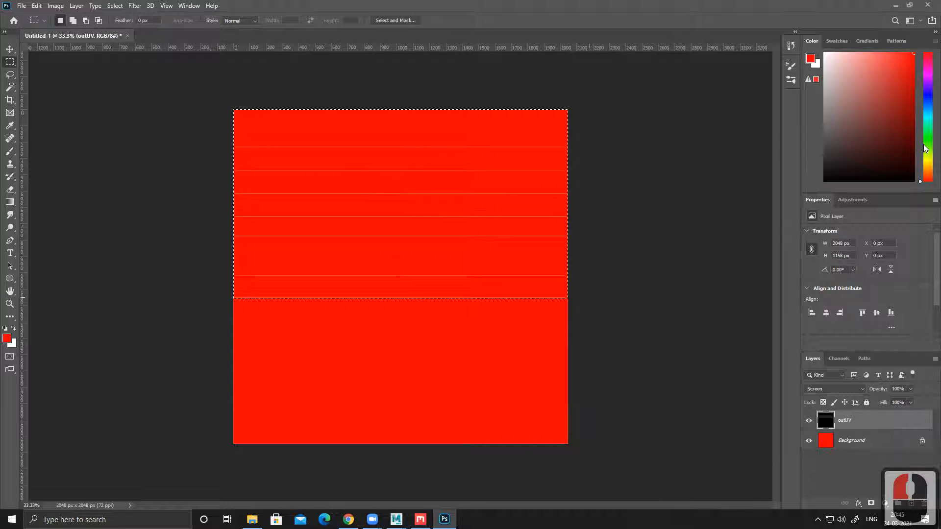
pyautogui.click(924, 164)
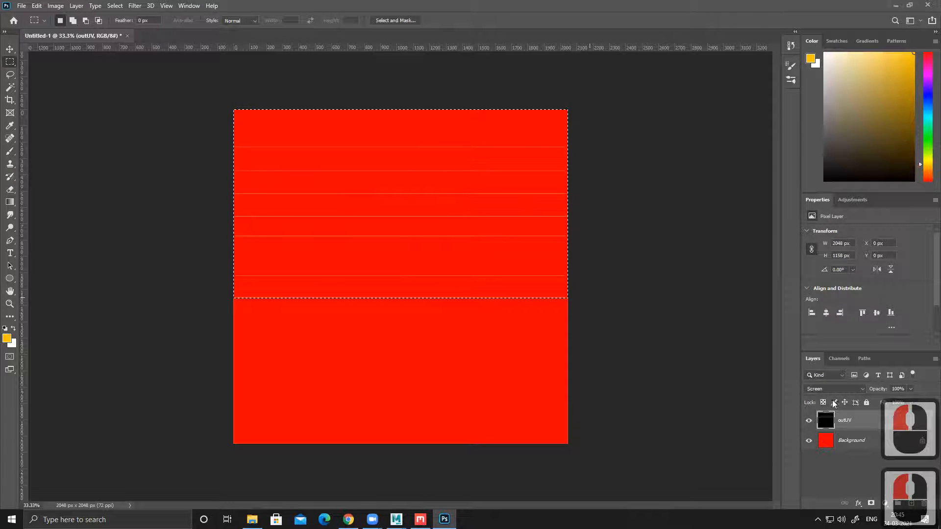
pyautogui.click(850, 444)
pyautogui.hotkey('alt', 'Delete')
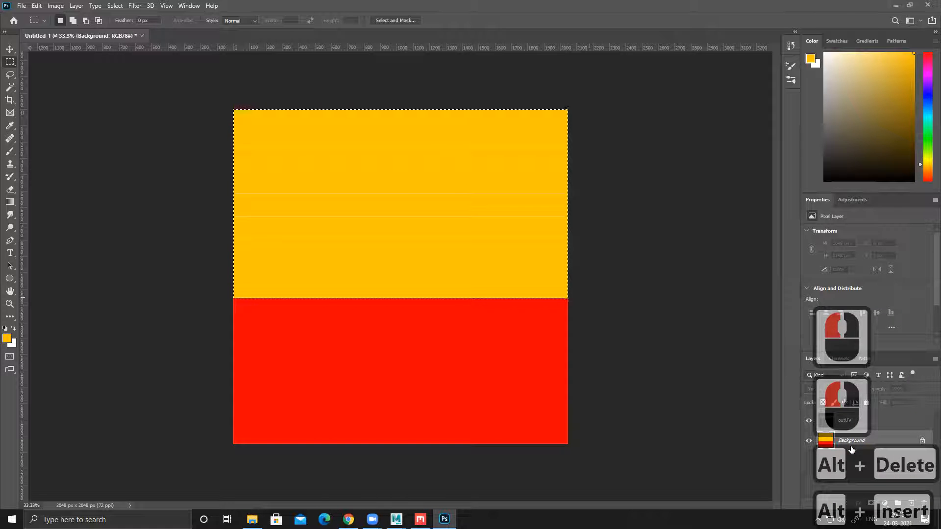
# Step: Subtract the lowest orange-yellow strip from the selection, fill the remaining area above it with cyan, and reselect the outUV layer
pyautogui.keyDown('alt'); pyautogui.moveTo(615, 370); pyautogui.dragTo(180, 275); pyautogui.keyUp('alt')
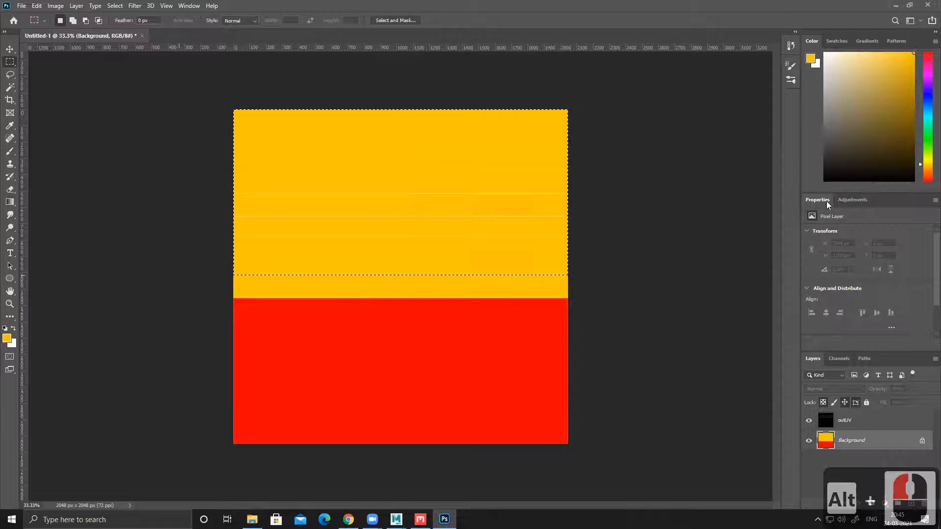
pyautogui.click(927, 116)
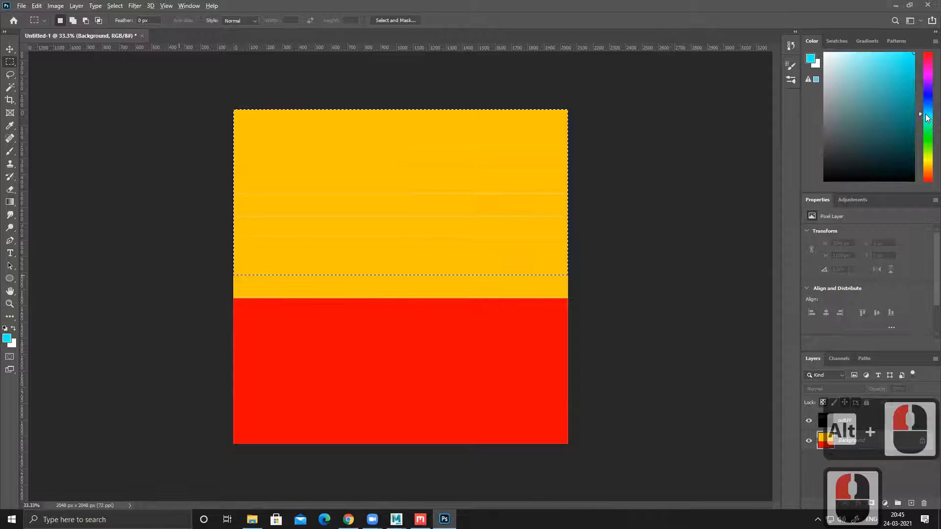
pyautogui.hotkey('alt', 'Delete')
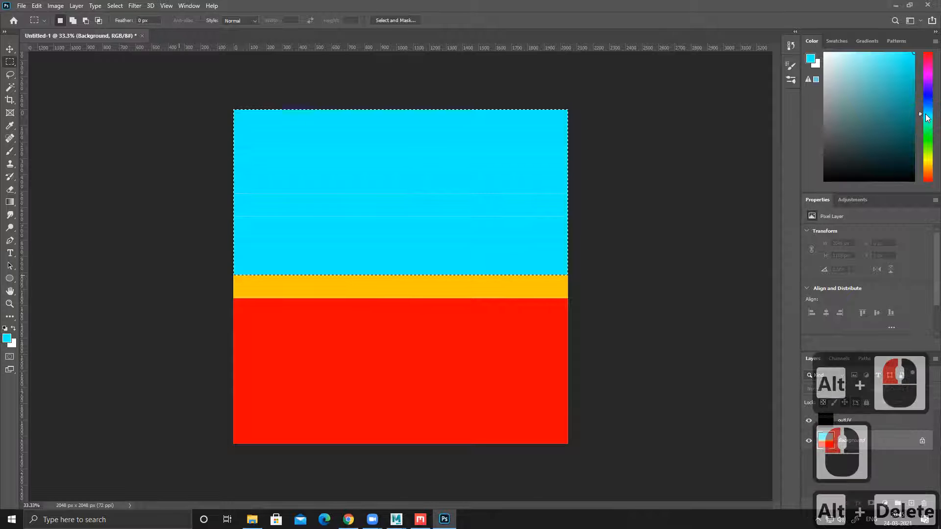
pyautogui.click(860, 420)
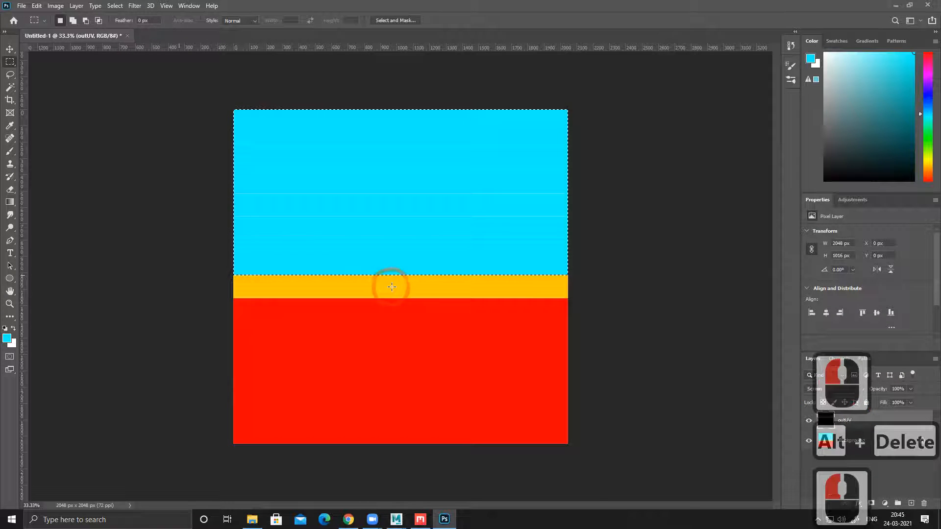
# Step: Subtract the lowest cyan strip from the selection and fill the remaining area above it with pure blue on the Background layer
pyautogui.keyDown('ctrl'); pyautogui.click(564, 267); pyautogui.keyUp('ctrl')
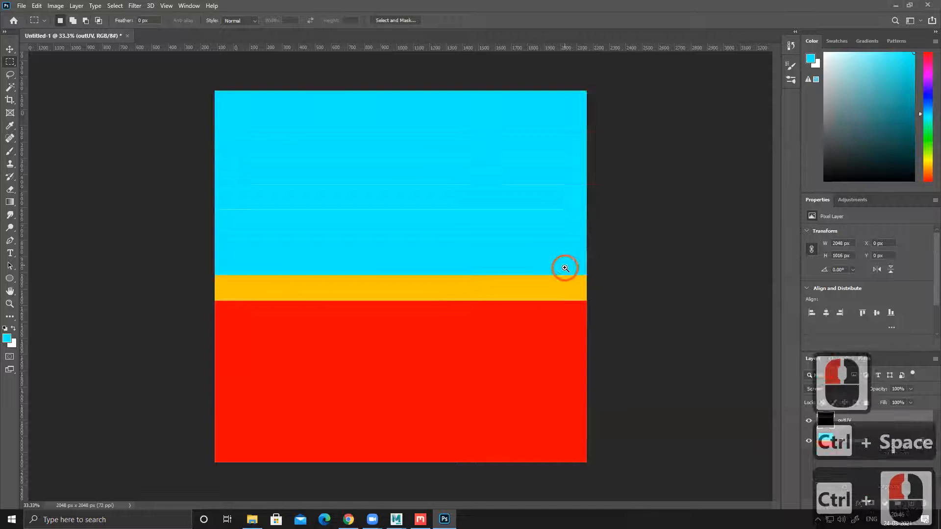
pyautogui.keyDown('ctrl'); pyautogui.click(564, 266); pyautogui.keyUp('ctrl')
pyautogui.moveTo(548, 341); pyautogui.dragTo(33, 220)
pyautogui.hotkey('ctrl', '-')
pyautogui.click(928, 93)
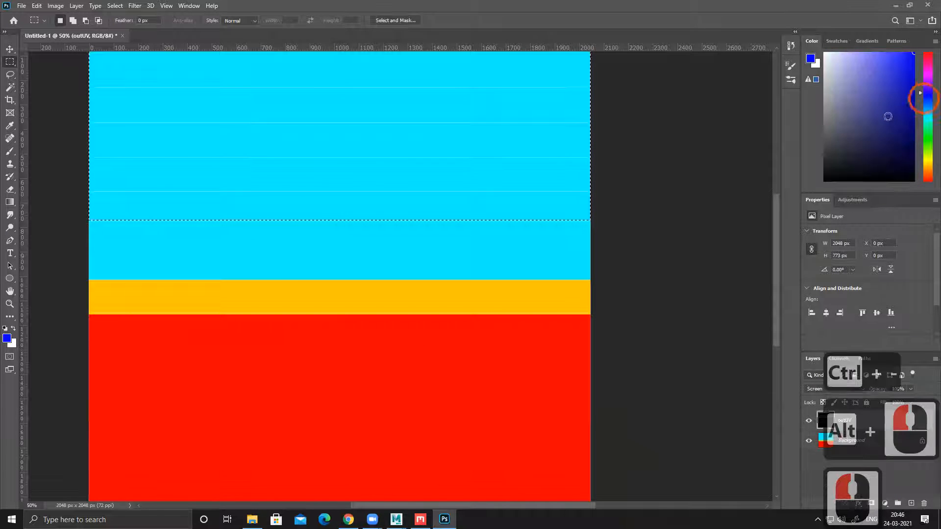
pyautogui.hotkey('alt', 'Delete')
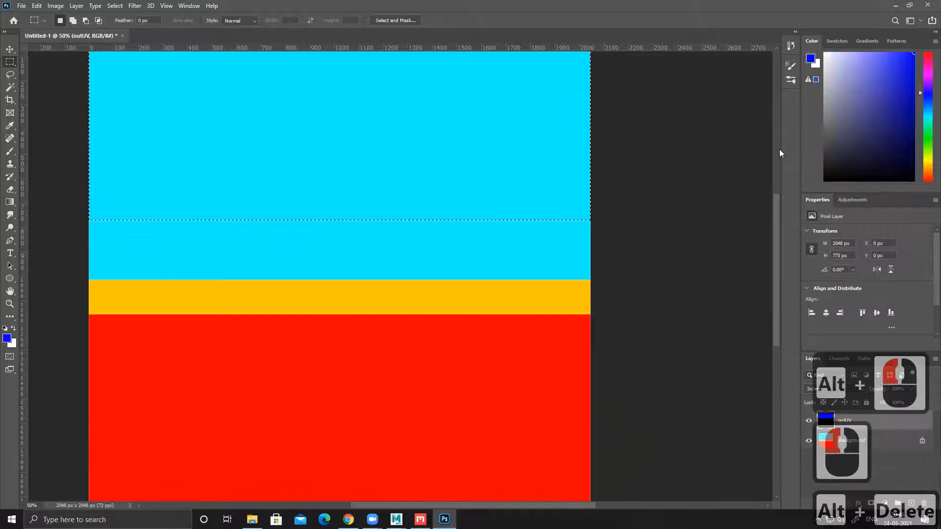
pyautogui.hotkey('ctrl', 'z')
pyautogui.click(856, 445)
pyautogui.hotkey('alt', 'Delete')
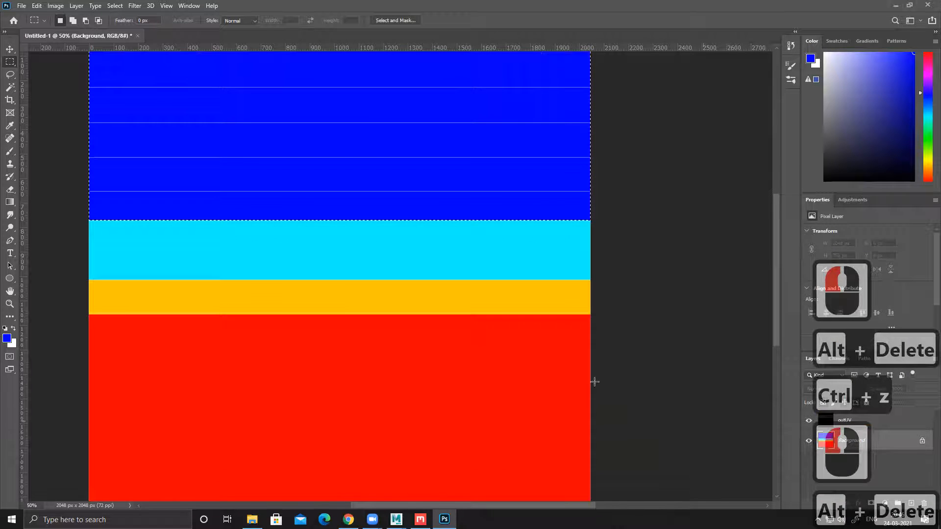
# Step: Subtract the lowest blue strip from the selection and fill the remaining area above it with magenta
pyautogui.moveTo(567, 299); pyautogui.dragTo(582, 351)
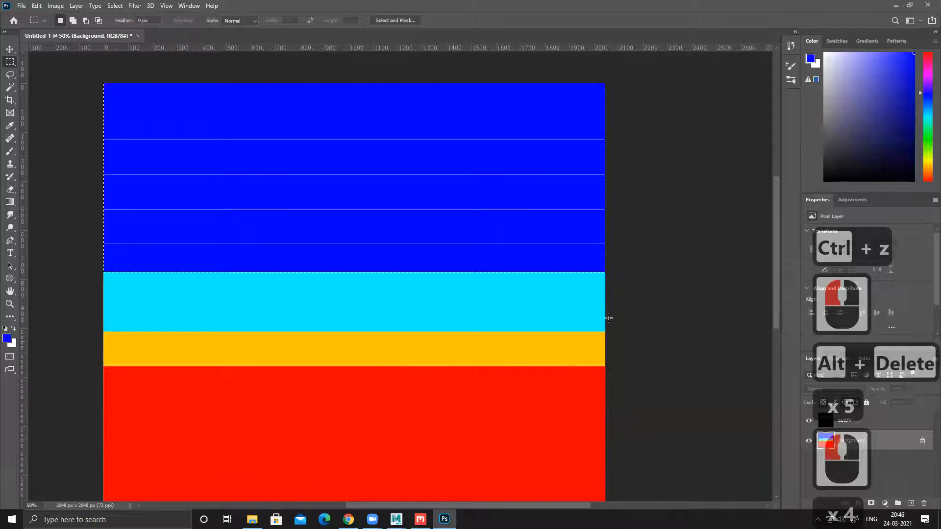
pyautogui.keyDown('alt'); pyautogui.moveTo(605, 319); pyautogui.dragTo(86, 243); pyautogui.keyUp('alt')
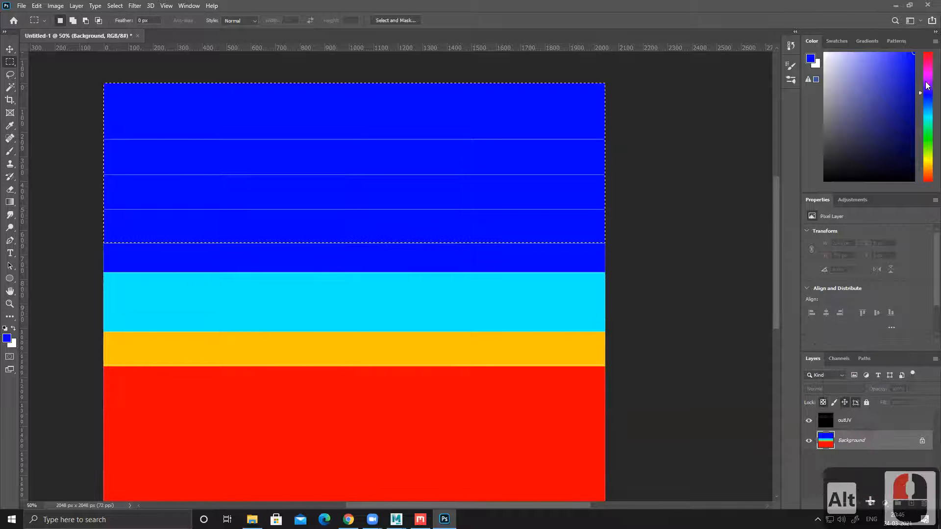
pyautogui.click(928, 73)
pyautogui.hotkey('alt', 'Delete')
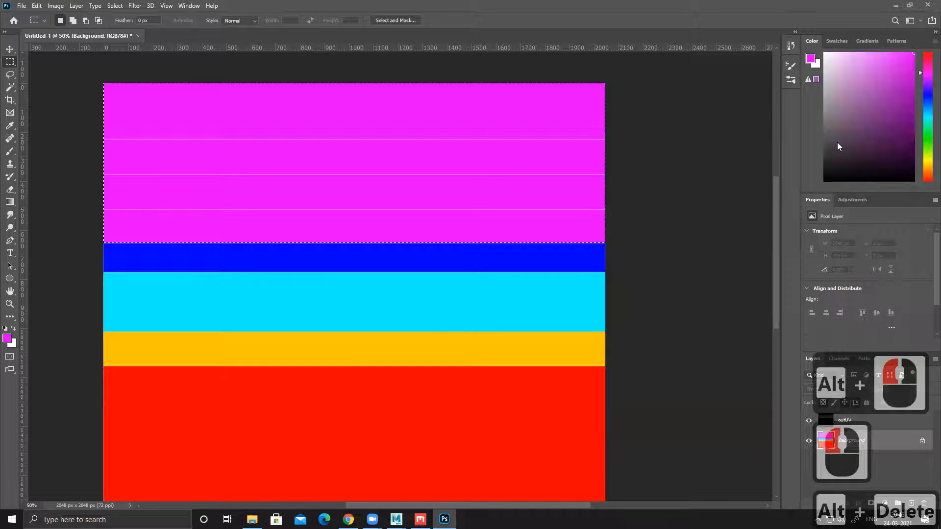
# Step: Subtract the lowest magenta strip from the selection and fill the remaining area above it with a very dark green
pyautogui.keyDown('alt'); pyautogui.moveTo(642, 277); pyautogui.dragTo(43, 210); pyautogui.keyUp('alt')
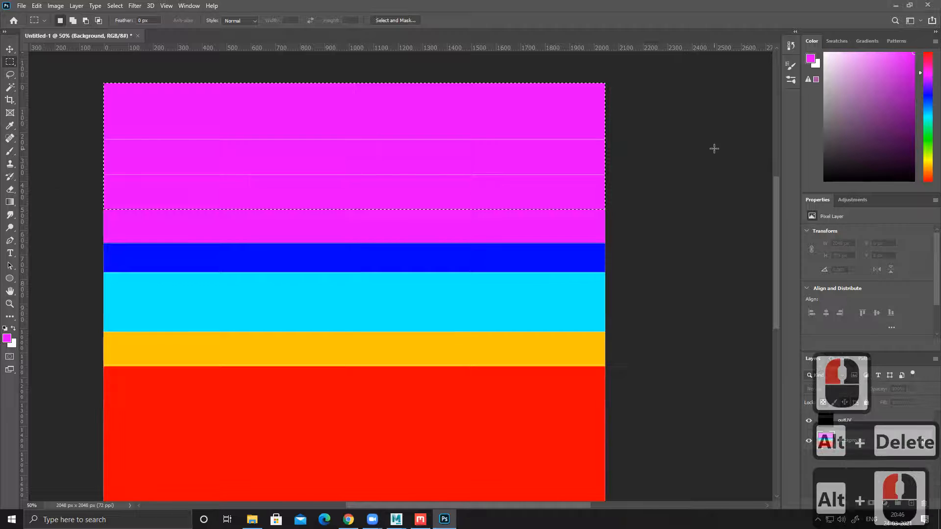
pyautogui.click(928, 138)
pyautogui.click(875, 131)
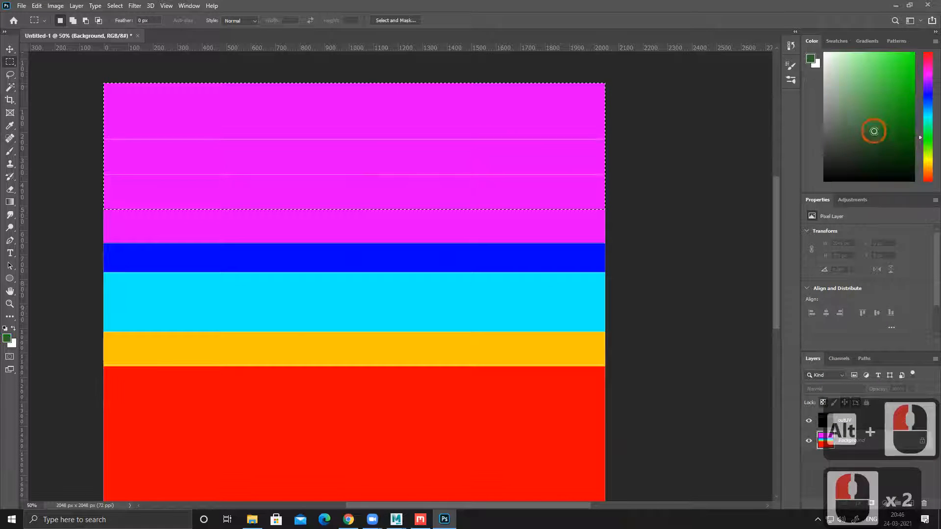
pyautogui.click(862, 167)
pyautogui.hotkey('alt', 'Delete')
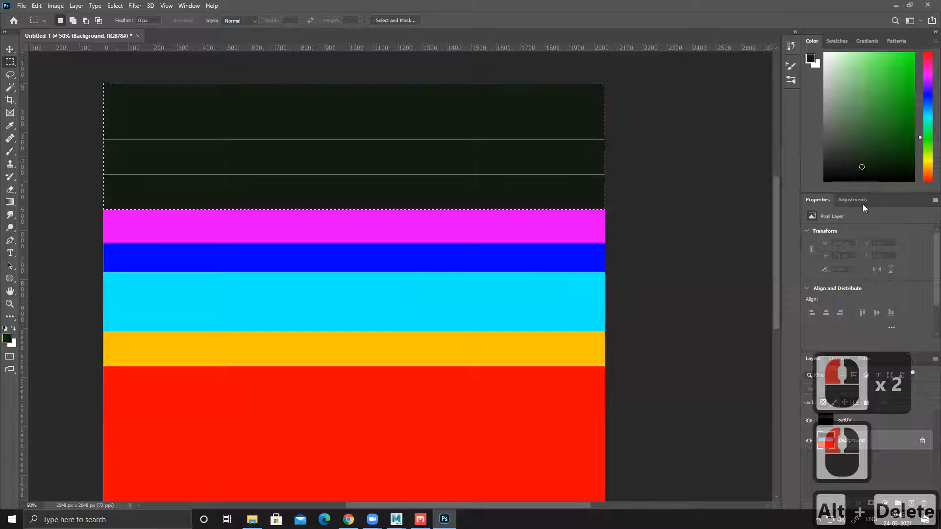
# Step: Subtract the lowest dark green strip from the selection and fill the remaining area above it with dark teal blue
pyautogui.keyDown('alt'); pyautogui.moveTo(630, 249); pyautogui.dragTo(37, 176); pyautogui.keyUp('alt')
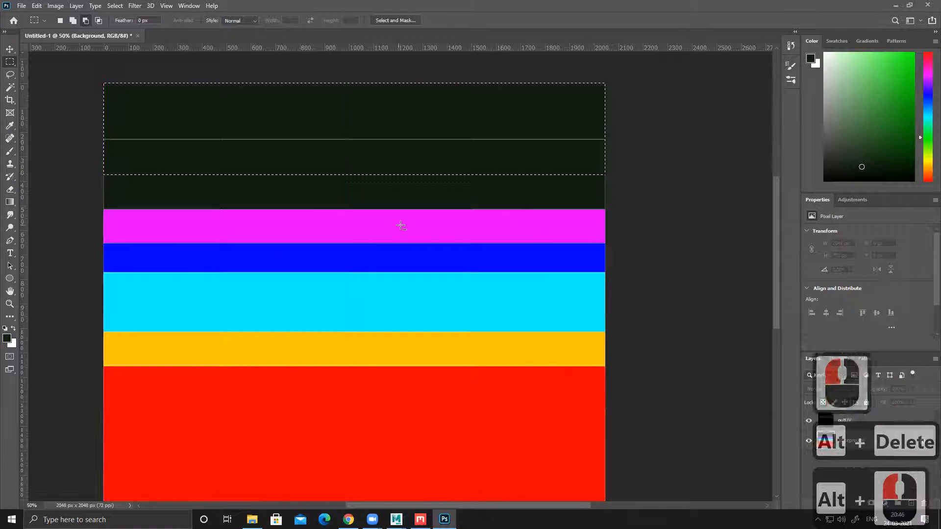
pyautogui.click(887, 70)
pyautogui.click(927, 112)
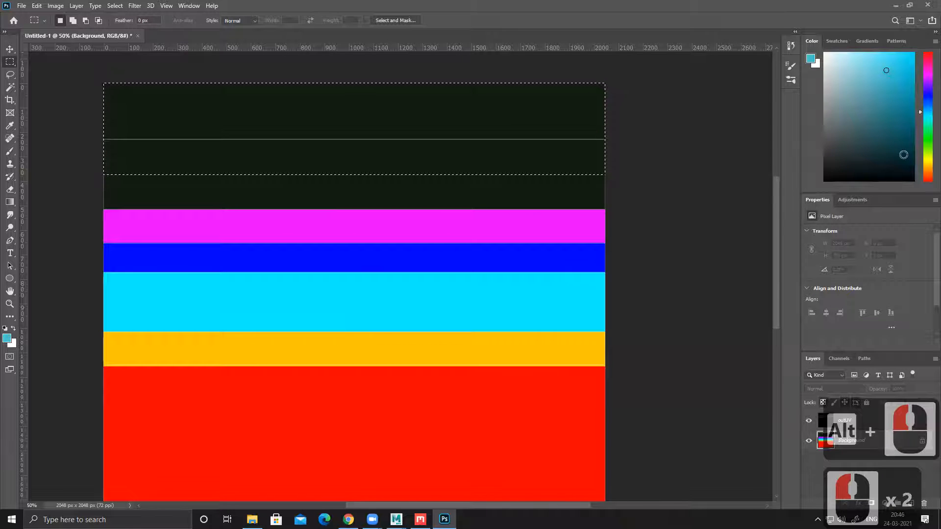
pyautogui.click(904, 155)
pyautogui.hotkey('alt', 'Delete')
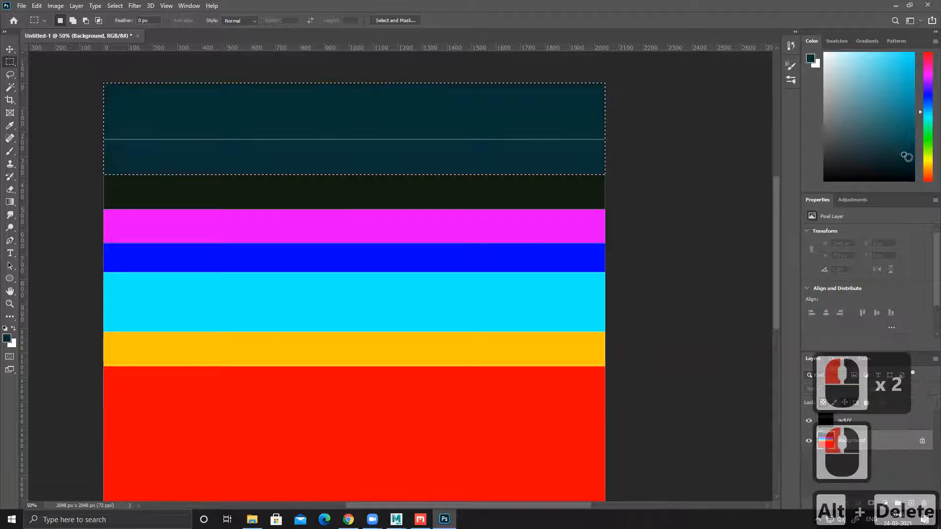
# Step: Subtract the lower dark teal strip from the selection, fill the topmost strip with dark red, and deselect
pyautogui.moveTo(639, 226); pyautogui.dragTo(66, 140)
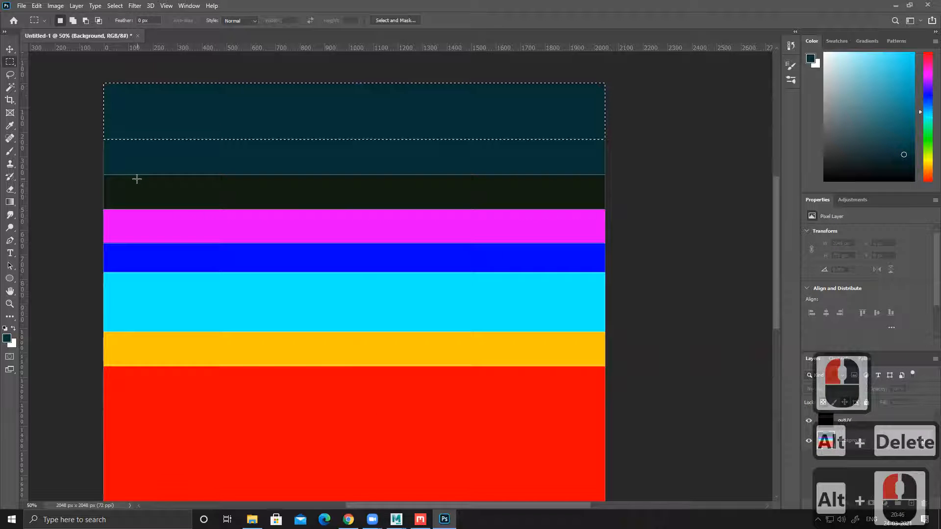
pyautogui.moveTo(928, 172); pyautogui.dragTo(928, 191)
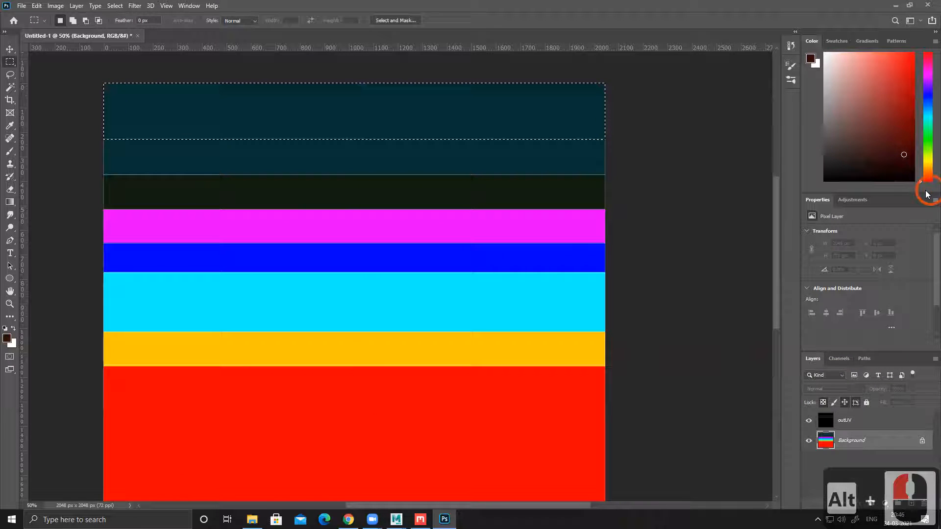
pyautogui.click(907, 104)
pyautogui.hotkey('alt', 'Delete')
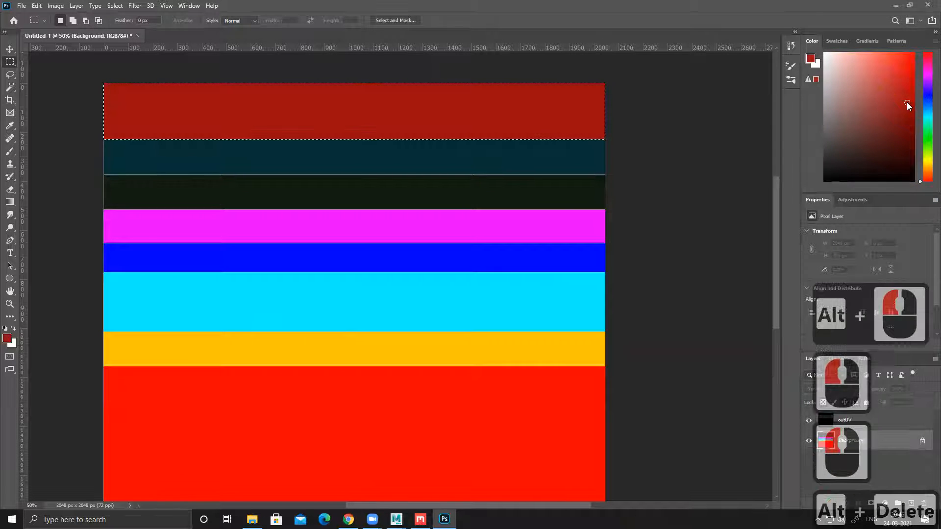
pyautogui.hotkey('ctrl', 'd')
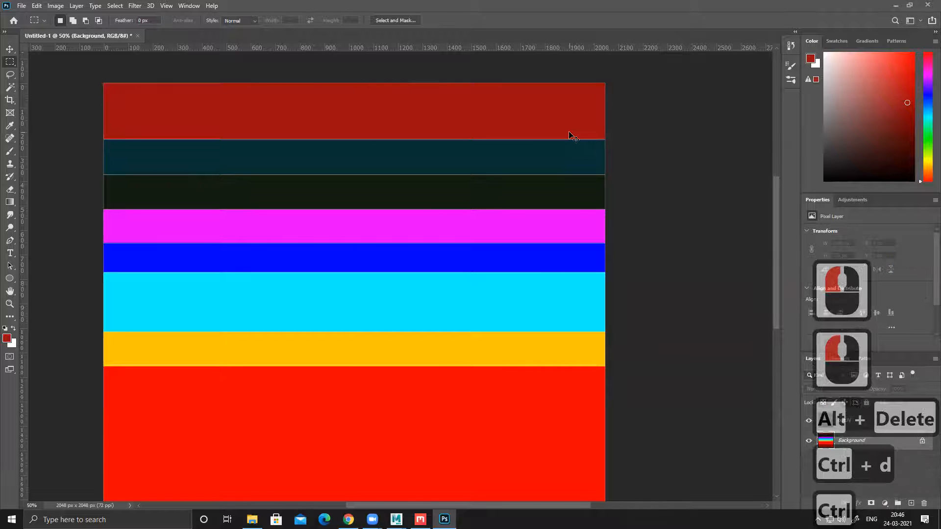
pyautogui.hotkey('ctrl', '0')
pyautogui.hotkey('ctrl', '-')
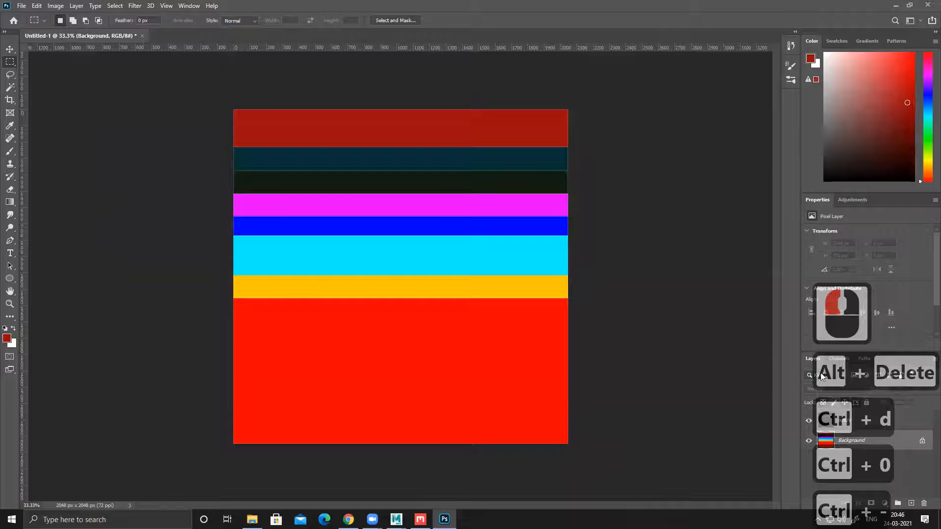
# Step: Hide the outUV layer to check the plain colour stripes, and delete that layer
pyautogui.click(809, 420)
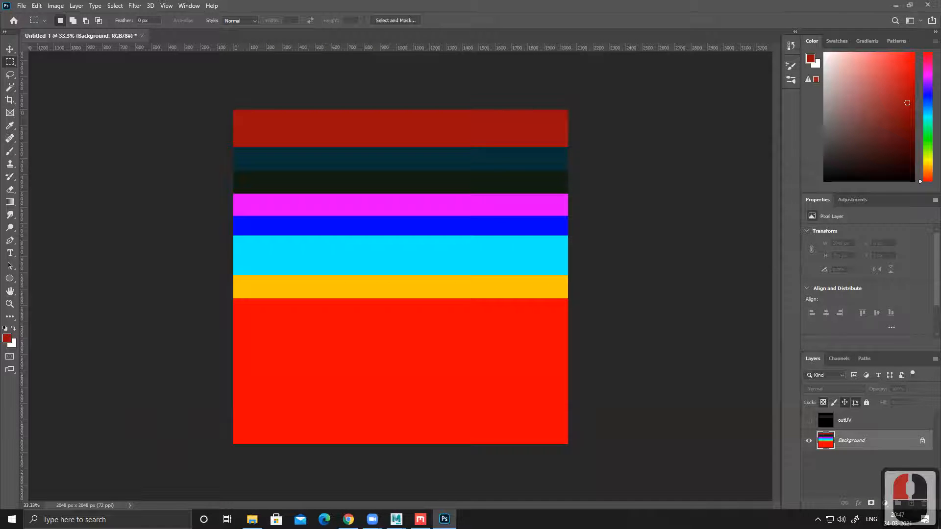
pyautogui.click(170, 238)
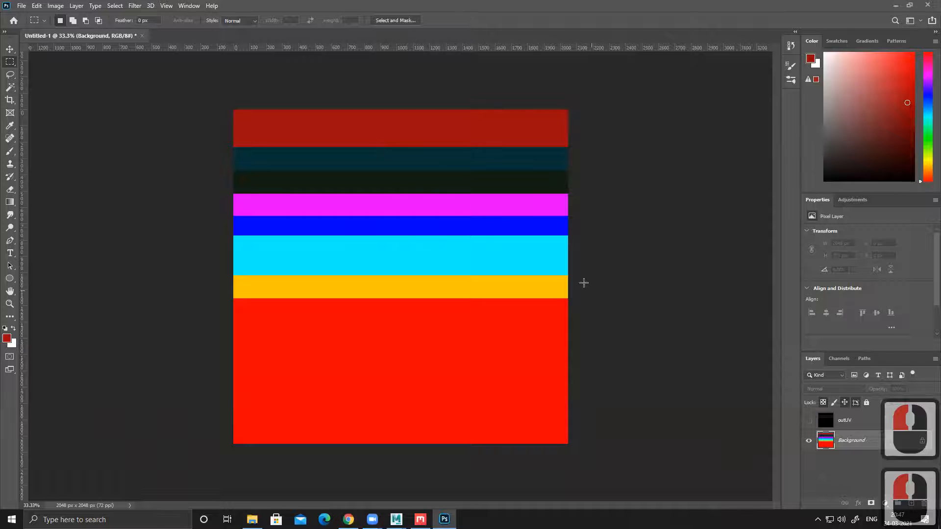
pyautogui.click(865, 416)
pyautogui.press('Delete')
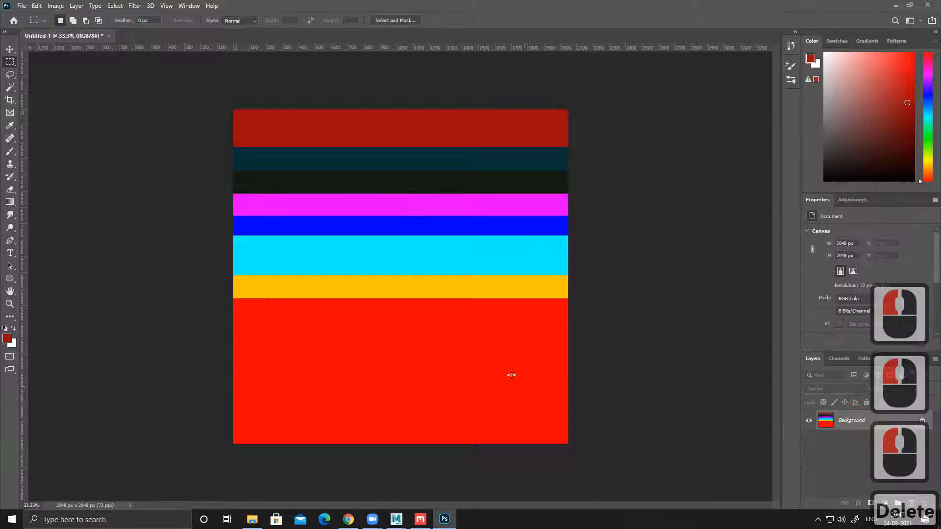
# Step: Save the striped image to the Desktop as a JPEG named id, with maximum quality 12 and the Progressive format
pyautogui.hotkey('ctrl', 'shift', 's')
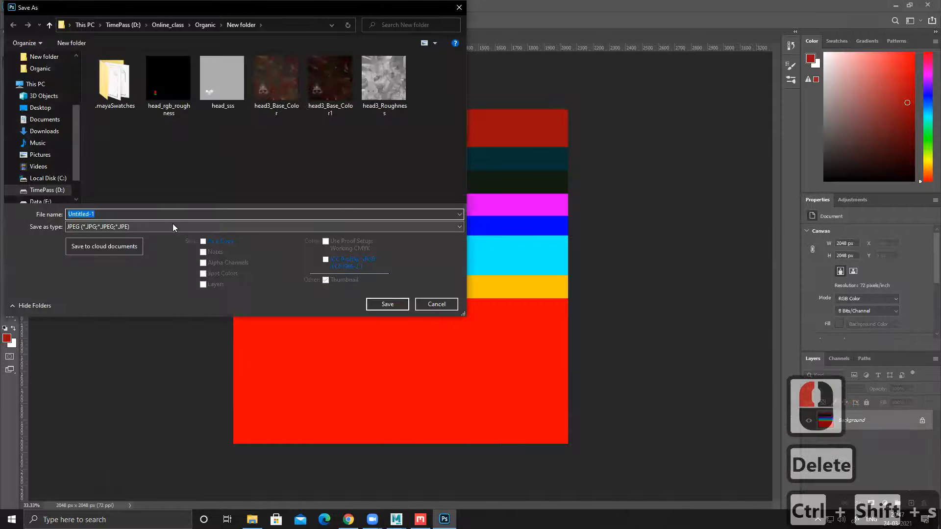
pyautogui.click(159, 226)
pyautogui.click(137, 159)
pyautogui.moveTo(72, 138); pyautogui.dragTo(86, 57)
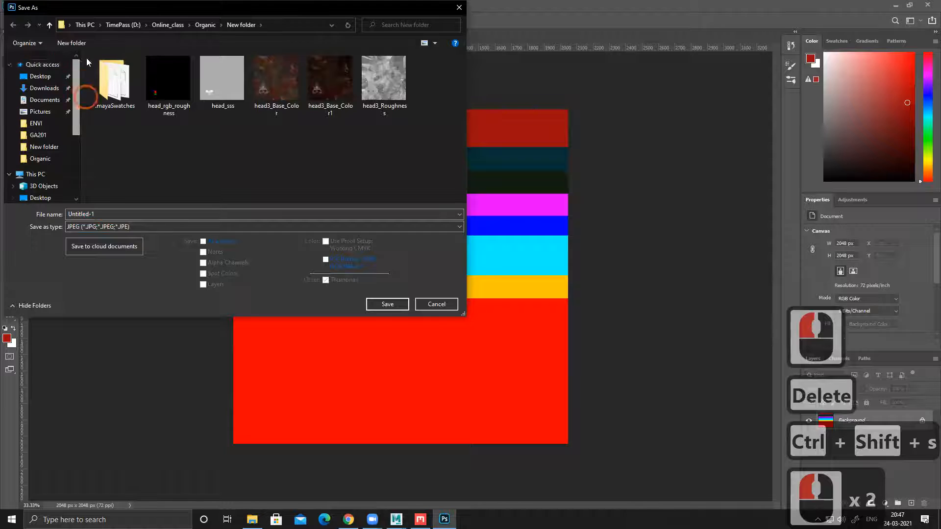
pyautogui.doubleClick(54, 76)
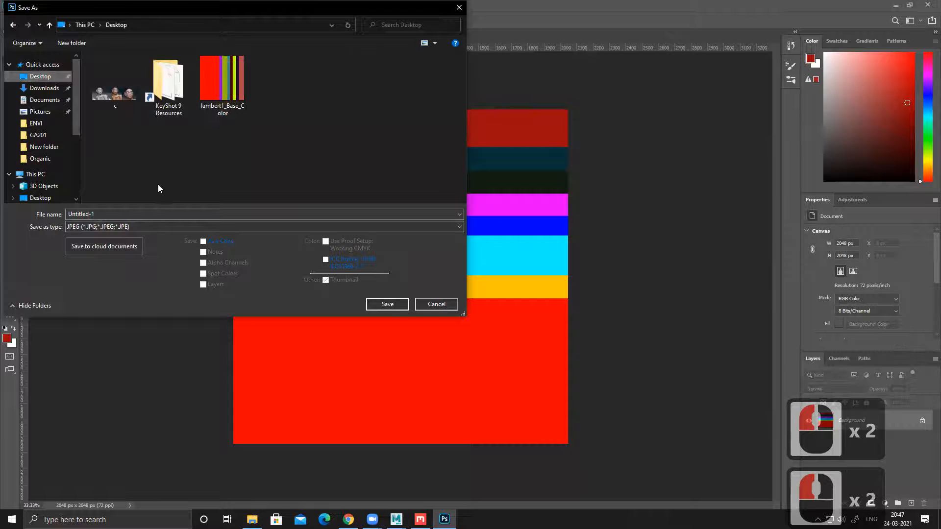
pyautogui.doubleClick(116, 214)
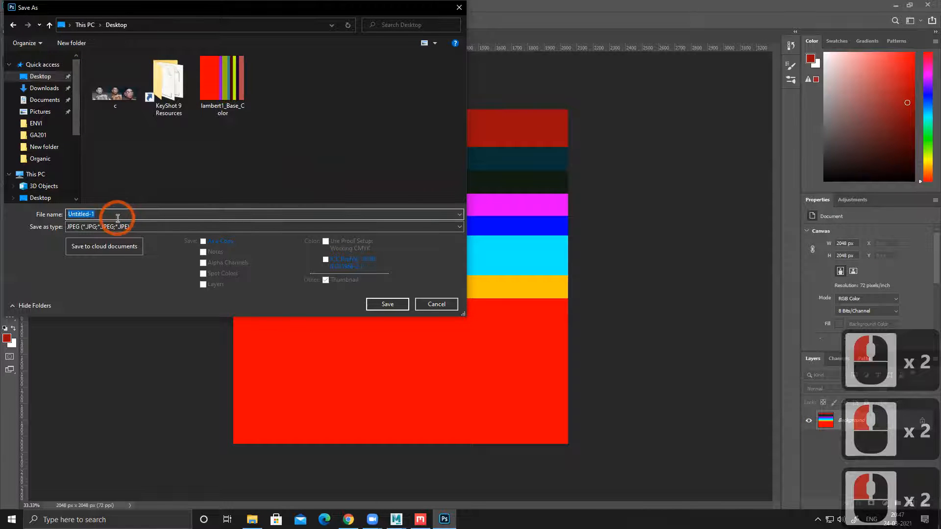
pyautogui.write('id')
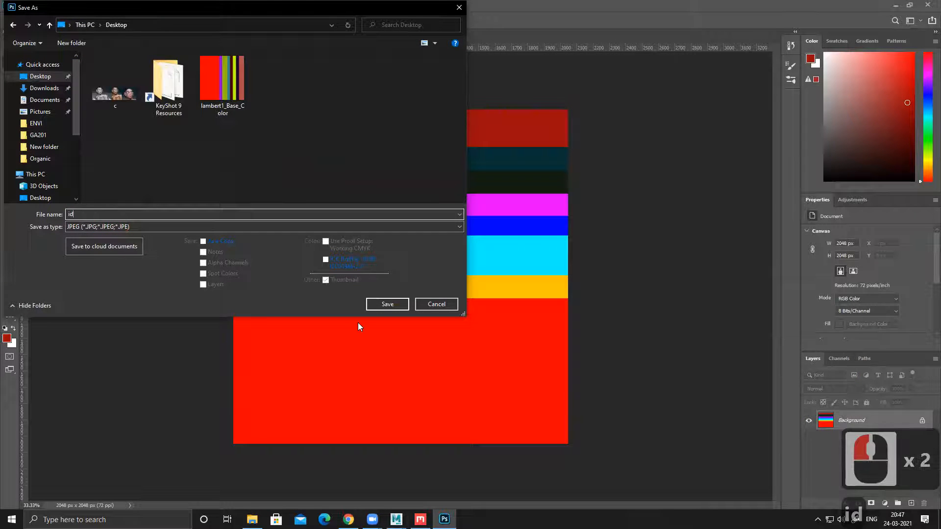
pyautogui.click(387, 305)
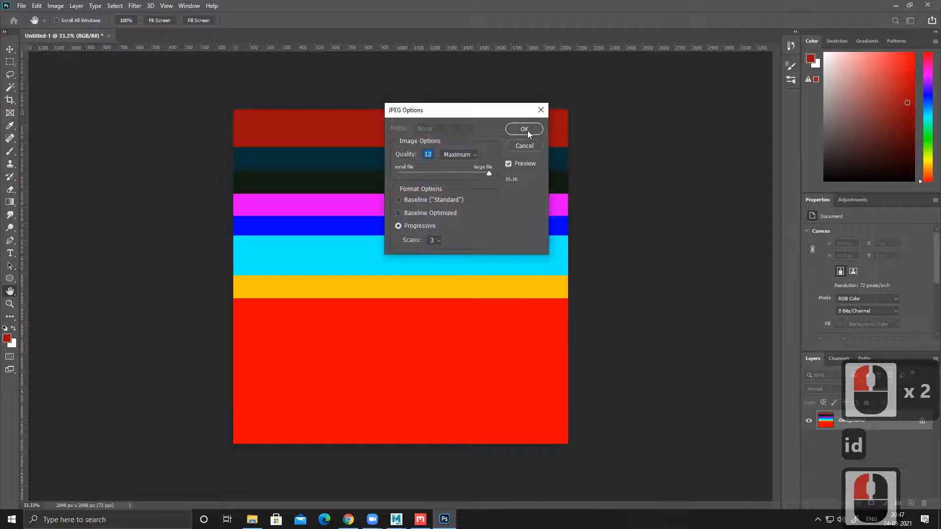
pyautogui.click(527, 129)
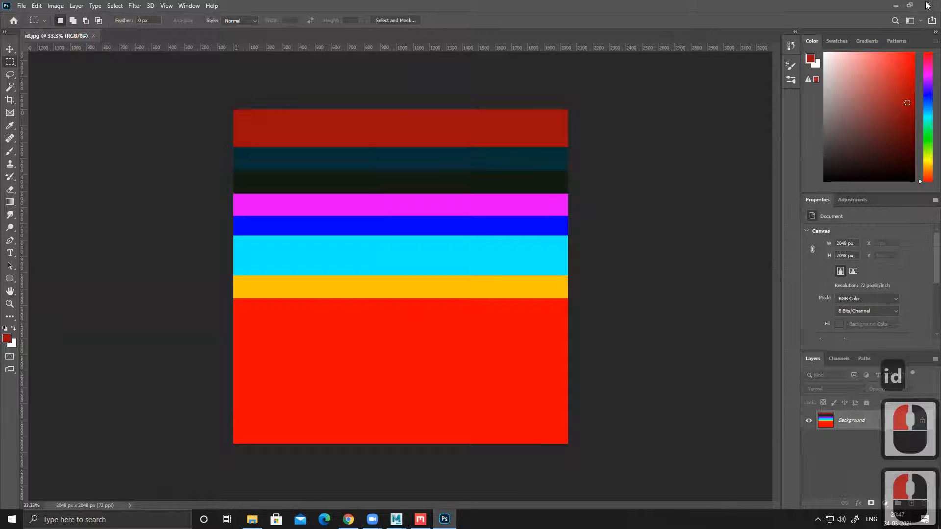
# Step: Minimise Photoshop, close the images folder window, and minimise Maya to reach the desktop
pyautogui.click(895, 7)
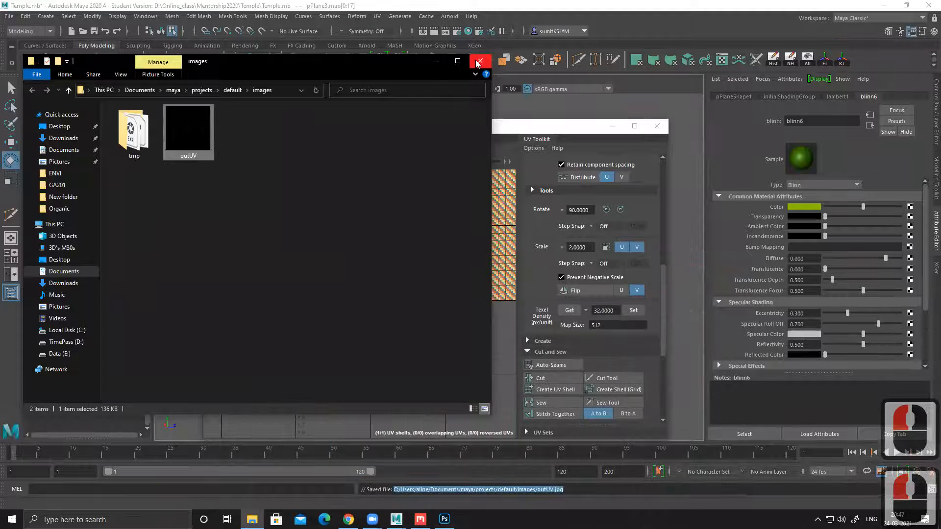
pyautogui.click(479, 60)
pyautogui.click(885, 5)
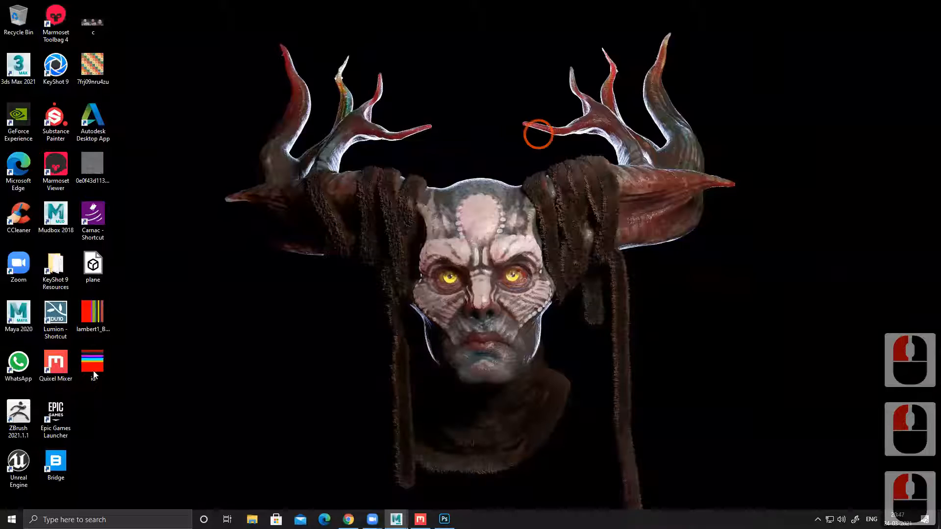
# Step: Delete the lambert1_Base_Color image from the desktop and move the id image into its place
pyautogui.click(95, 316)
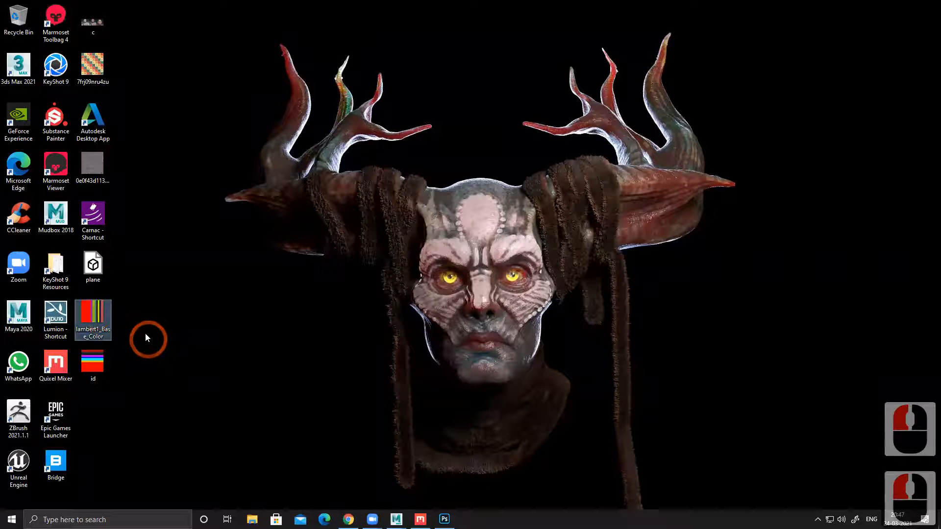
pyautogui.press('Delete')
pyautogui.click(94, 369)
pyautogui.moveTo(94, 370); pyautogui.dragTo(104, 334)
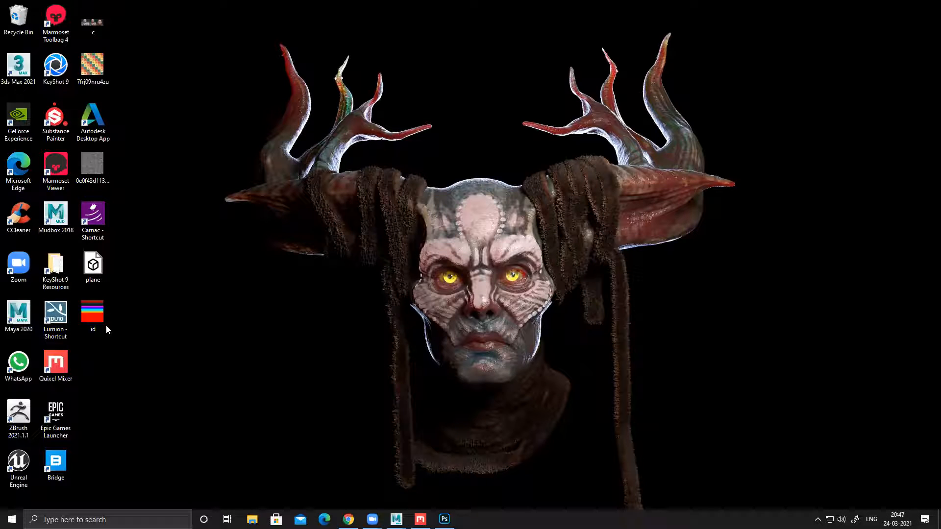
# Step: Return to Photoshop, close the id.jpg document, and quit the program
pyautogui.click(447, 520)
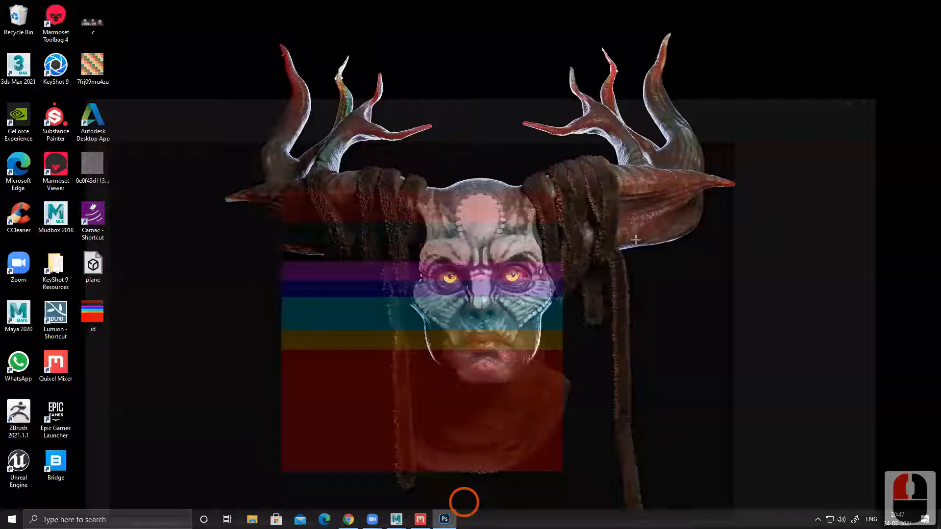
pyautogui.click(927, 5)
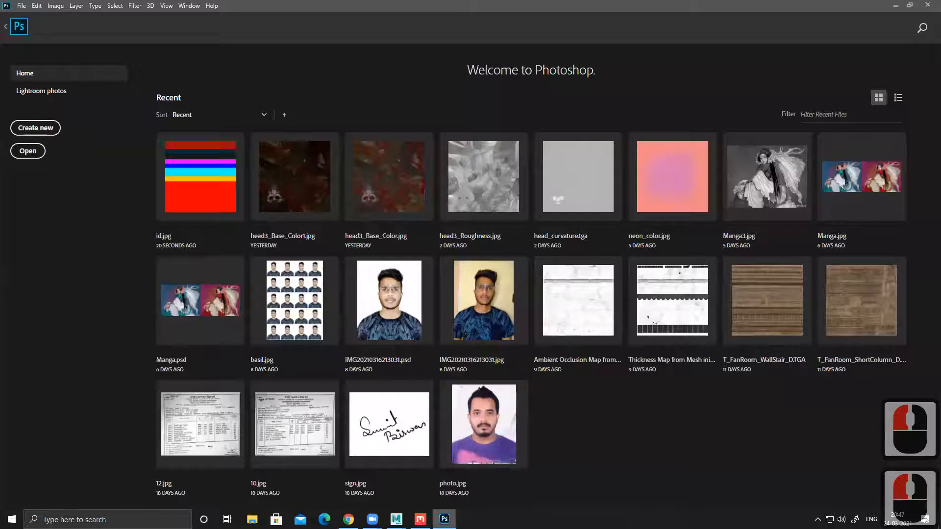
pyautogui.click(927, 5)
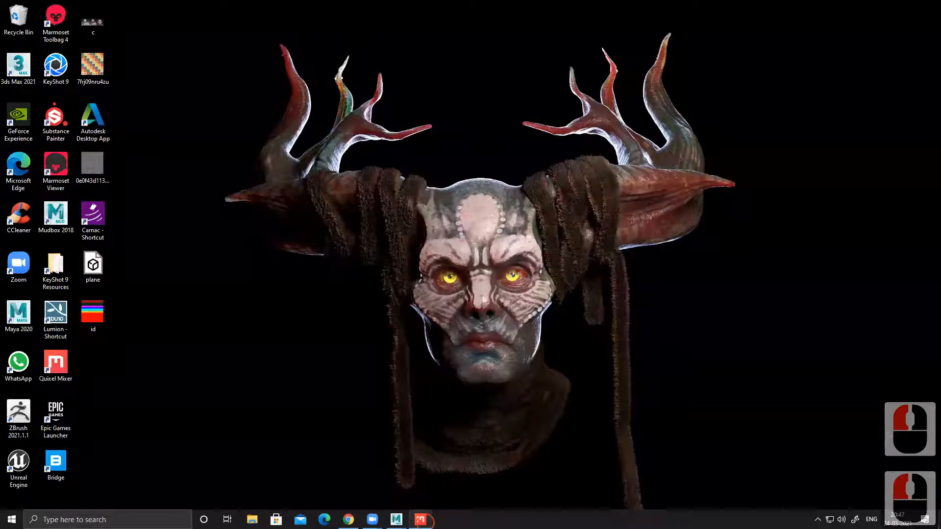
pyautogui.click(420, 519)
pyautogui.click(23, 24)
pyautogui.click(22, 37)
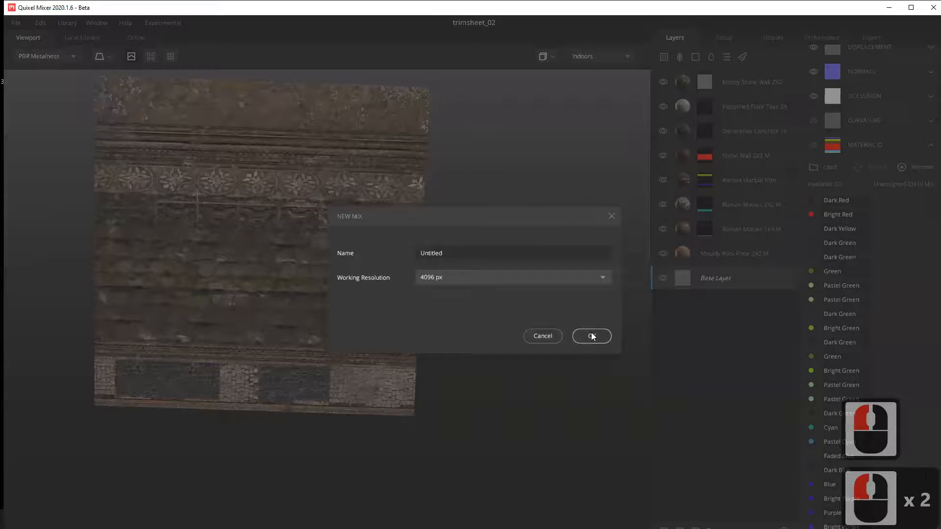
pyautogui.click(541, 335)
# Step: Close Quixel Mixer with the trimsheet_02 mix, and relaunch it from the desktop
pyautogui.click(928, 8)
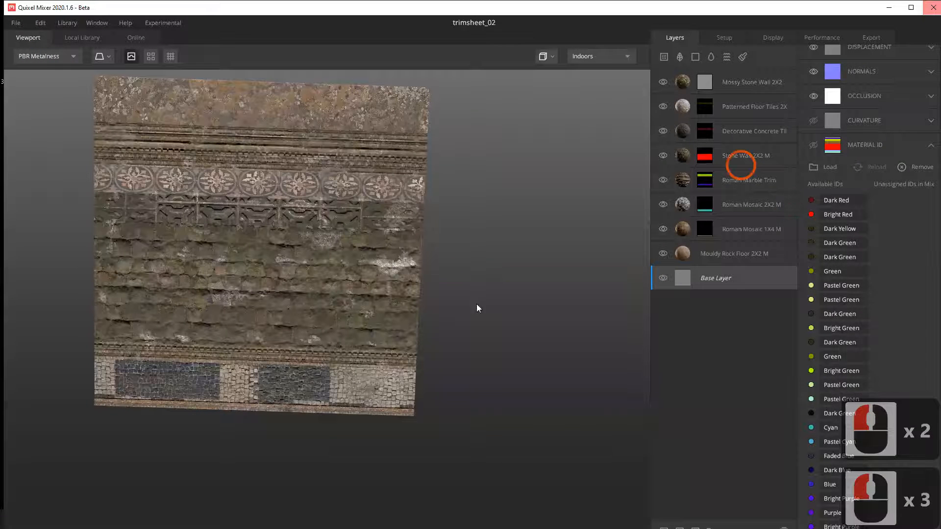
pyautogui.click(930, 5)
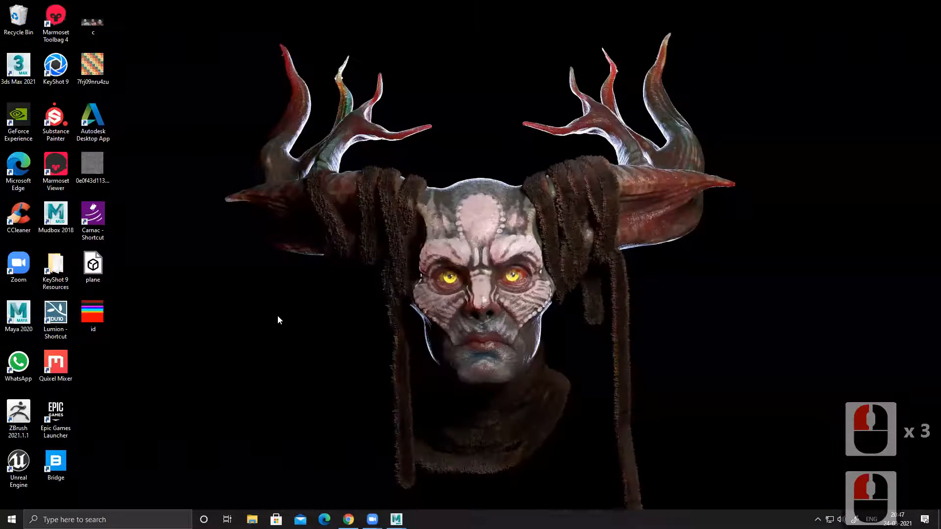
pyautogui.doubleClick(52, 368)
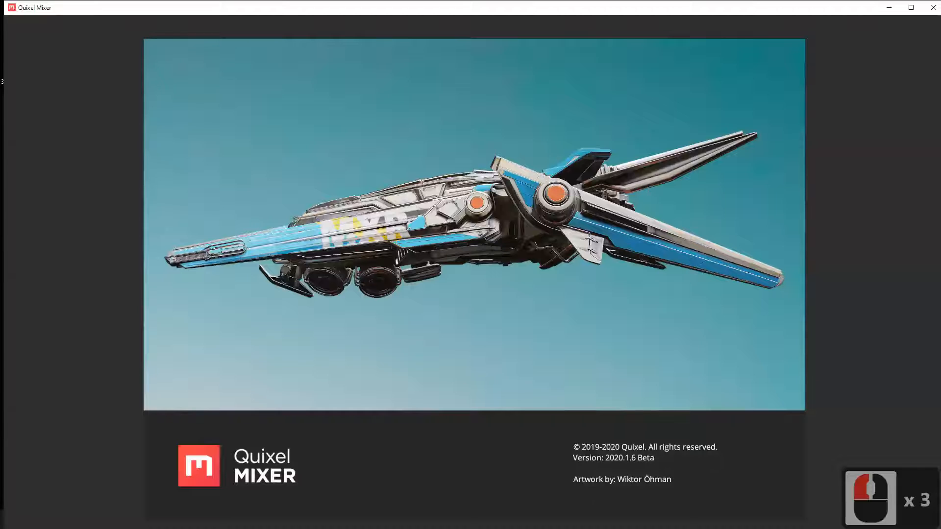
pyautogui.click(613, 337)
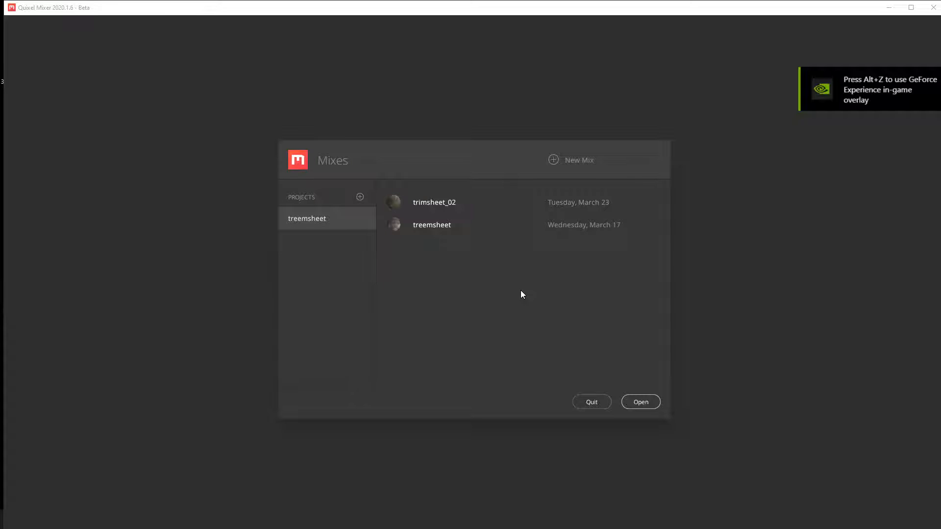
# Step: Cancel adding a new project and select the existing treemsheet project instead
pyautogui.click(360, 197)
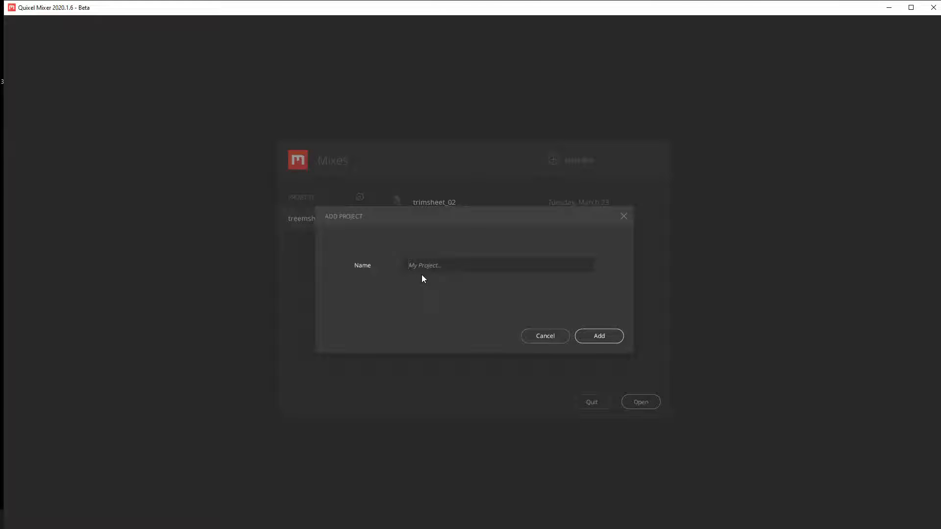
pyautogui.click(545, 335)
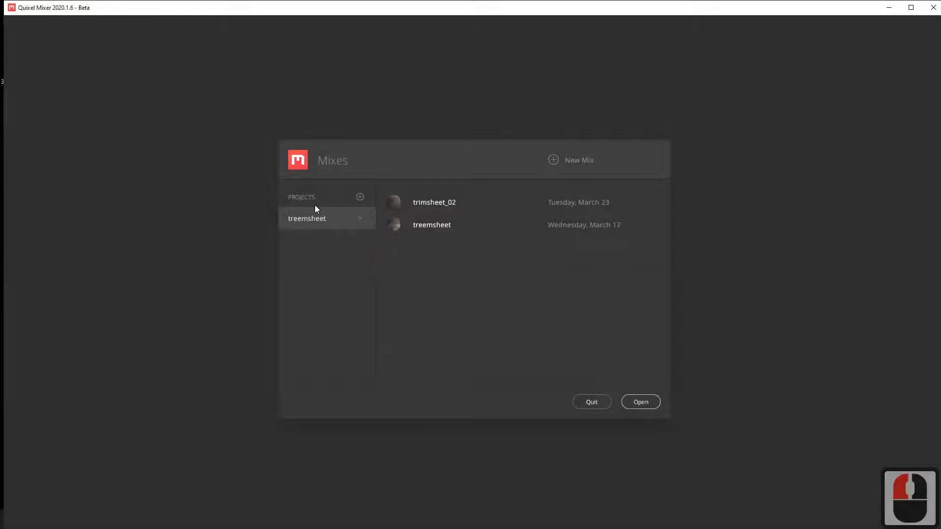
pyautogui.click(323, 218)
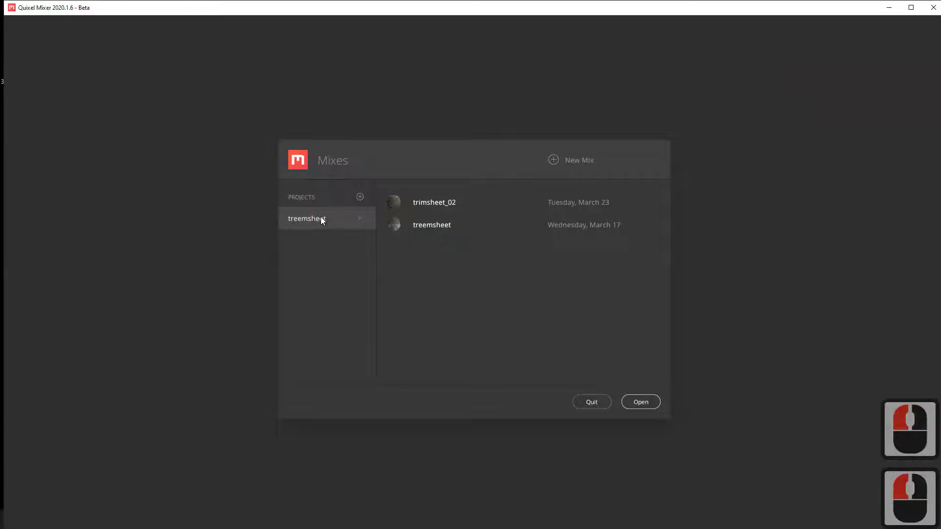
pyautogui.click(444, 206)
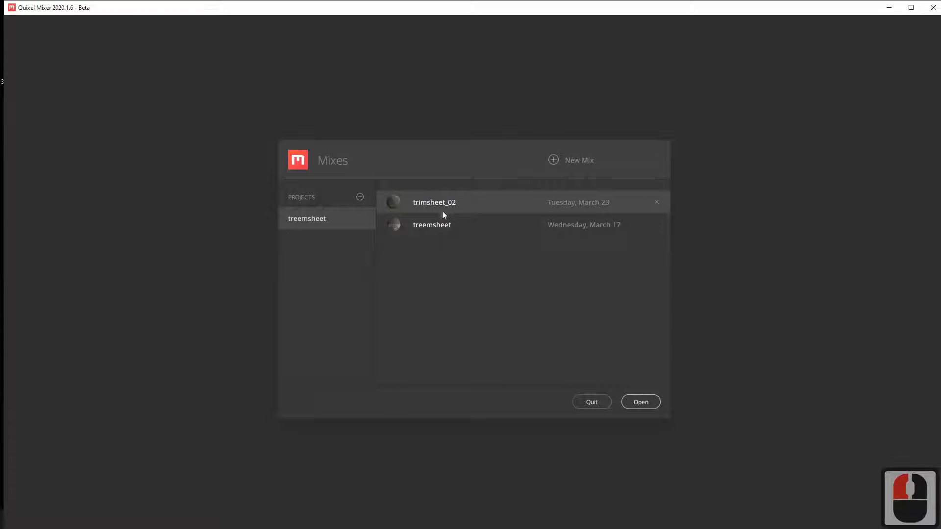
# Step: Create a new mix named trimsheer_03 in the treemsheet project with a 4096 px working resolution
pyautogui.click(556, 161)
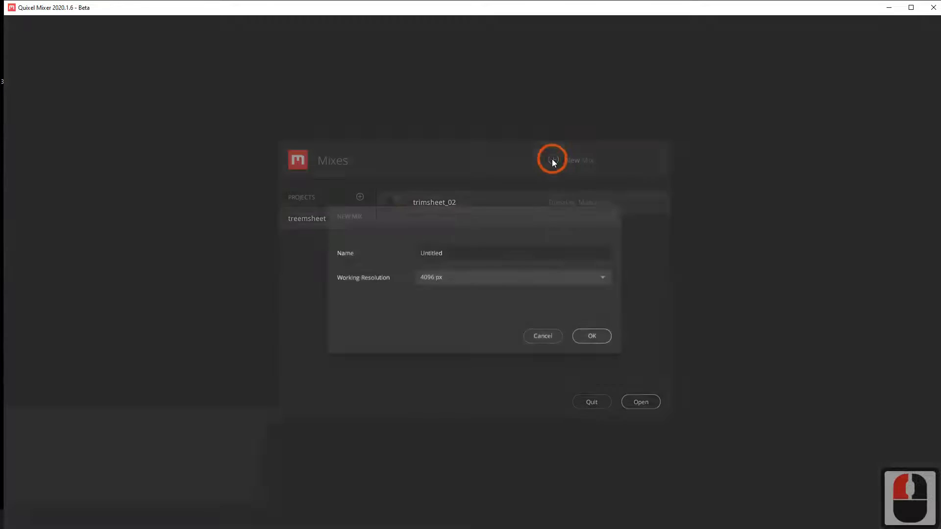
pyautogui.click(385, 259)
pyautogui.write('trimsheer_03')
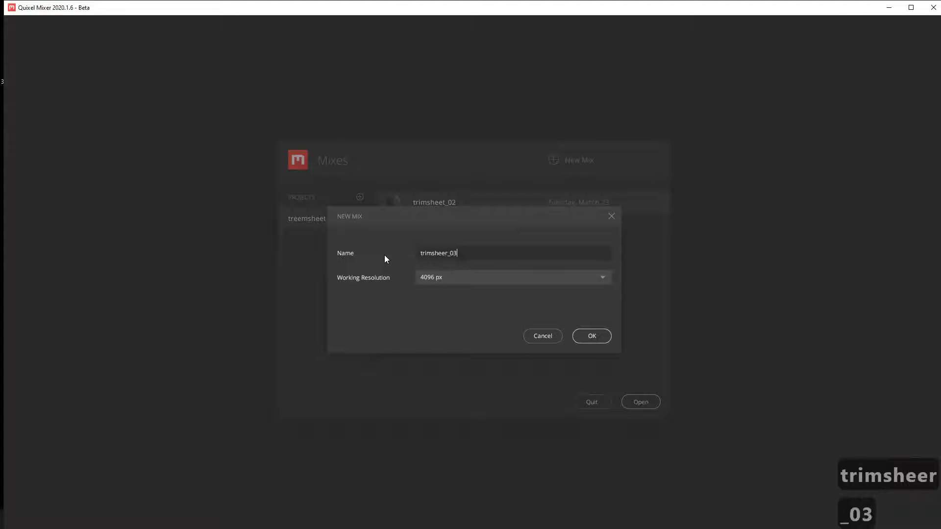
pyautogui.click(595, 336)
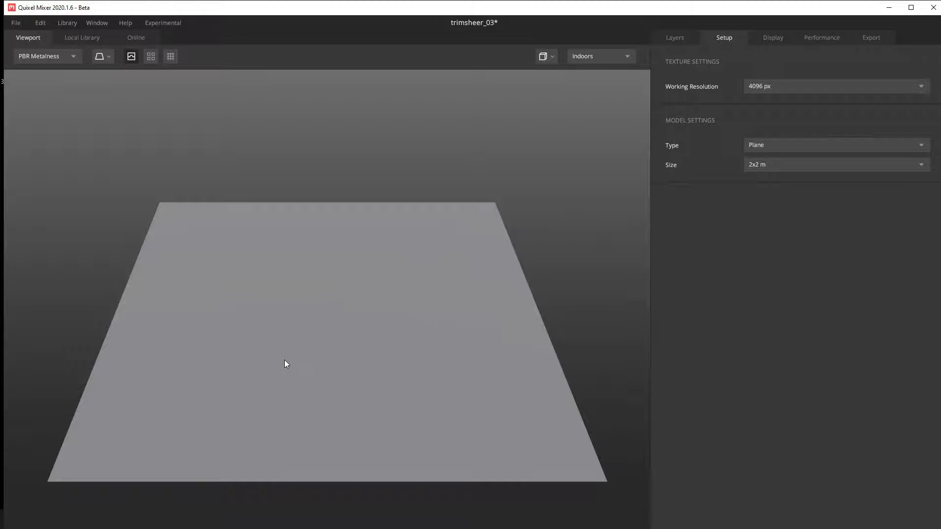
# Step: Show the mix's layers and select the Base Layer to display its channels
pyautogui.click(675, 37)
pyautogui.click(715, 82)
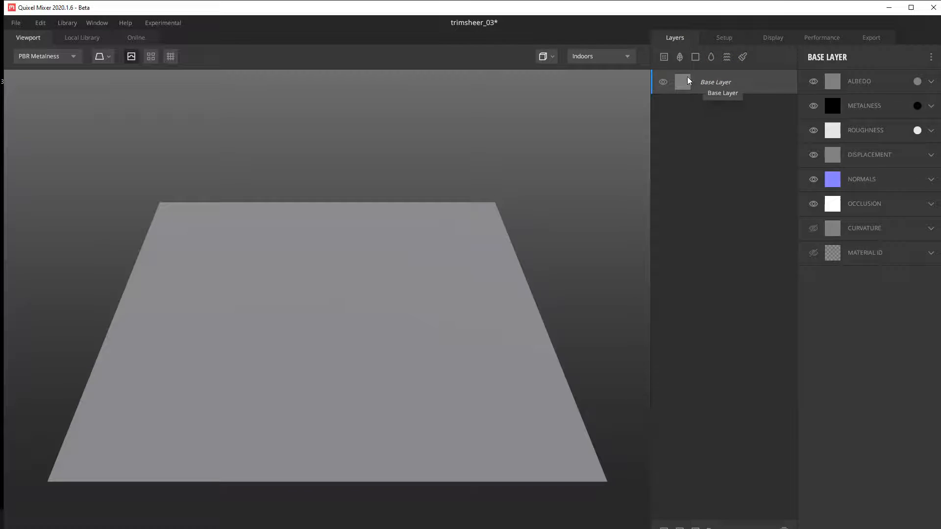
pyautogui.click(929, 84)
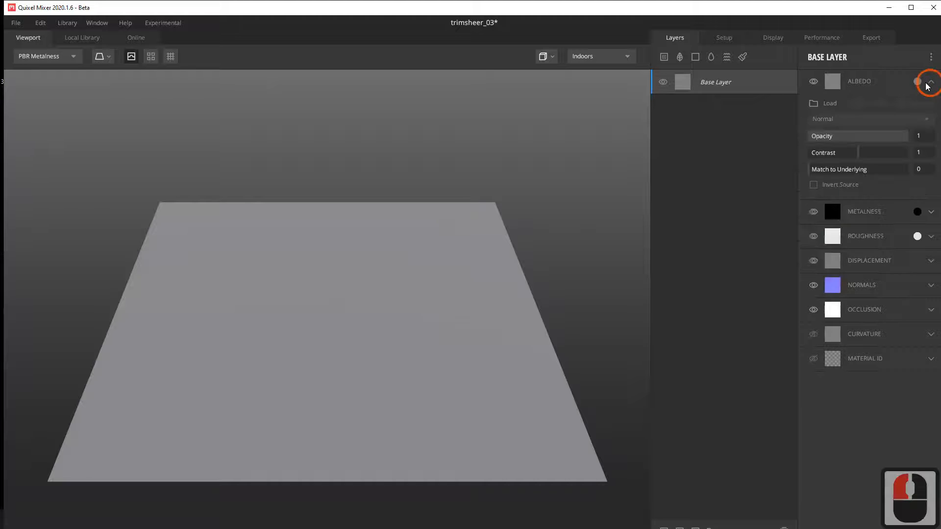
pyautogui.click(815, 102)
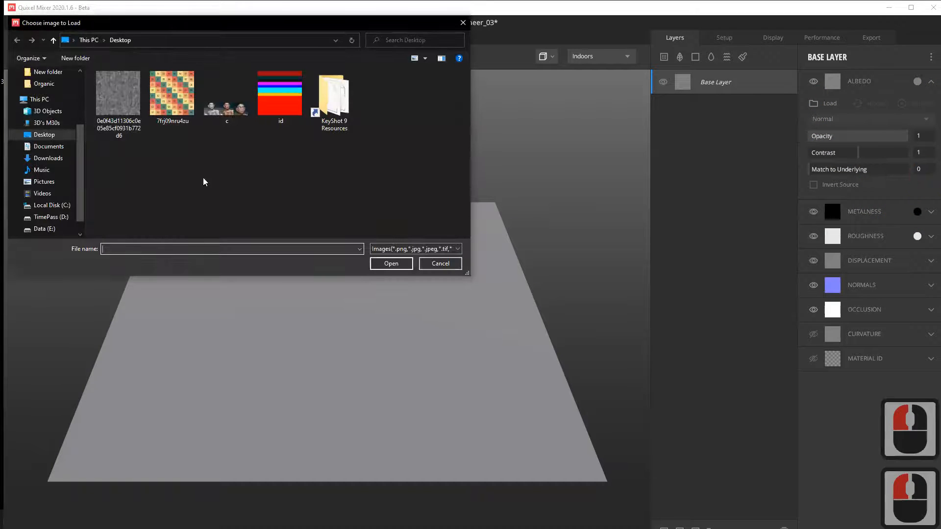
pyautogui.click(446, 269)
pyautogui.click(444, 267)
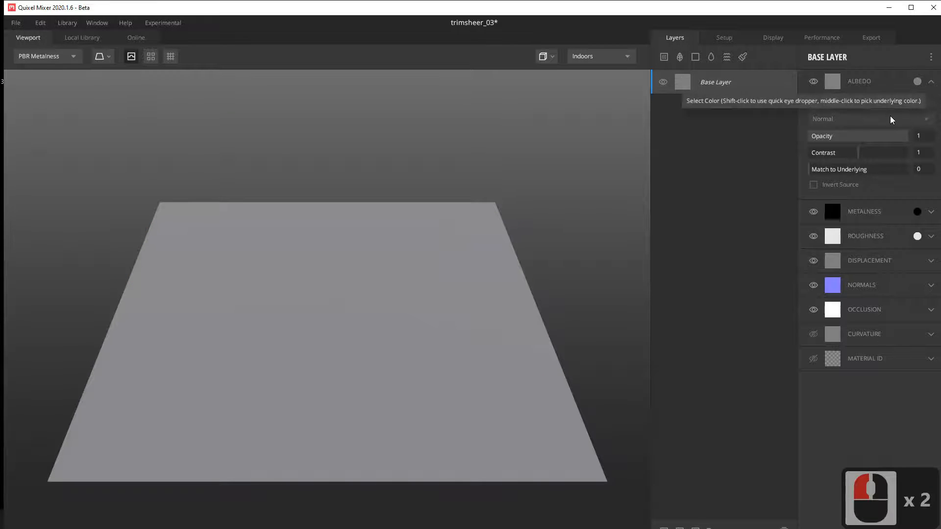
pyautogui.click(928, 83)
pyautogui.click(885, 152)
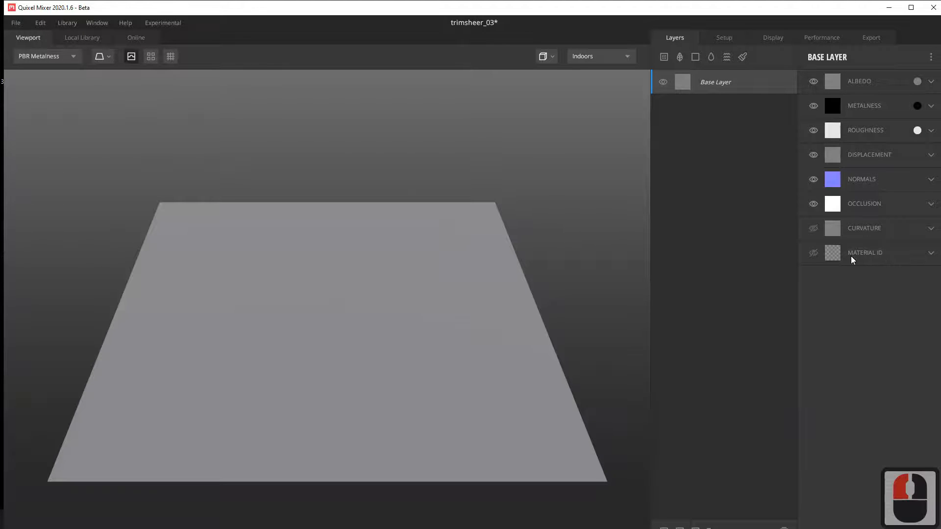
# Step: Load the id image from the Desktop as the Base Layer's Material ID map
pyautogui.click(929, 254)
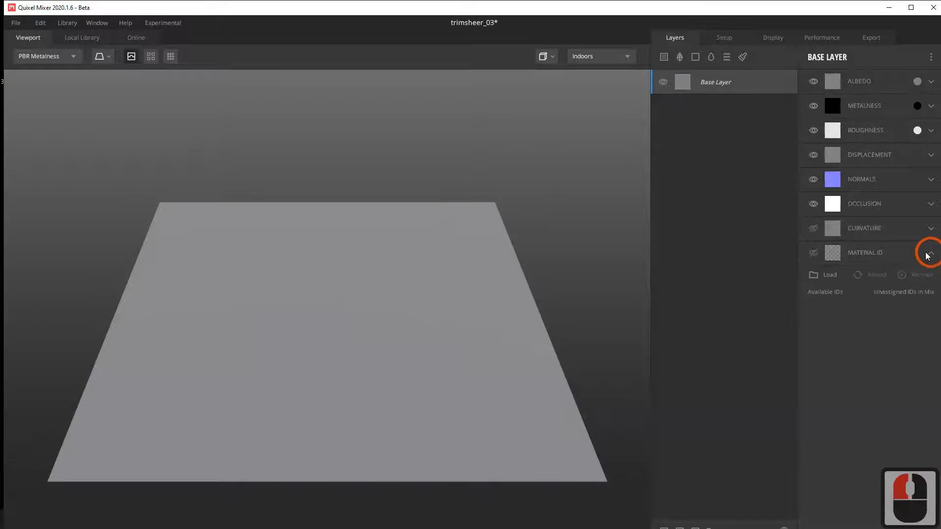
pyautogui.click(818, 275)
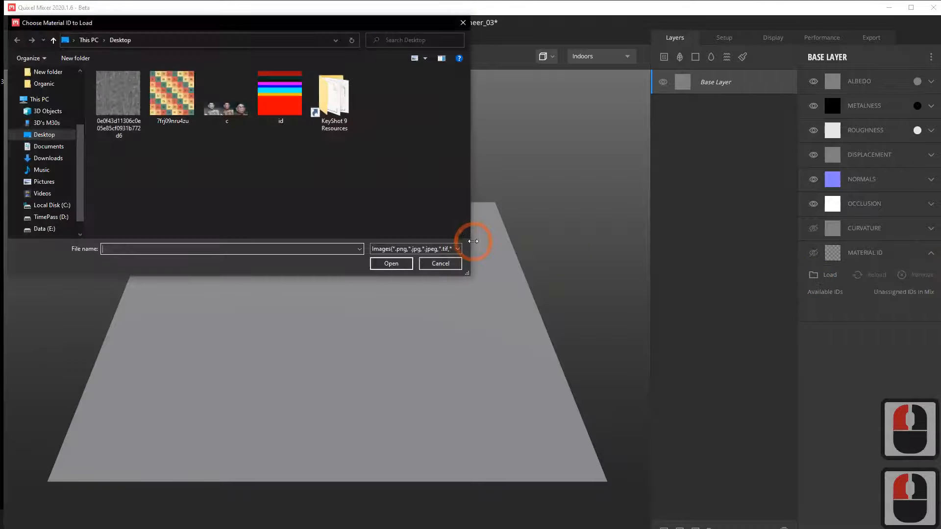
pyautogui.click(283, 115)
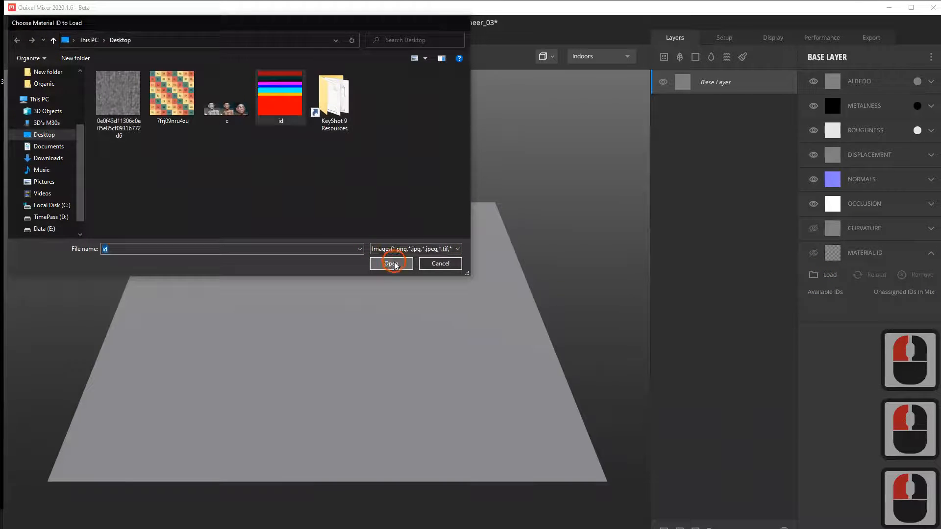
pyautogui.click(392, 263)
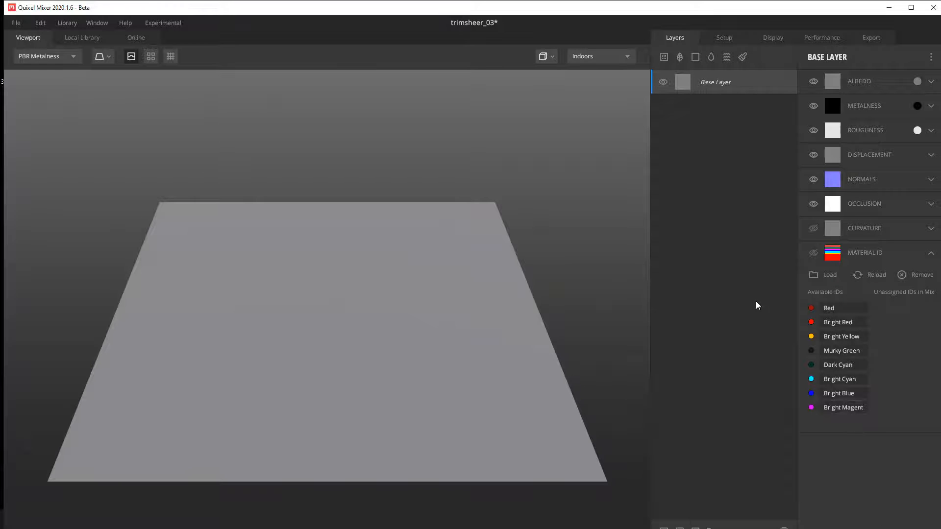
pyautogui.click(931, 81)
pyautogui.moveTo(900, 137)
pyautogui.mouseDown()
pyautogui.moveTo(812, 144)
pyautogui.moveTo(912, 139)
pyautogui.mouseUp()
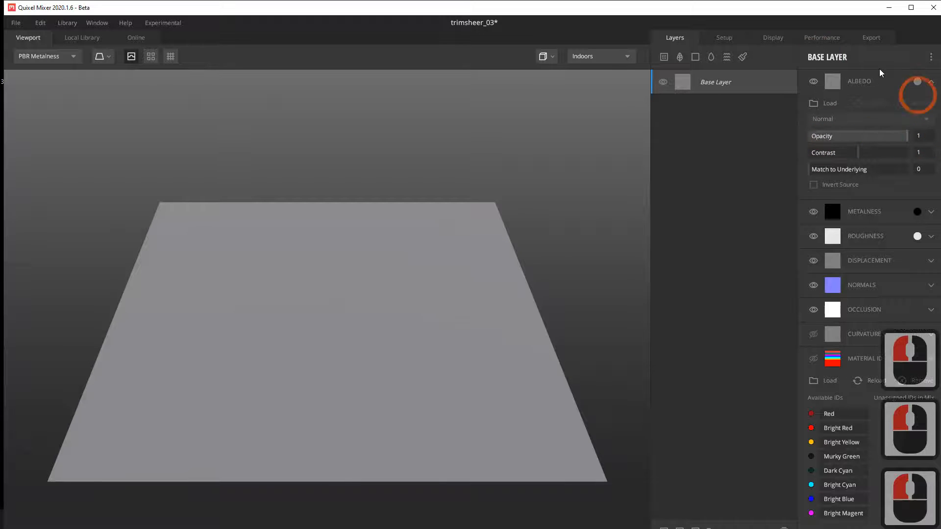
pyautogui.click(931, 81)
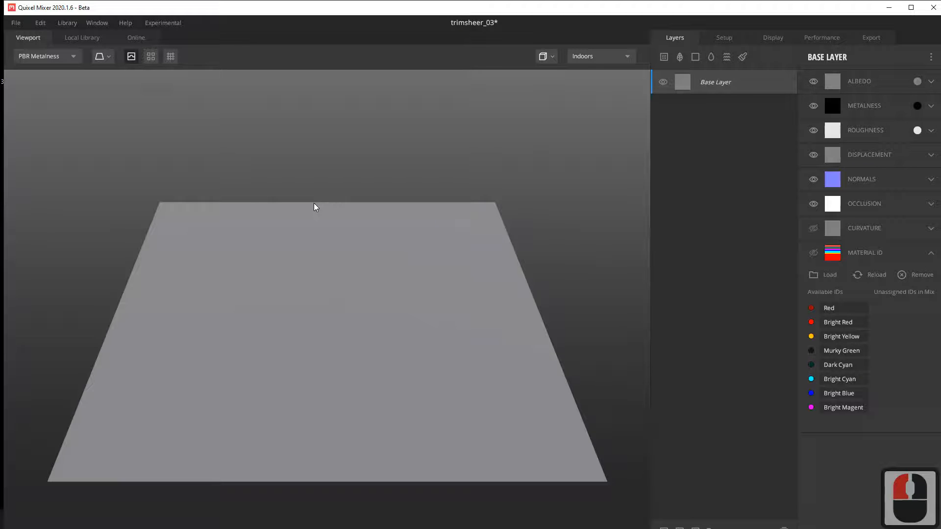
# Step: Browse the downloaded materials in the local library for suitable trim surfaces
pyautogui.click(82, 39)
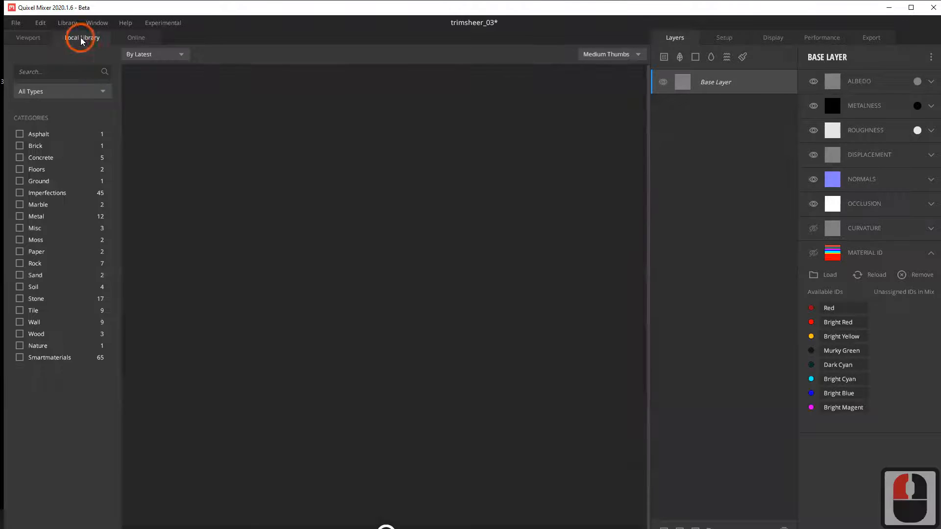
pyautogui.scroll(-20, 467, 365)
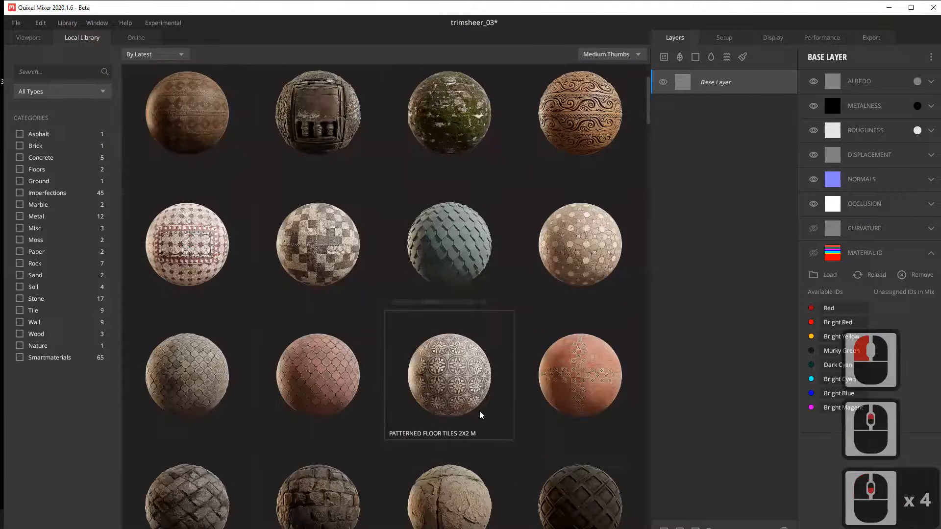
pyautogui.scroll(-20, 480, 415)
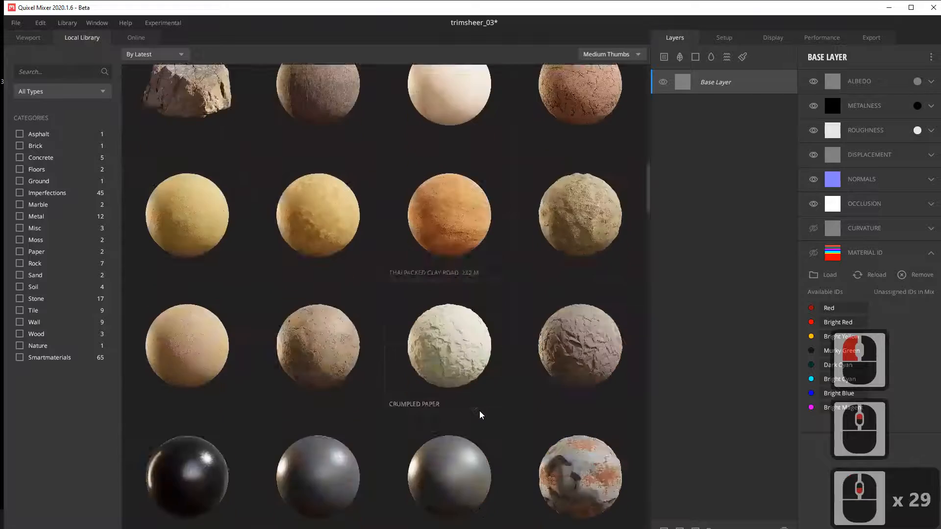
pyautogui.scroll(20, 357, 399)
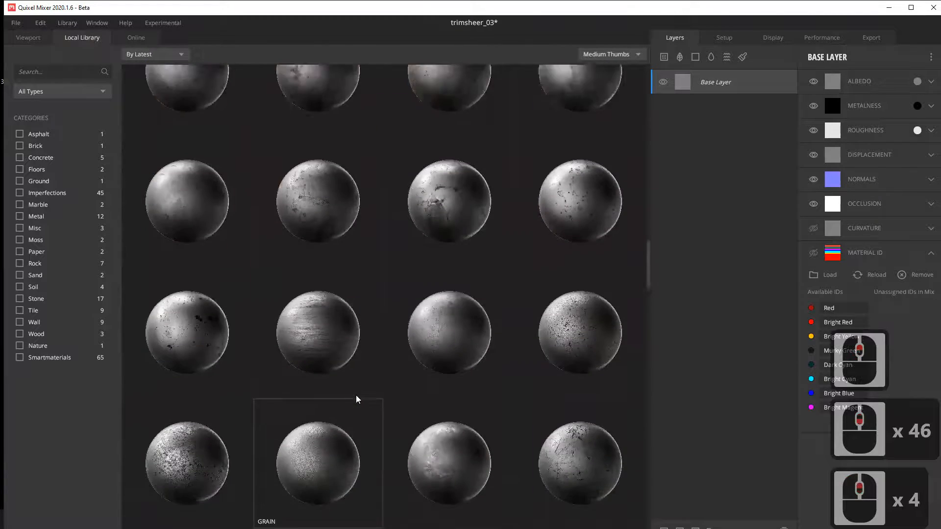
pyautogui.scroll(7, 357, 399)
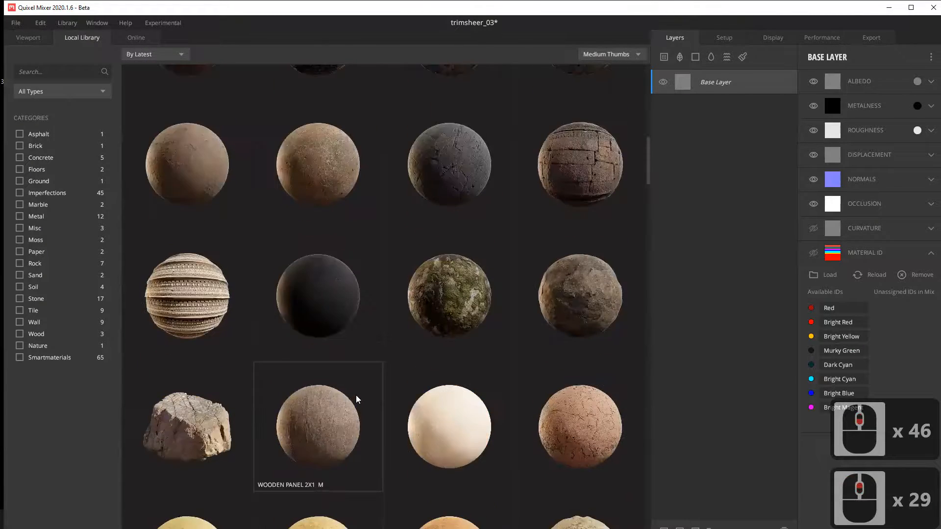
pyautogui.scroll(7, 389, 336)
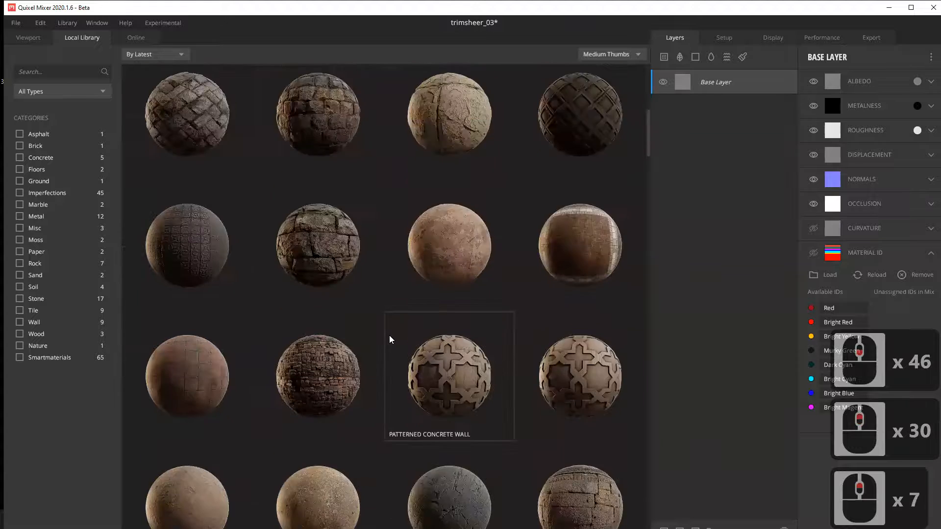
# Step: Browse the online library's latest assets and its list of categories
pyautogui.click(136, 37)
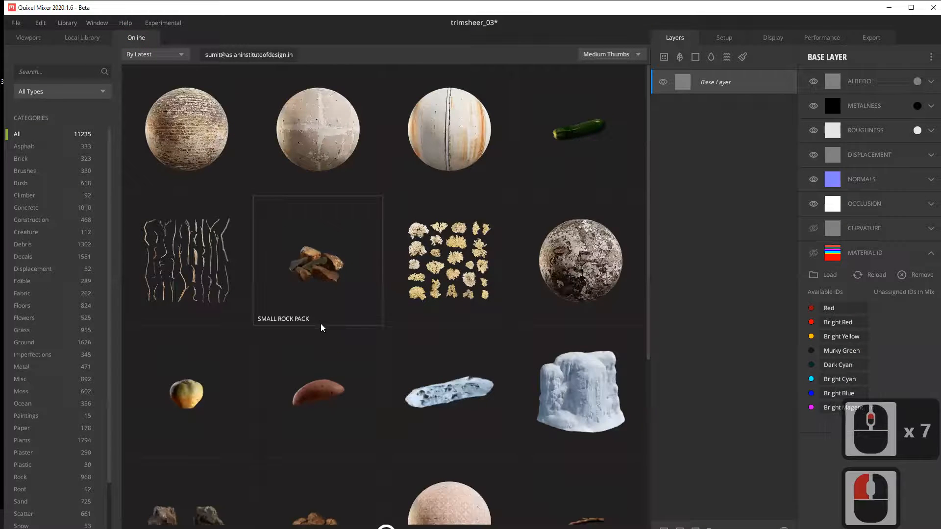
pyautogui.scroll(-15, 348, 319)
pyautogui.scroll(-4, 321, 324)
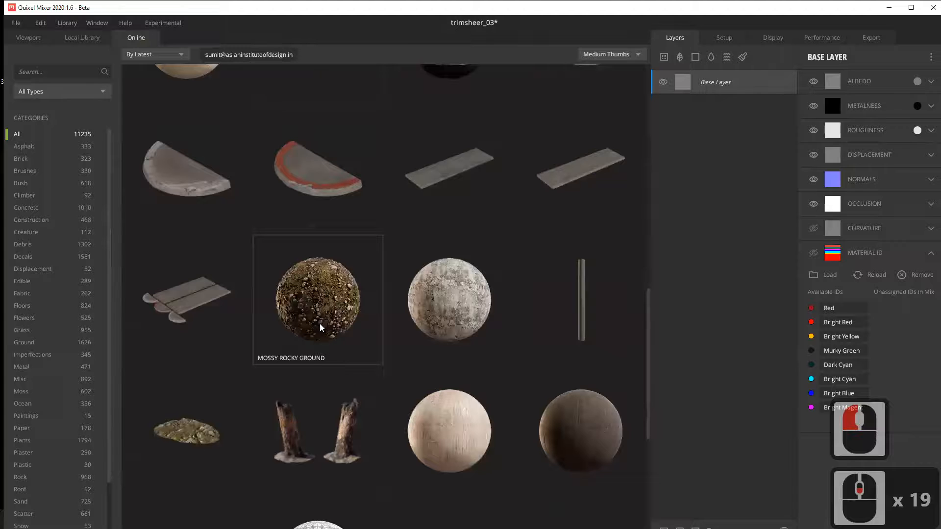
pyautogui.scroll(-5, 63, 406)
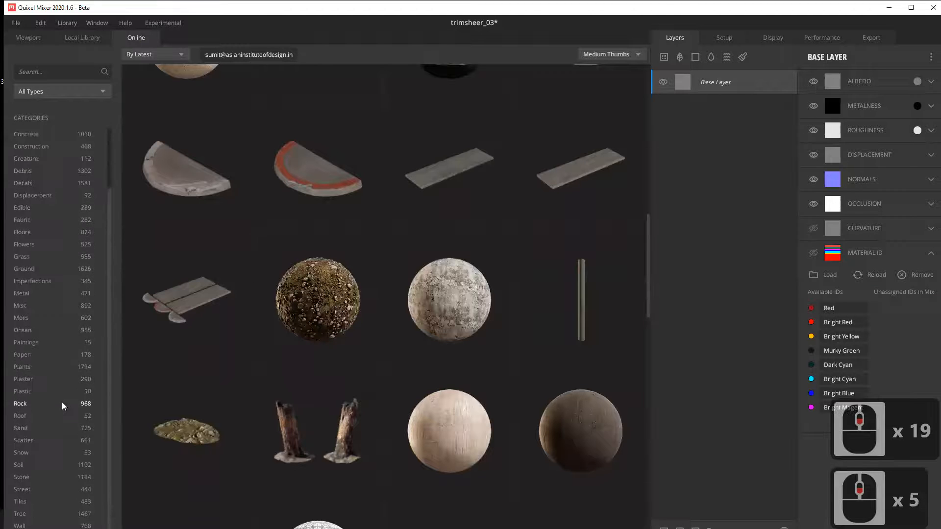
pyautogui.scroll(4, 63, 406)
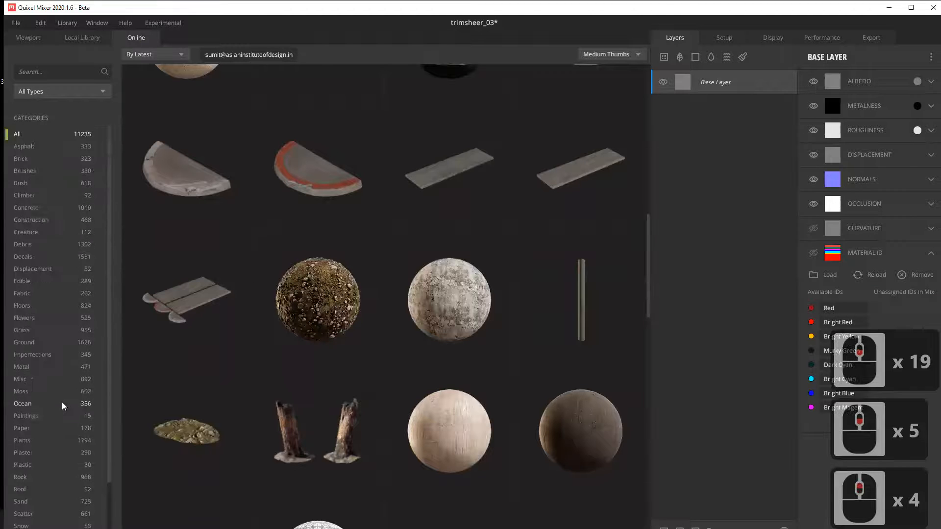
# Step: Filter the online library to surfaces in the Rock category
pyautogui.click(68, 93)
pyautogui.click(61, 119)
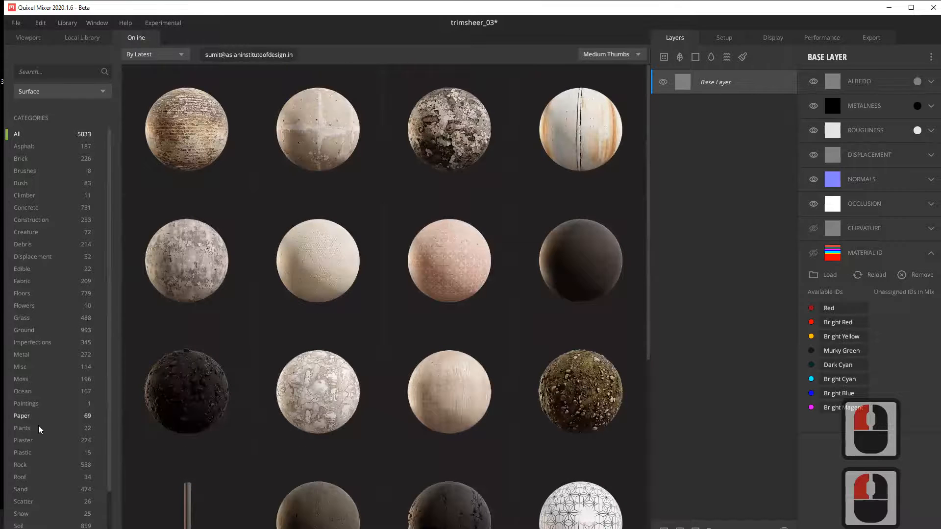
pyautogui.scroll(-1, 34, 433)
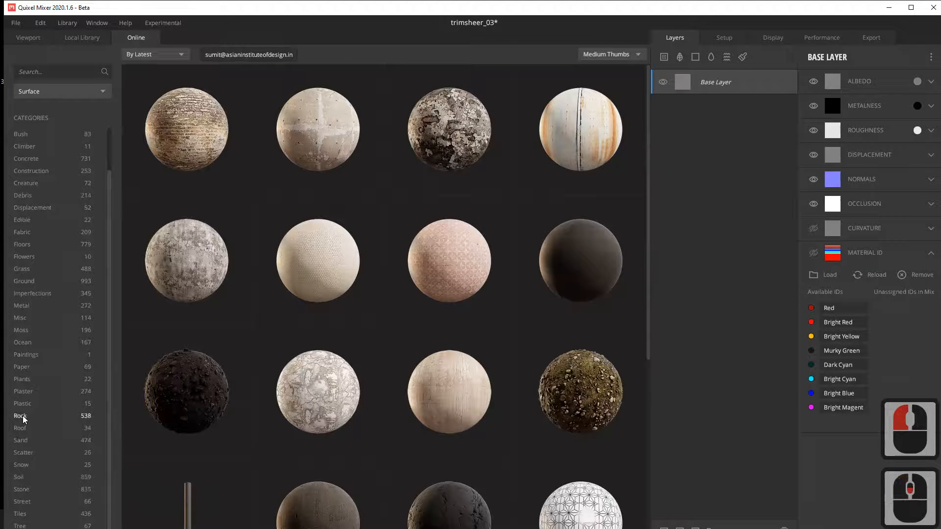
pyautogui.click(20, 416)
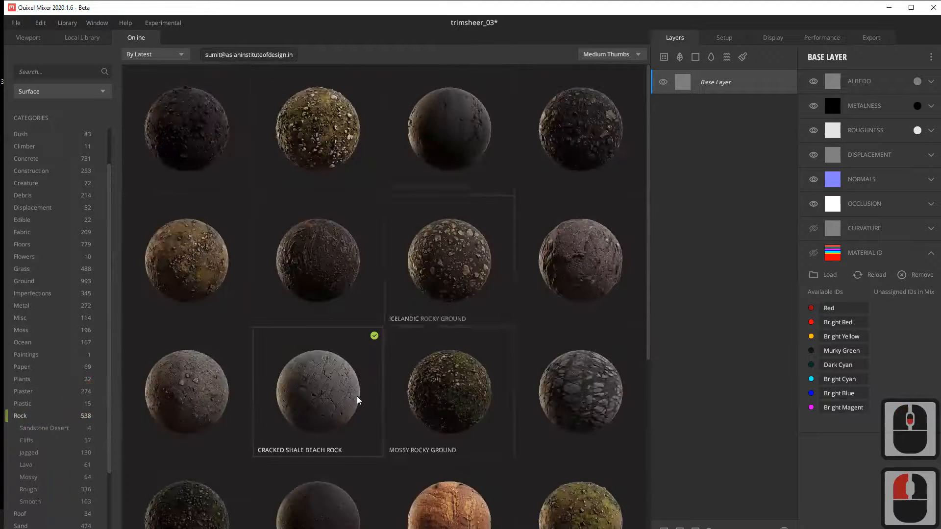
# Step: Browse the online rock surfaces and check the materials already downloaded in the local library
pyautogui.scroll(-20, 357, 400)
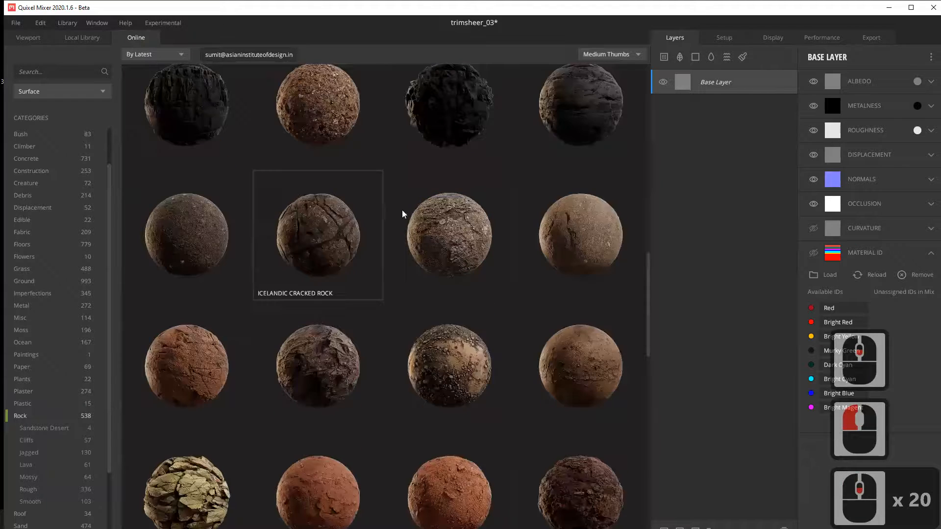
pyautogui.scroll(-13, 403, 214)
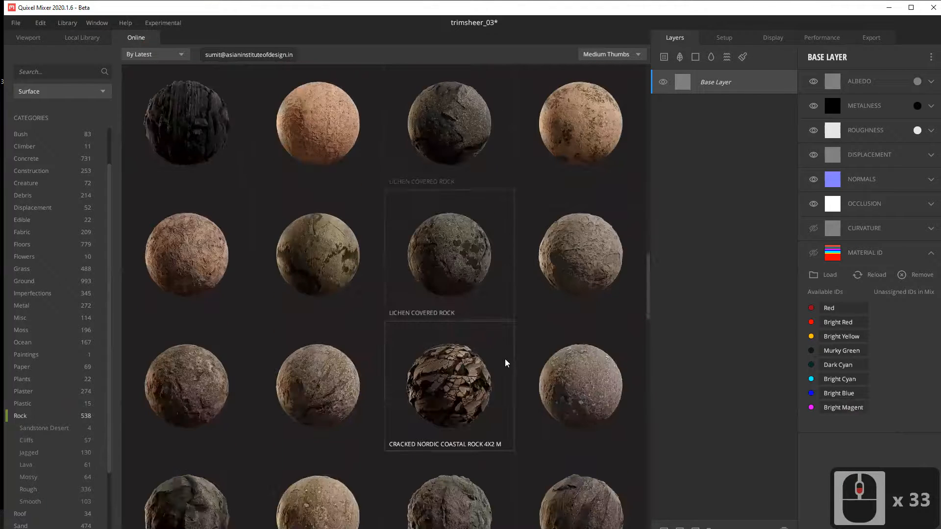
pyautogui.scroll(-19, 507, 364)
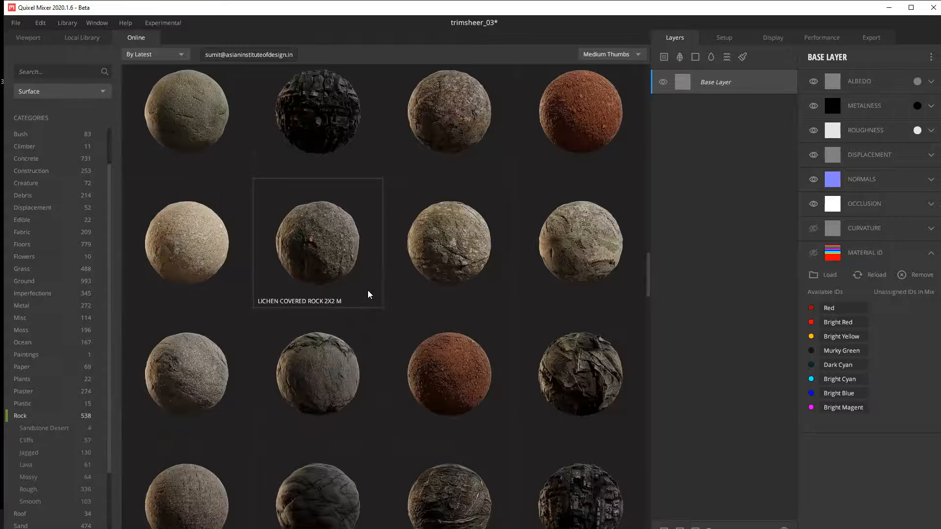
pyautogui.scroll(-2, 370, 292)
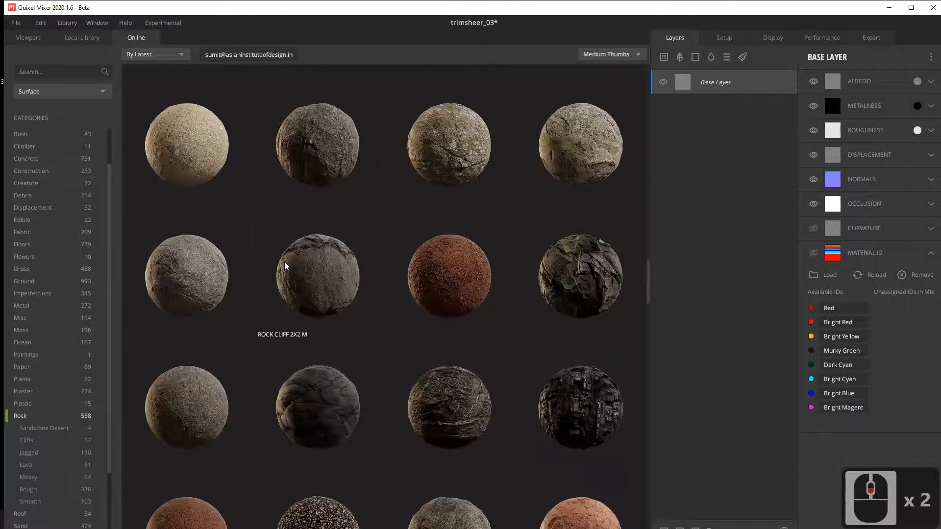
pyautogui.click(82, 39)
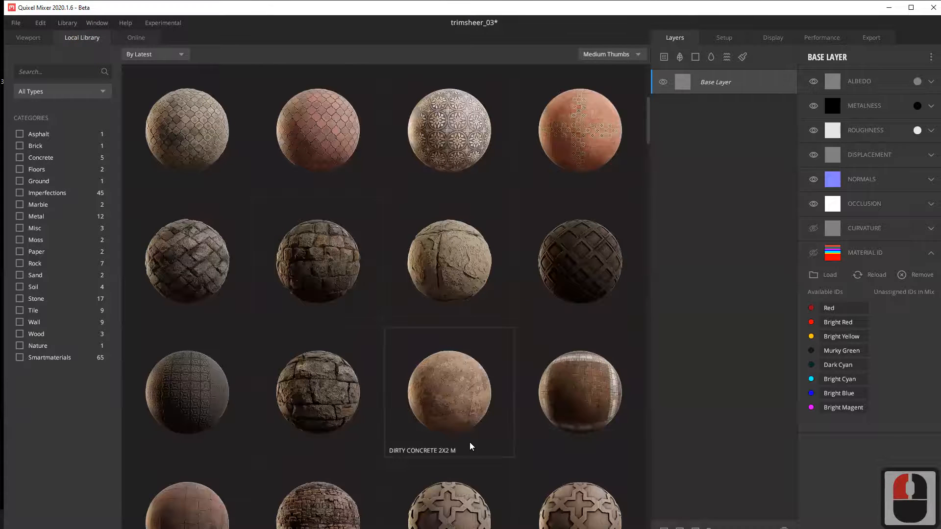
pyautogui.scroll(-2, 424, 381)
pyautogui.click(136, 37)
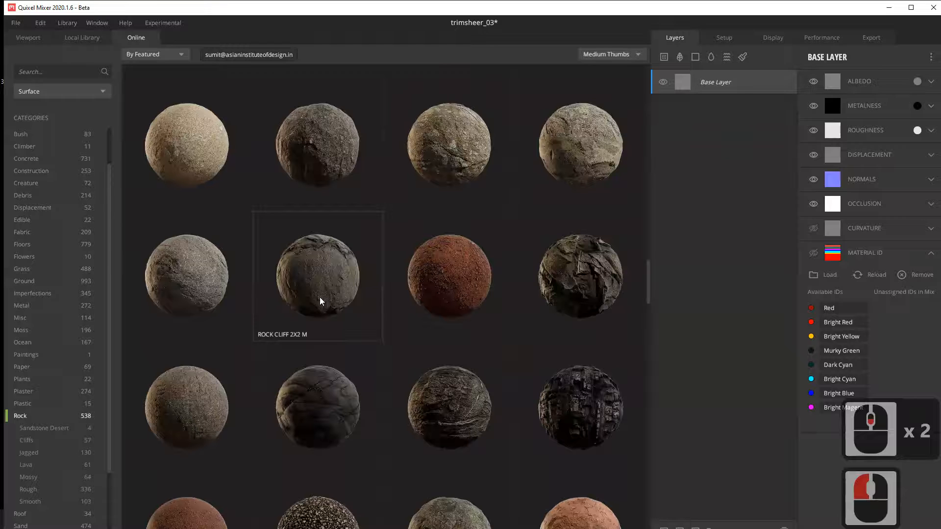
# Step: Look through more of the online rock surfaces for a stone suited to the trim sheet
pyautogui.scroll(-9, 361, 378)
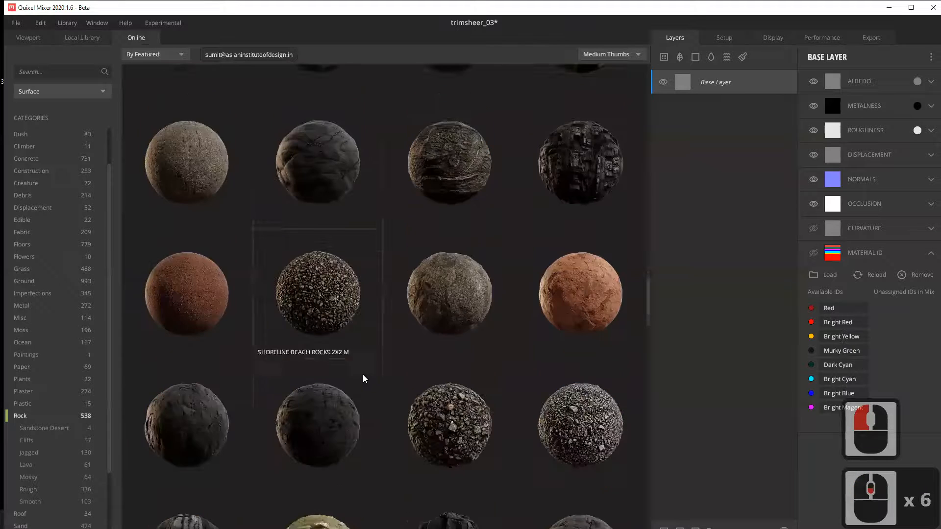
pyautogui.scroll(-2, 419, 375)
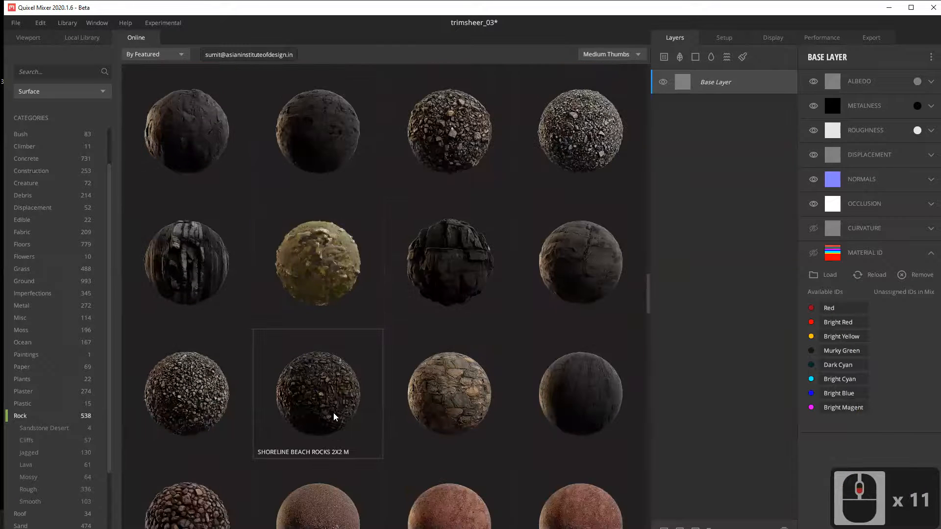
pyautogui.scroll(-4, 387, 363)
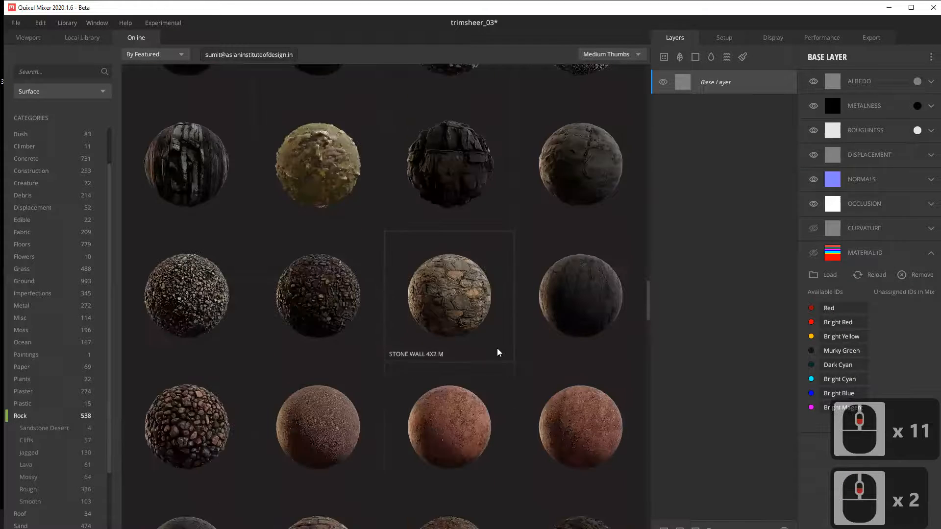
pyautogui.scroll(-9, 464, 343)
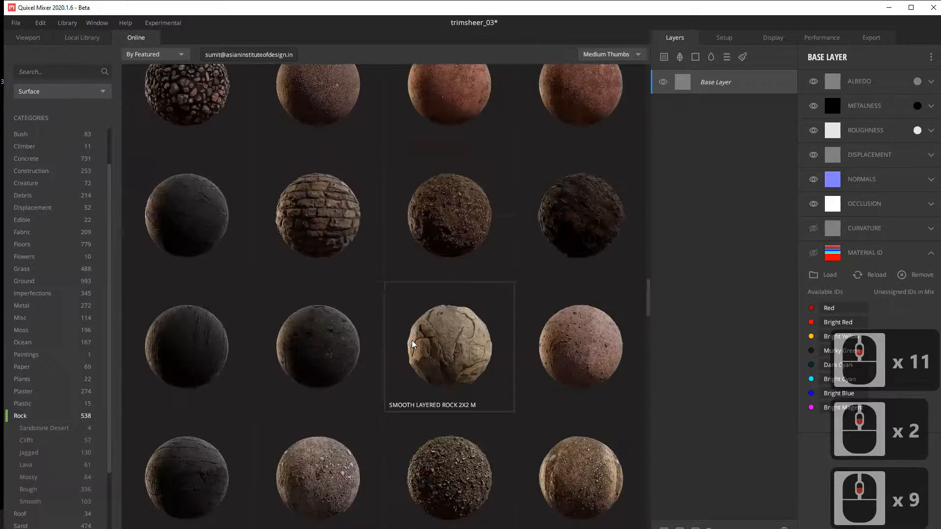
pyautogui.scroll(-4, 413, 343)
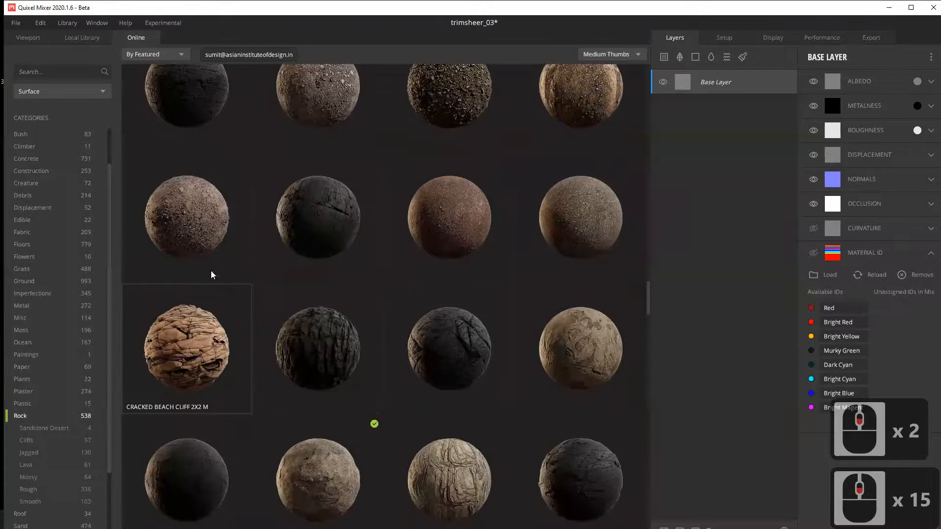
pyautogui.scroll(-7, 407, 316)
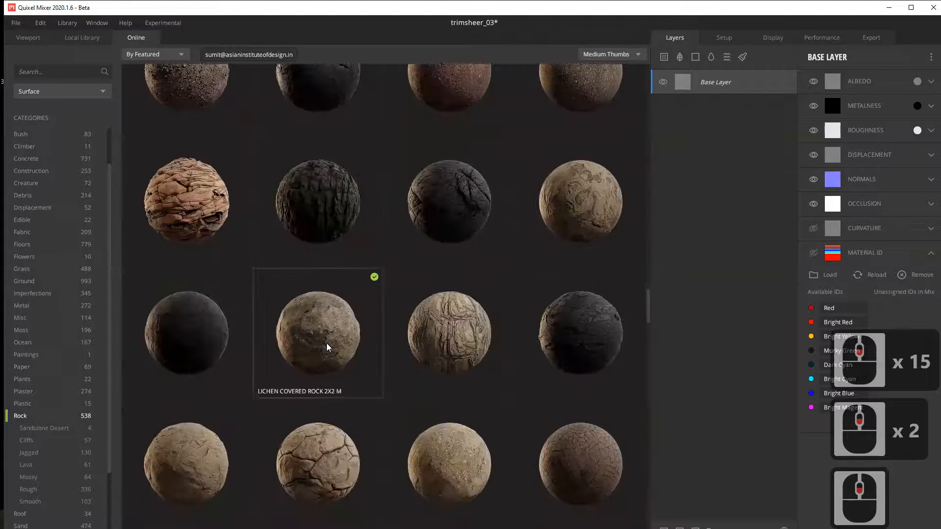
pyautogui.scroll(-10, 356, 391)
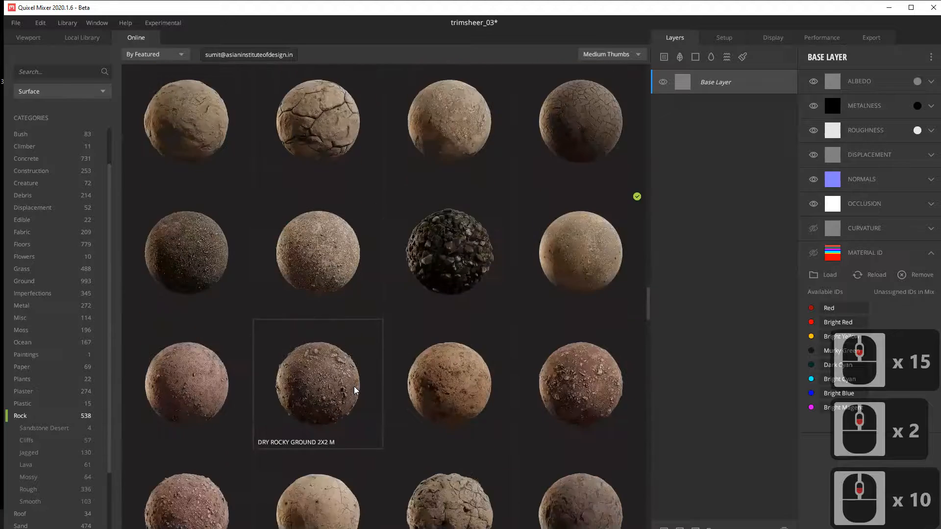
pyautogui.scroll(-3, 356, 390)
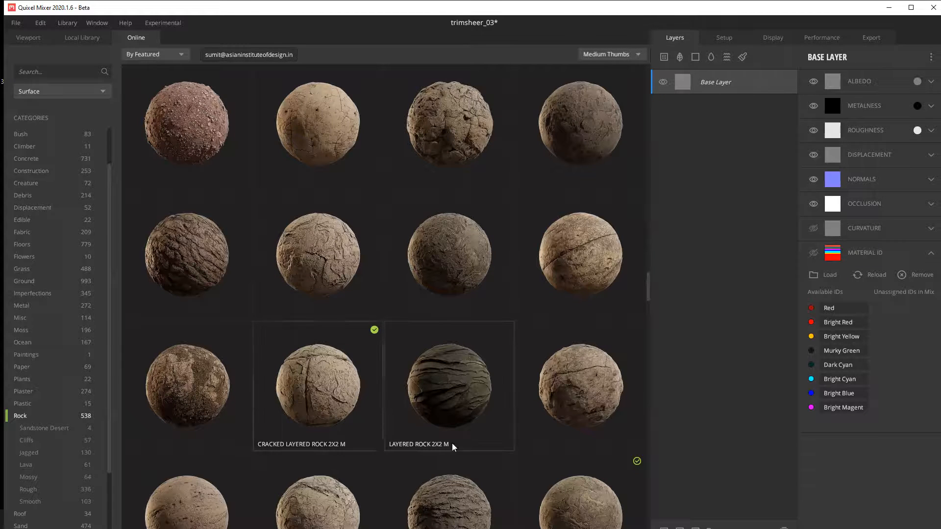
pyautogui.scroll(-6, 337, 394)
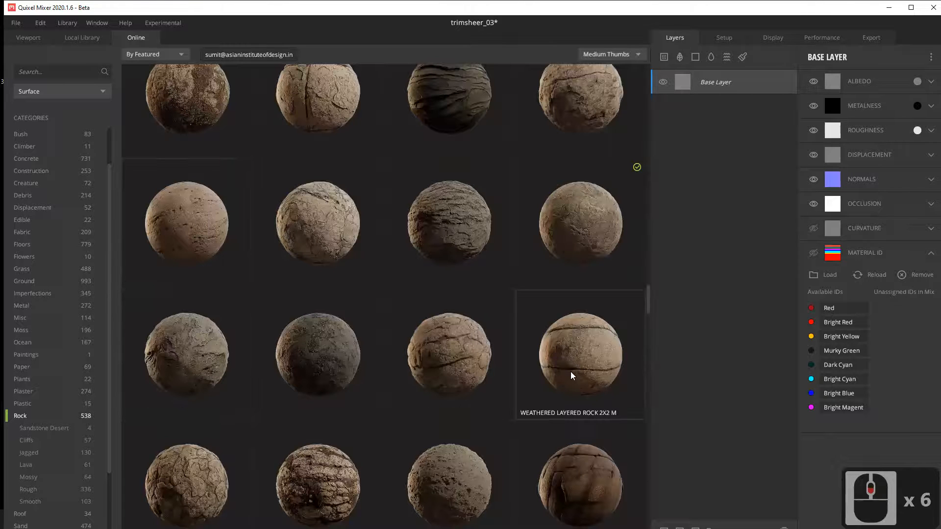
pyautogui.scroll(-8, 381, 292)
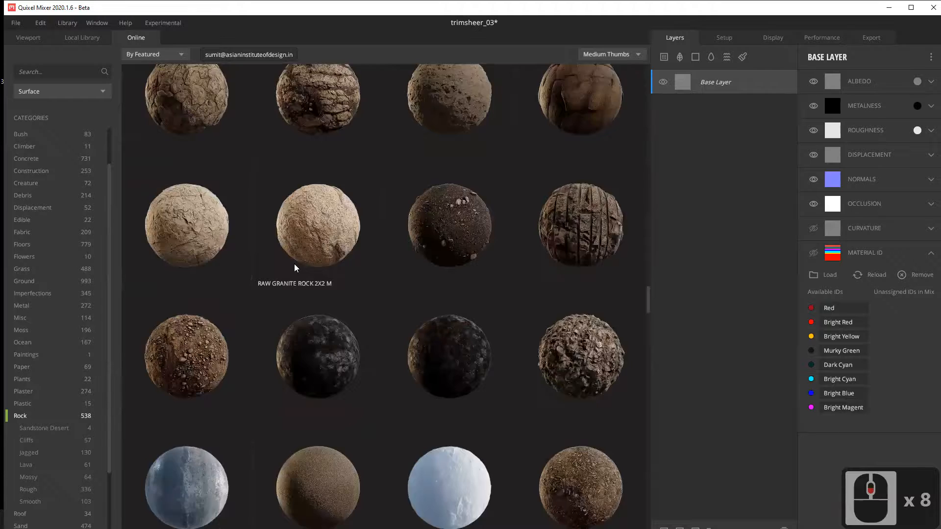
pyautogui.scroll(-8, 295, 268)
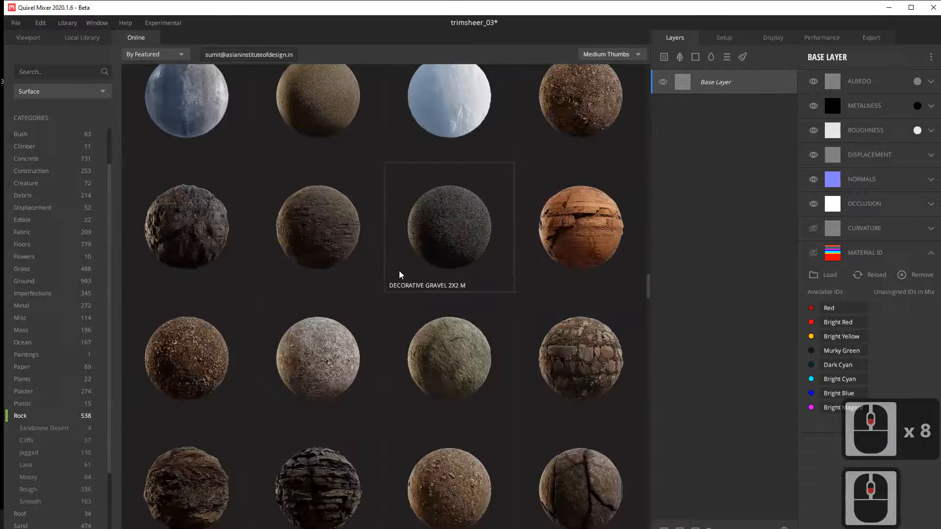
pyautogui.scroll(-2, 399, 268)
pyautogui.scroll(-6, 454, 288)
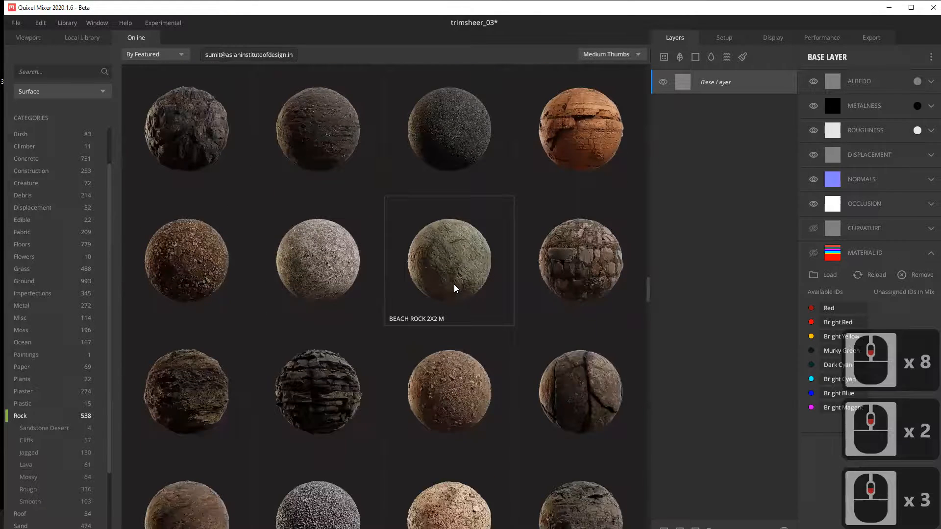
# Step: Narrow the online rock surfaces to the Mossy subcategory and look for a suitable stone
pyautogui.scroll(-2, 78, 387)
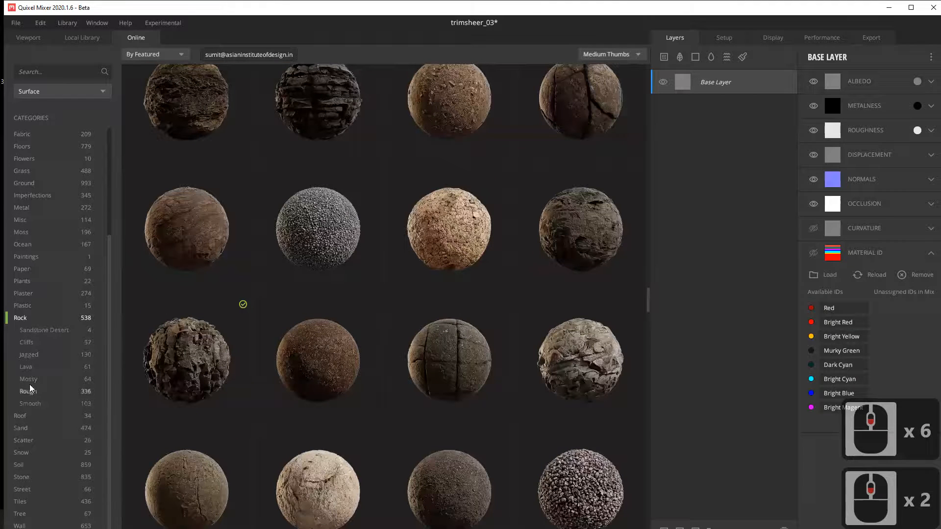
pyautogui.click(28, 379)
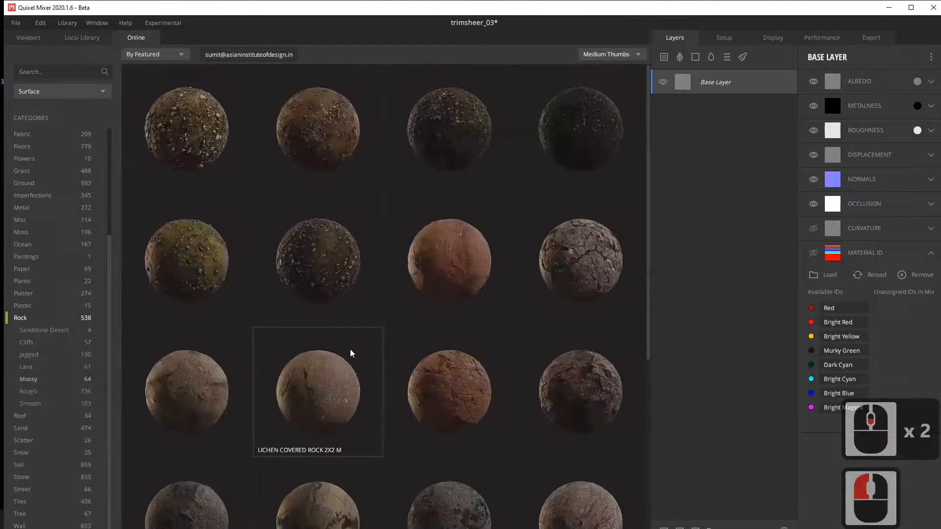
pyautogui.scroll(-1, 434, 339)
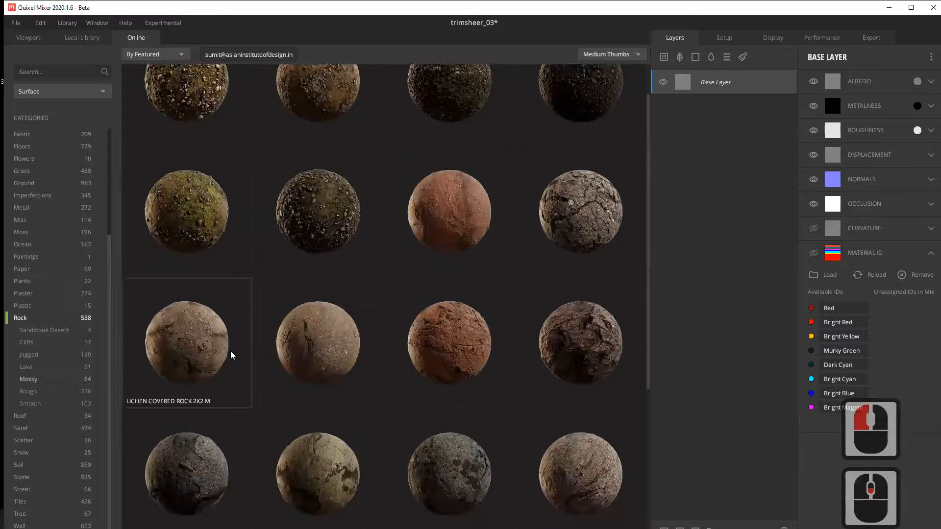
pyautogui.scroll(-2, 421, 275)
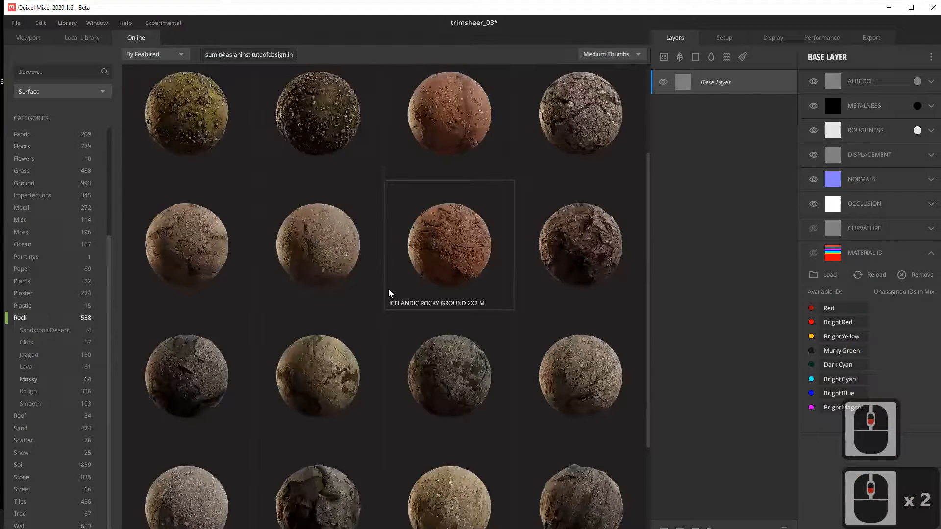
pyautogui.scroll(-2, 317, 348)
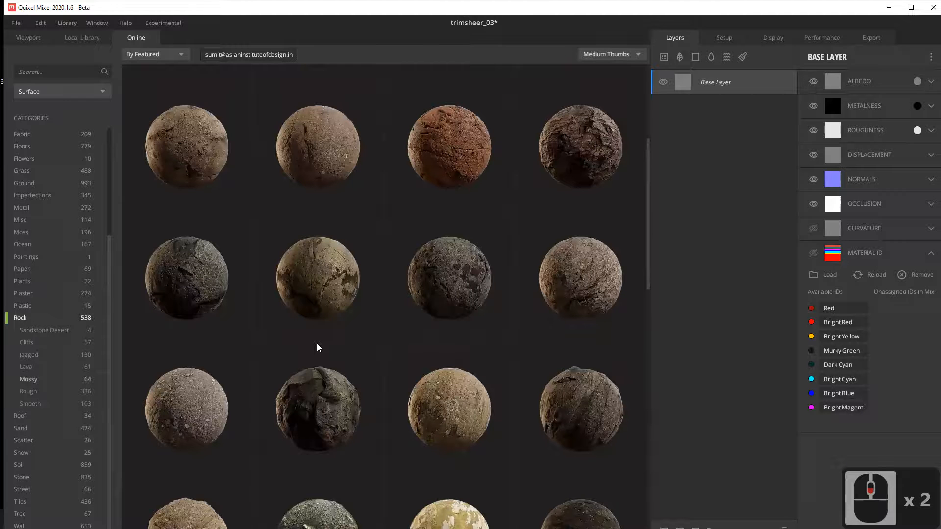
pyautogui.scroll(-2, 317, 347)
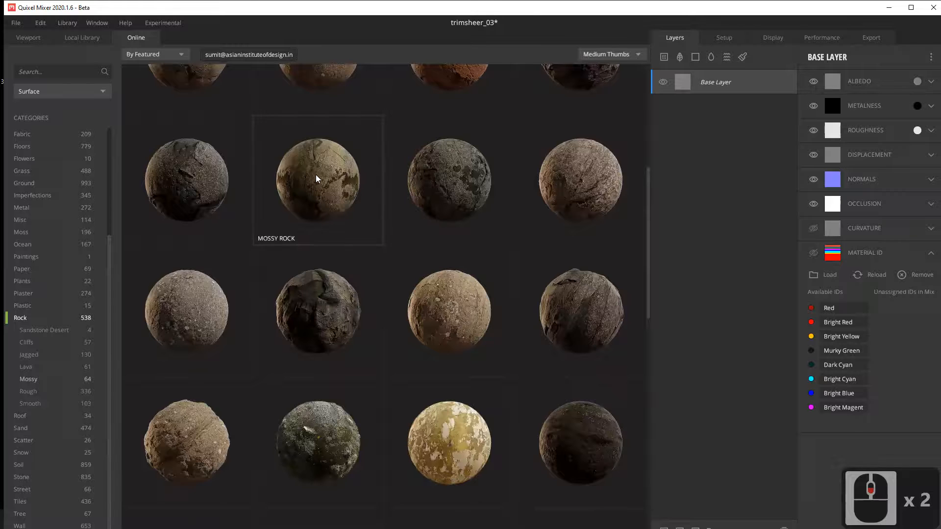
pyautogui.scroll(2, 339, 224)
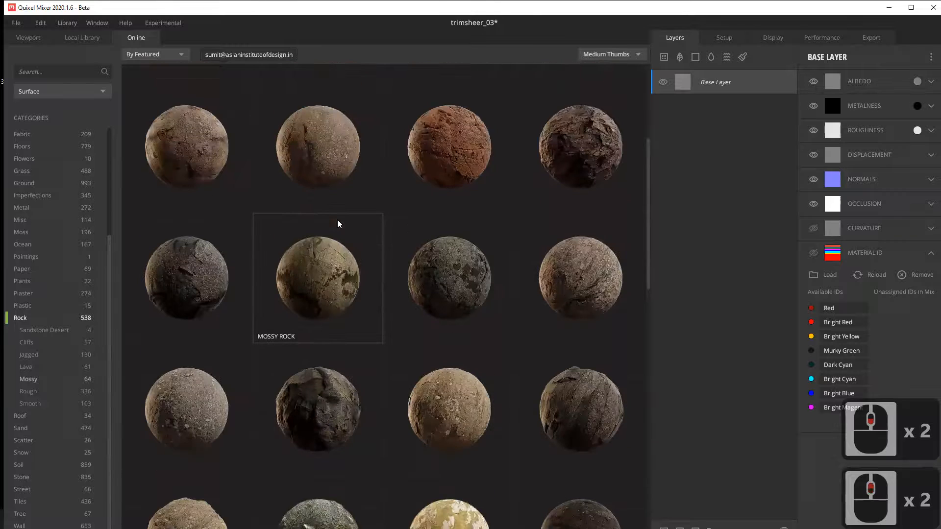
# Step: Download the Mossy Rock 2x2 m surface and add it as a layer above the Base Layer
pyautogui.click(317, 283)
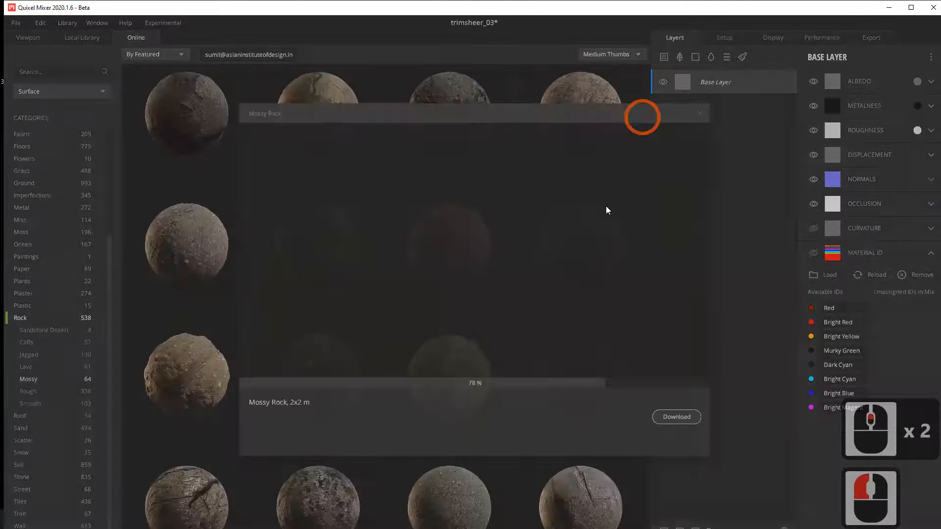
pyautogui.click(606, 209)
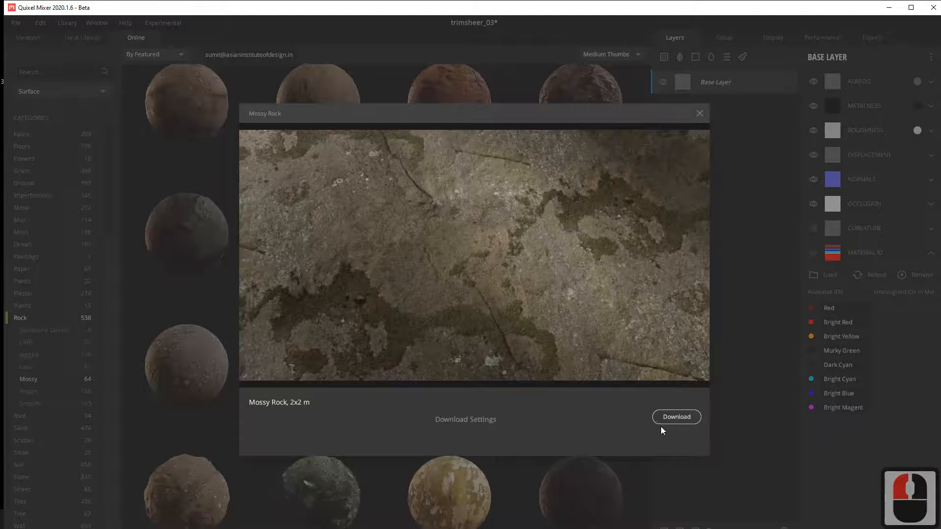
pyautogui.click(676, 417)
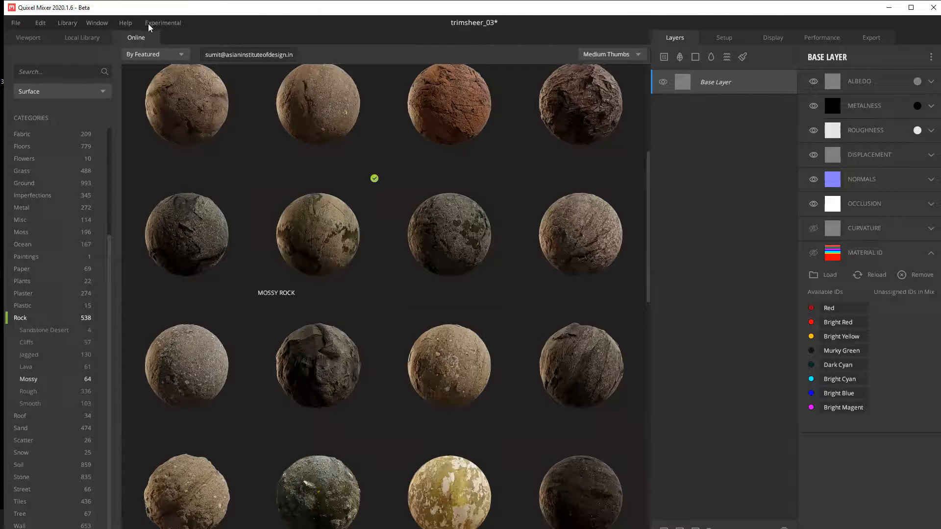
pyautogui.moveTo(324, 246); pyautogui.dragTo(720, 112)
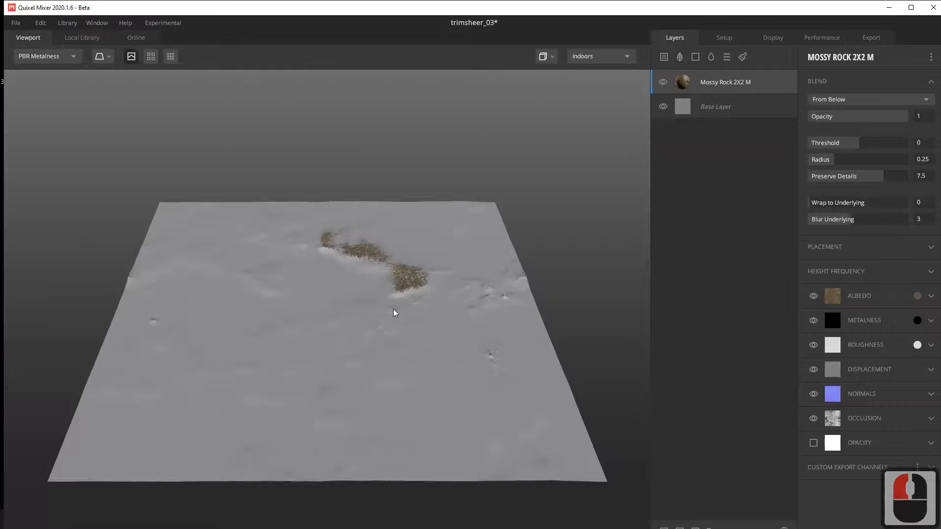
# Step: Examine how the Mossy Rock layer blends with the Base Layer across the plane, both up close and from a distance
pyautogui.keyDown('alt'); pyautogui.moveTo(393, 309); pyautogui.dragTo(389, 358); pyautogui.keyUp('alt')
pyautogui.keyDown('alt'); pyautogui.moveTo(388, 357); pyautogui.dragTo(366, 286, button='middle'); pyautogui.keyUp('alt')
pyautogui.keyDown('alt'); pyautogui.moveTo(367, 286); pyautogui.dragTo(554, 366, button='right'); pyautogui.keyUp('alt')
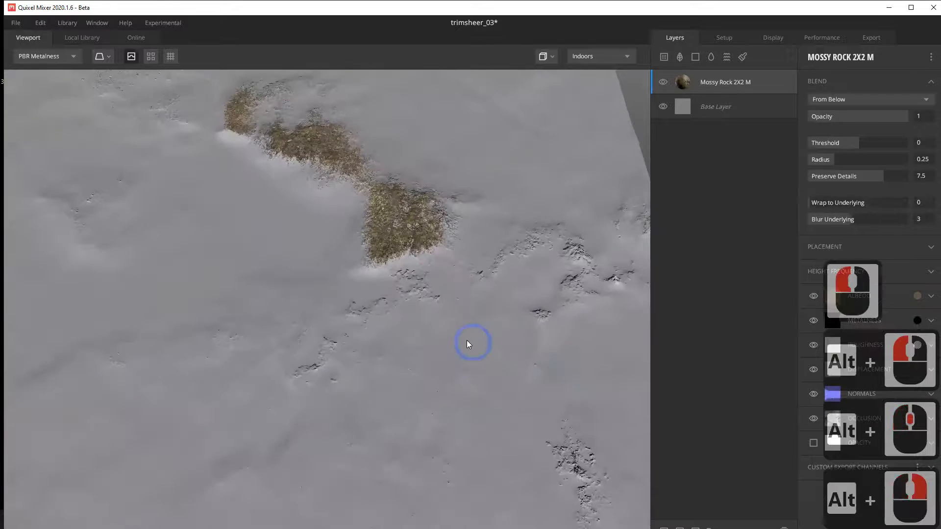
pyautogui.keyDown('alt'); pyautogui.moveTo(467, 340); pyautogui.dragTo(353, 326); pyautogui.keyUp('alt')
pyautogui.keyDown('alt'); pyautogui.moveTo(353, 326); pyautogui.dragTo(687, 384, button='right'); pyautogui.keyUp('alt')
pyautogui.keyDown('alt'); pyautogui.moveTo(539, 266); pyautogui.dragTo(328, 346); pyautogui.keyUp('alt')
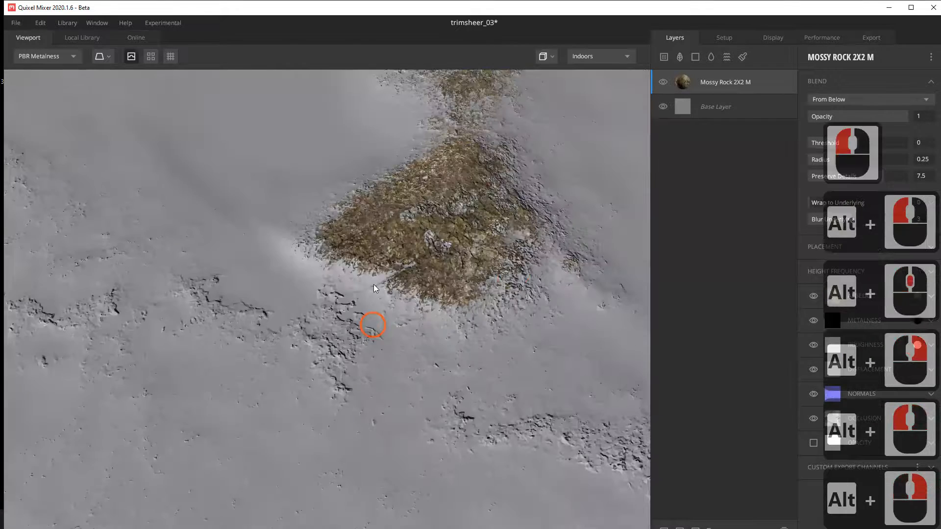
pyautogui.keyDown('alt'); pyautogui.moveTo(375, 289); pyautogui.dragTo(346, 327, button='middle'); pyautogui.keyUp('alt')
pyautogui.keyDown('alt'); pyautogui.moveTo(346, 327); pyautogui.dragTo(120, 224, button='right'); pyautogui.keyUp('alt')
pyautogui.keyDown('alt'); pyautogui.moveTo(220, 292); pyautogui.dragTo(96, 213, button='right'); pyautogui.keyUp('alt')
pyautogui.keyDown('alt'); pyautogui.moveTo(181, 294); pyautogui.dragTo(363, 299); pyautogui.keyUp('alt')
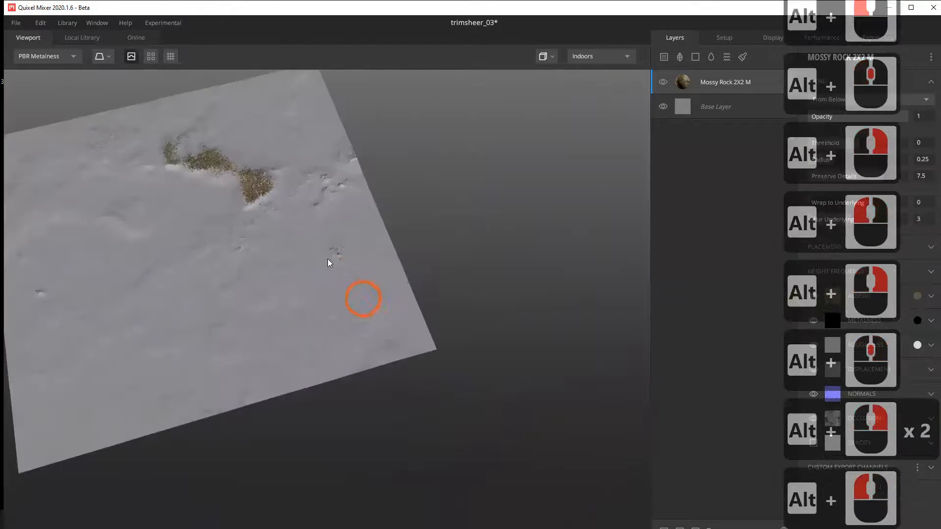
# Step: Quit the Carnac keystroke overlay from the system tray, return to Quixel Mixer and dismiss the security notification
pyautogui.keyDown('alt'); pyautogui.moveTo(328, 260); pyautogui.dragTo(346, 302, button='middle'); pyautogui.keyUp('alt')
pyautogui.keyDown('alt'); pyautogui.moveTo(348, 316); pyautogui.dragTo(327, 313); pyautogui.keyUp('alt')
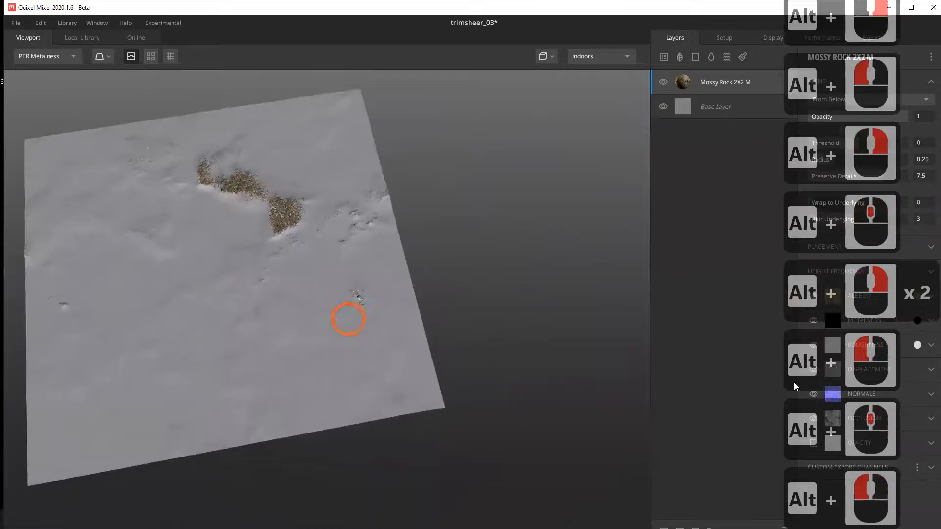
pyautogui.click(890, 9)
pyautogui.click(817, 519)
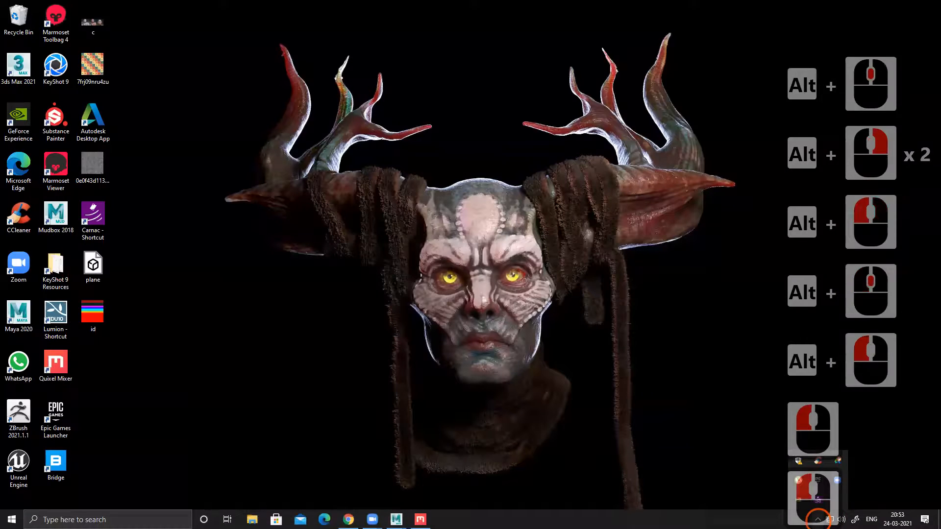
pyautogui.rightClick(821, 500)
pyautogui.click(804, 494)
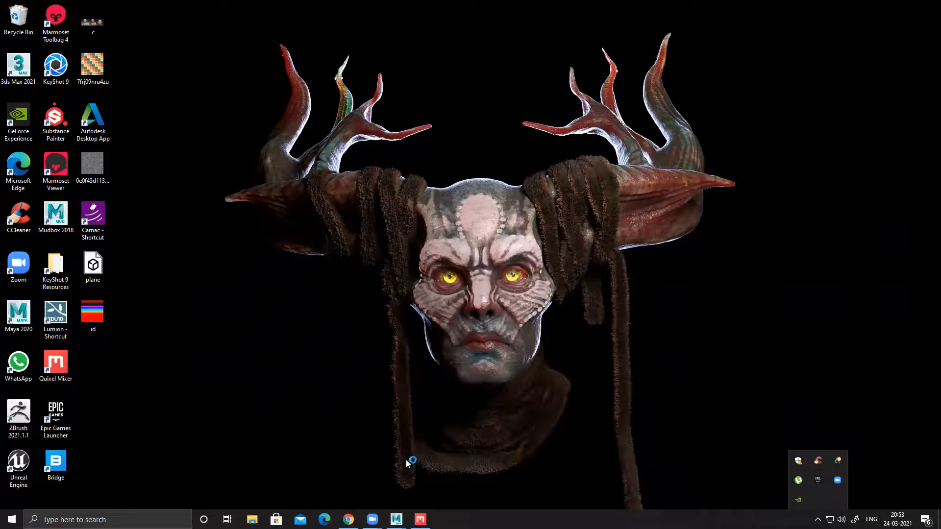
pyautogui.rightClick(798, 481)
pyautogui.click(811, 468)
pyautogui.click(420, 519)
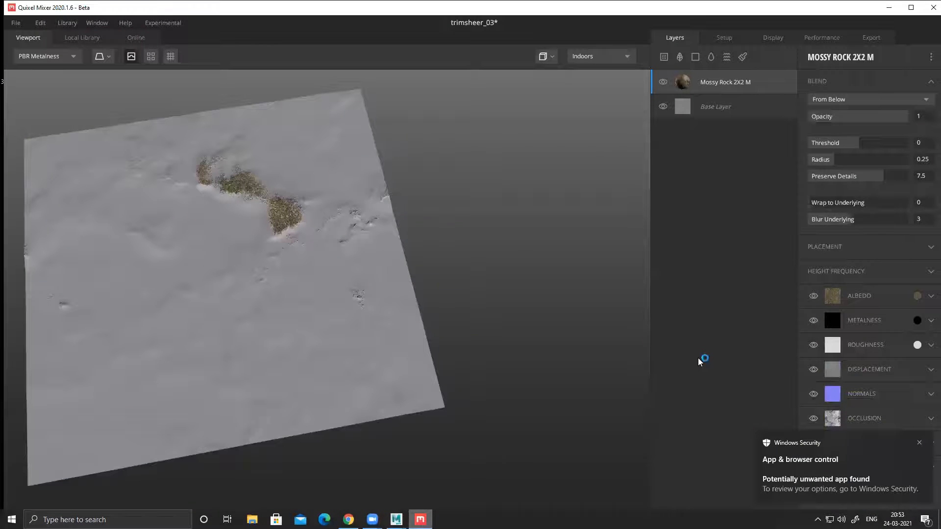
pyautogui.click(920, 443)
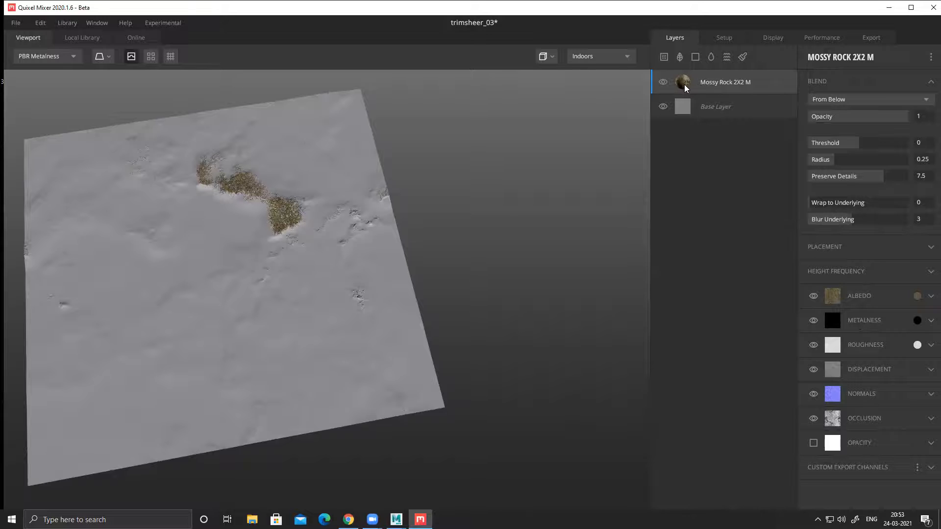
# Step: Set the Mossy Rock layer's blend Threshold to 0.746 and Wrap to Underlying to 1
pyautogui.moveTo(494, 208); pyautogui.dragTo(469, 225)
pyautogui.moveTo(469, 225); pyautogui.dragTo(530, 230, button='middle')
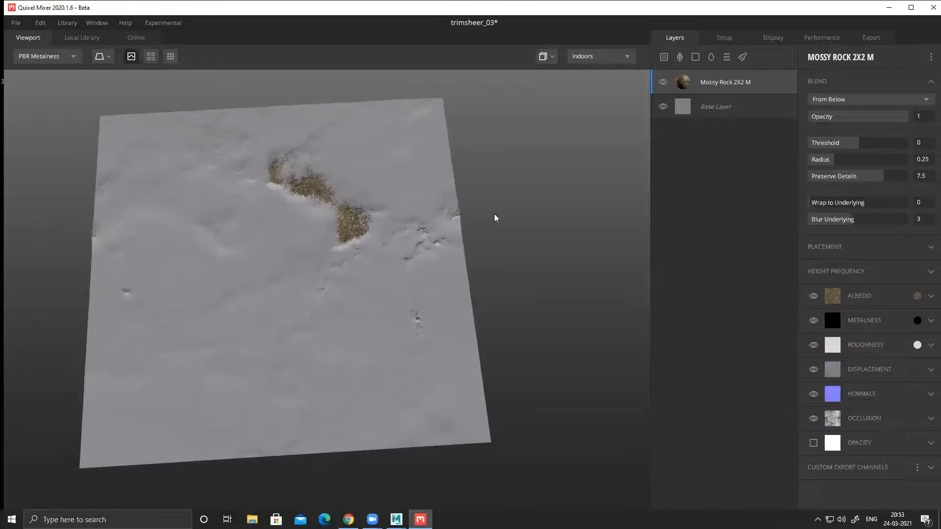
pyautogui.moveTo(494, 218); pyautogui.dragTo(496, 233)
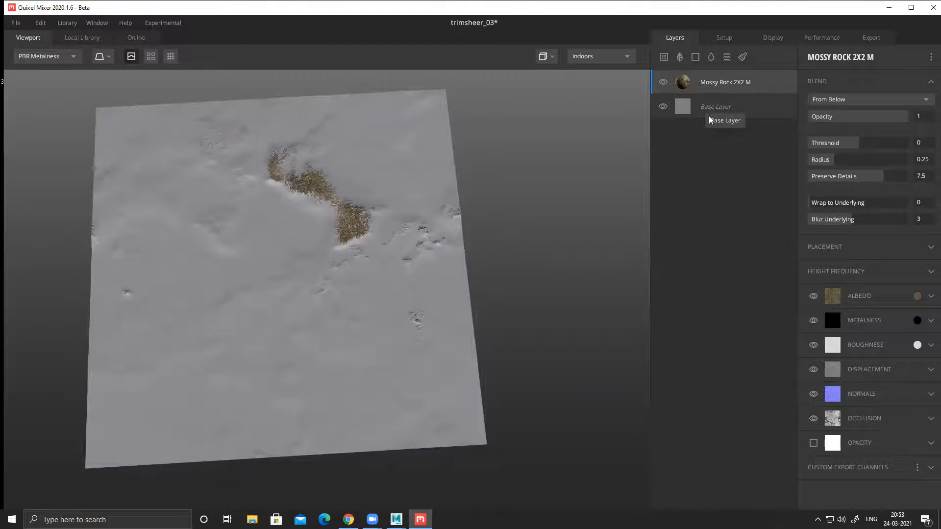
pyautogui.moveTo(853, 143)
pyautogui.mouseDown()
pyautogui.moveTo(843, 151)
pyautogui.moveTo(903, 149)
pyautogui.moveTo(839, 155)
pyautogui.mouseUp()
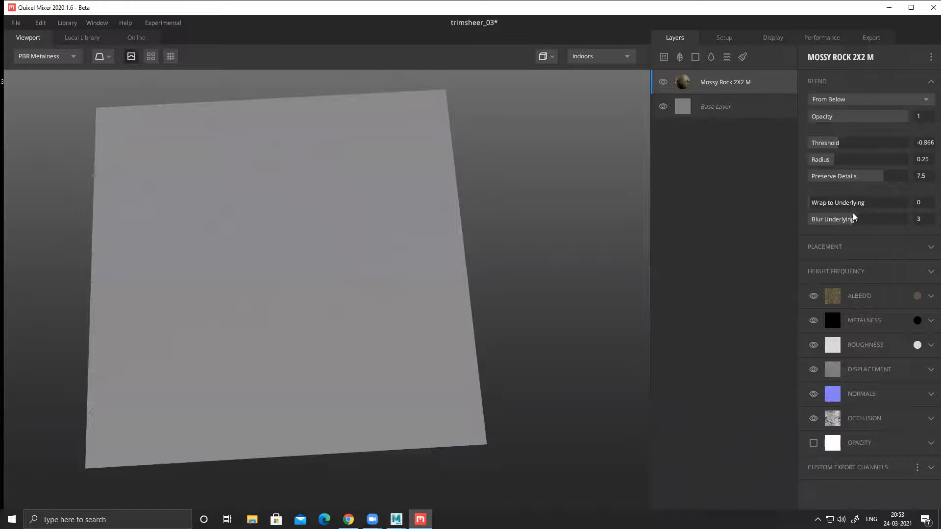
pyautogui.moveTo(832, 209); pyautogui.dragTo(905, 203)
pyautogui.moveTo(843, 146); pyautogui.dragTo(880, 147)
# Step: Examine the Mossy Rock surface relief and moss patches across the plane from several angles and distances
pyautogui.moveTo(470, 309); pyautogui.dragTo(424, 297)
pyautogui.moveTo(300, 251); pyautogui.dragTo(319, 215, button='middle')
pyautogui.moveTo(325, 247); pyautogui.dragTo(393, 334, button='right')
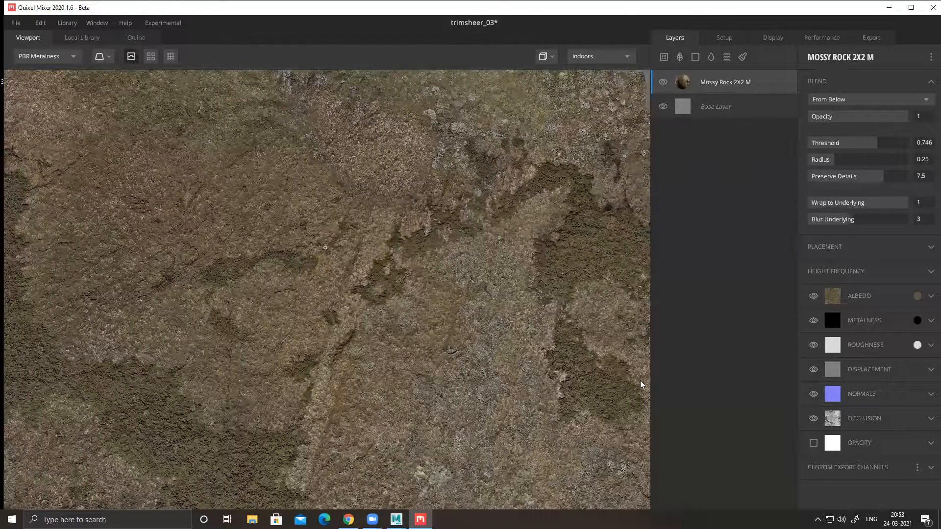
pyautogui.moveTo(237, 272); pyautogui.dragTo(242, 188)
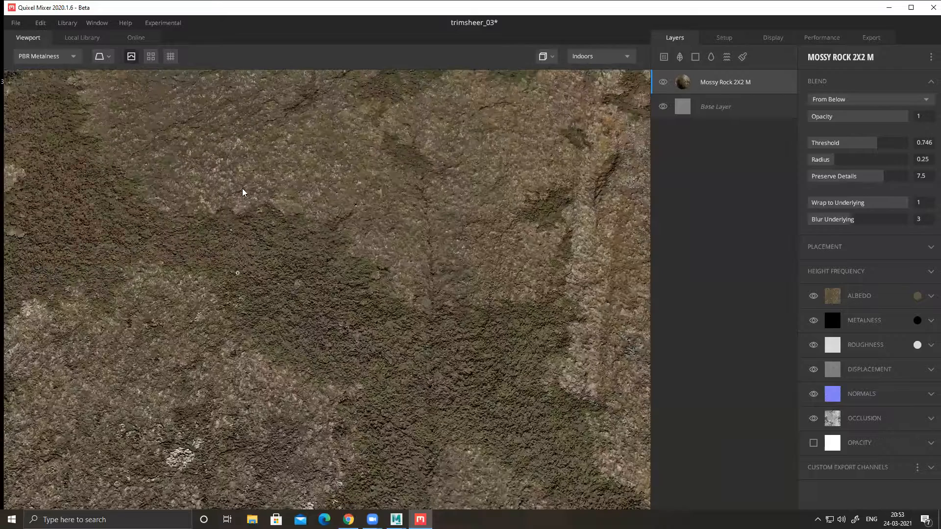
pyautogui.moveTo(110, 129); pyautogui.dragTo(88, 116)
pyautogui.moveTo(173, 119); pyautogui.dragTo(379, 327)
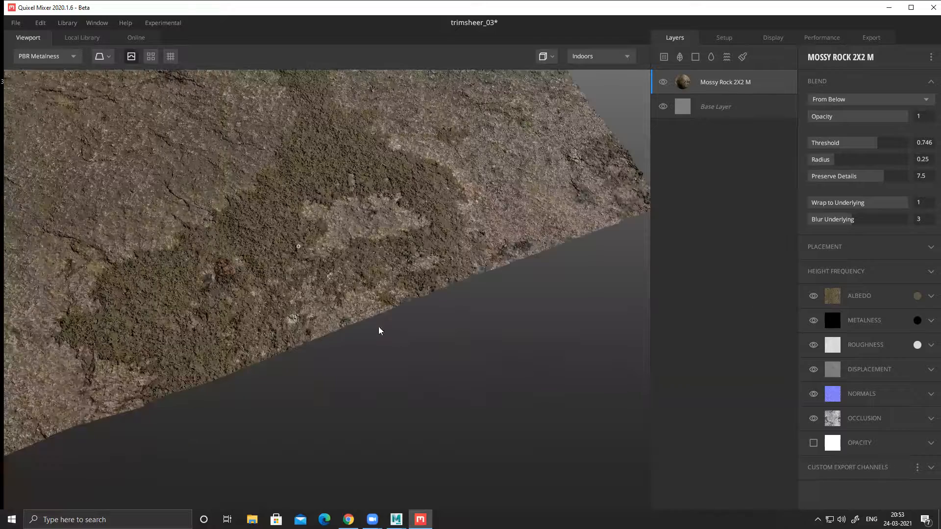
pyautogui.moveTo(222, 311); pyautogui.dragTo(377, 270)
pyautogui.moveTo(319, 300); pyautogui.dragTo(214, 267)
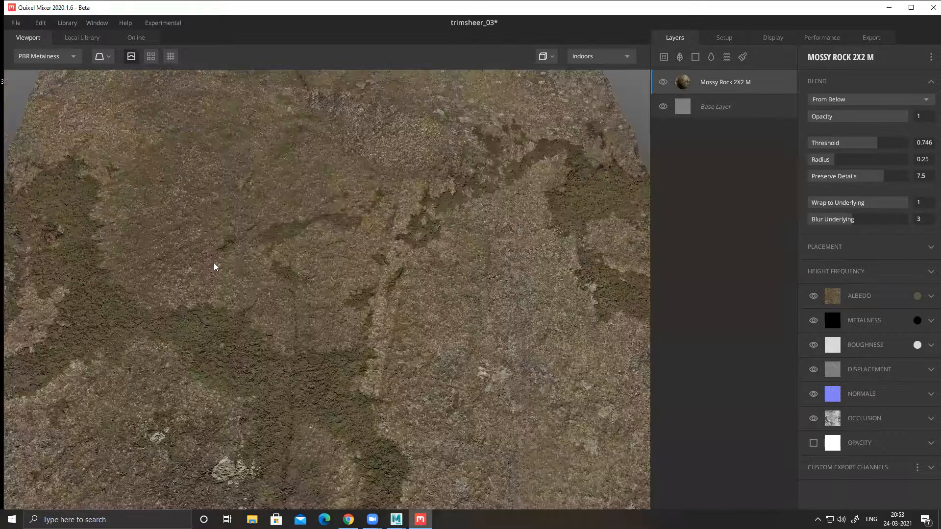
pyautogui.scroll(-3, 294, 253)
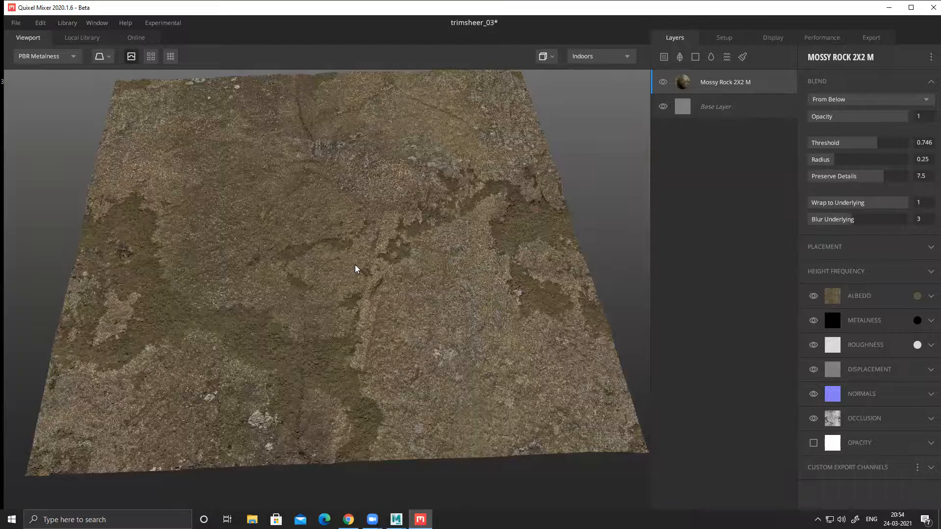
pyautogui.moveTo(357, 269); pyautogui.dragTo(405, 298)
pyautogui.moveTo(398, 331); pyautogui.dragTo(438, 288)
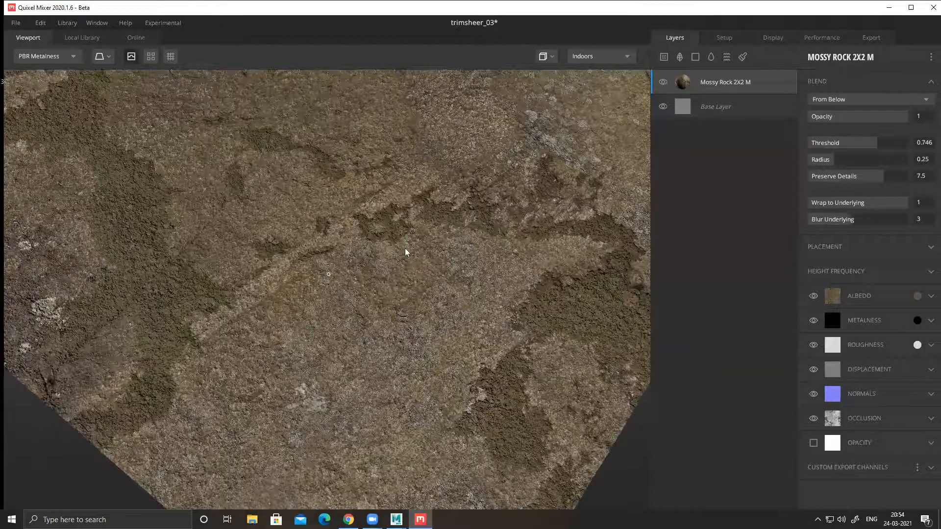
pyautogui.scroll(-4, 223, 243)
pyautogui.moveTo(224, 243); pyautogui.dragTo(291, 288)
pyautogui.scroll(4, 292, 289)
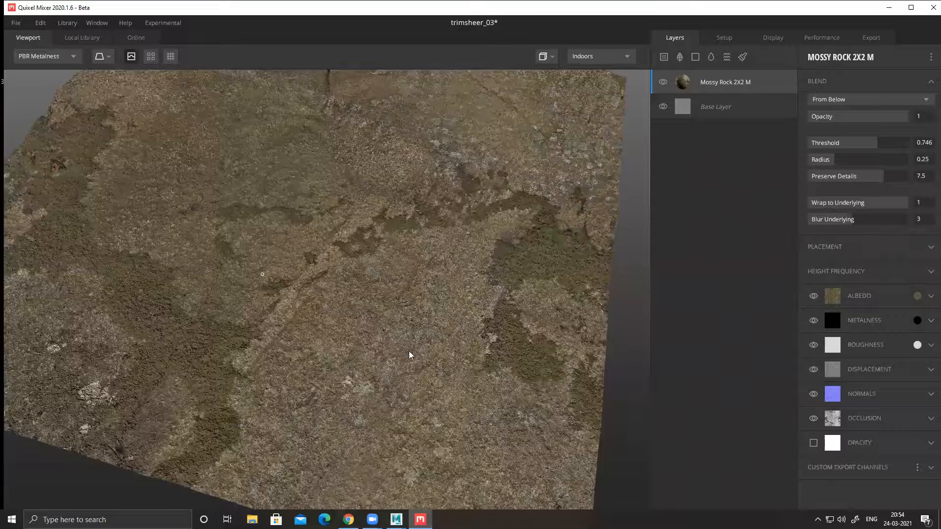
pyautogui.moveTo(410, 353); pyautogui.dragTo(582, 403)
pyautogui.scroll(2, 438, 298)
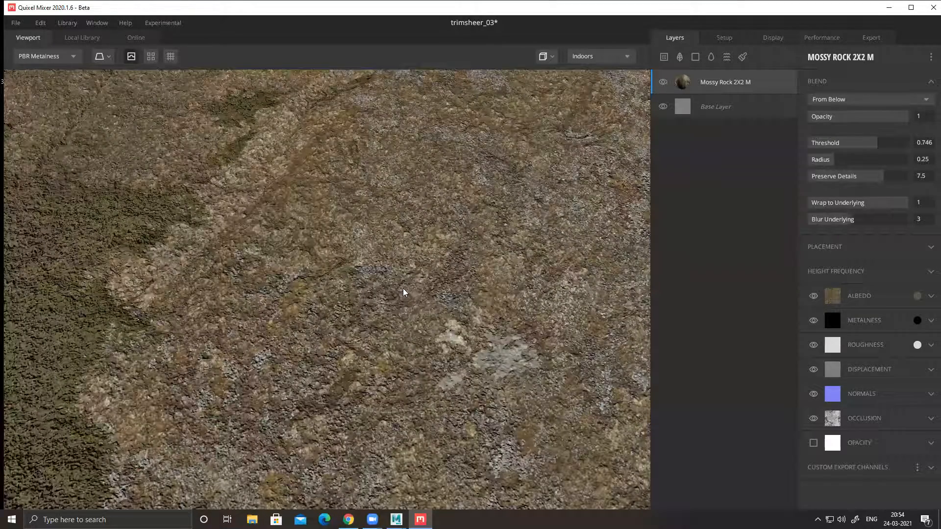
pyautogui.moveTo(431, 307)
pyautogui.mouseDown()
pyautogui.moveTo(287, 281)
pyautogui.moveTo(334, 285)
pyautogui.moveTo(340, 319)
pyautogui.moveTo(307, 331)
pyautogui.moveTo(280, 269)
pyautogui.moveTo(340, 235)
pyautogui.mouseUp()
pyautogui.scroll(-5, 283, 283)
pyautogui.moveTo(302, 268); pyautogui.dragTo(300, 203)
pyautogui.scroll(6, 508, 313)
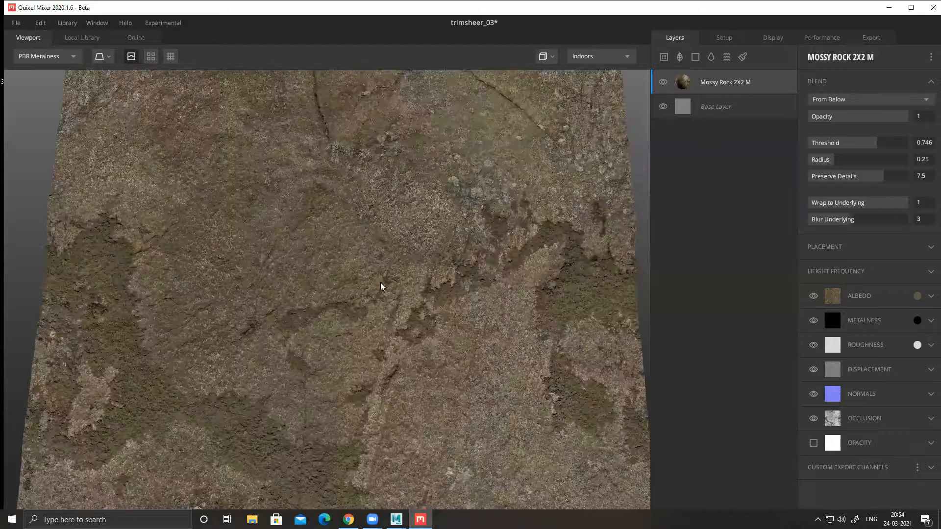
# Step: Add the Polynesian Wooden Carving surface from the local library as a layer above Mossy Rock
pyautogui.scroll(-2, 304, 270)
pyautogui.scroll(-2, 542, 259)
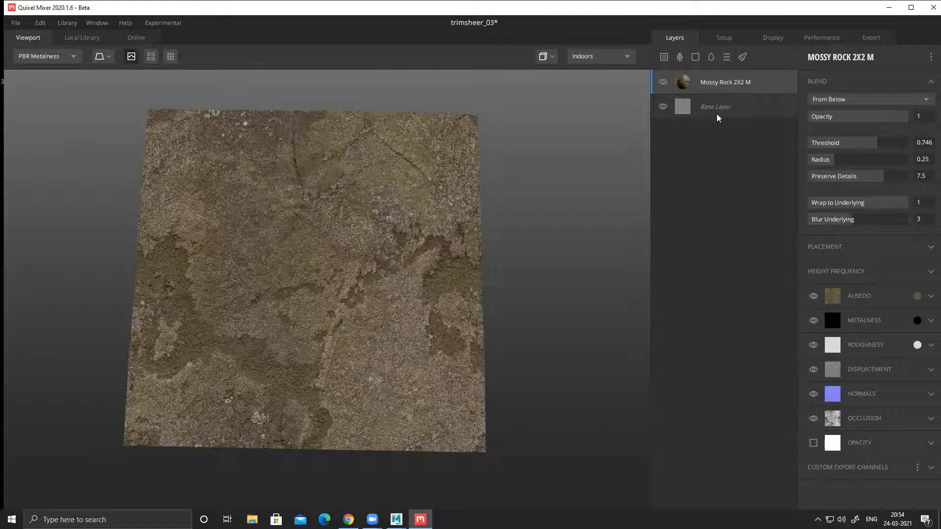
pyautogui.click(84, 35)
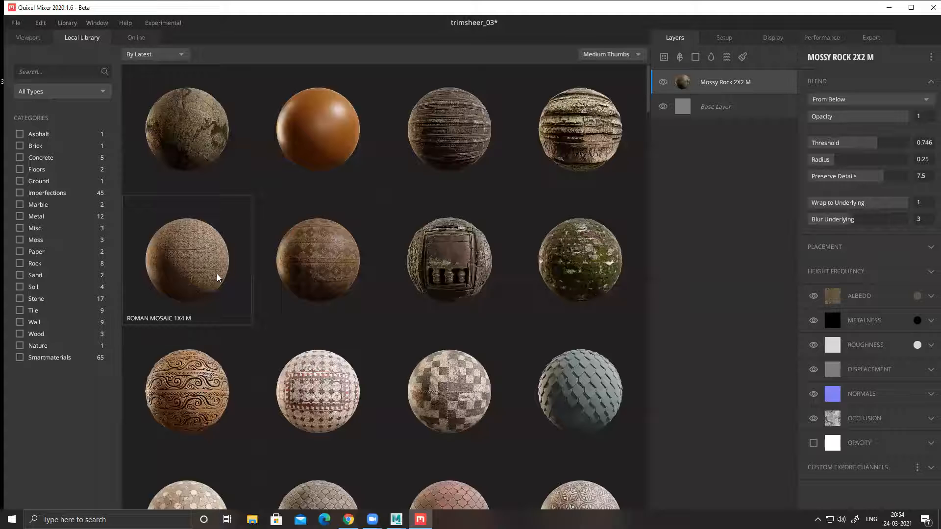
pyautogui.moveTo(192, 391); pyautogui.dragTo(702, 74)
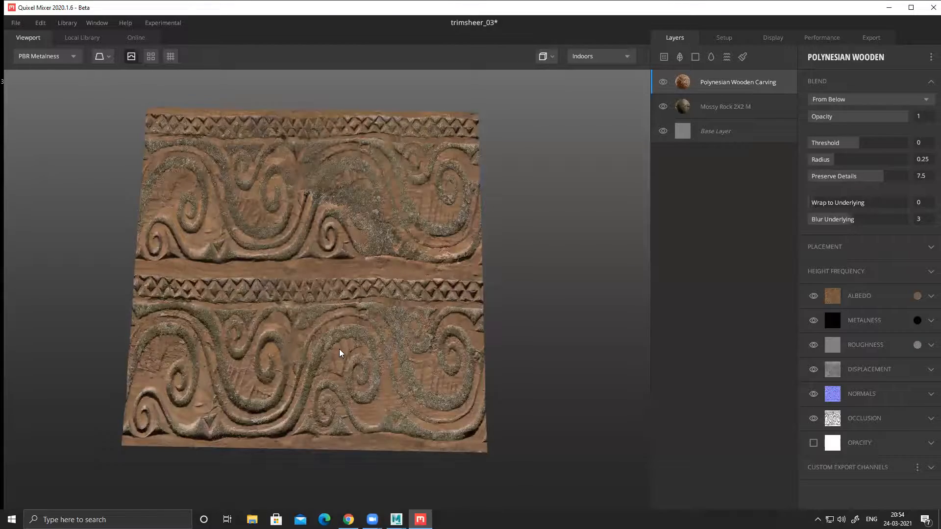
# Step: Examine how the Polynesian Wooden Carving relief blends with the Mossy Rock, both up close and across the whole plane
pyautogui.keyDown('alt'); pyautogui.moveTo(339, 349); pyautogui.dragTo(337, 324); pyautogui.keyUp('alt')
pyautogui.keyDown('alt'); pyautogui.moveTo(337, 325); pyautogui.dragTo(441, 394, button='right'); pyautogui.keyUp('alt')
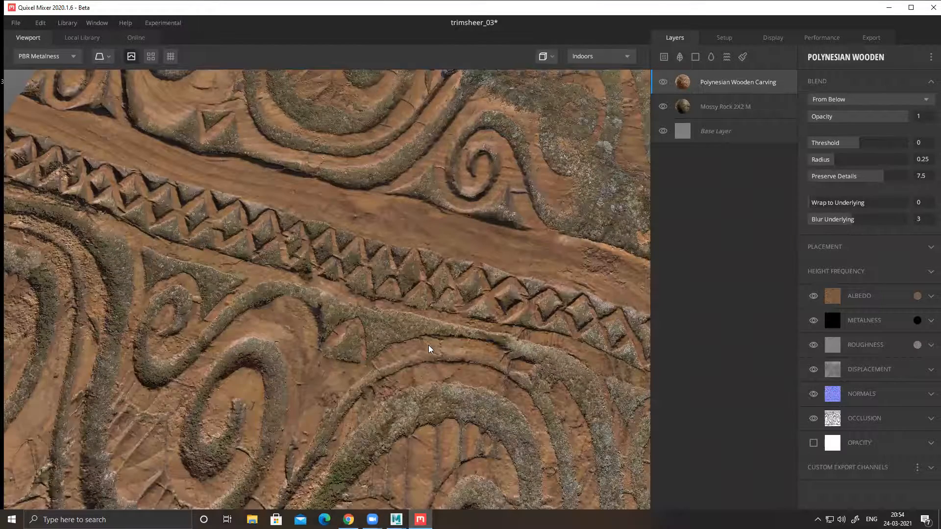
pyautogui.keyDown('alt'); pyautogui.moveTo(428, 345); pyautogui.dragTo(336, 307, button='middle'); pyautogui.keyUp('alt')
pyautogui.keyDown('alt'); pyautogui.moveTo(287, 274); pyautogui.dragTo(309, 269); pyautogui.keyUp('alt')
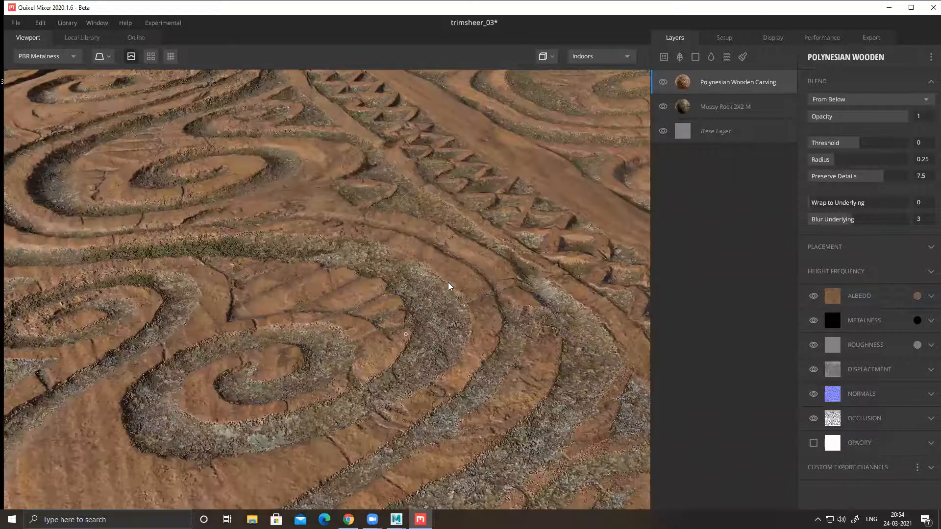
pyautogui.keyDown('alt'); pyautogui.moveTo(449, 283); pyautogui.dragTo(396, 313); pyautogui.keyUp('alt')
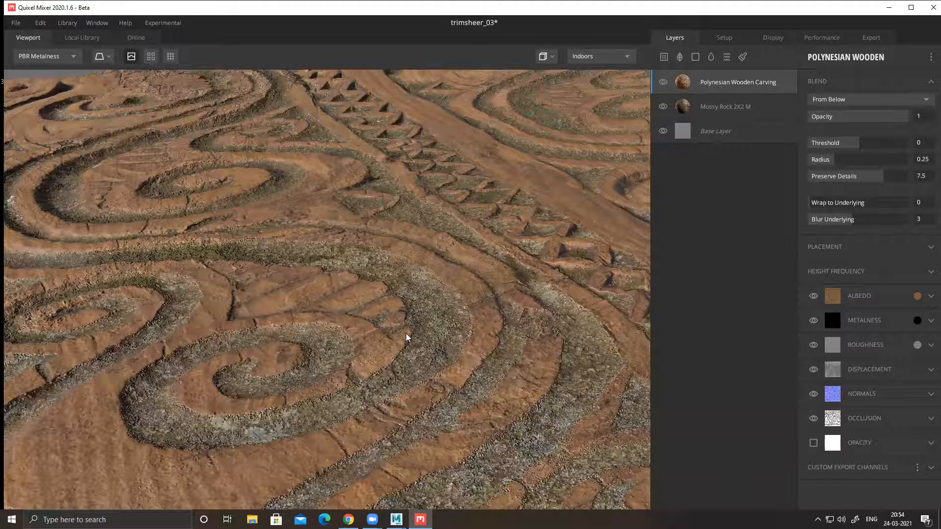
pyautogui.keyDown('alt'); pyautogui.moveTo(510, 364); pyautogui.dragTo(470, 349); pyautogui.keyUp('alt')
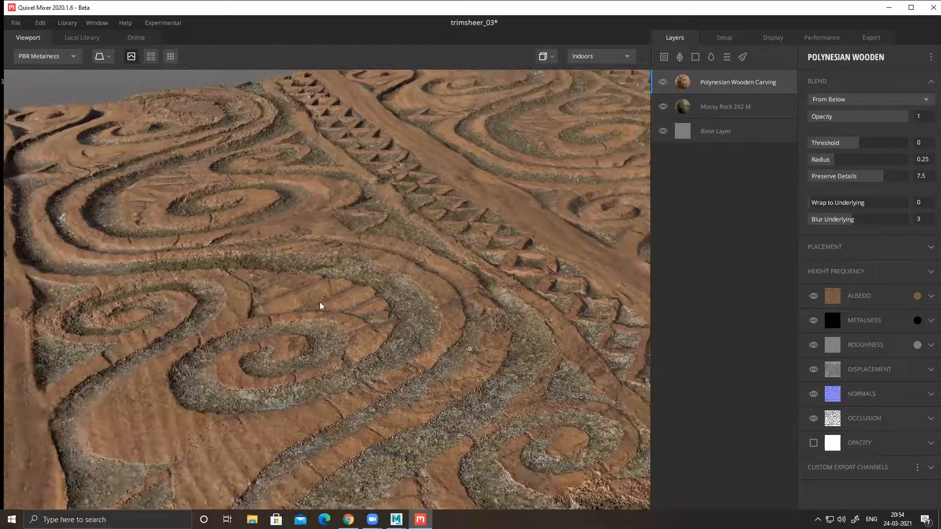
pyautogui.keyDown('alt'); pyautogui.moveTo(320, 302); pyautogui.dragTo(407, 320); pyautogui.keyUp('alt')
pyautogui.keyDown('alt'); pyautogui.moveTo(583, 309); pyautogui.dragTo(653, 293); pyautogui.keyUp('alt')
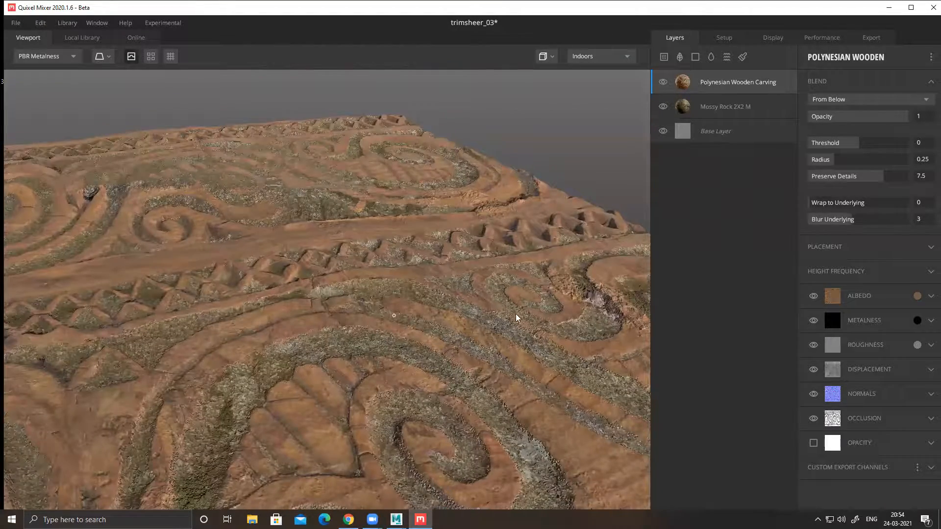
pyautogui.keyDown('alt'); pyautogui.moveTo(366, 418); pyautogui.dragTo(352, 382); pyautogui.keyUp('alt')
pyautogui.keyDown('alt'); pyautogui.moveTo(104, 285); pyautogui.dragTo(11, 267, button='right'); pyautogui.keyUp('alt')
pyautogui.keyDown('alt'); pyautogui.moveTo(212, 329); pyautogui.dragTo(250, 331); pyautogui.keyUp('alt')
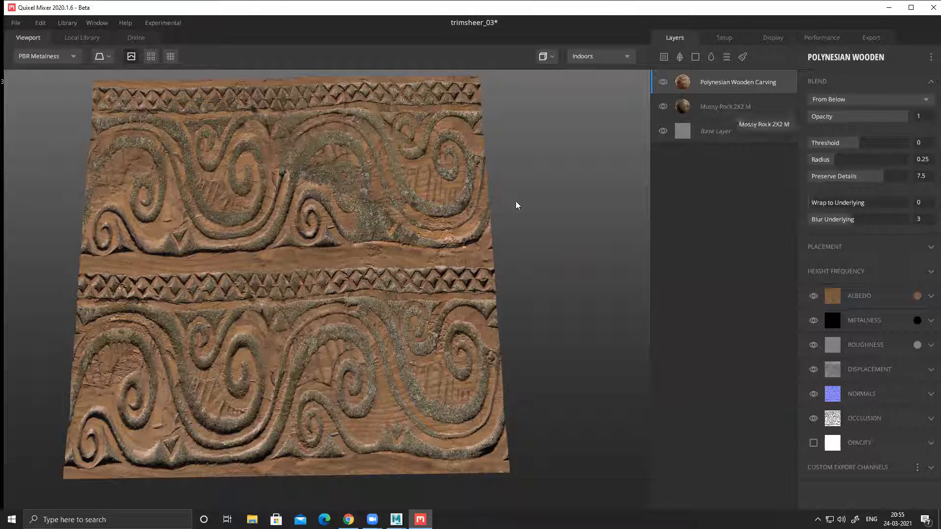
# Step: Add an ID mask to the Polynesian Wooden Carving layer
pyautogui.rightClick(687, 78)
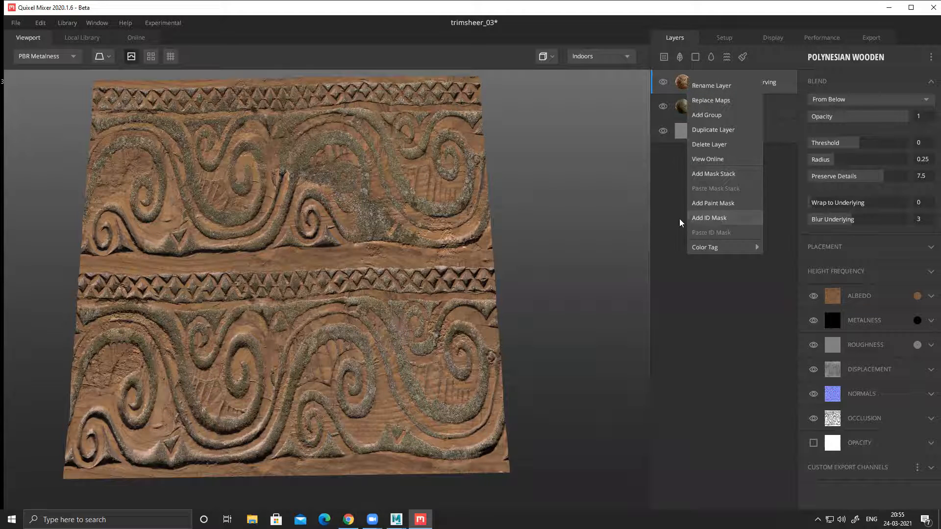
pyautogui.click(707, 218)
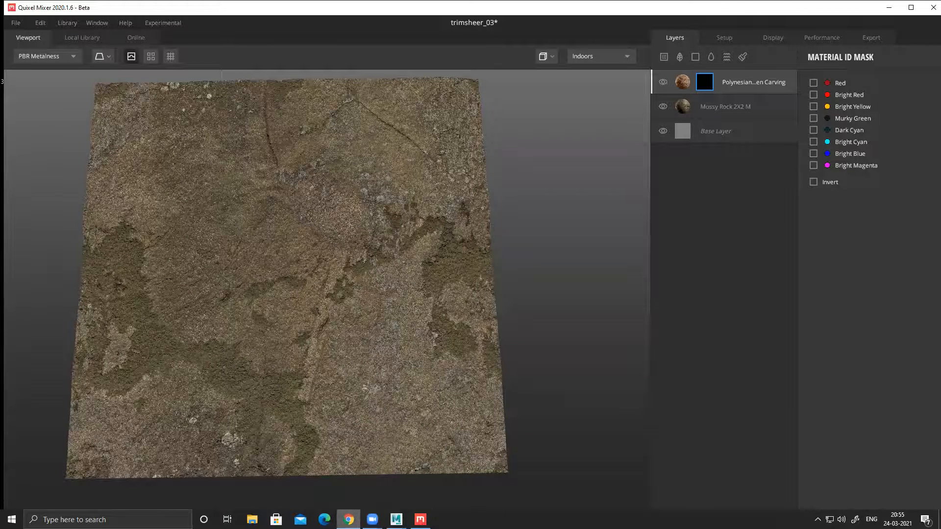
# Step: Check the stripe colours in the id image on the desktop, and restrict the carving layer's ID mask to Bright Yellow
pyautogui.click(888, 10)
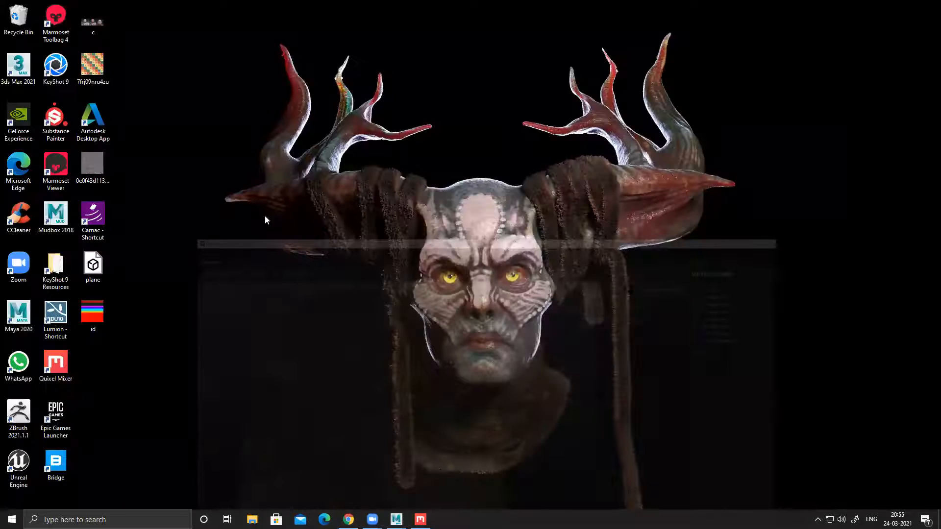
pyautogui.doubleClick(93, 313)
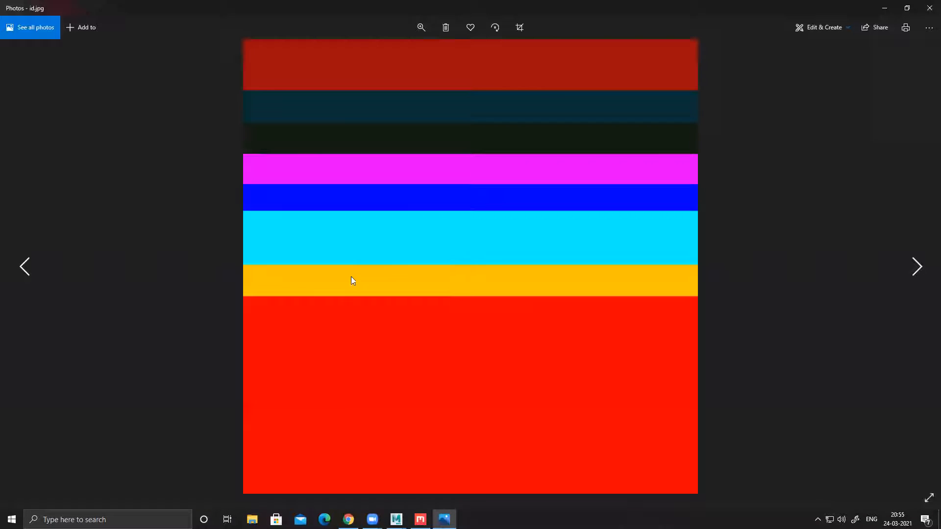
pyautogui.click(884, 8)
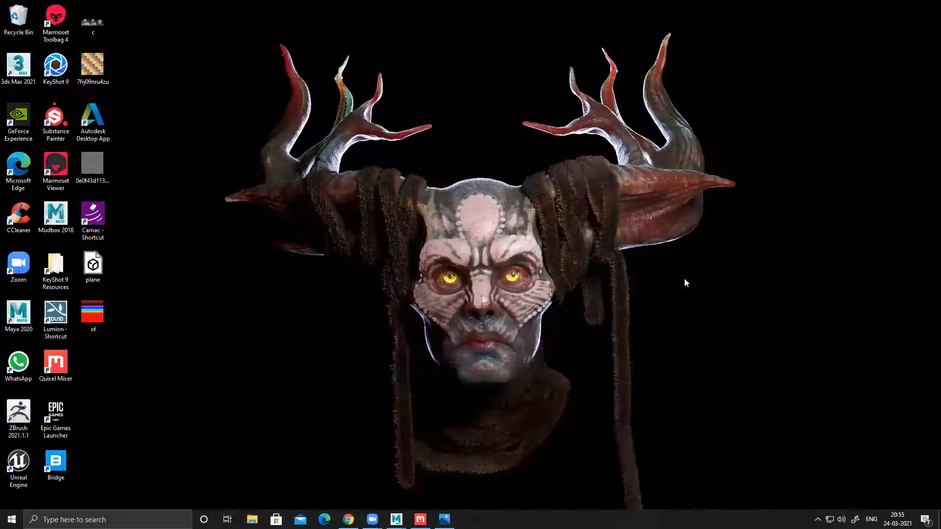
pyautogui.click(420, 519)
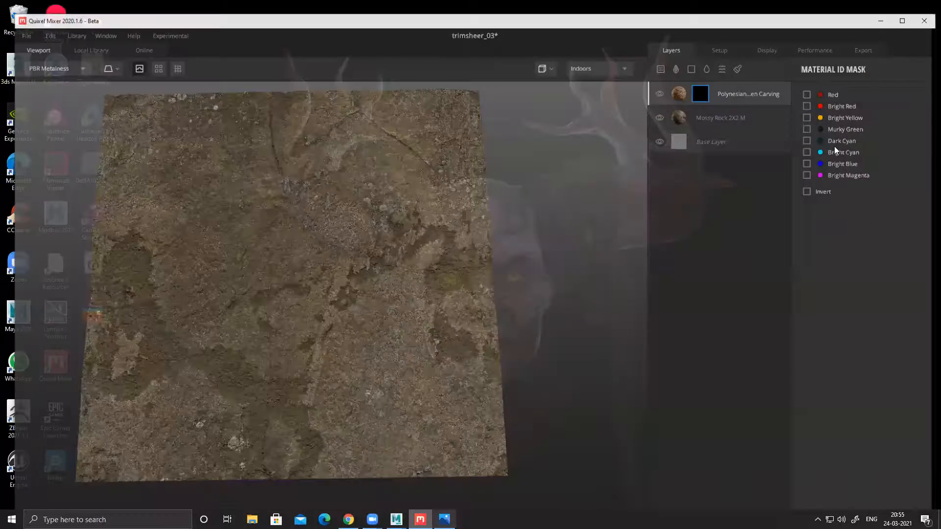
pyautogui.click(814, 106)
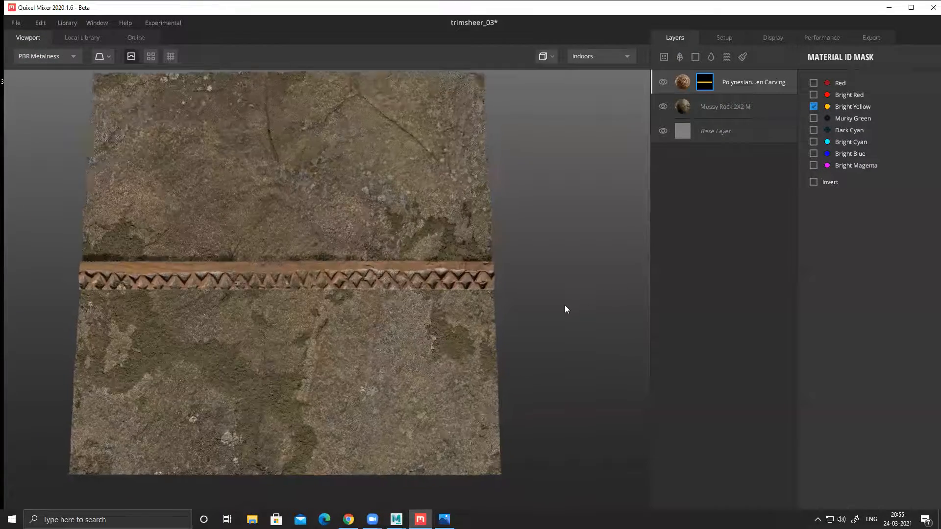
# Step: Inspect the carved strip against the surrounding rock from several angles, and open the Polynesian Wooden Carving layer's surface settings
pyautogui.scroll(3, 450, 320)
pyautogui.moveTo(357, 264); pyautogui.dragTo(458, 195)
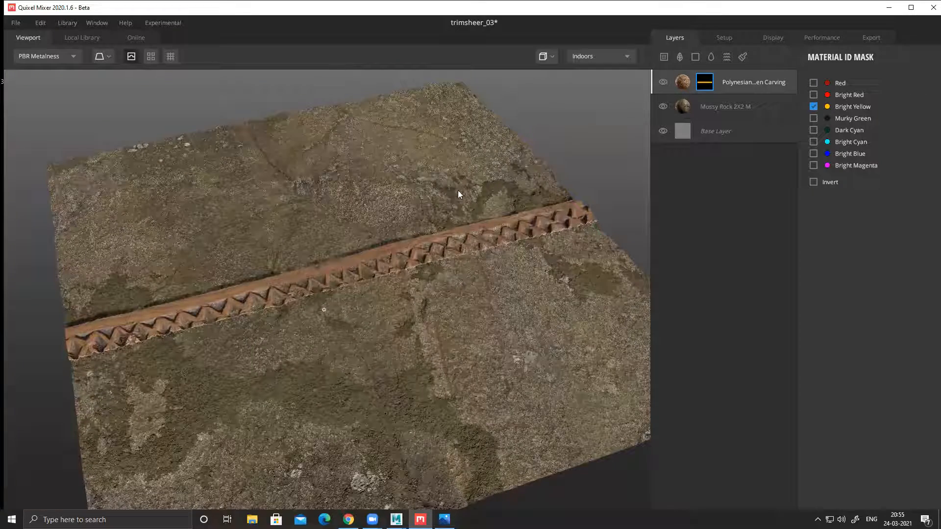
pyautogui.moveTo(521, 156); pyautogui.dragTo(398, 314)
pyautogui.moveTo(436, 304); pyautogui.dragTo(446, 309, button='middle')
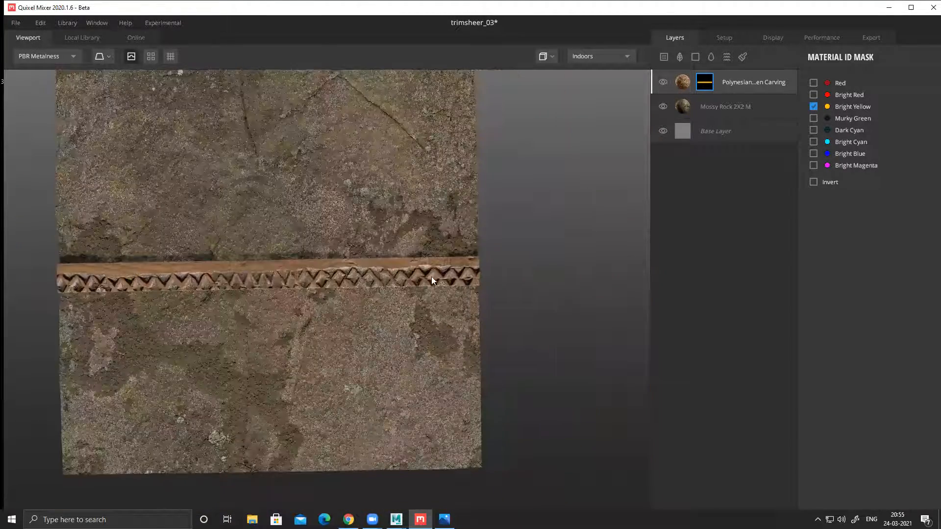
pyautogui.moveTo(432, 276); pyautogui.dragTo(505, 247, button='middle')
pyautogui.scroll(5, 350, 316)
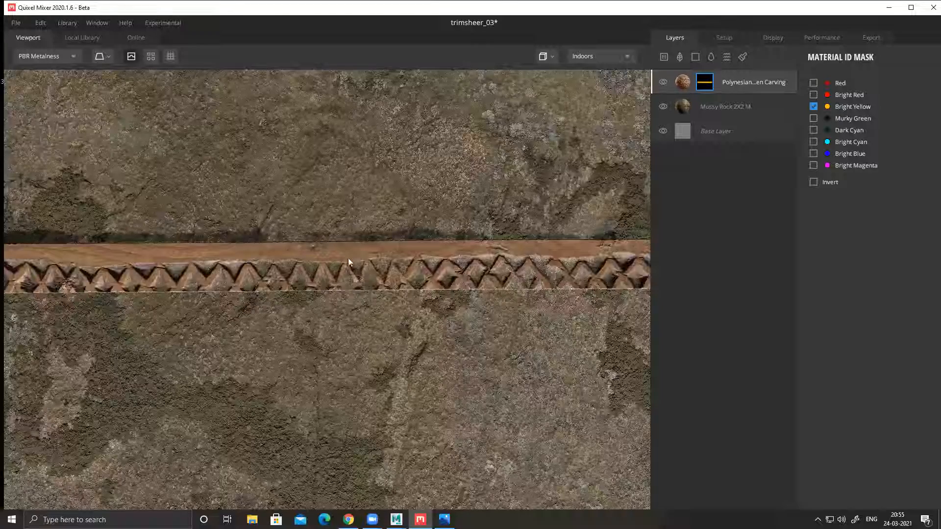
pyautogui.moveTo(349, 260); pyautogui.dragTo(346, 297)
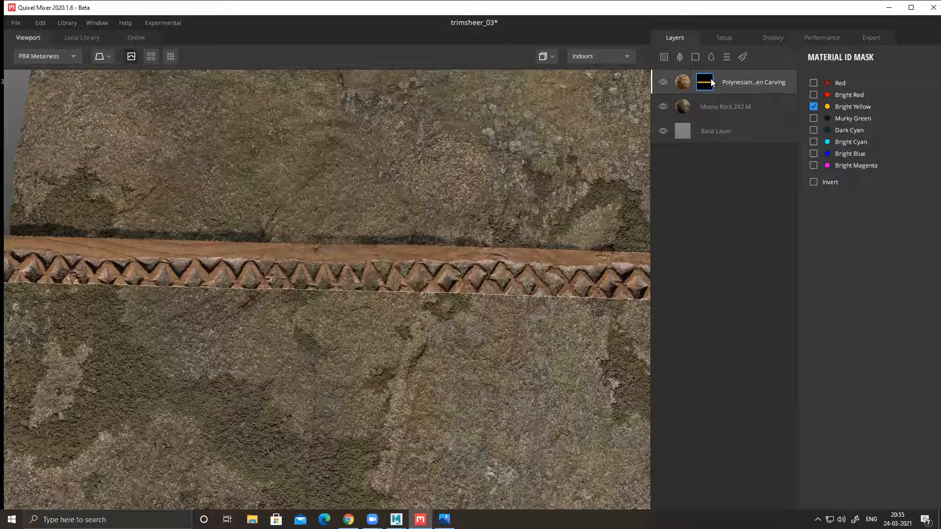
pyautogui.click(684, 84)
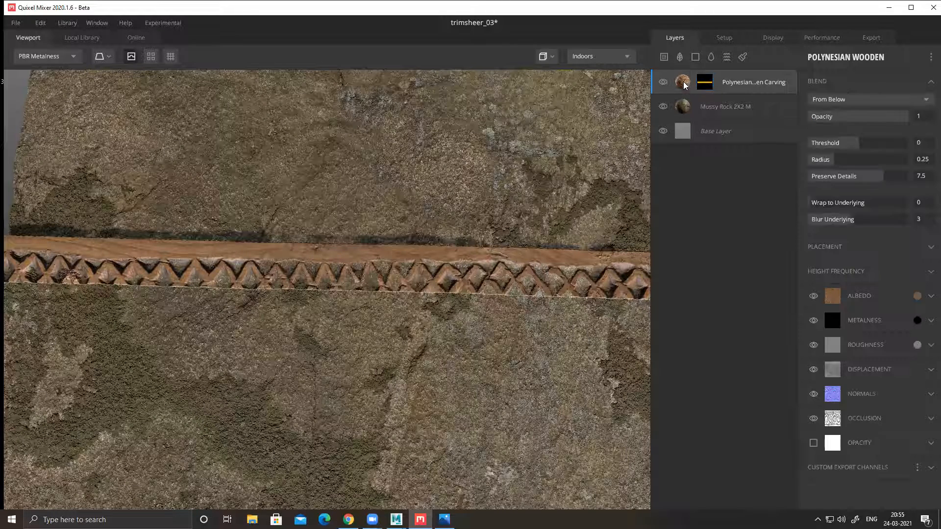